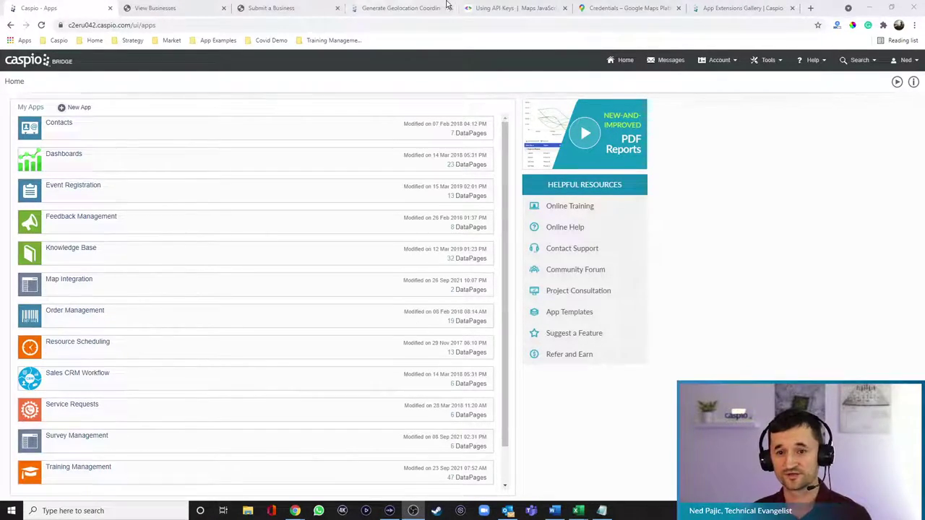
Step: Review Google's API key guide, the project's API credentials and the billing section of the Google Maps Platform overview
left_click(514, 8)
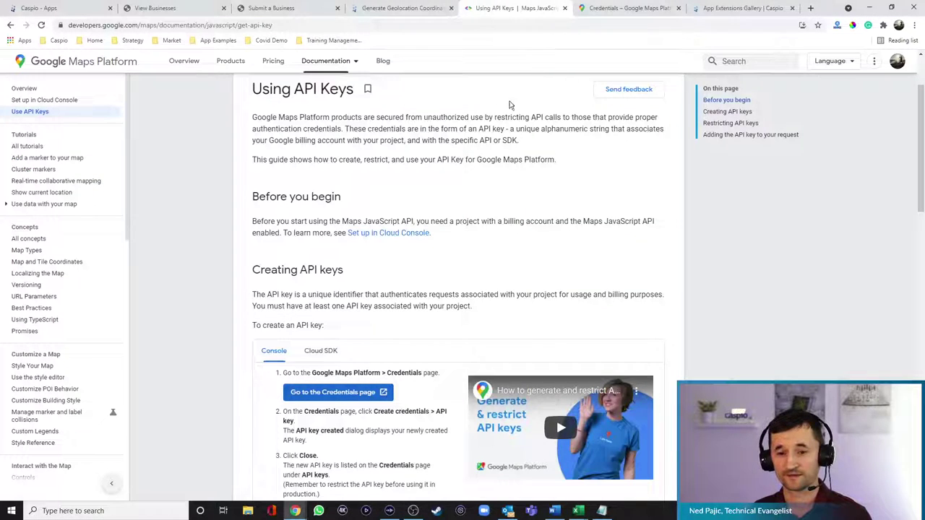
left_click(623, 8)
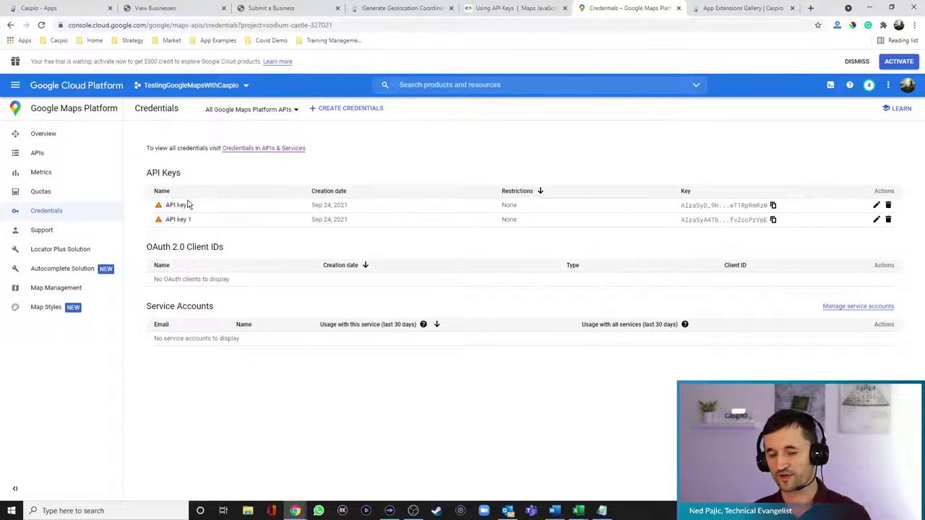
left_click(55, 136)
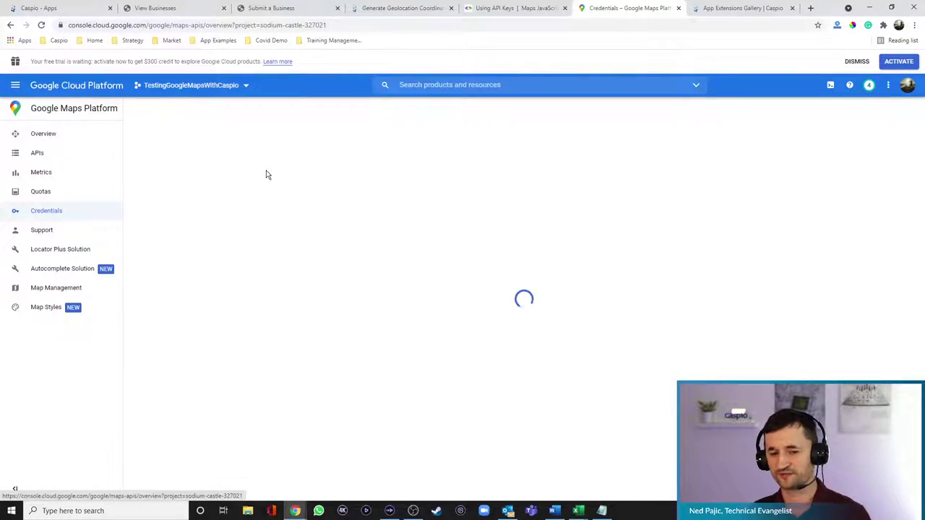
scroll(751, 206, "down", 3)
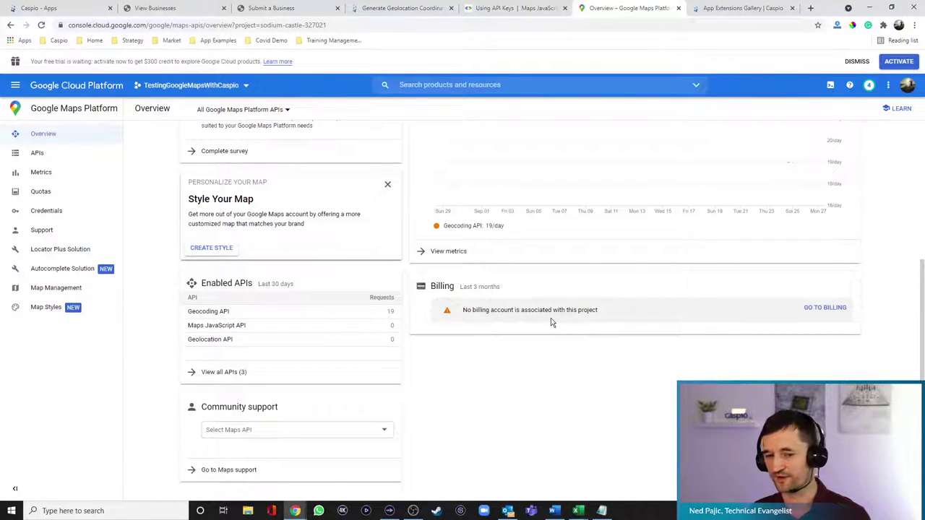
scroll(551, 321, "up", 5)
Step: Return to the project's credentials and examine the application and API restriction options of API key 2
left_click(72, 217)
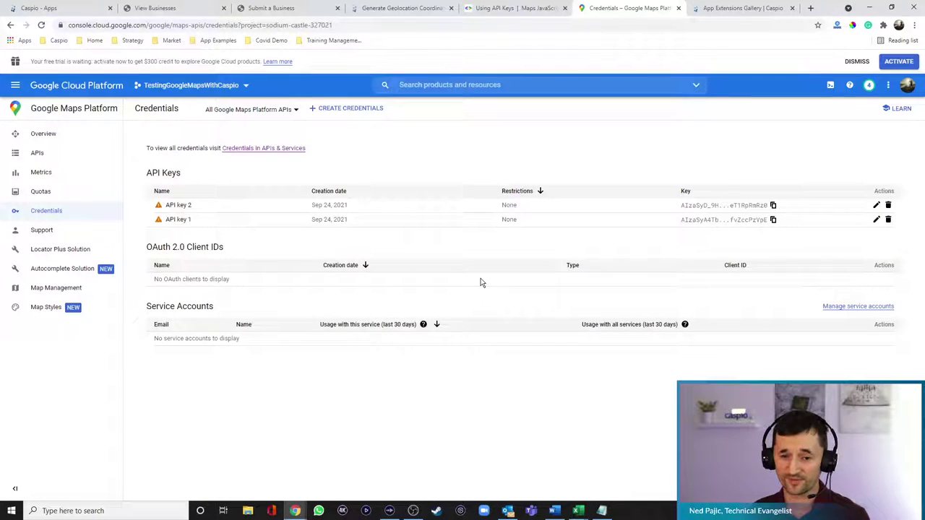
left_click(181, 207)
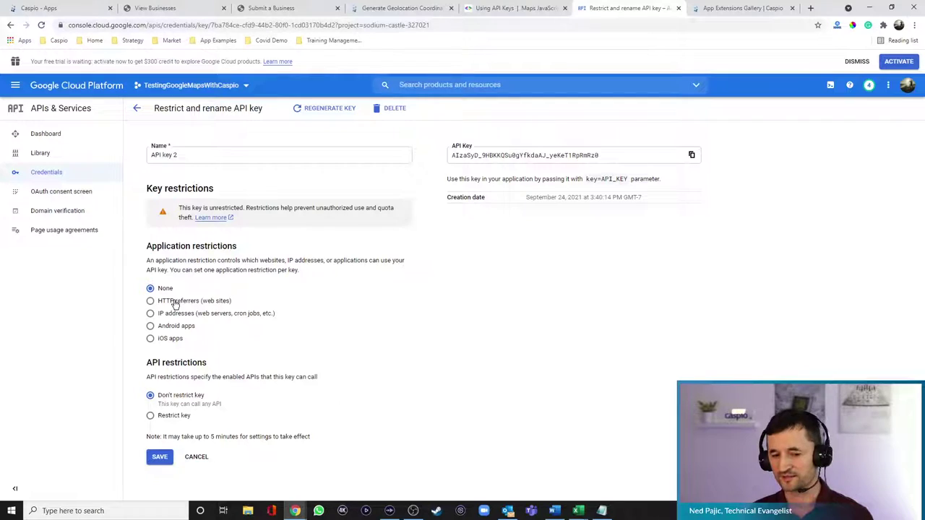
left_click(48, 175)
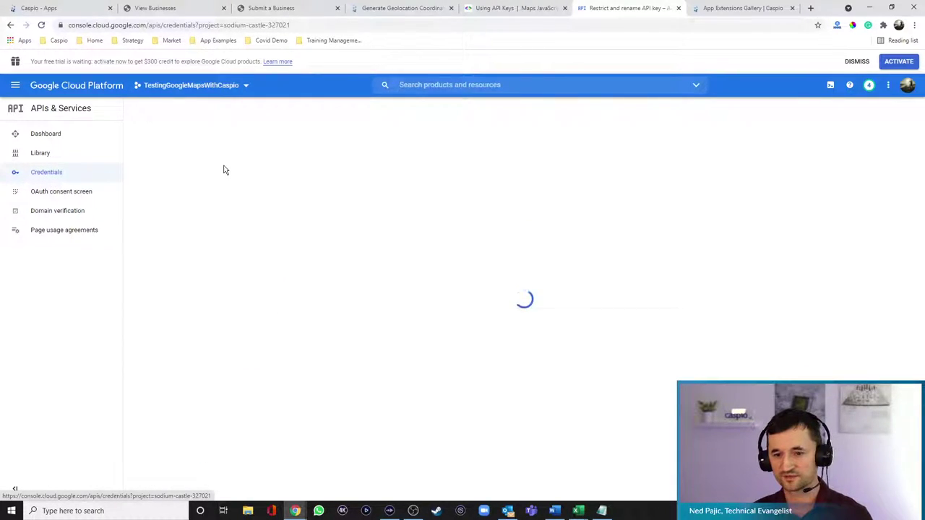
left_click(192, 194)
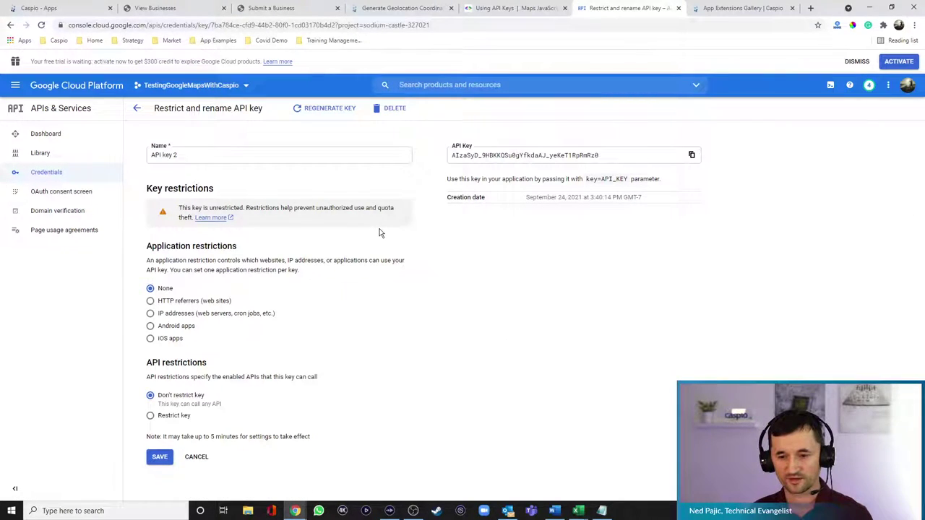
Step: Examine the project's enabled and additional Google Maps APIs, including the Street View Static API's product page
left_click(40, 134)
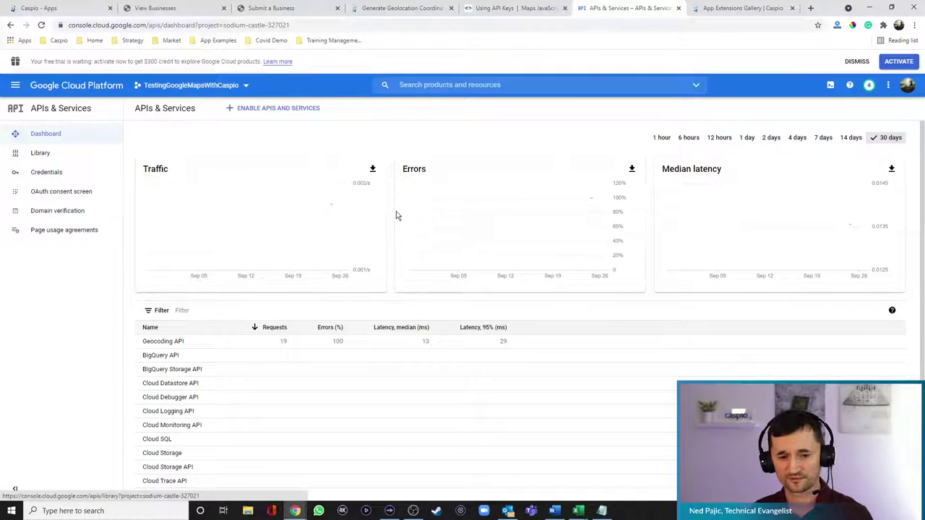
scroll(337, 232, "down", 3)
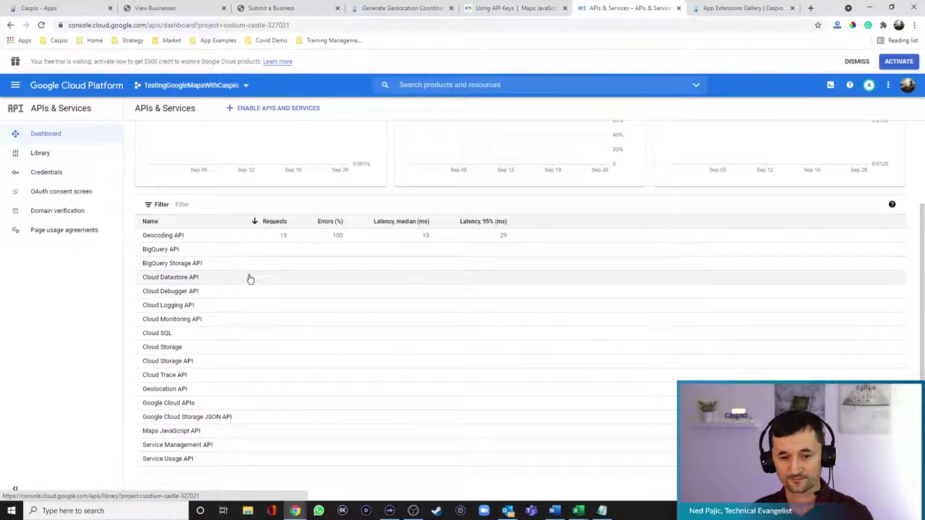
left_click(164, 237)
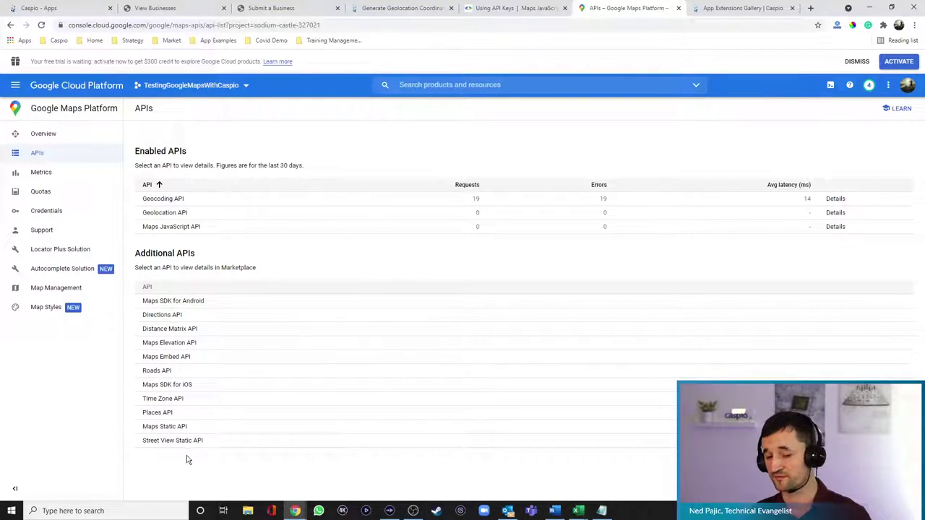
left_click(154, 443)
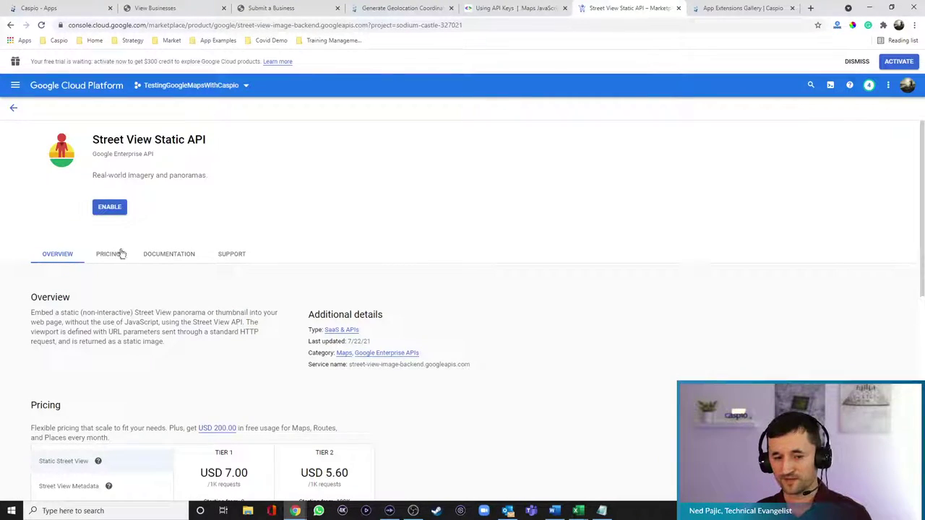
left_click(15, 110)
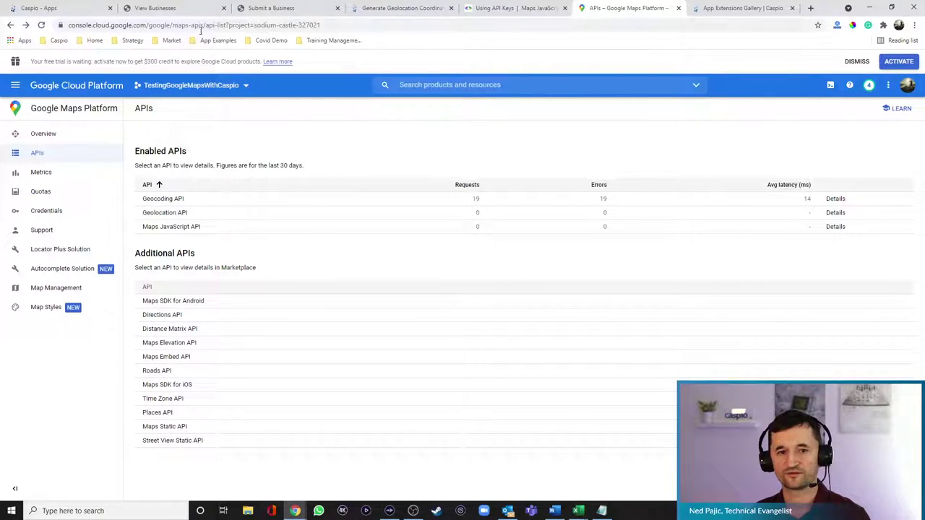
Step: Examine the View Businesses map and the Submit a Business form, and reload the map page
left_click(183, 10)
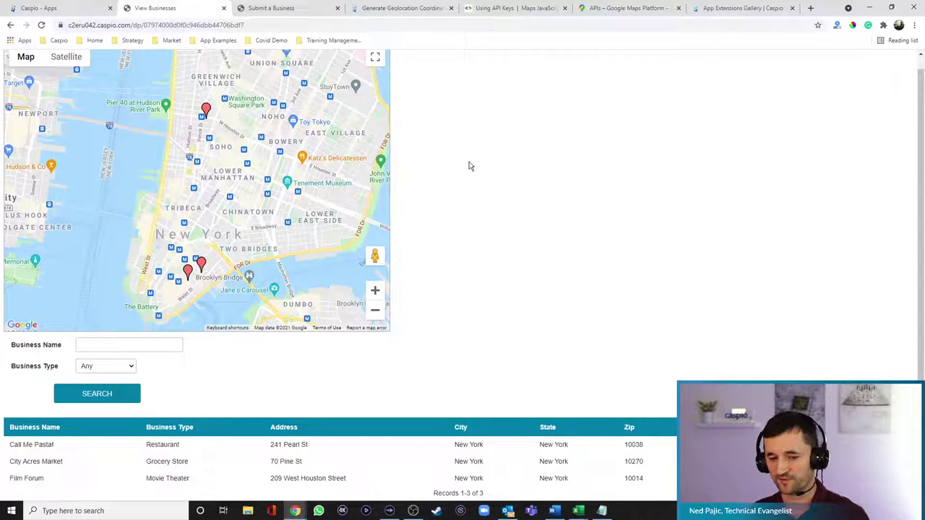
left_click(201, 264)
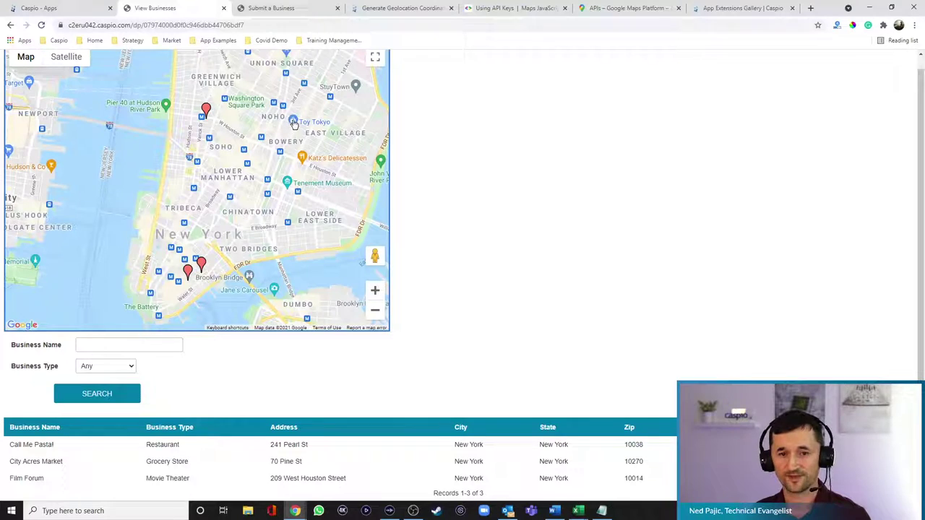
left_click(288, 8)
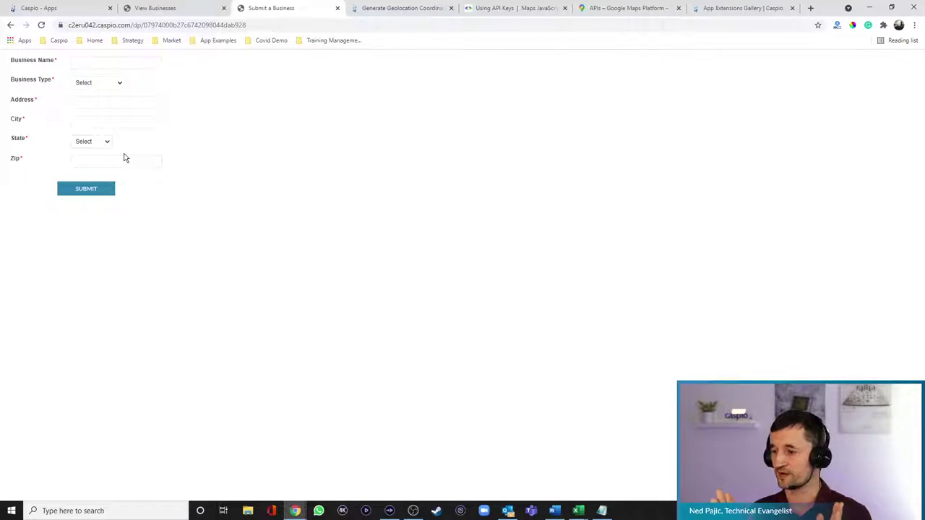
left_click(186, 9)
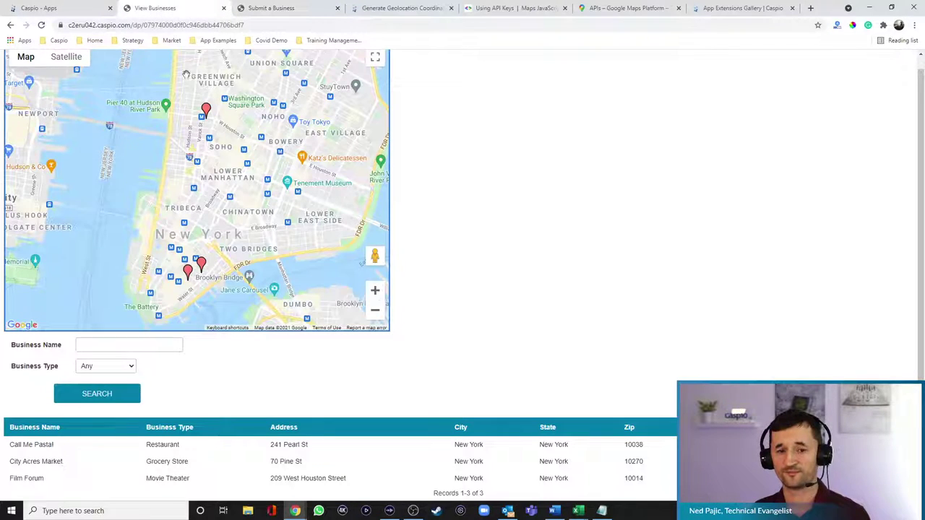
left_click(41, 26)
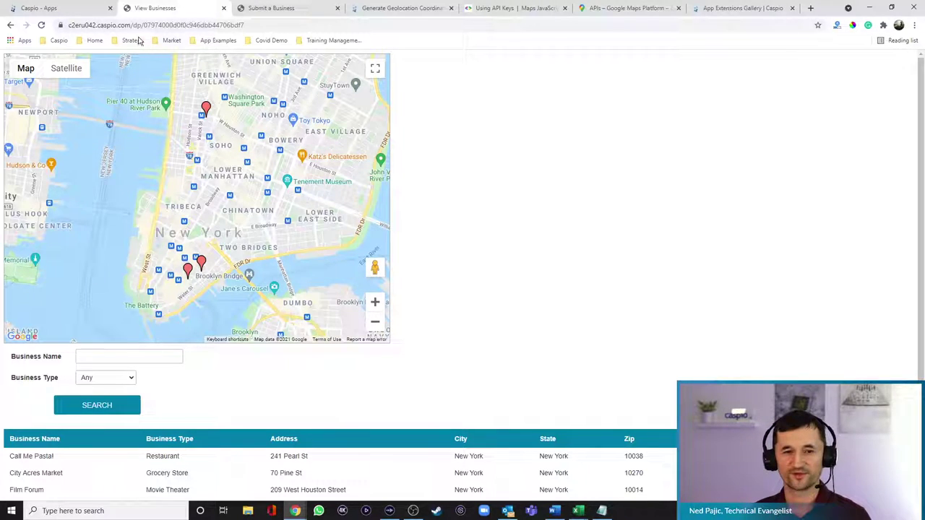
Step: In Caspio Bridge, create an app named Google Map Integration and open its list of tables
left_click(84, 8)
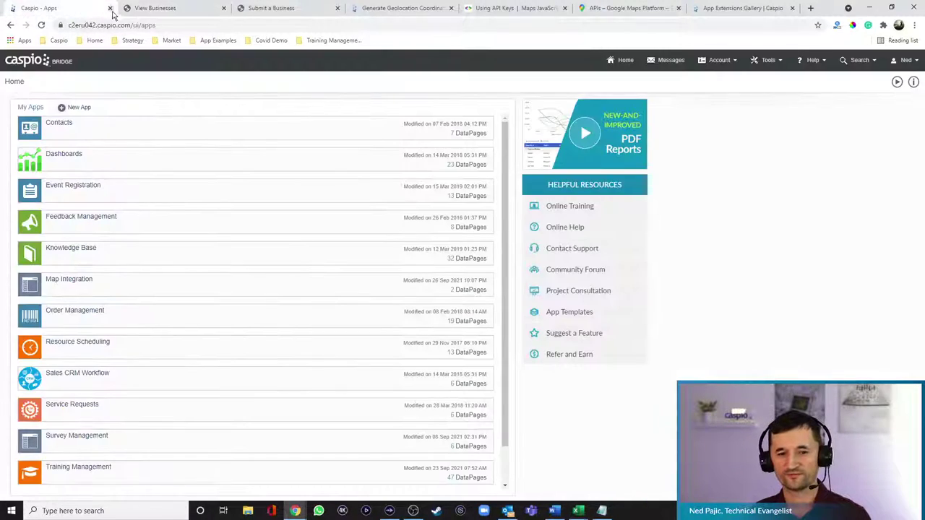
left_click(78, 108)
left_click(533, 253)
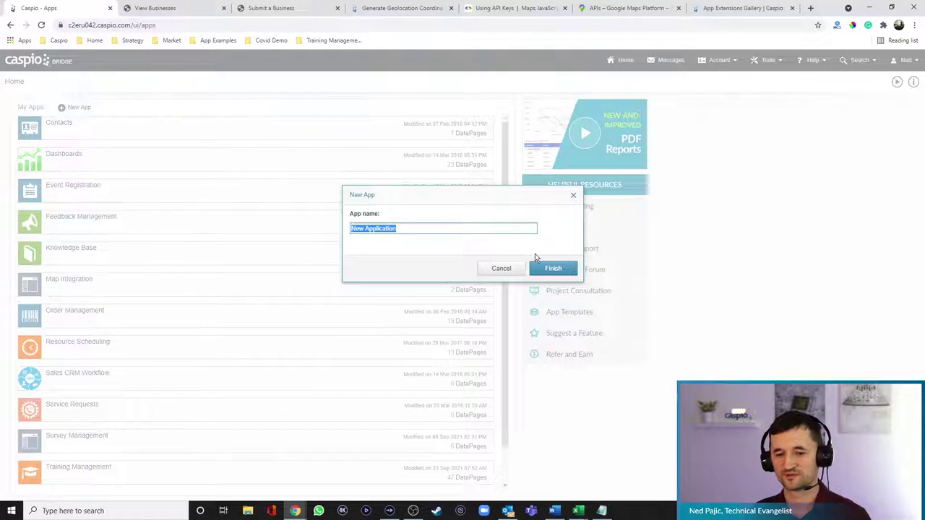
type("Google Map Integration")
left_click(553, 270)
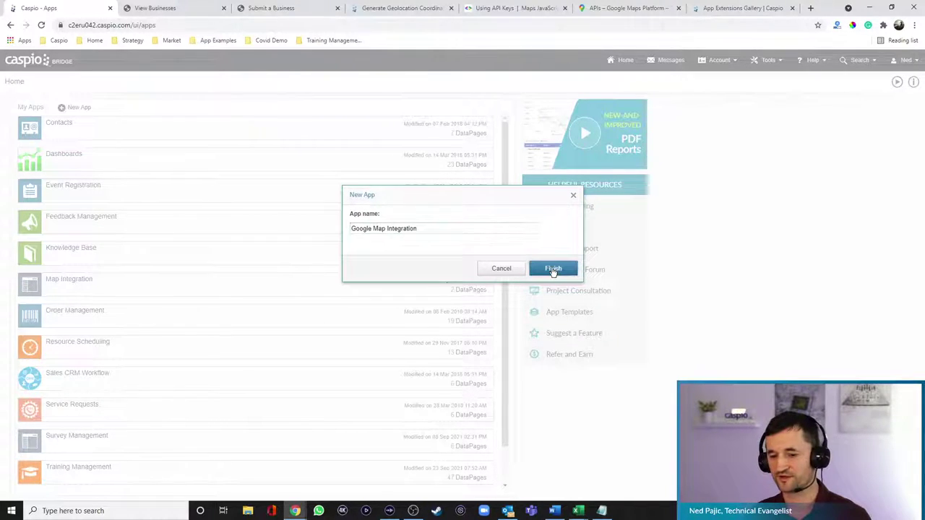
left_click(53, 262)
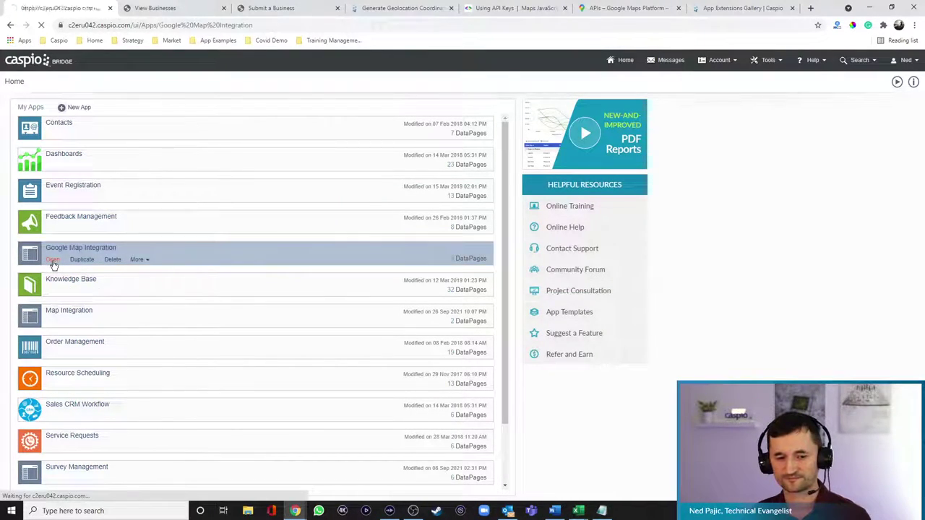
left_click(37, 150)
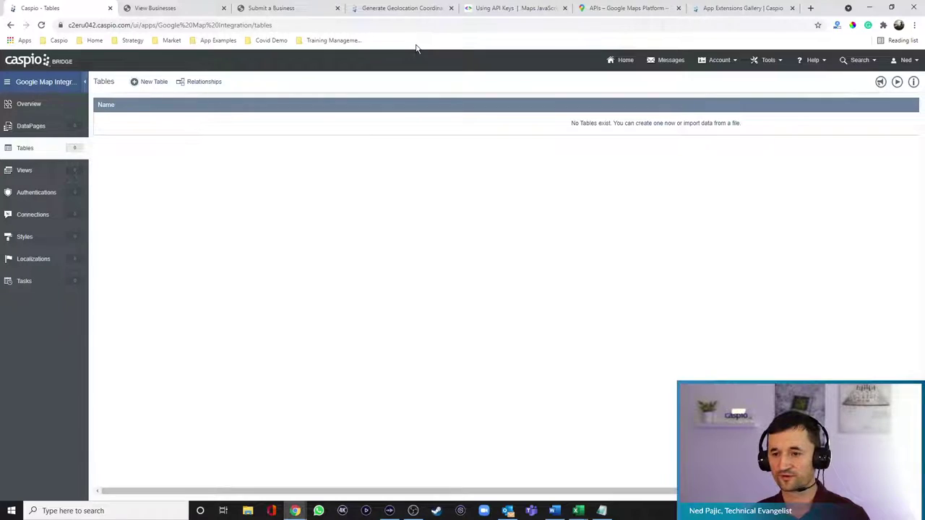
Step: Read the Caspio help article on generating geolocation coordinates from form submissions, including its required fields and code
left_click(409, 12)
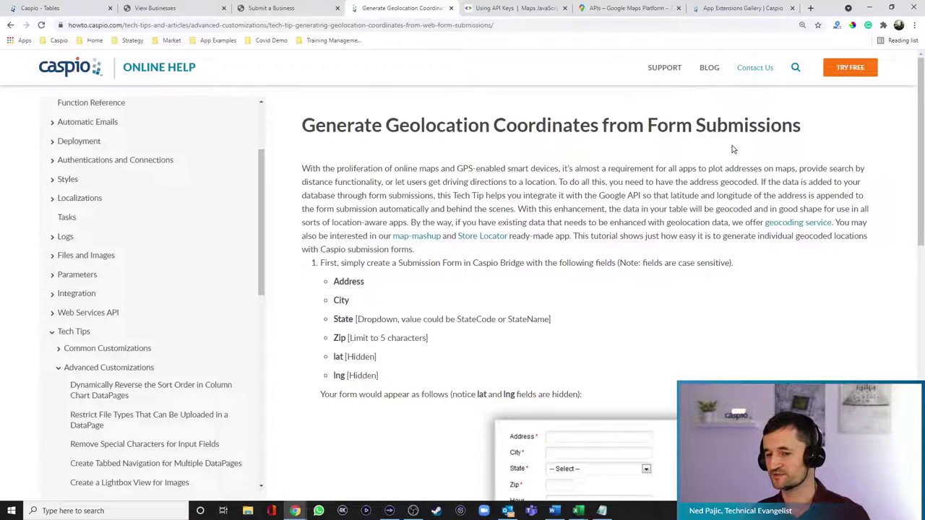
scroll(545, 205, "down", 2)
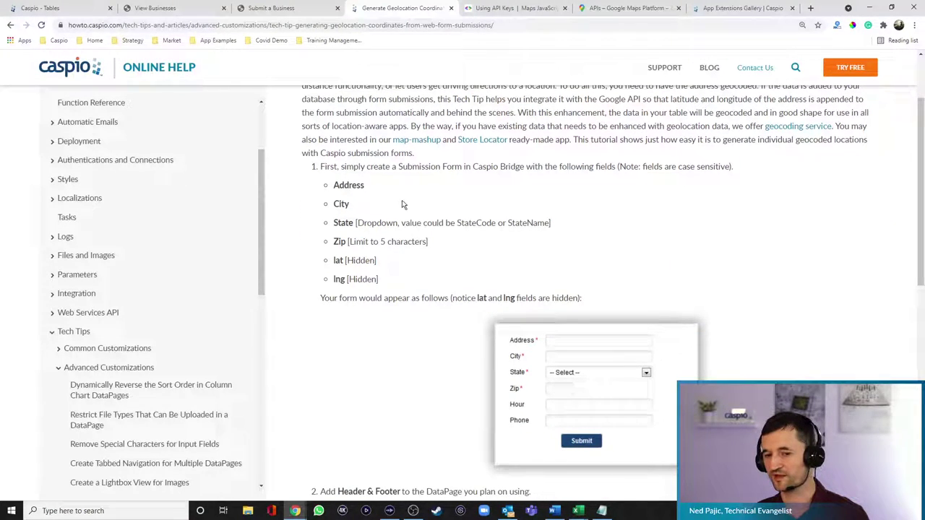
scroll(809, 271, "down", 6)
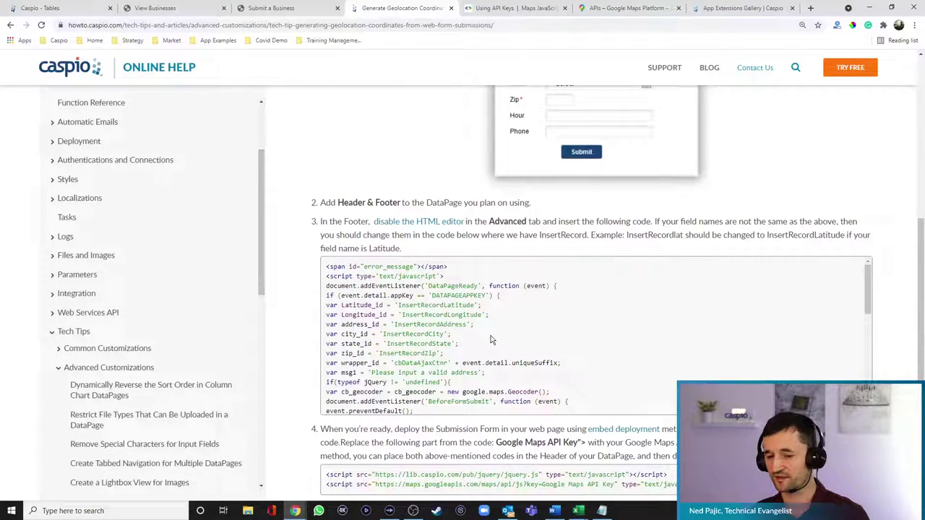
scroll(490, 339, "down", 8)
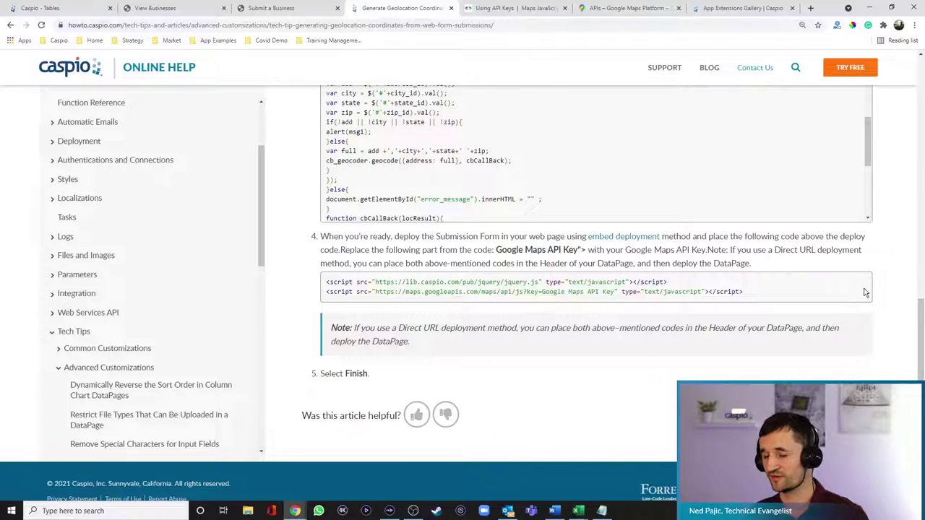
scroll(898, 278, "up", 15)
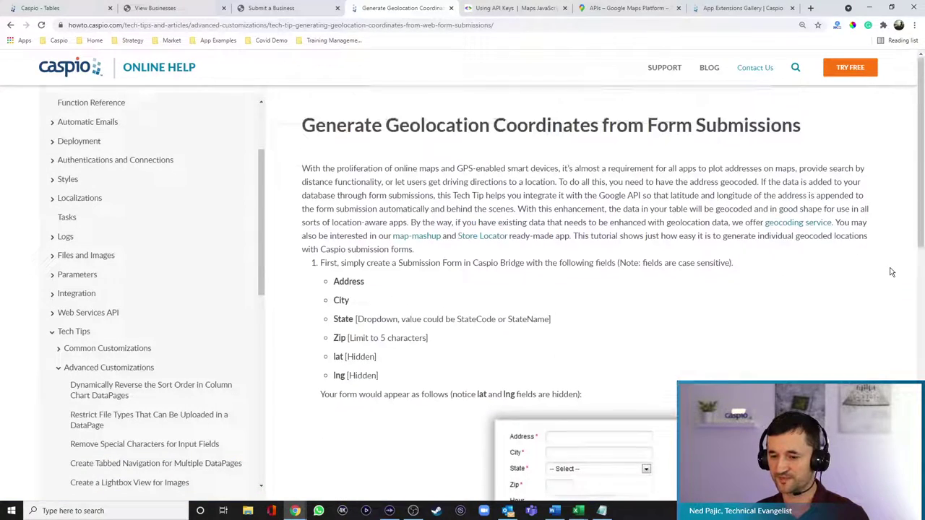
scroll(877, 269, "down", 2)
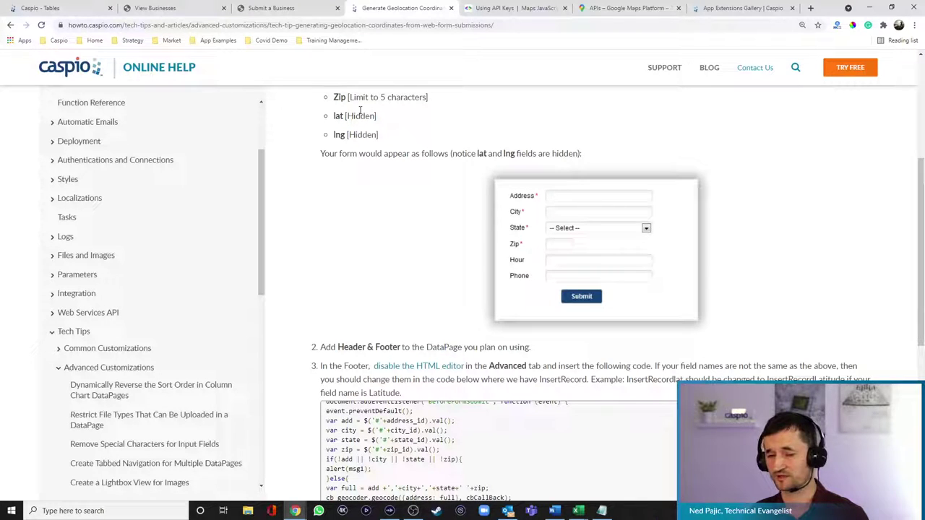
scroll(403, 129, "up", 5)
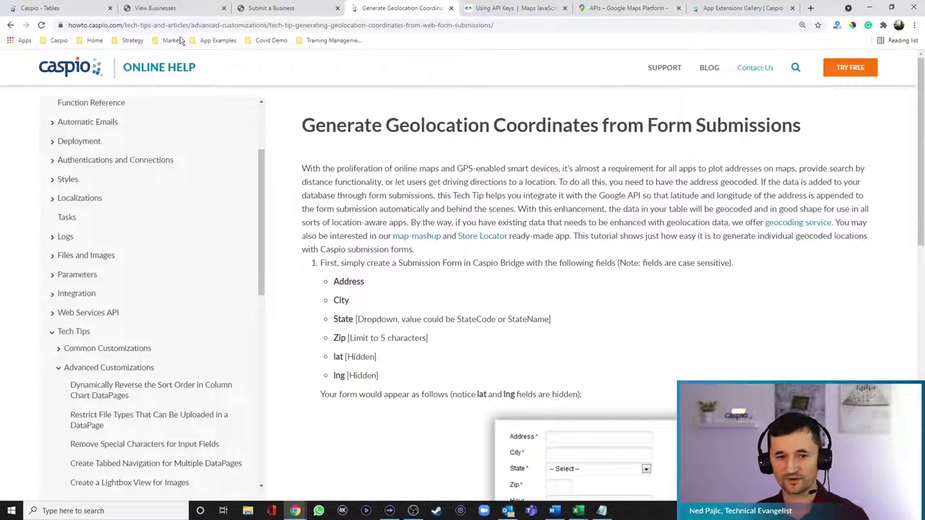
Step: Start a new table in the Google Map Integration app with a Business_ID field of the Random ID data type
left_click(79, 10)
left_click(147, 81)
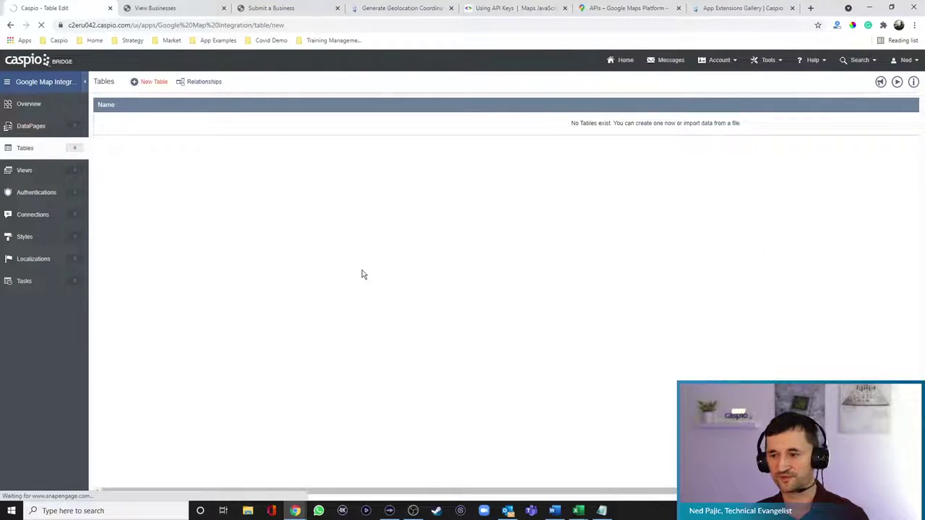
left_click(134, 147)
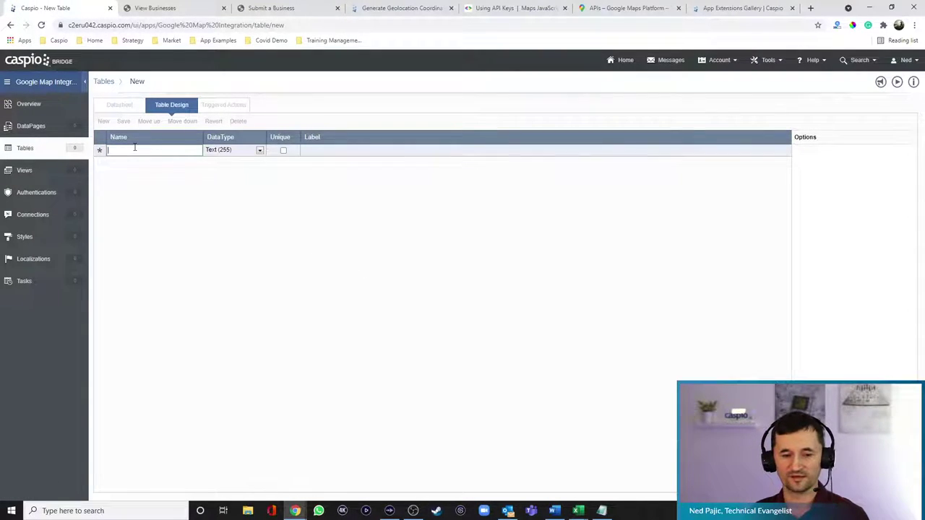
type("Business_ID")
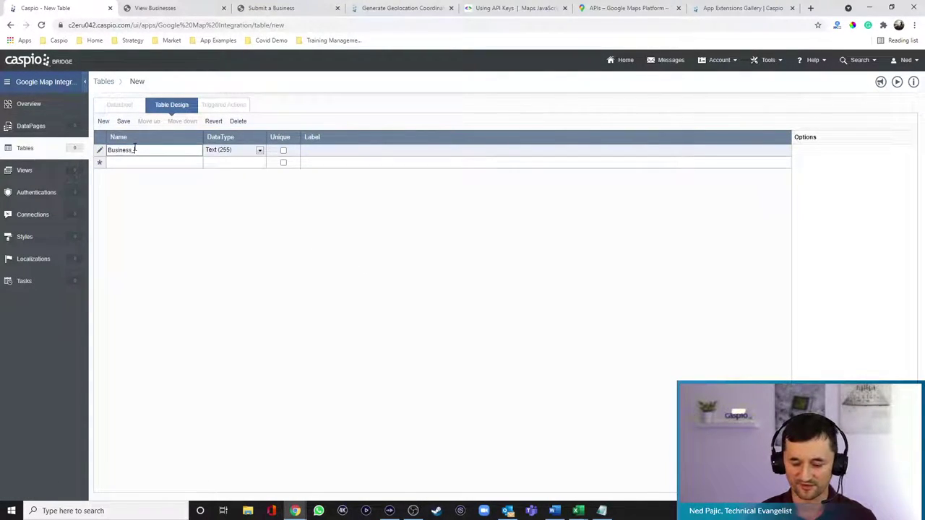
left_click(234, 151)
left_click(230, 305)
Step: Add BusinessName and BusinessType as Text (255) fields below Business_ID in the table design
left_click(174, 163)
type("BusinessName")
key("Return")
left_click(173, 172)
type("B")
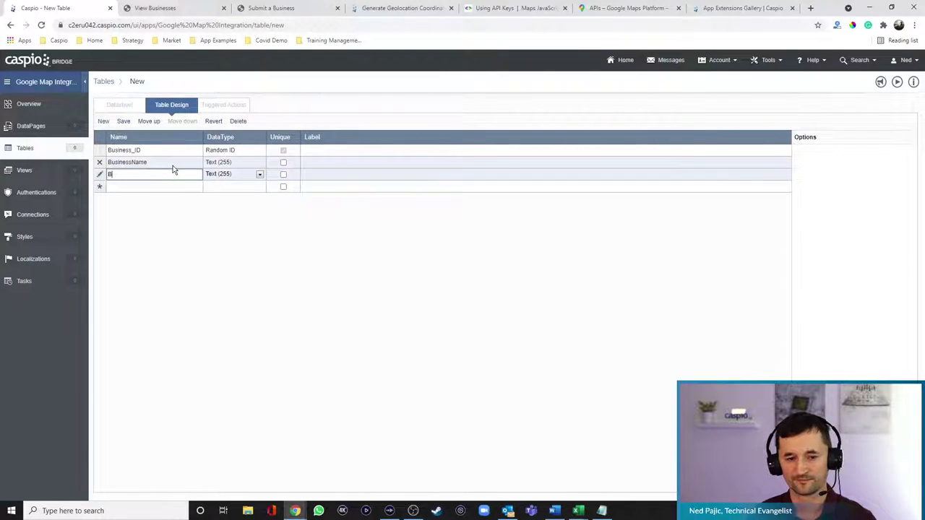
key("Tab")
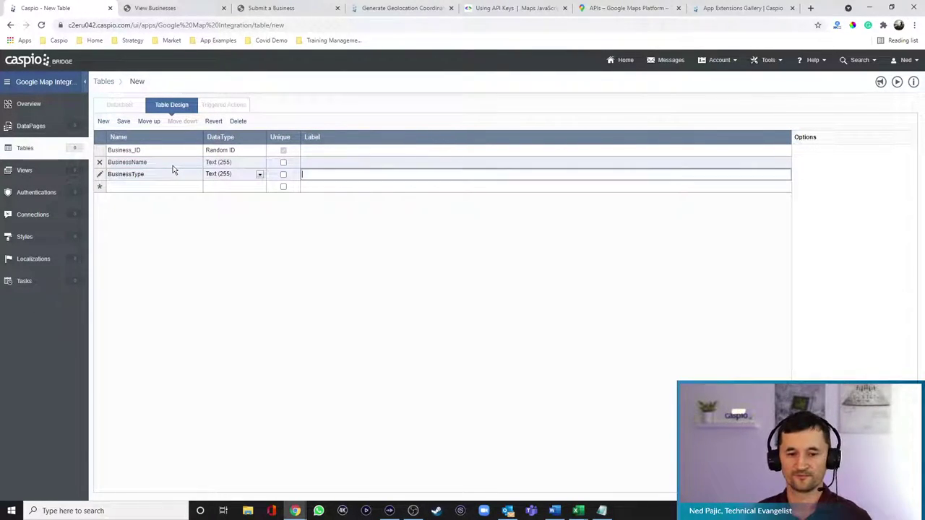
Step: Add Address, City, State and Zip as Text (255) fields below BusinessType in the table design
key("Return")
type("Address")
key("Tab")
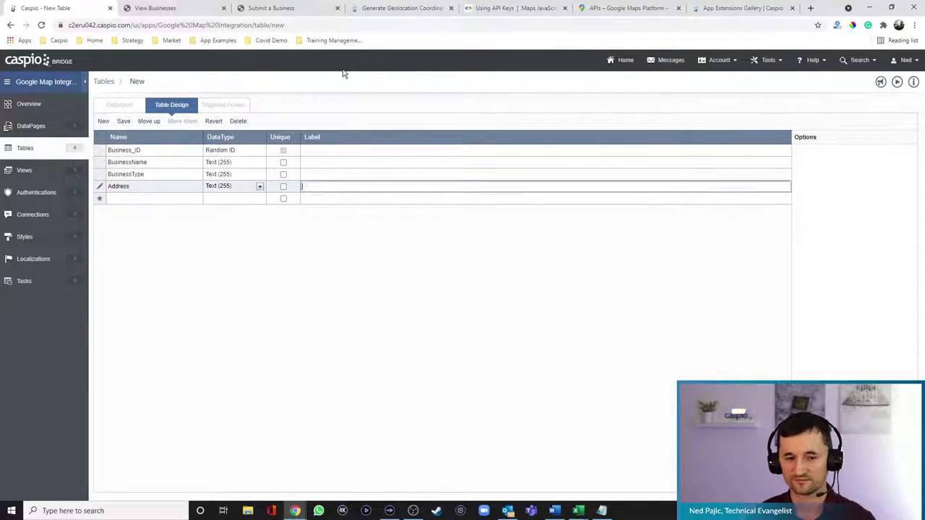
key("Return")
type("City")
key("Tab")
key("Return")
type("State")
key("Tab")
key("Return")
type("Z")
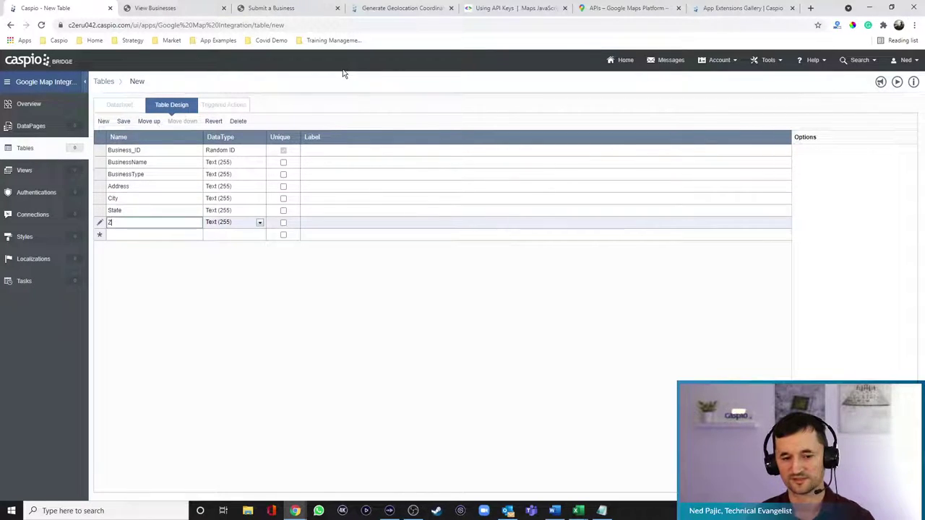
type("ip")
key("Tab")
Step: Add Long and Lat as Text (255) fields below Zip for the geolocation coordinates
key("Return")
type("Long")
key("Tab")
key("Return")
type("Lat")
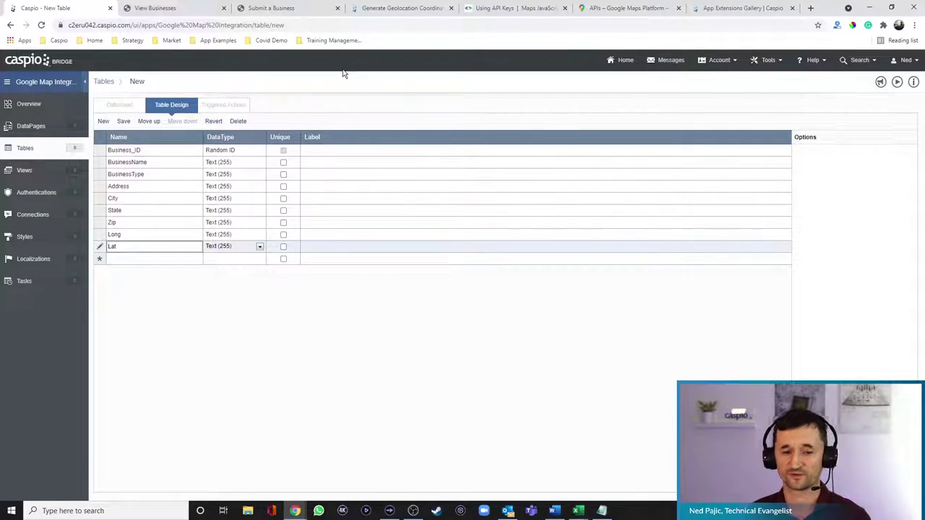
Step: Check the geolocation help article's required fields and code, and save the new table as demo_tbl_business_info
left_click(398, 8)
scroll(704, 281, "down", 1)
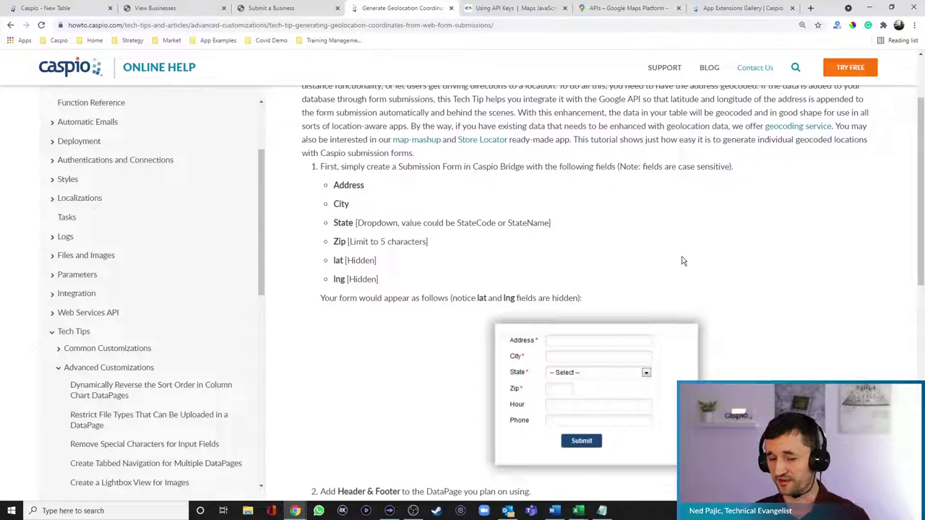
scroll(764, 244, "down", 3)
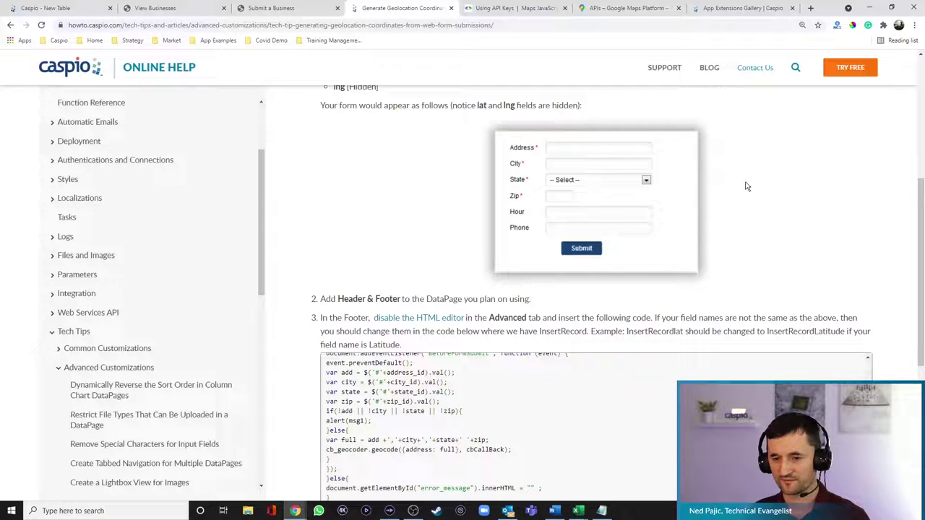
scroll(798, 178, "down", 2)
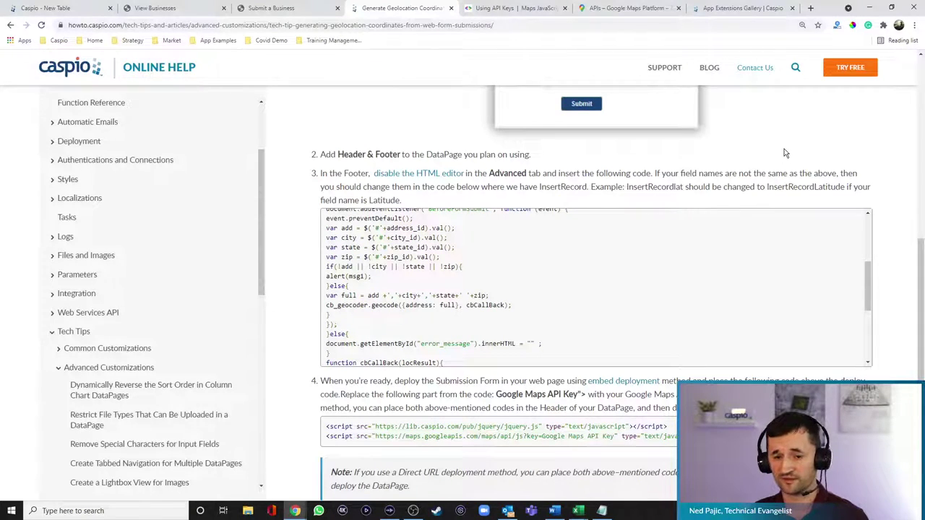
left_click(89, 11)
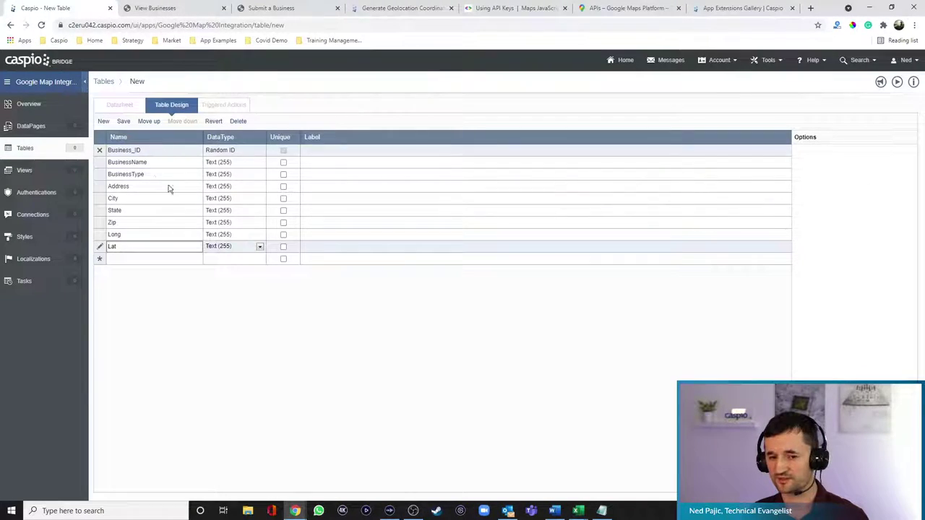
left_click(122, 121)
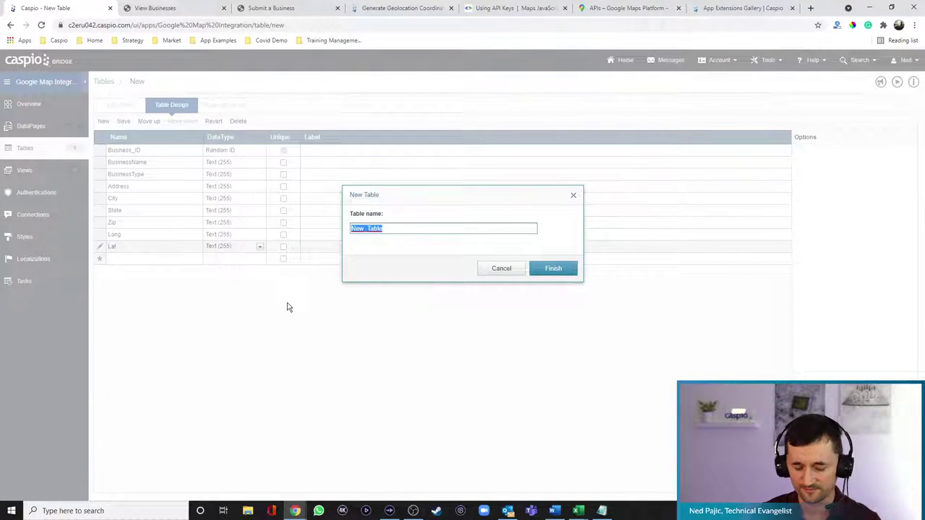
type("demo_")
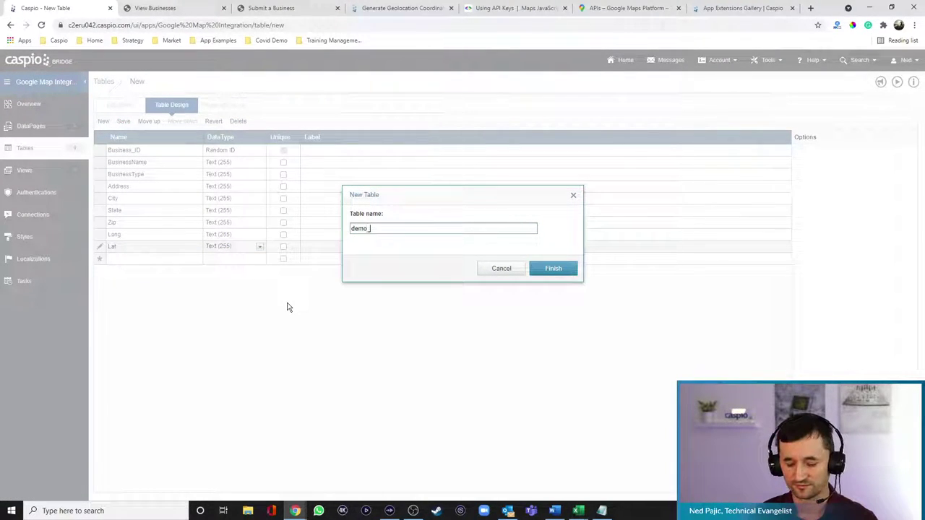
type("tbl_business_info")
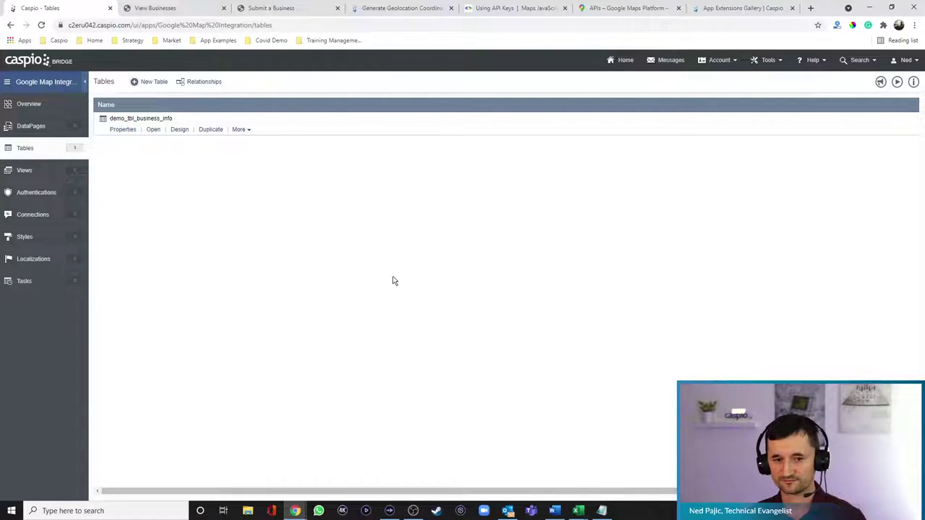
Step: Start a Submission Form DataPage named Create a Business Profile on demo_tbl_business_info, including all available fields
left_click(53, 127)
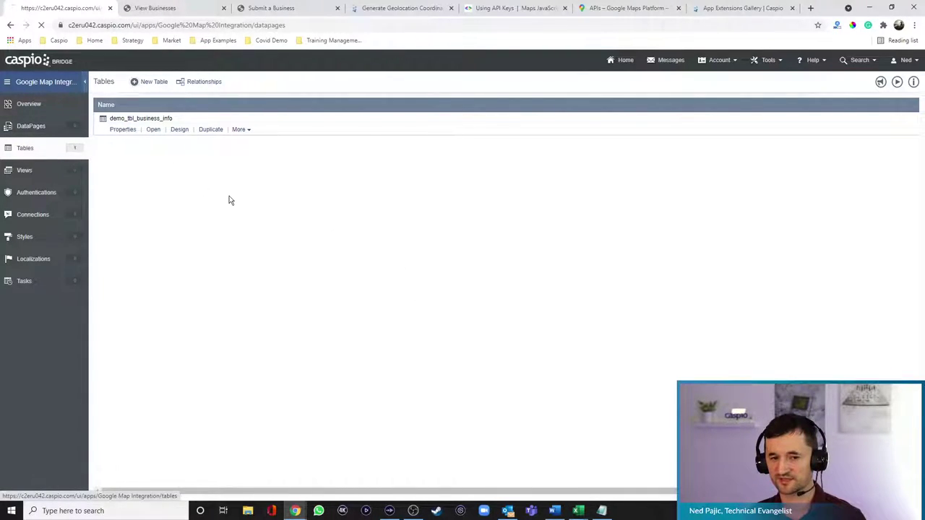
left_click(175, 81)
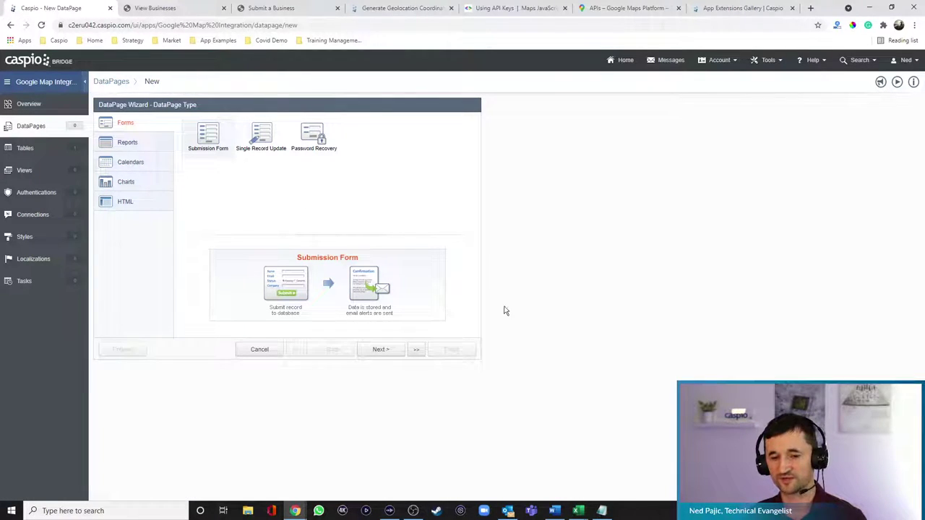
left_click(381, 351)
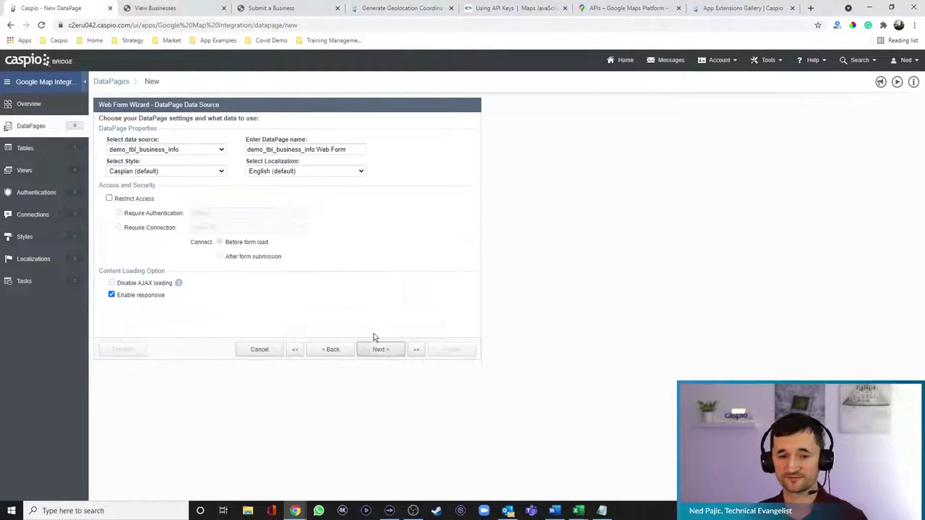
left_click(179, 150)
left_click(177, 150)
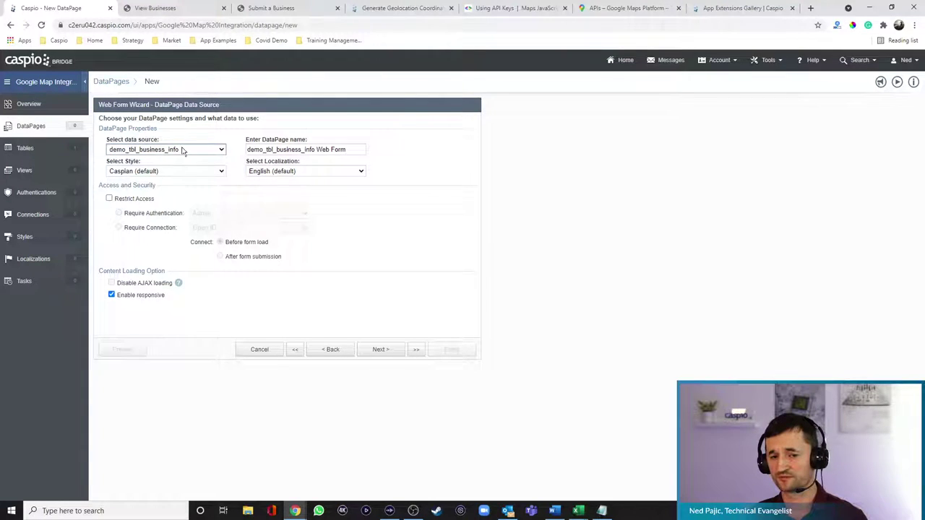
left_click_drag(367, 150, 168, 144)
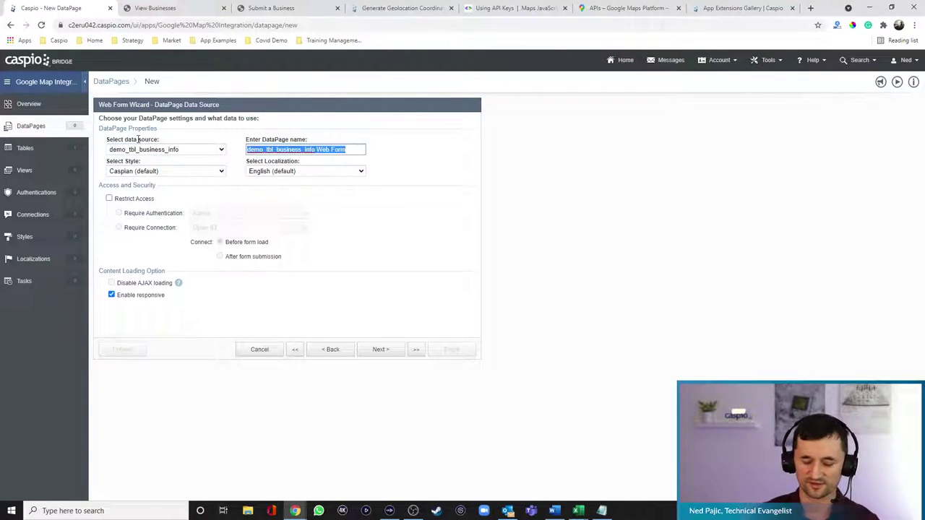
type("Create a Business Profile")
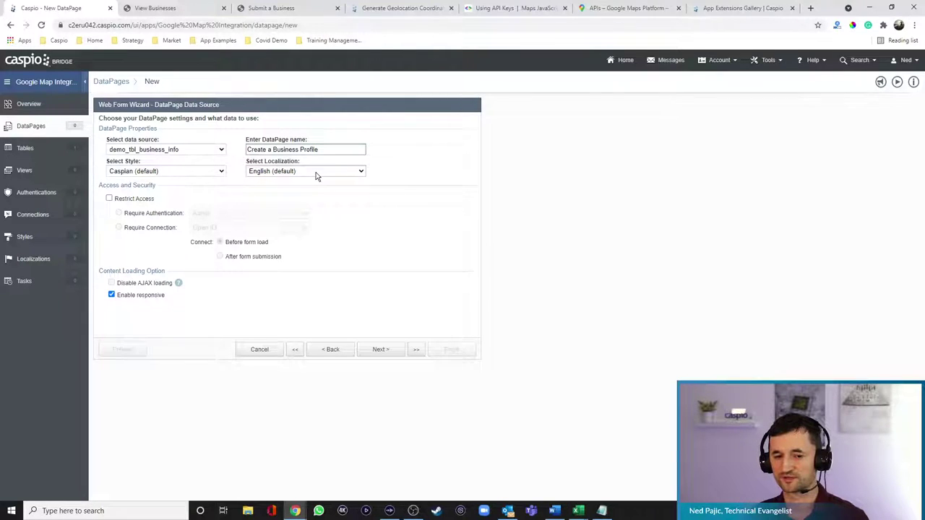
left_click(381, 350)
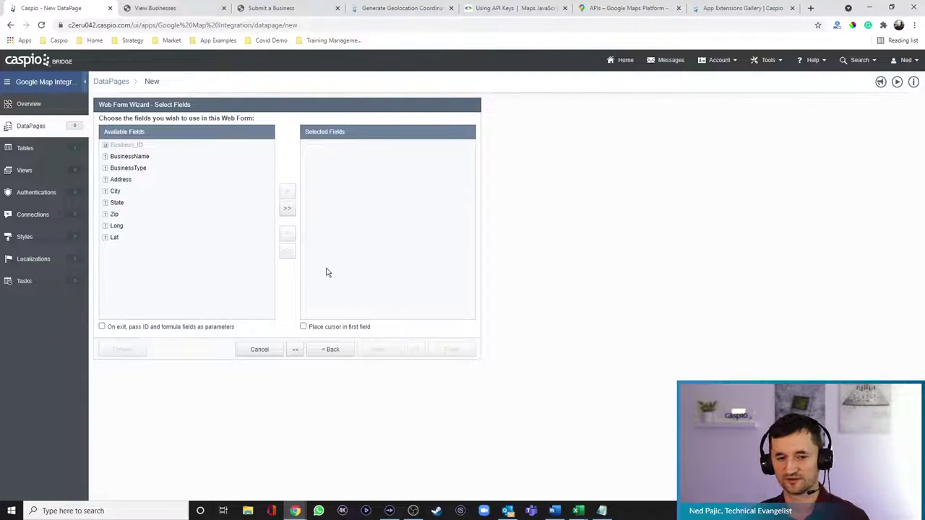
left_click(287, 209)
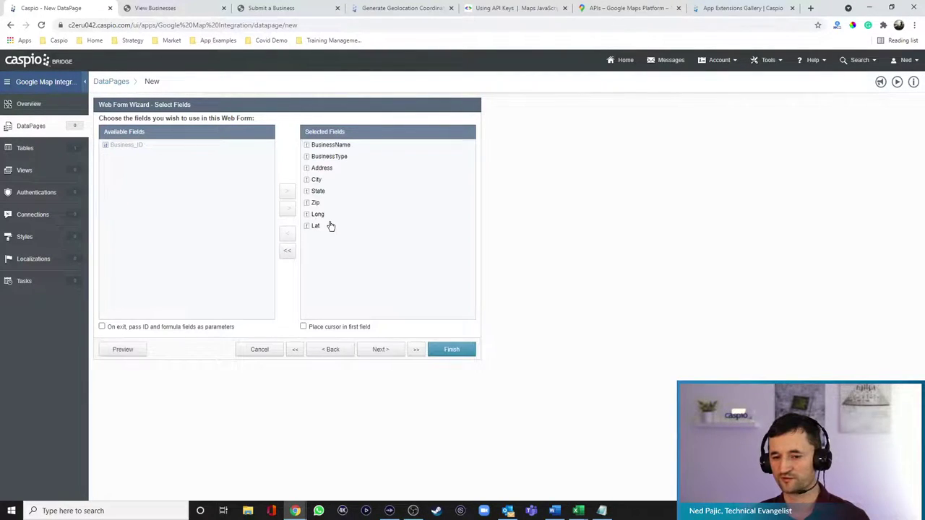
left_click(378, 350)
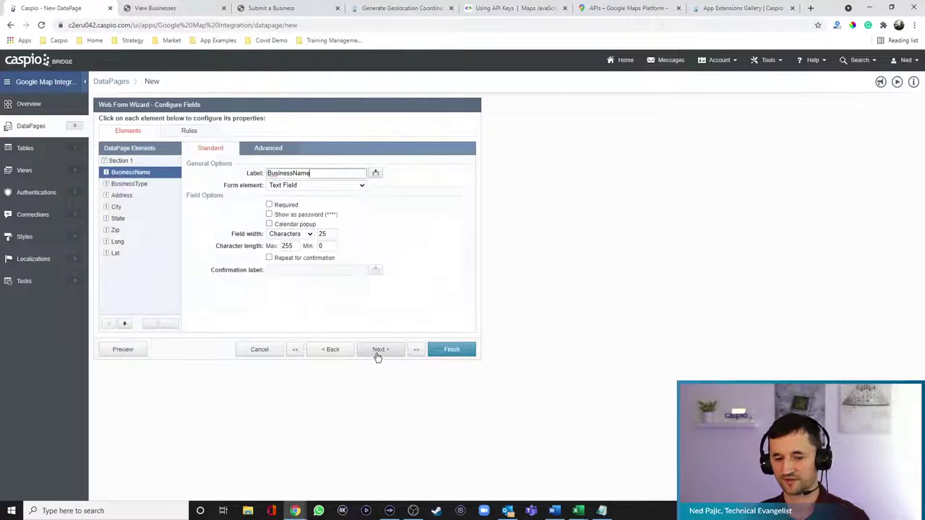
Step: Label the BusinessName and BusinessType form fields Business Name and Business Type, and make both required
left_click(293, 173)
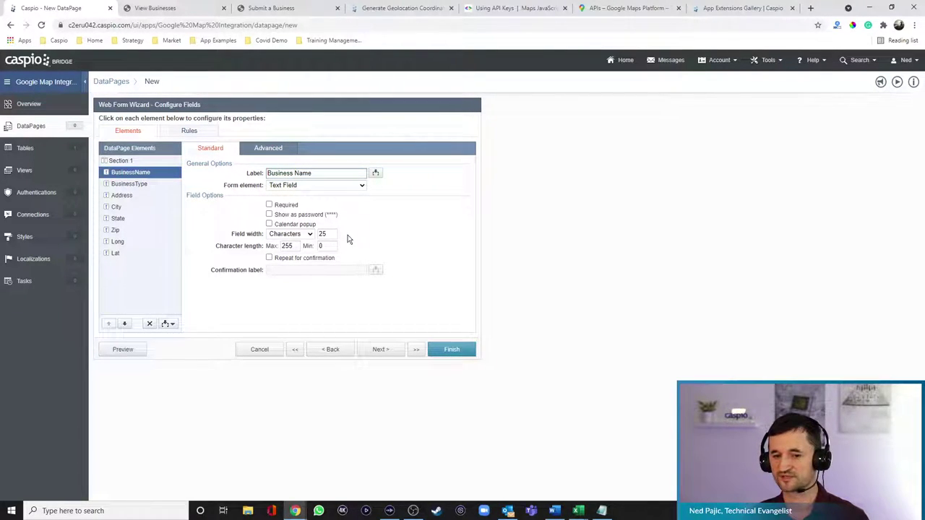
left_click(285, 207)
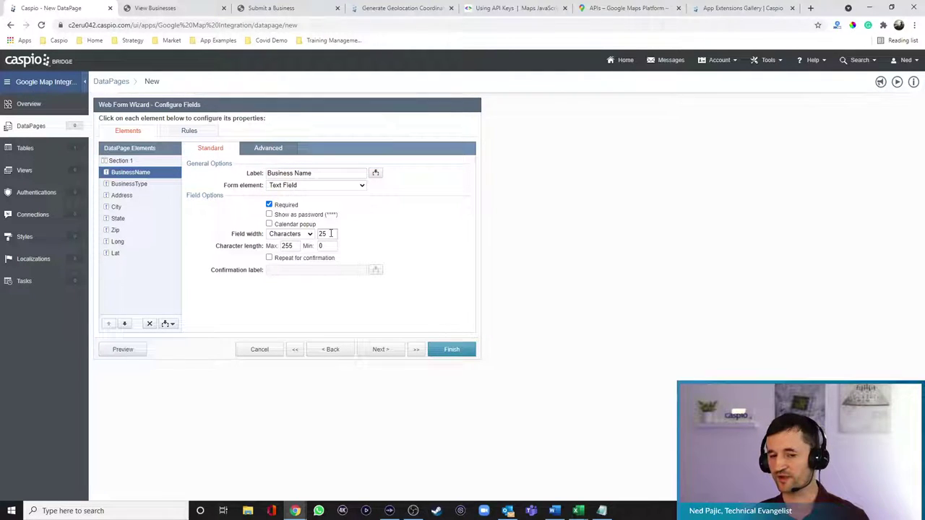
left_click(129, 183)
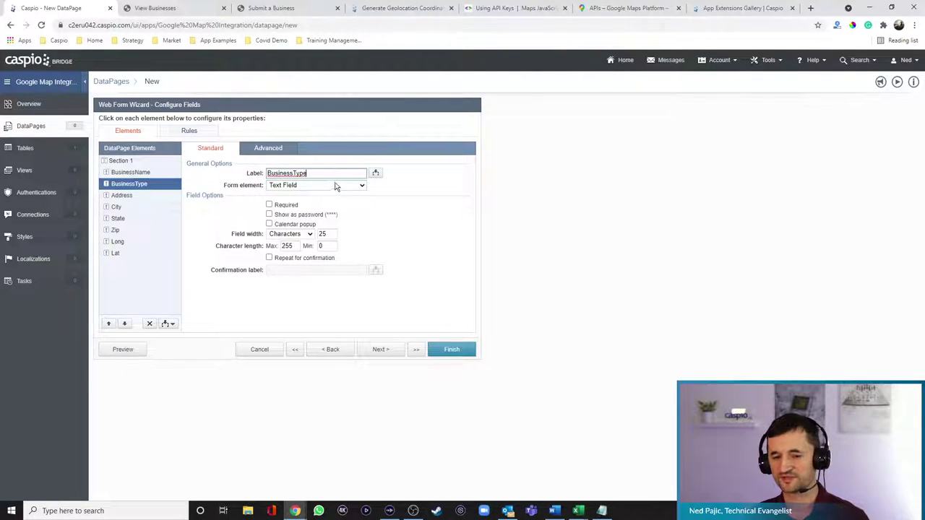
left_click(293, 174)
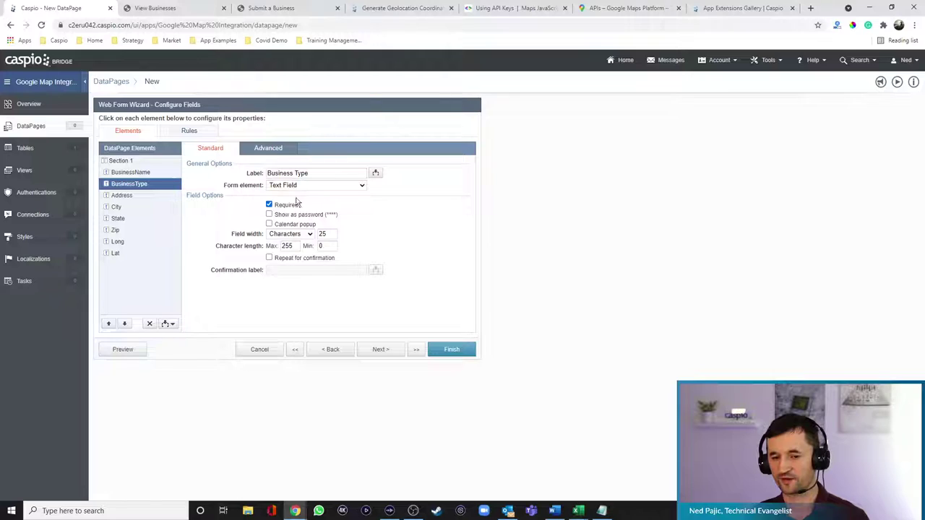
Step: Make BusinessType a dropdown with the custom options Select (with an empty value), Restaurant and Grocery Store
left_click(321, 185)
left_click(293, 234)
left_click(292, 260)
type("Selec")
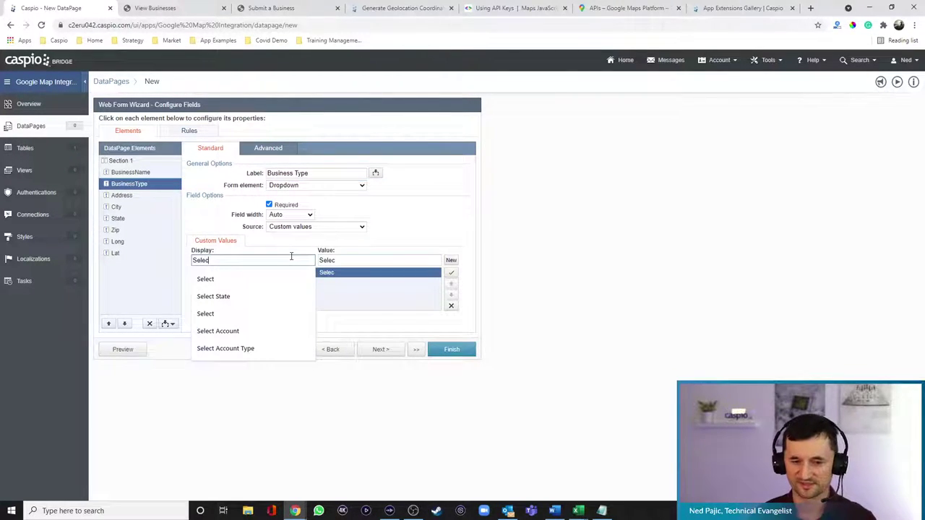
key("Tab")
key("BackSpace")
left_click(452, 261)
type("Restaurant")
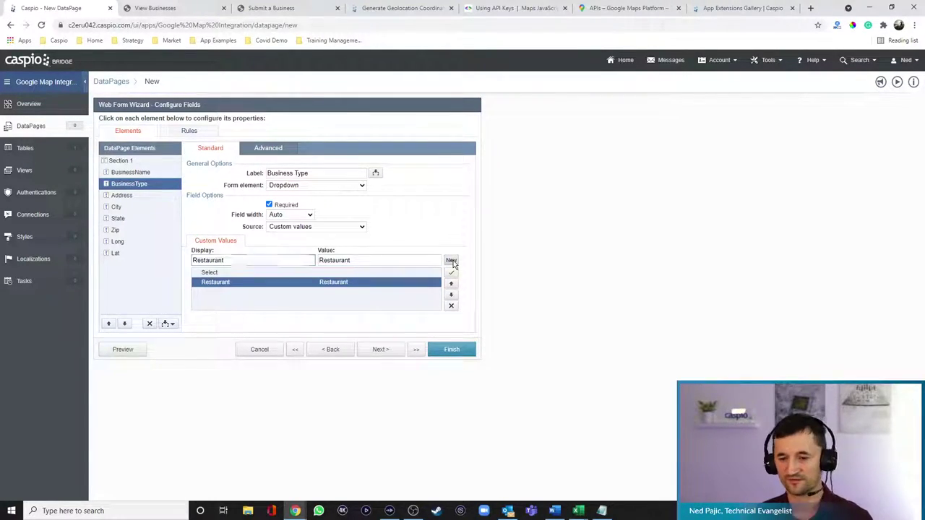
left_click(452, 261)
type("Grocery Store")
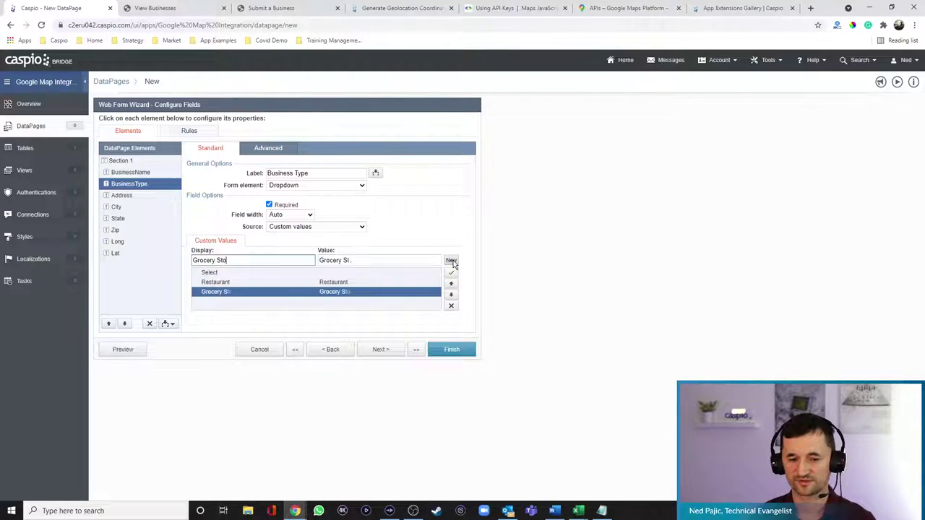
Step: Check the Business Type options on the sample Submit a Business form and add a Movie Theater option to the dropdown
left_click(452, 261)
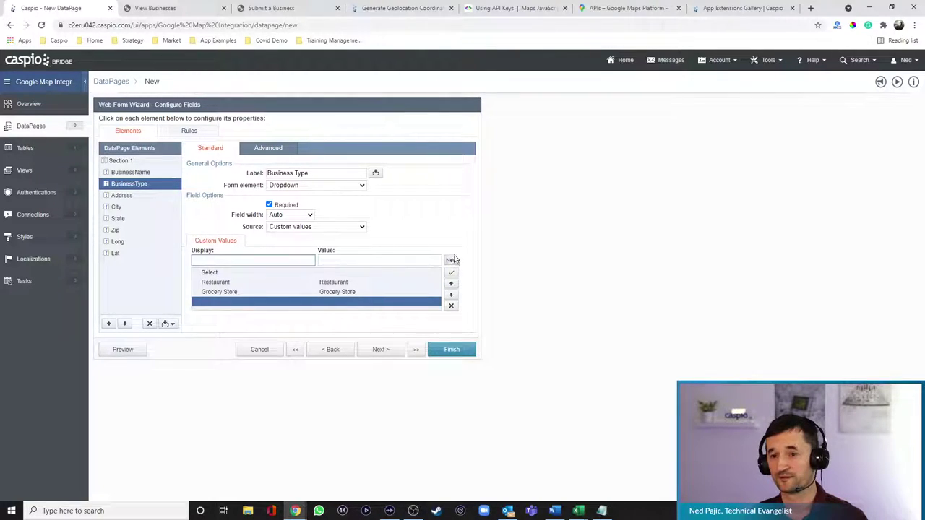
left_click(286, 10)
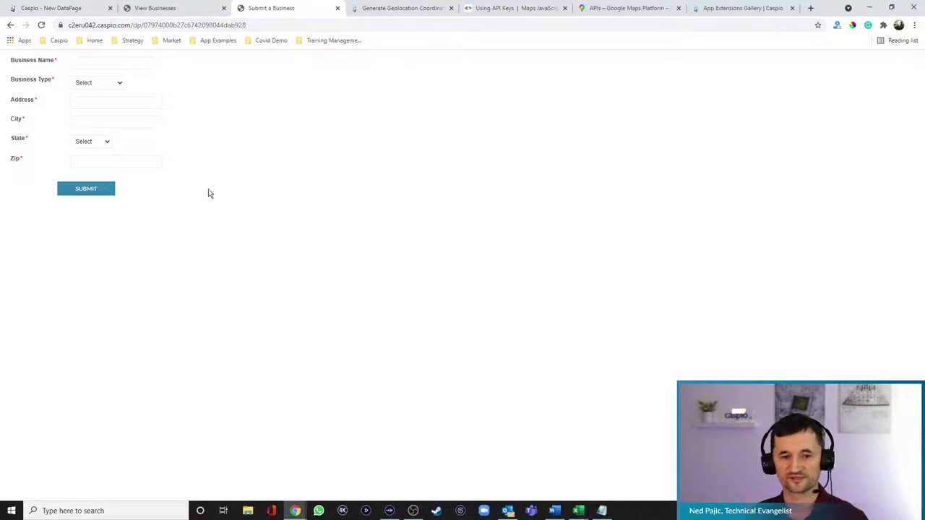
left_click(94, 84)
left_click(261, 132)
left_click(75, 9)
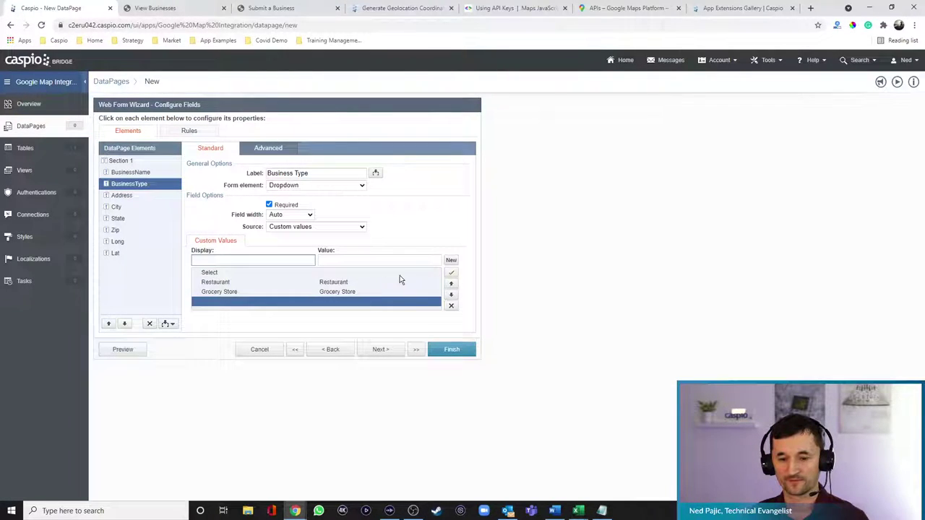
type("Movie Th")
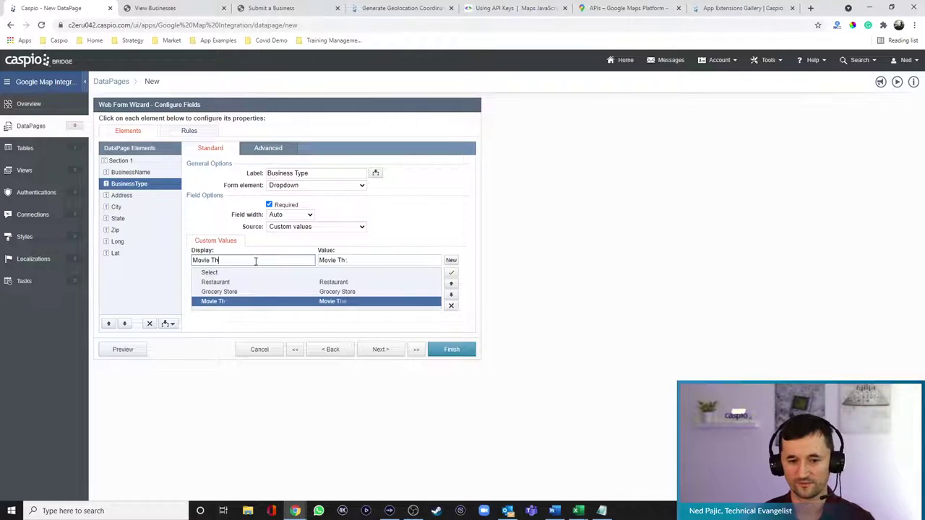
type("eater")
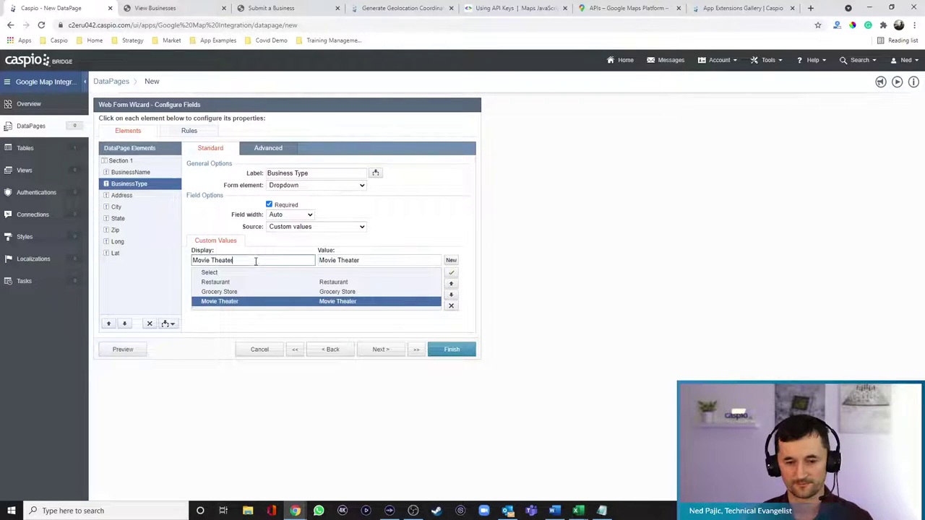
Step: Make the Address and City fields required in the submission form
left_click(121, 195)
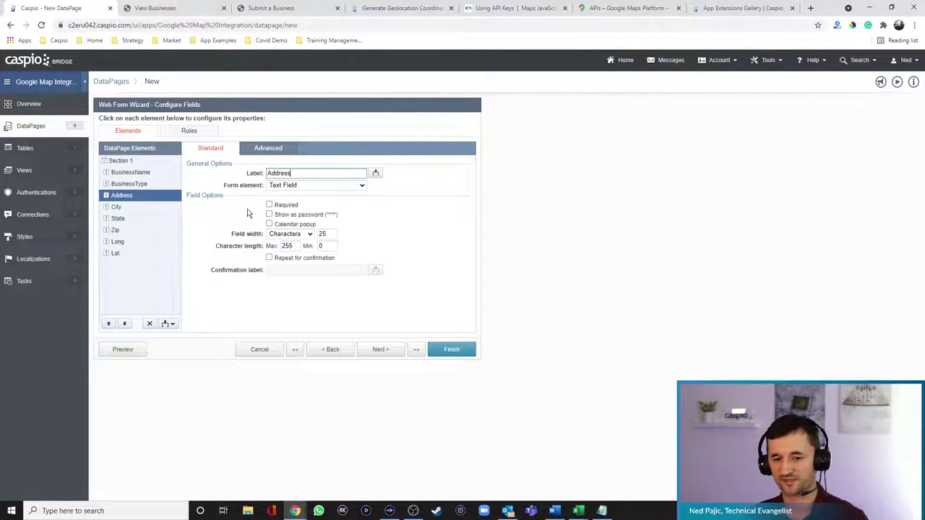
left_click(283, 206)
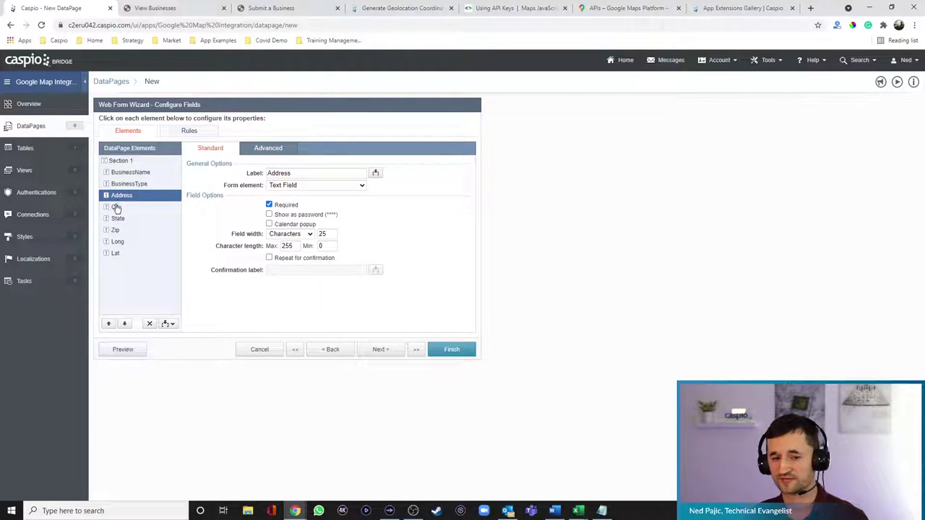
left_click(116, 207)
left_click(273, 206)
Step: Make the State field a required dropdown with custom values and add a Select State option with an empty value
left_click(118, 218)
left_click(286, 206)
left_click(304, 185)
left_click(298, 217)
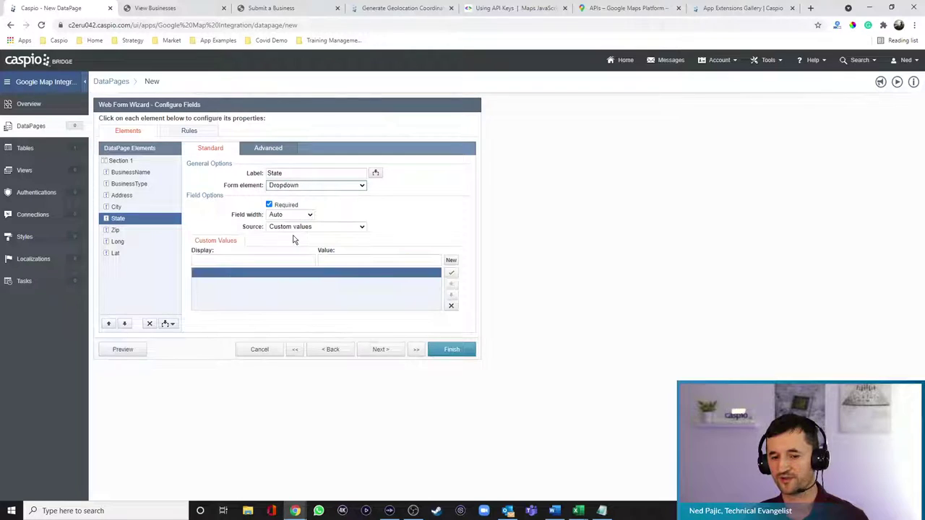
left_click(283, 258)
type("Select State")
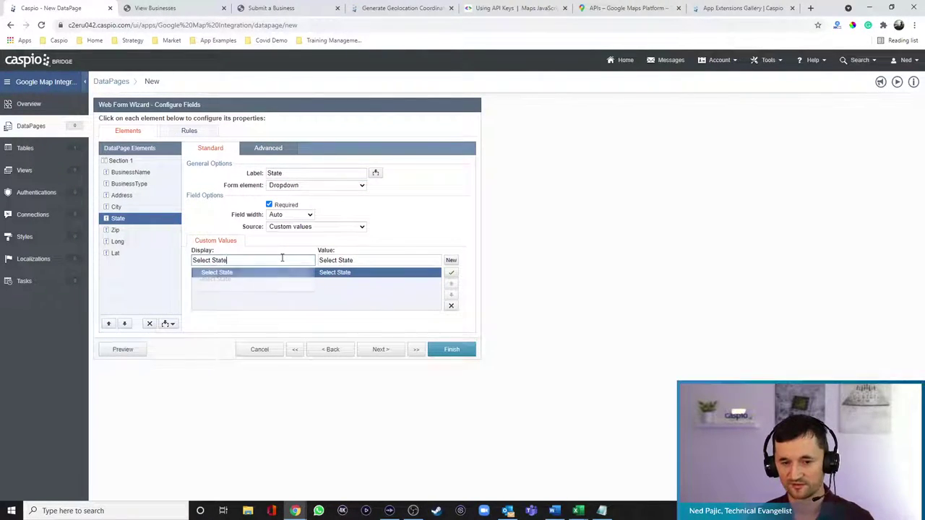
key("Tab")
key("BackSpace")
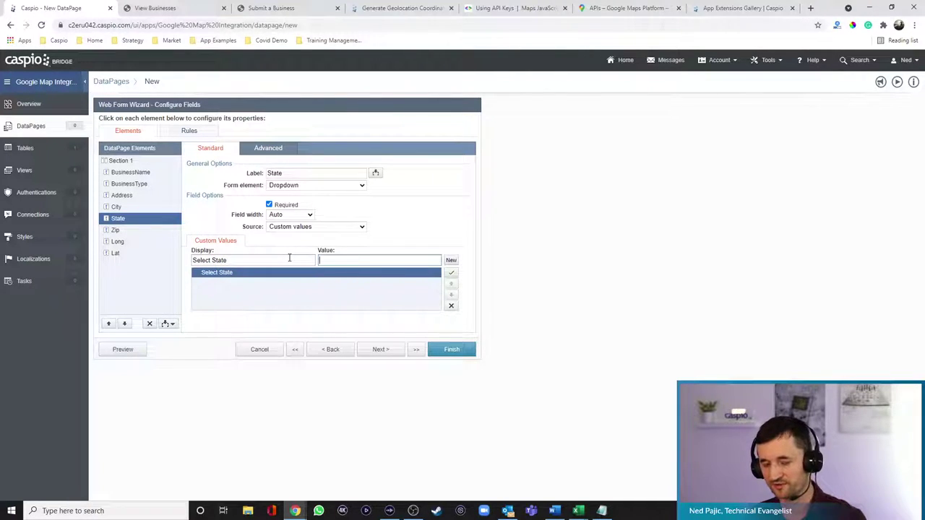
left_click(450, 260)
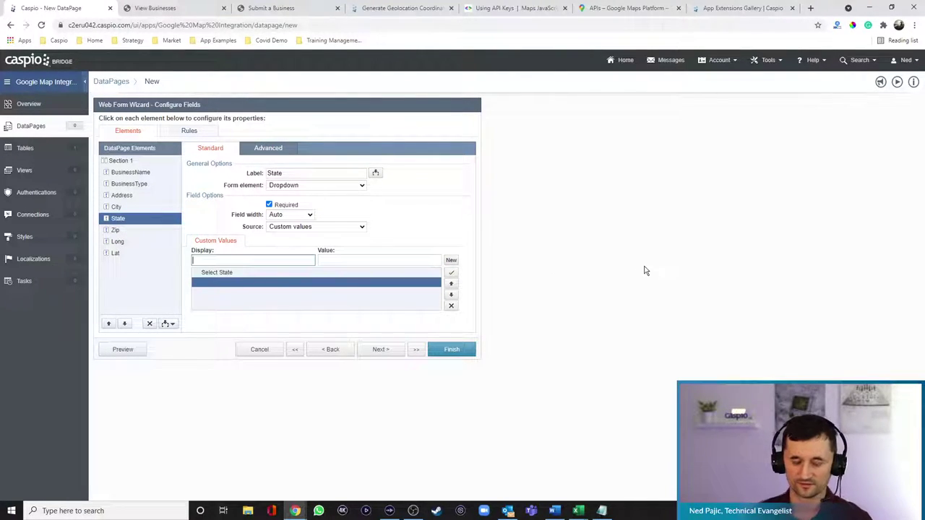
Step: Add California, New York and Nevada as custom options of the State dropdown
type("California")
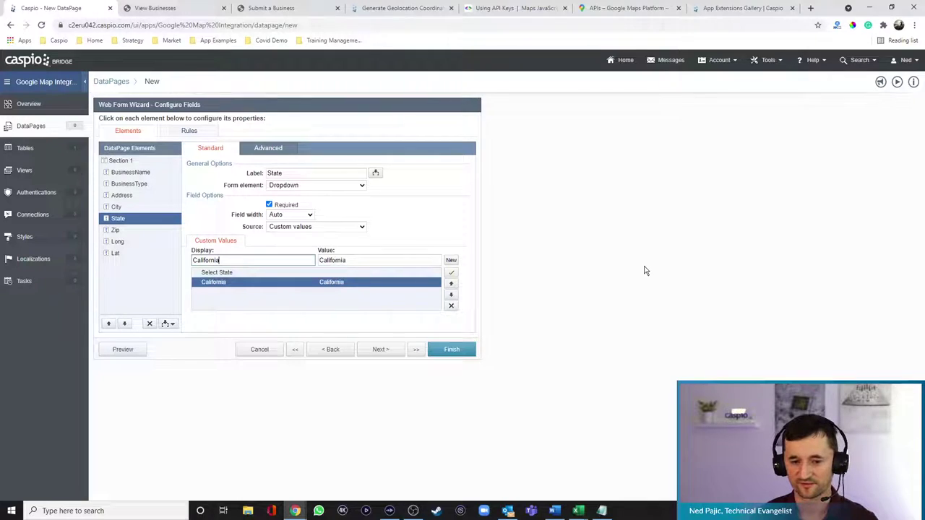
left_click(451, 260)
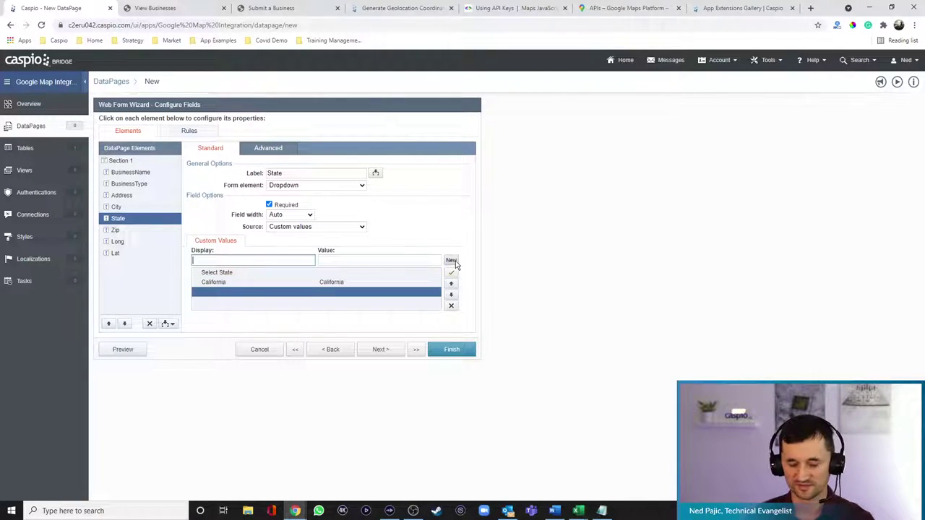
type("NEw Y")
key("BackSpace")
key("BackSpace")
key("BackSpace")
key("BackSpace")
type("ew York")
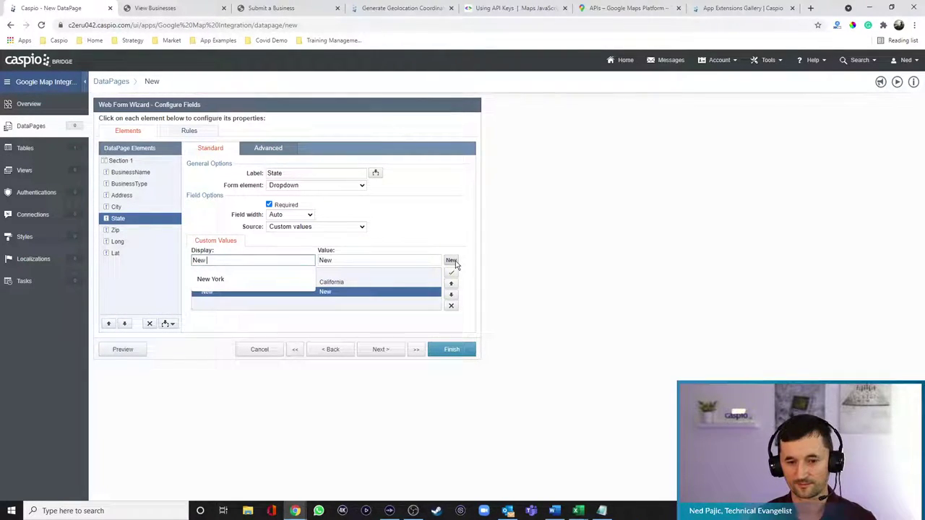
left_click(455, 264)
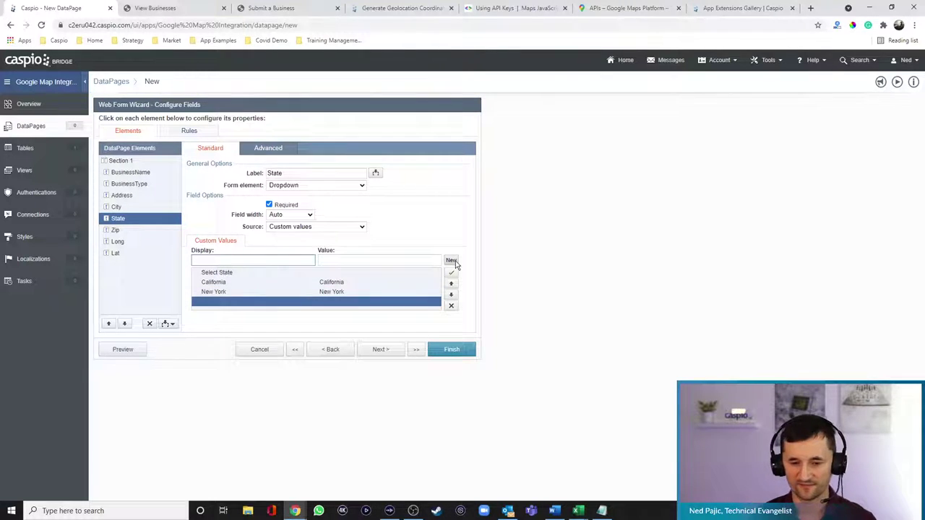
type("Nevada")
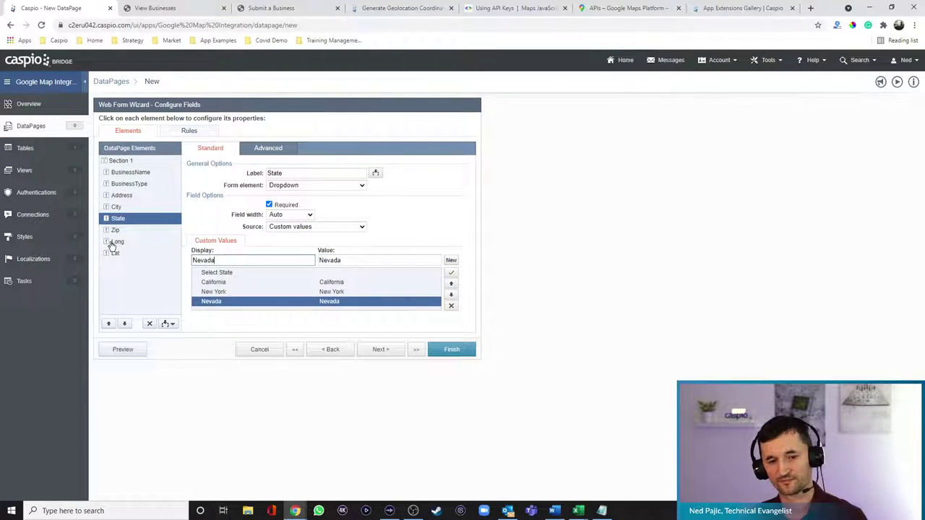
Step: Make the Zip field required and turn the Long and Lat fields into hidden form elements
left_click(130, 231)
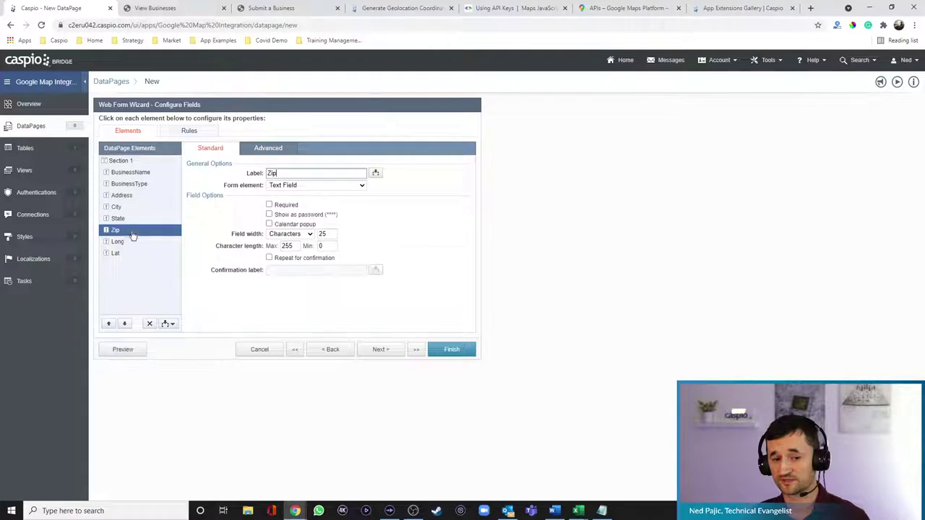
left_click(274, 208)
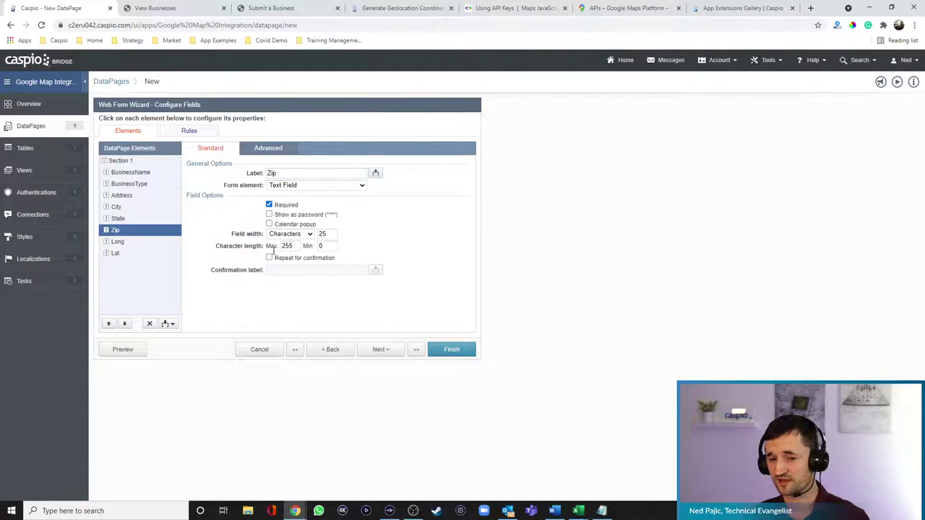
left_click(127, 244)
left_click(123, 254)
left_click(117, 242)
left_click(307, 185)
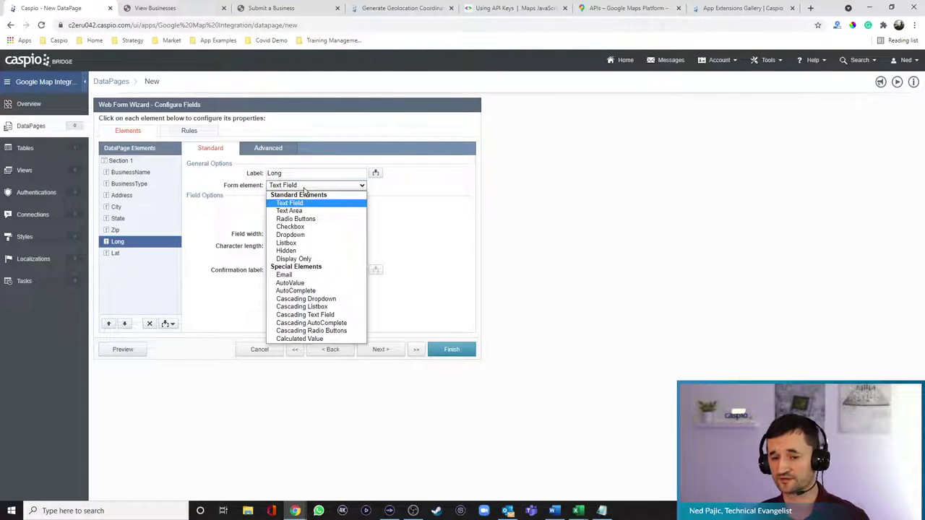
left_click(294, 251)
left_click(134, 255)
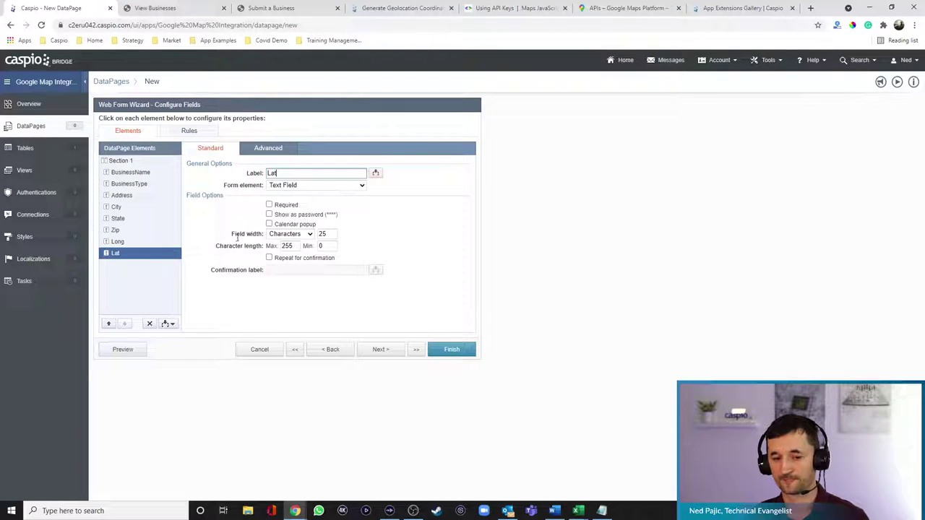
left_click(289, 185)
left_click(286, 251)
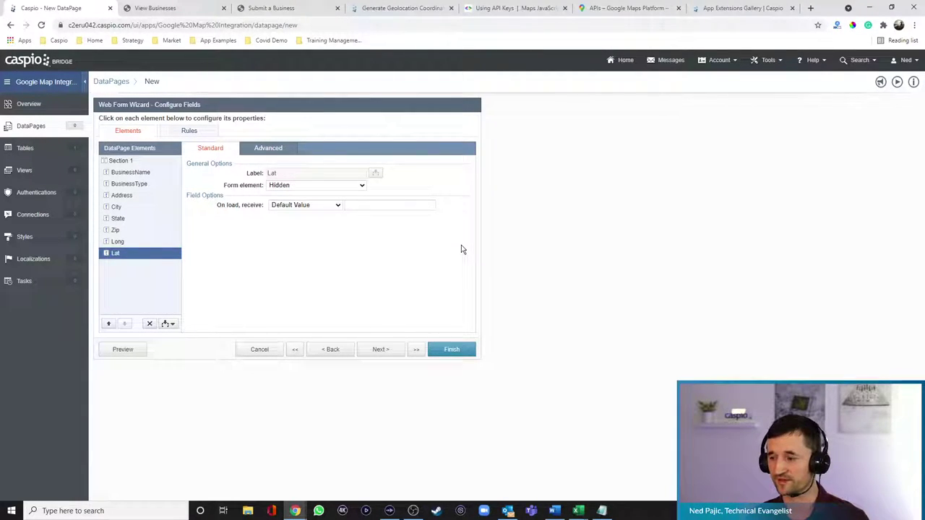
Step: Copy the entire footer geocoding script from step 3 of the Caspio help article on generating geolocation coordinates
left_click(399, 10)
scroll(577, 313, "up", 5)
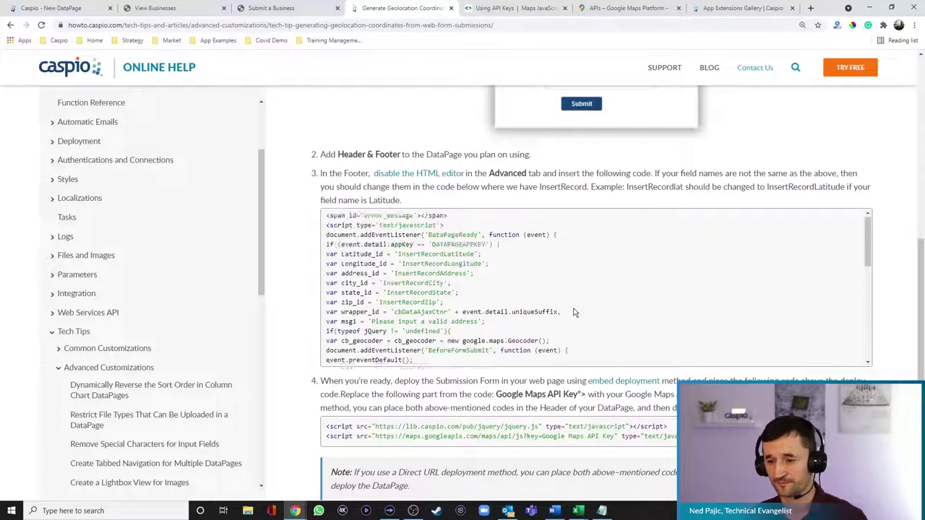
scroll(625, 182, "up", 5)
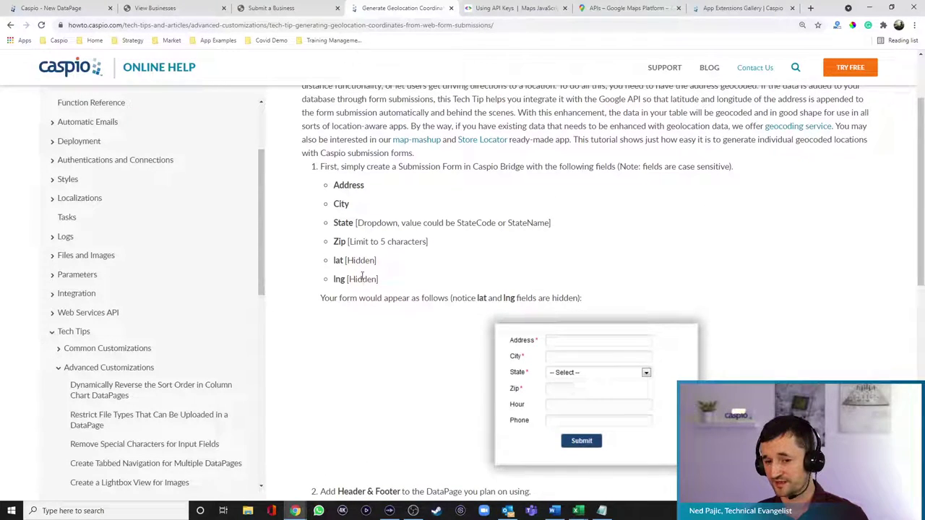
scroll(443, 264, "down", 5)
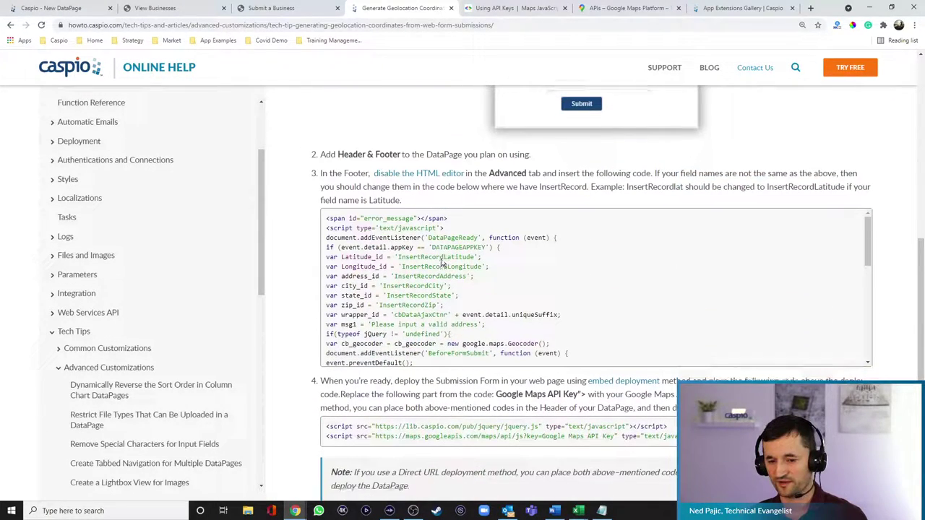
left_click_drag(327, 218, 500, 275)
scroll(484, 316, "down", 1)
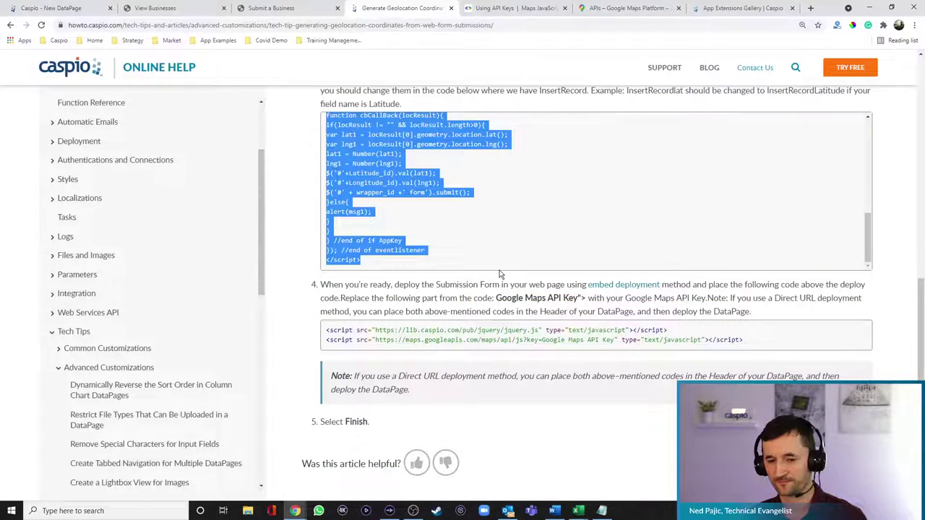
scroll(293, 239, "up", 4)
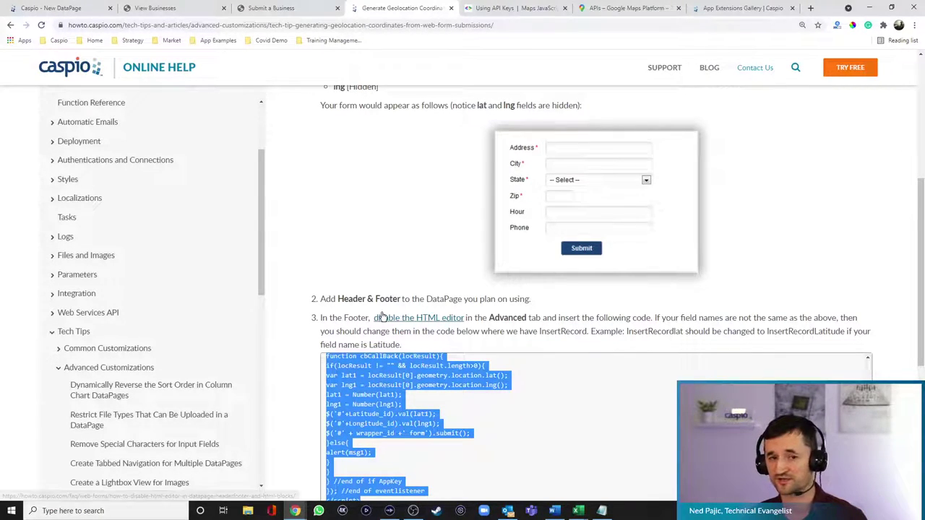
Step: Add a header and footer to the submission form in Caspio and disable the HTML editor for the footer
left_click(63, 10)
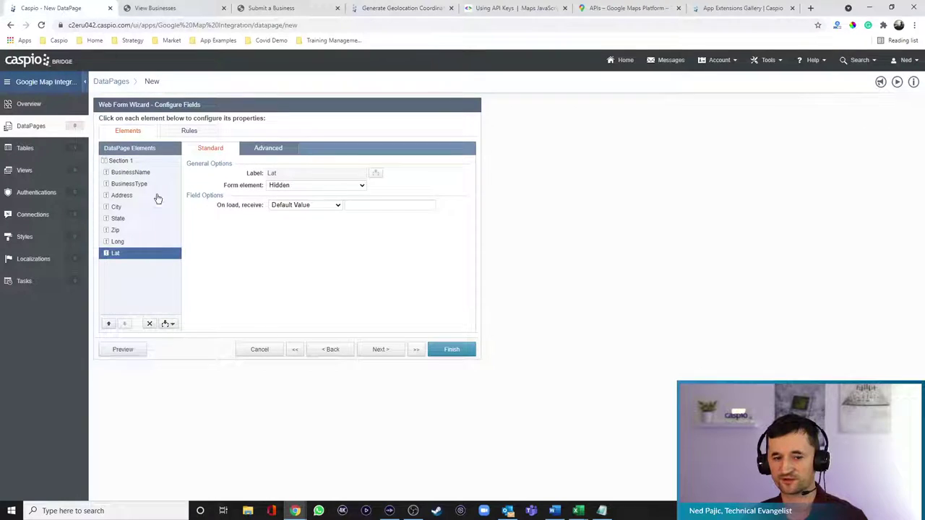
left_click(168, 323)
left_click(159, 368)
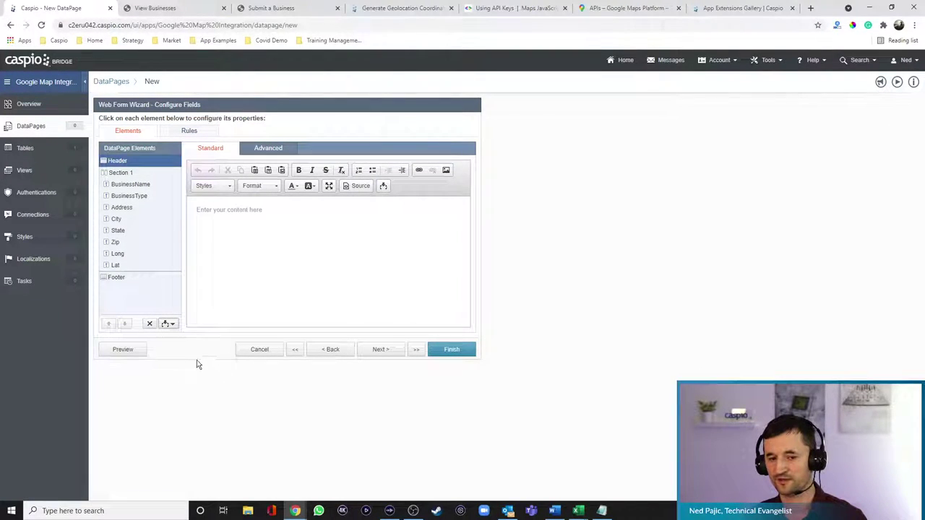
left_click(113, 279)
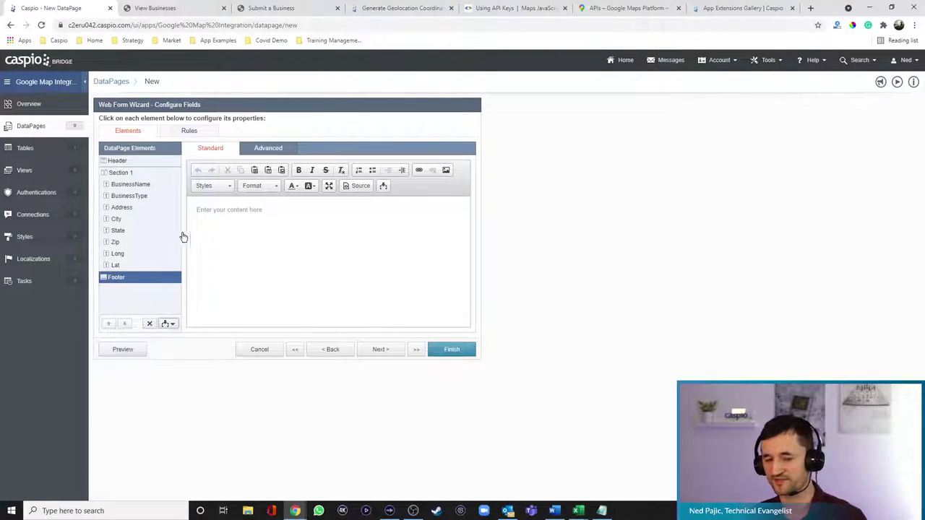
left_click(268, 149)
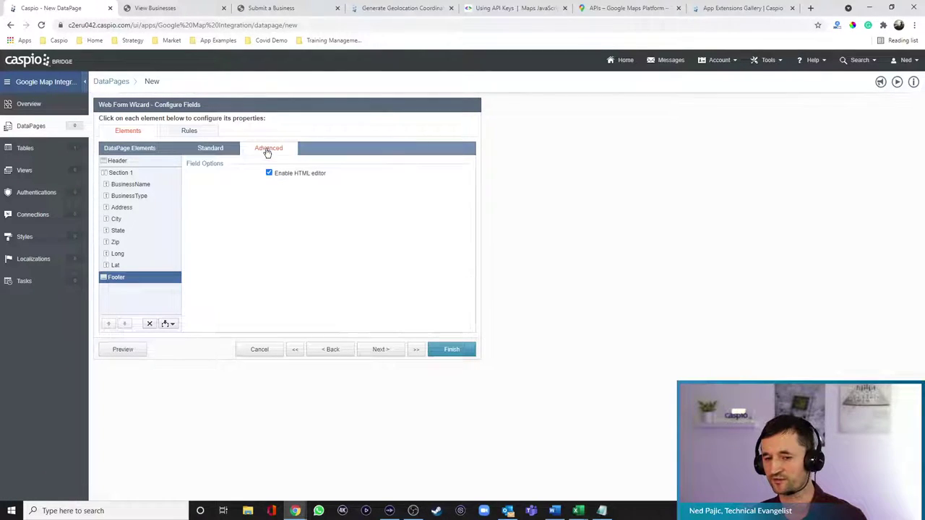
left_click(269, 174)
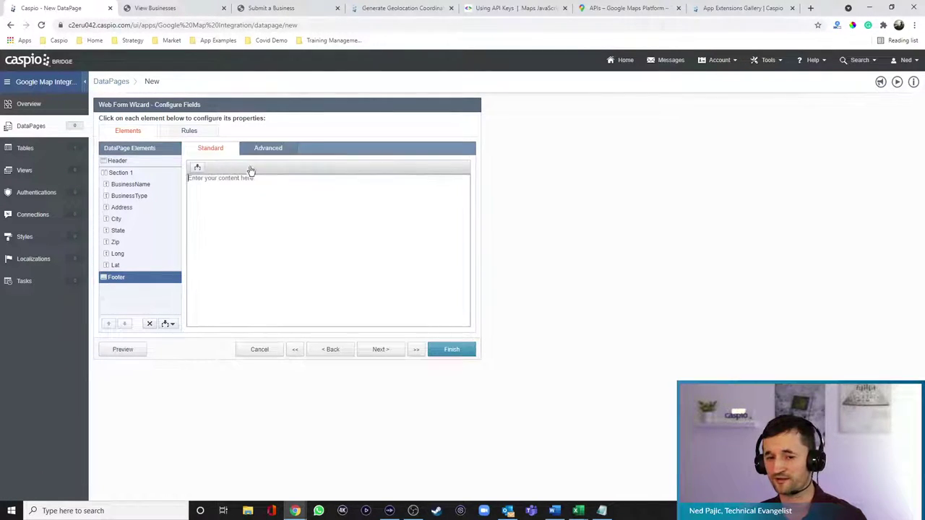
Step: Paste the geocoding script into the footer and rename its coordinate field references to InsertRecordLat and InsertRecordLong
left_click(353, 239)
key("ctrl+v")
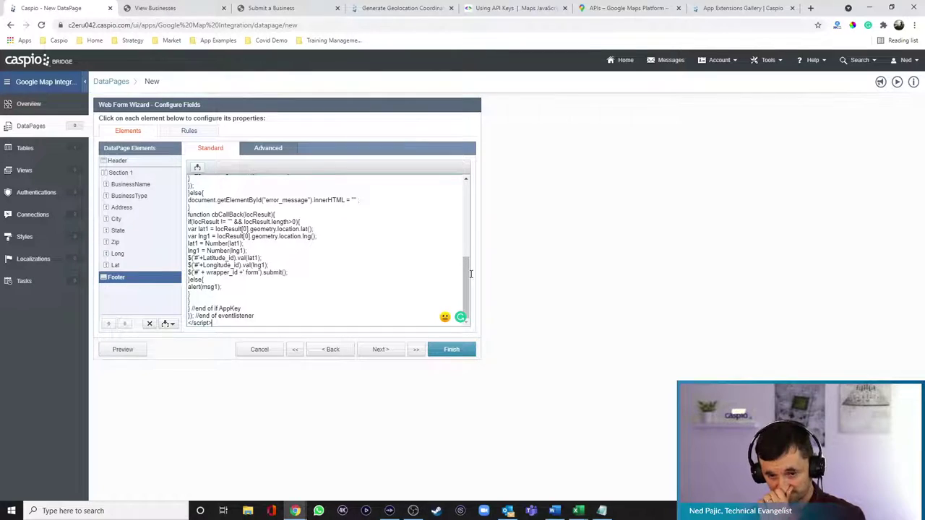
left_click_drag(466, 279, 465, 187)
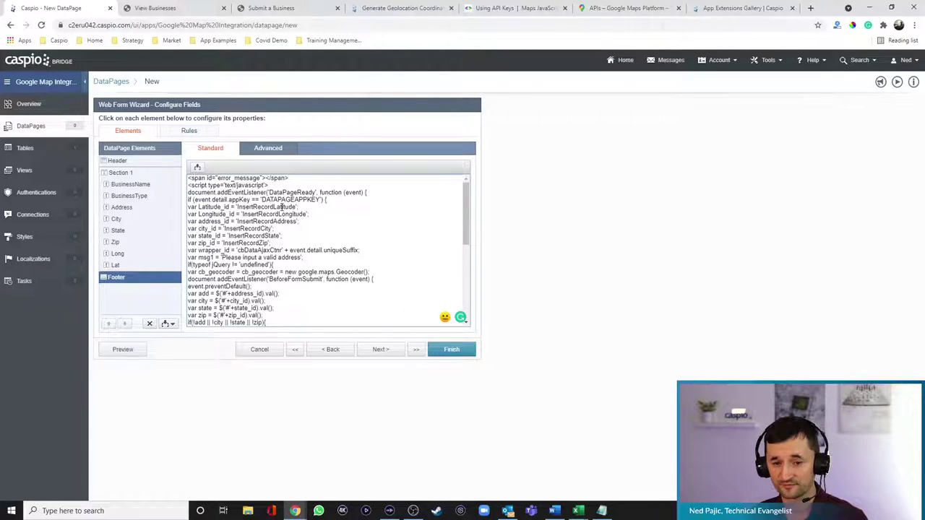
key("BackSpace")
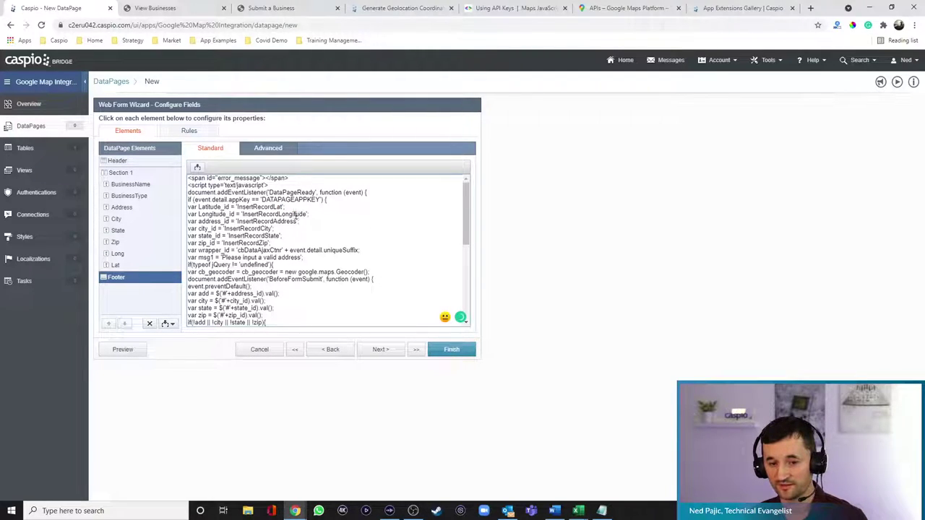
left_click_drag(293, 215, 307, 216)
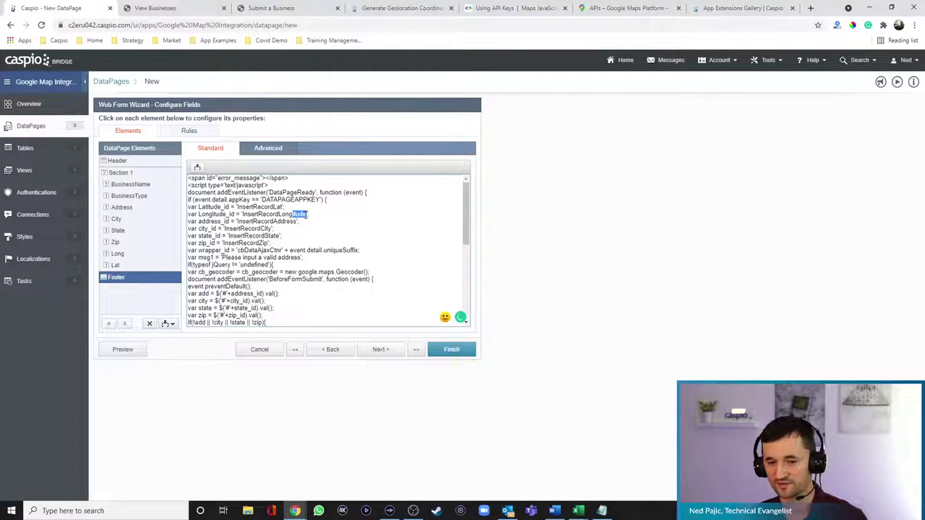
key("BackSpace")
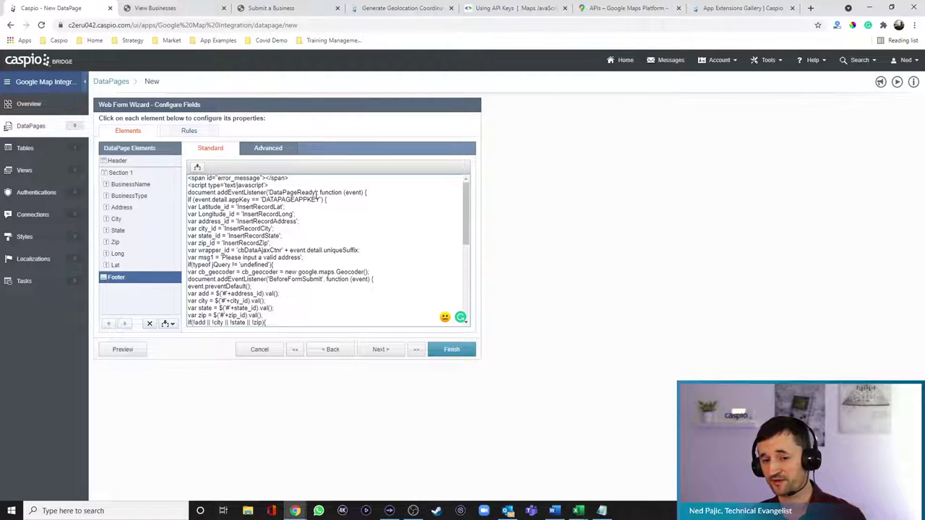
Step: Finish the form DataPage and copy its Caspio AppKey from the properties of Create a Business Profile
left_click(452, 350)
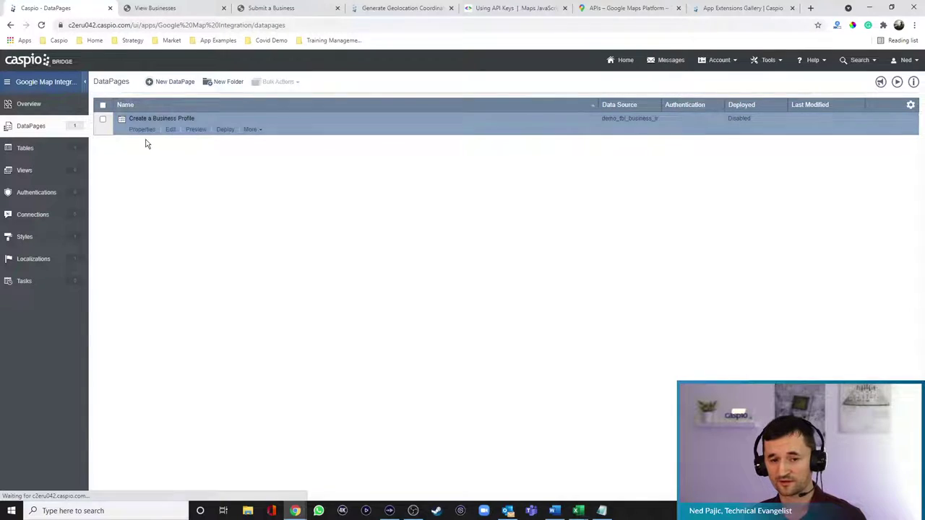
left_click(141, 129)
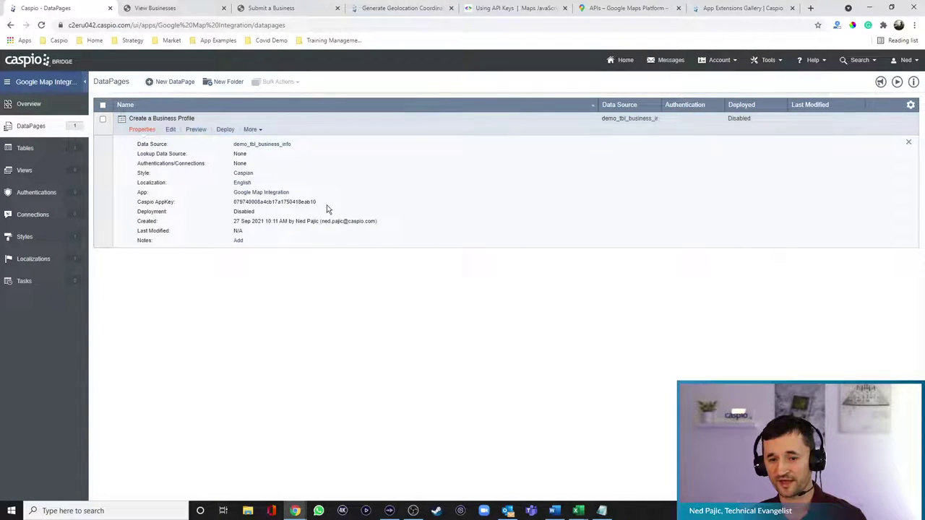
left_click_drag(320, 203, 261, 200)
double_click(262, 202)
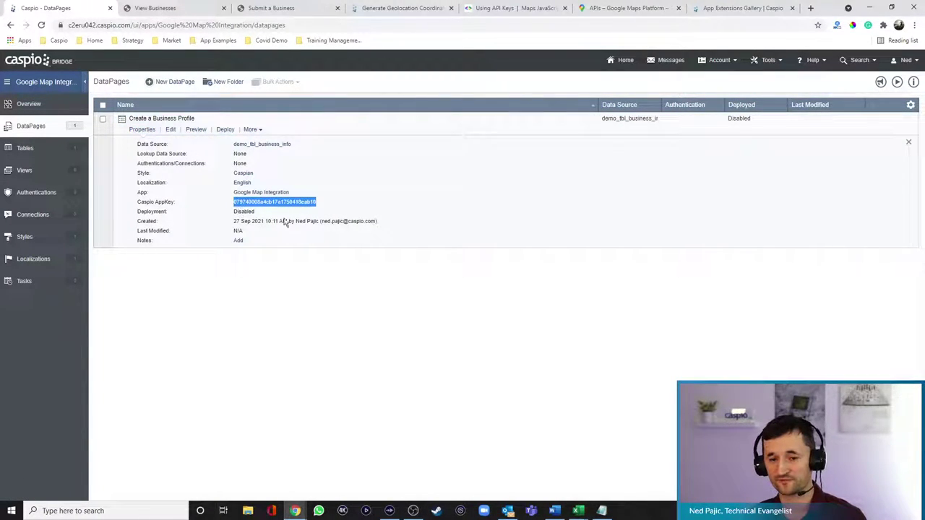
Step: Reopen Create a Business Profile for editing and replace the DATAPAGEAPPKEY placeholder in the footer script with the copied AppKey
left_click(170, 128)
left_click(390, 350)
left_click(390, 350)
left_click(390, 350)
left_click(130, 277)
left_click(333, 248)
scroll(336, 251, "up", 10)
left_click_drag(262, 199, 316, 200)
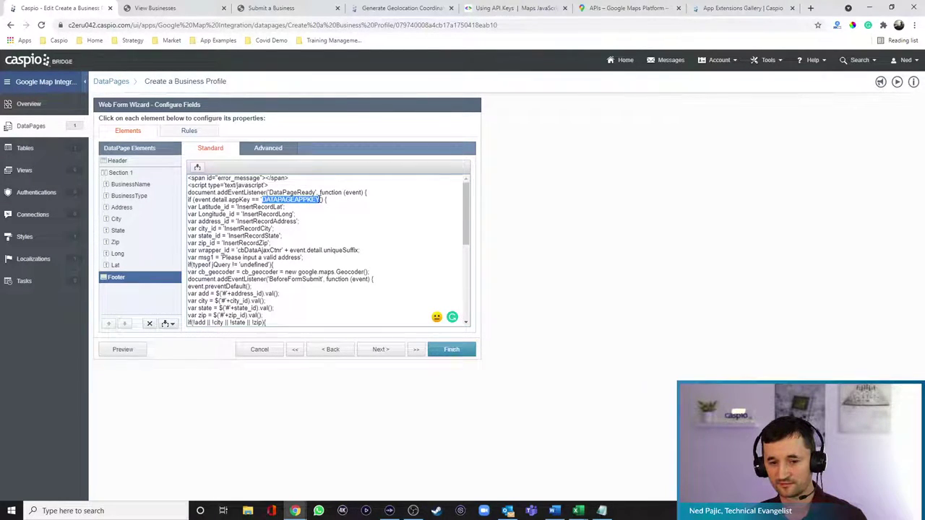
left_click(365, 221)
scroll(405, 239, "down", 5)
scroll(407, 241, "down", 2)
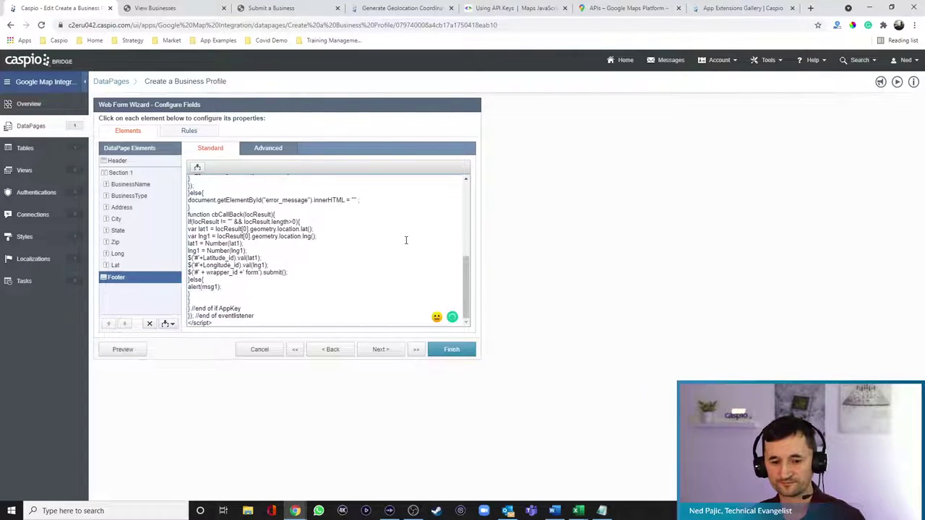
Step: Copy the jQuery and Google Maps API script tags from instruction 4 of the geolocation help article
left_click(400, 9)
left_click(531, 422)
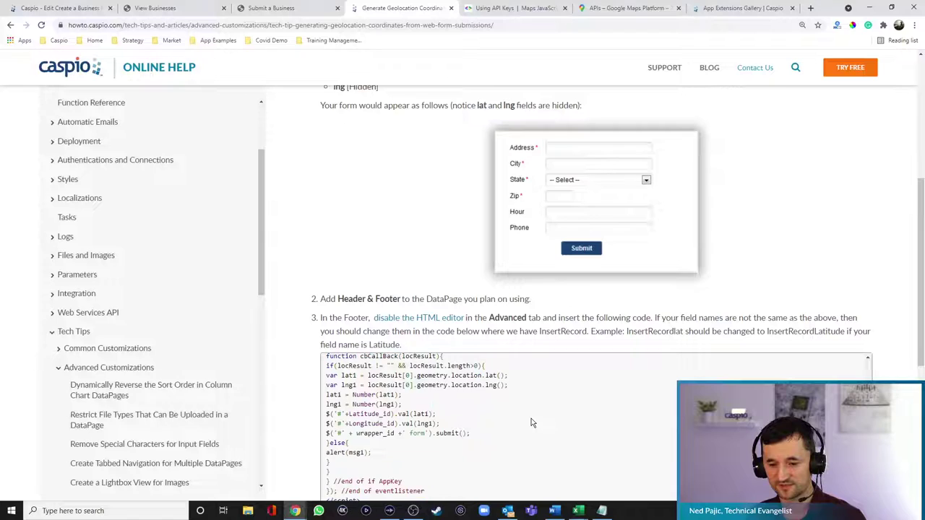
scroll(551, 419, "up", 5)
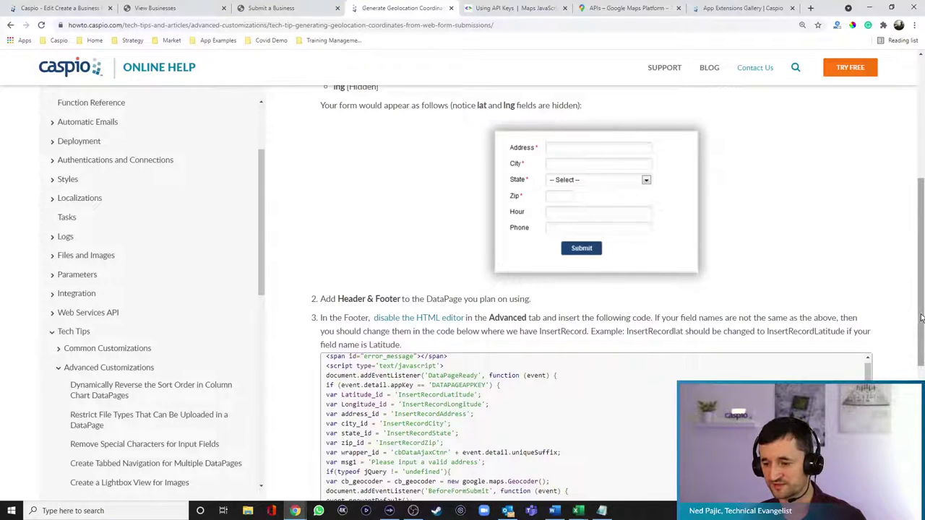
scroll(904, 320, "down", 3)
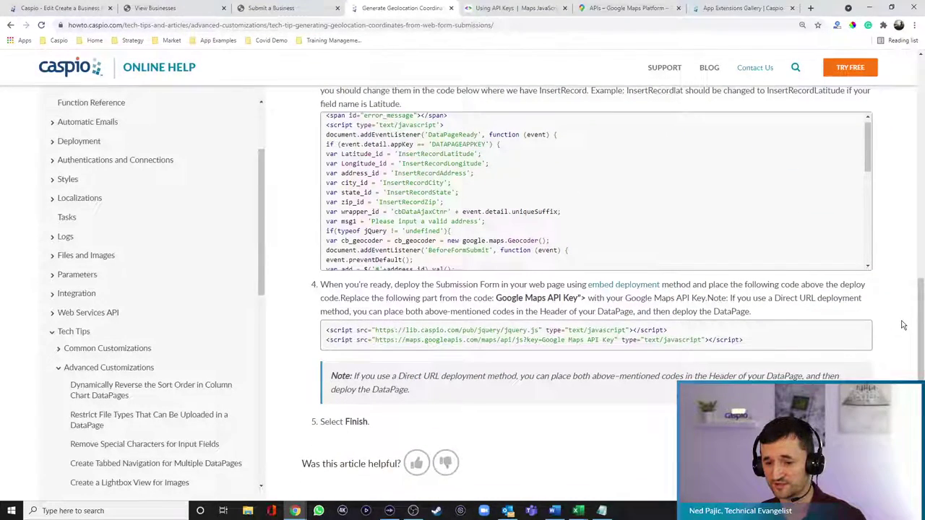
scroll(896, 323, "down", 1)
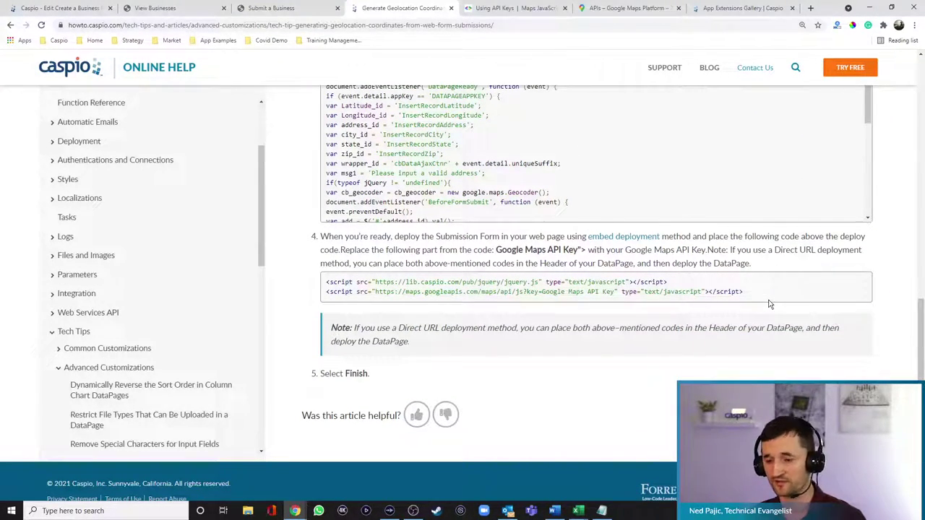
left_click_drag(740, 291, 325, 287)
key("ctrl+c")
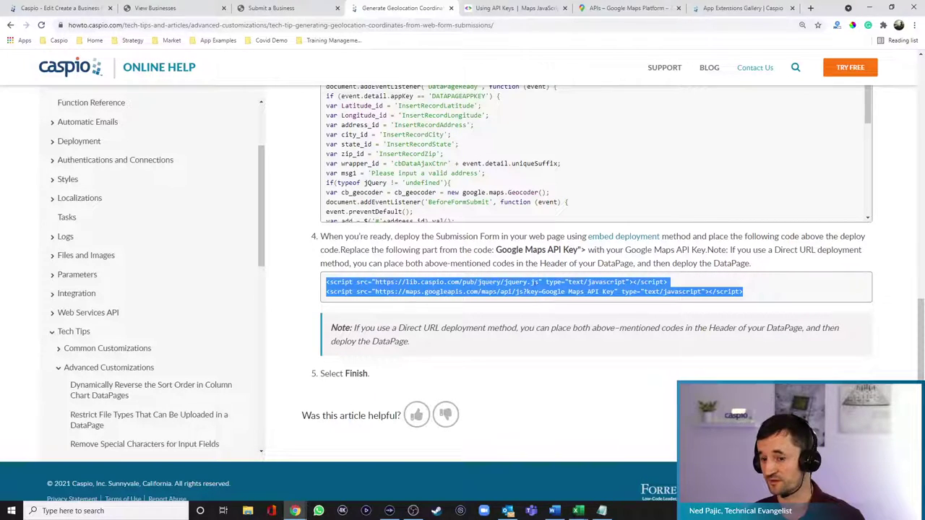
Step: Disable the HTML editor for the Create a Business Profile header and paste the copied script tags into it
left_click(72, 8)
left_click(142, 161)
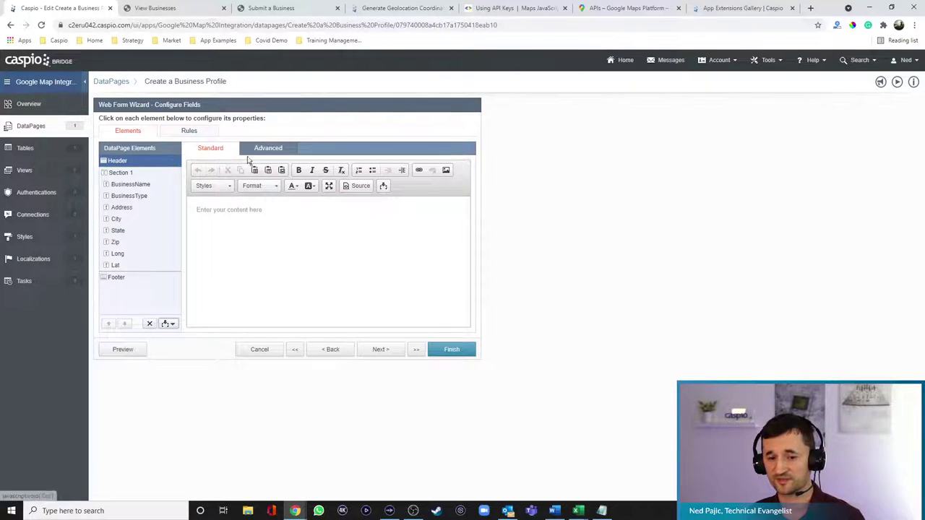
left_click(266, 148)
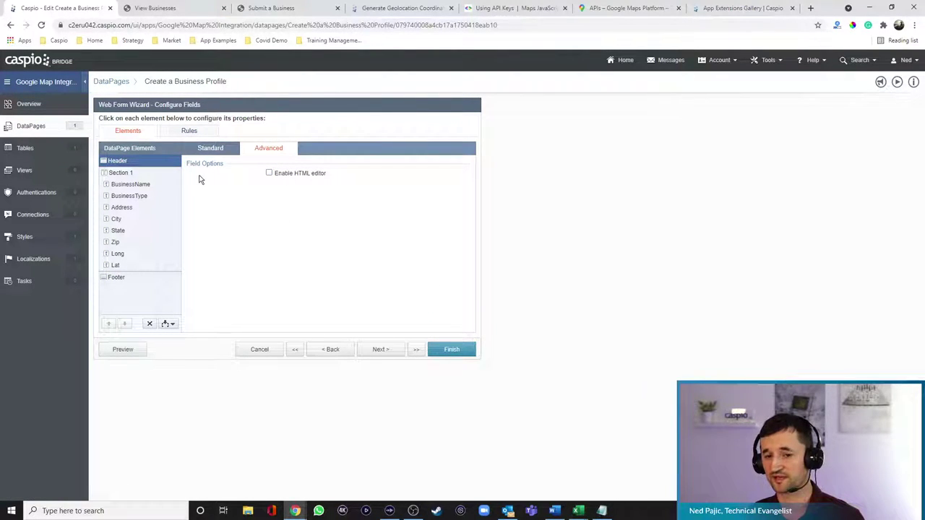
left_click(210, 148)
left_click(268, 194)
key("ctrl+v")
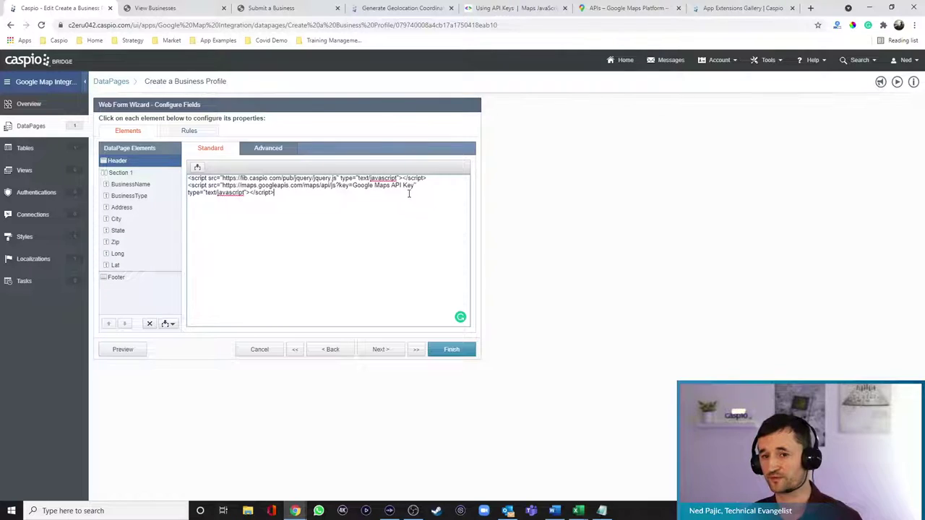
Step: Open the Google Maps Platform credentials of TestingGoogleMapsWithCaspio and display the key value of API key 2
left_click(516, 10)
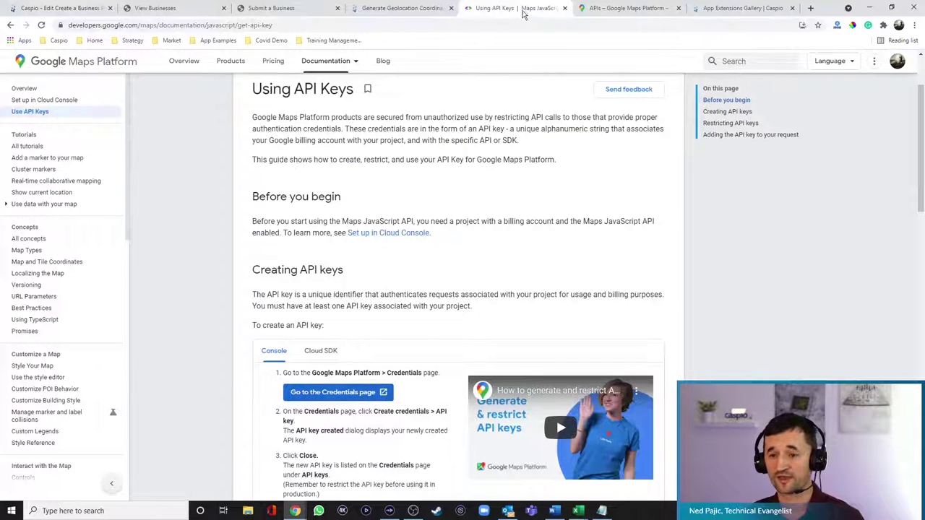
left_click(627, 11)
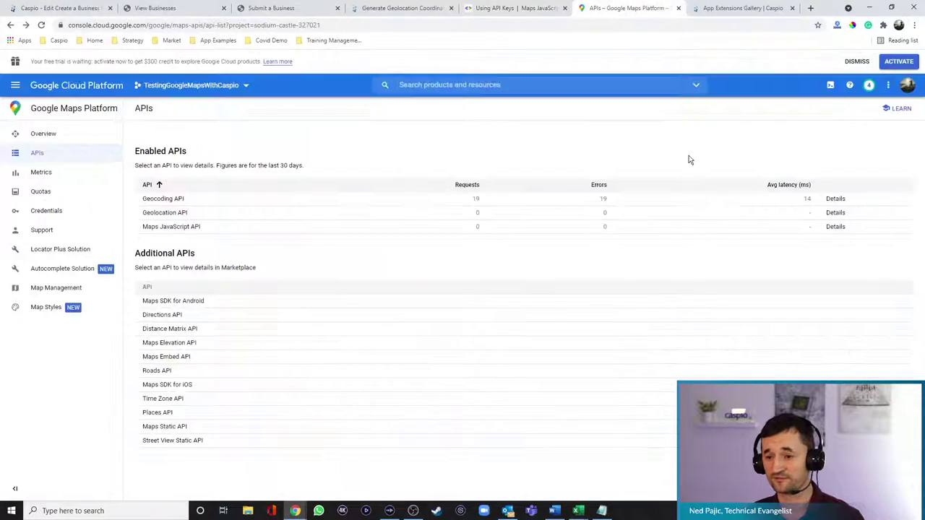
left_click(47, 211)
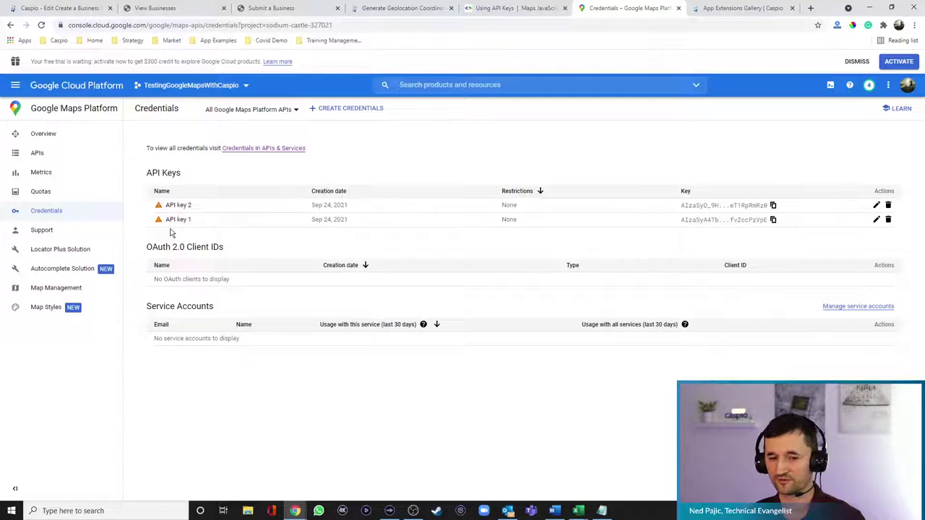
left_click(178, 205)
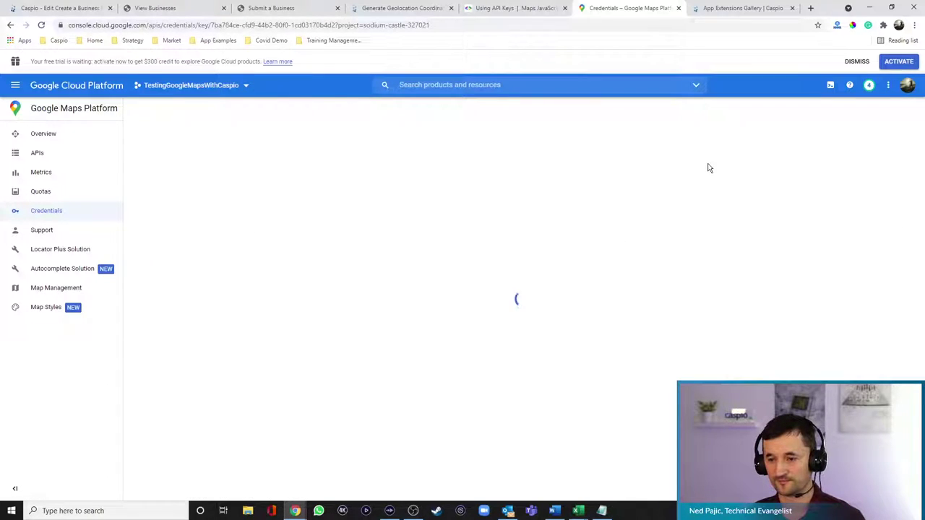
left_click_drag(614, 156, 449, 155)
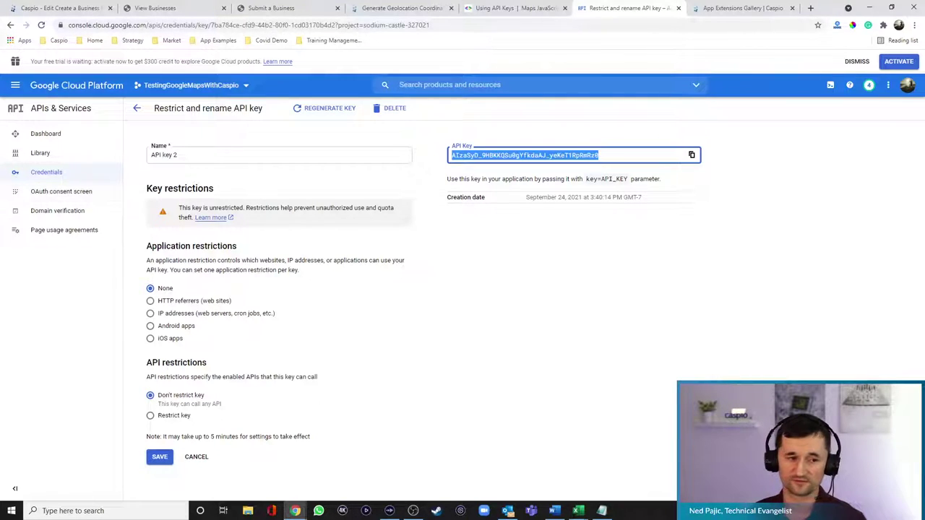
Step: Replace the Google Maps API Key placeholder in the header script with the actual API key and finish the DataPage
key("alt+Tab")
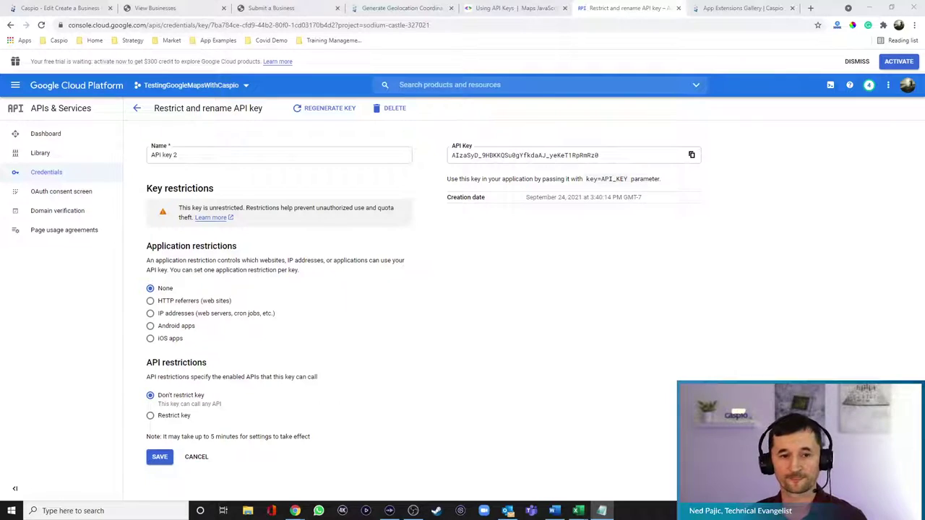
left_click(86, 7)
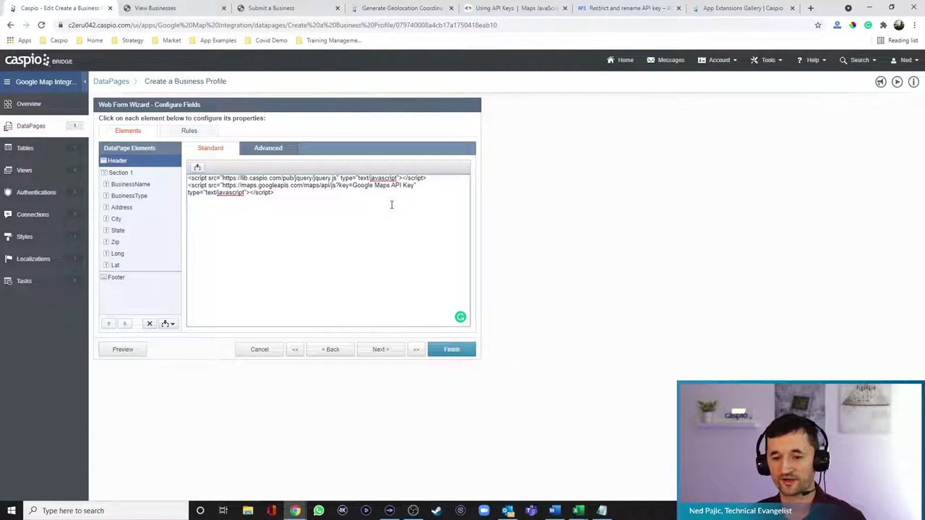
left_click_drag(353, 185, 415, 185)
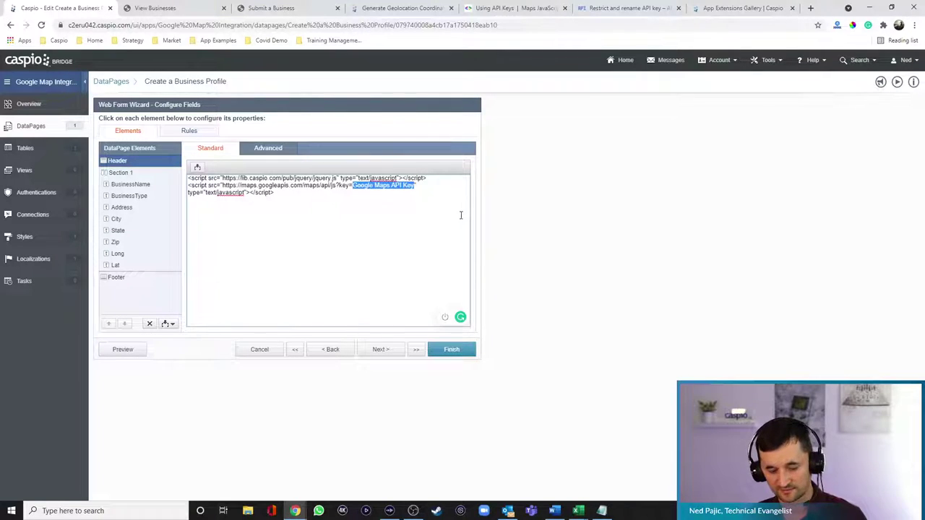
key("ctrl+v")
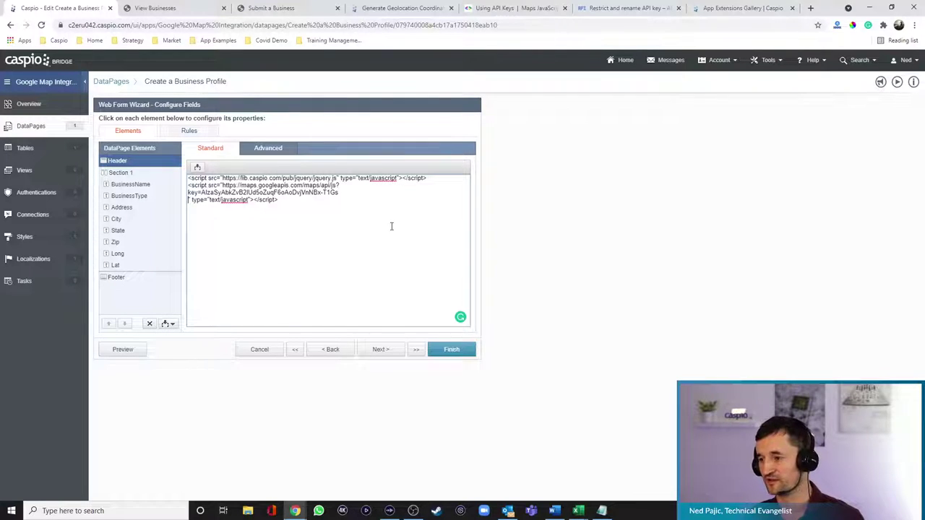
left_click(452, 350)
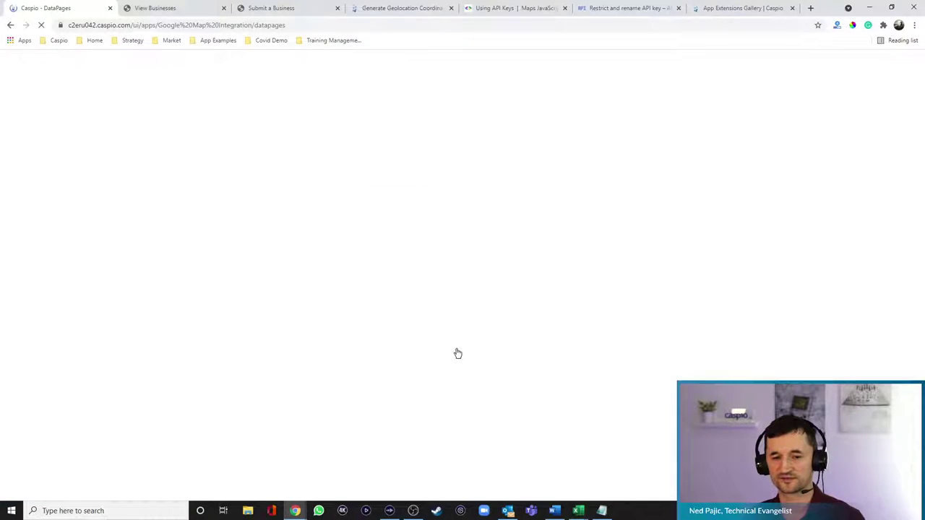
Step: Enable deployment of Create a Business Profile and copy its direct URL
left_click(225, 129)
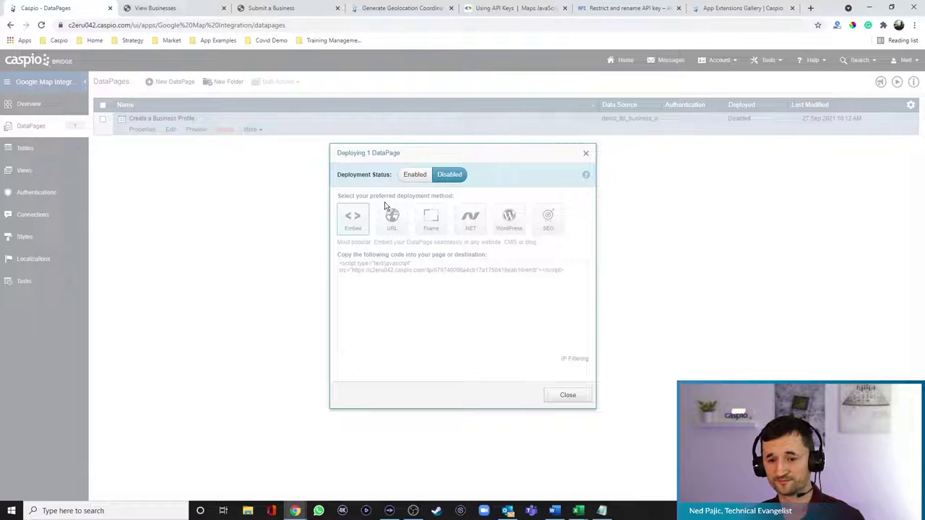
left_click(415, 174)
left_click(391, 218)
left_click(414, 281)
key("ctrl+c")
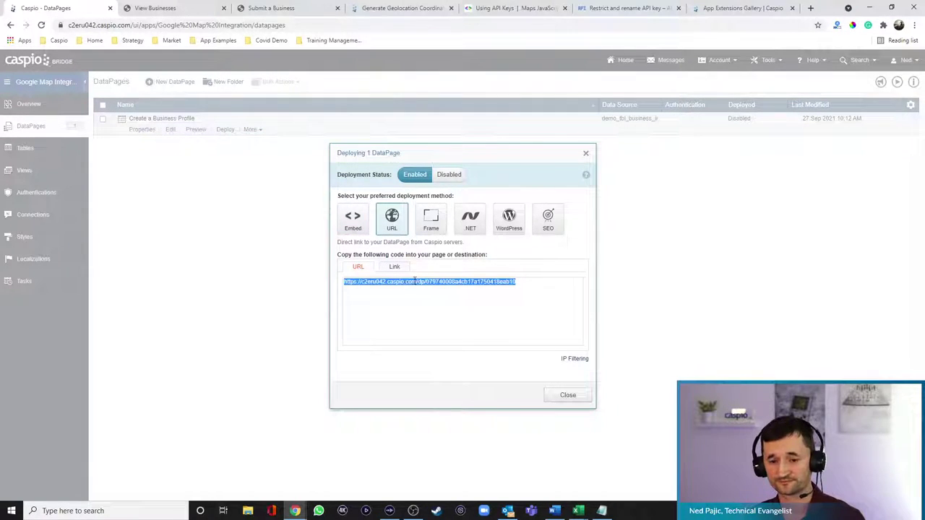
left_click(563, 396)
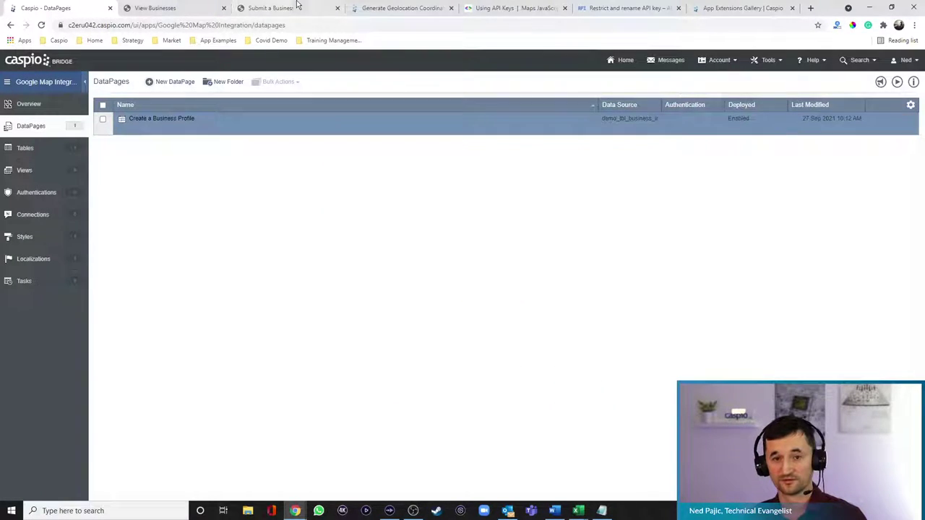
Step: Load the copied Create a Business Profile URL in place of the help article and start the Business Name entry
left_click(381, 12)
left_click(377, 27)
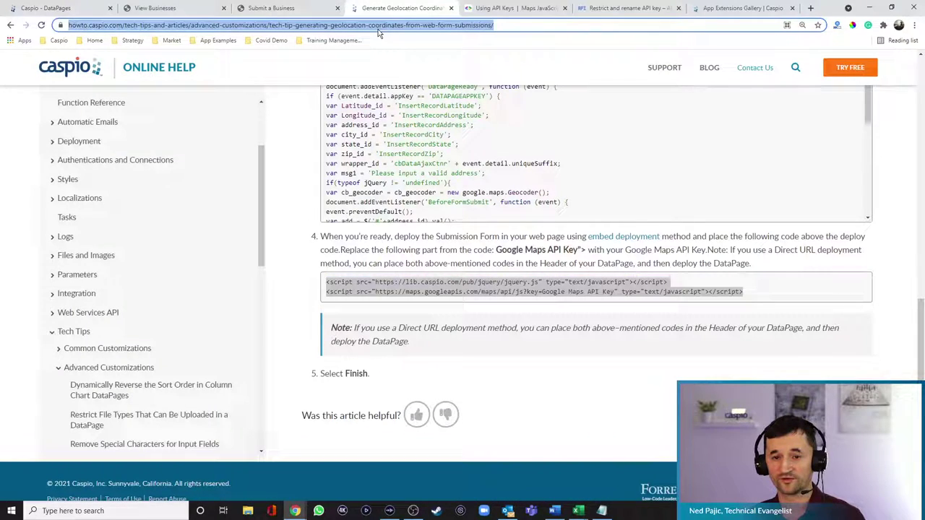
key("ctrl+v")
key("Return")
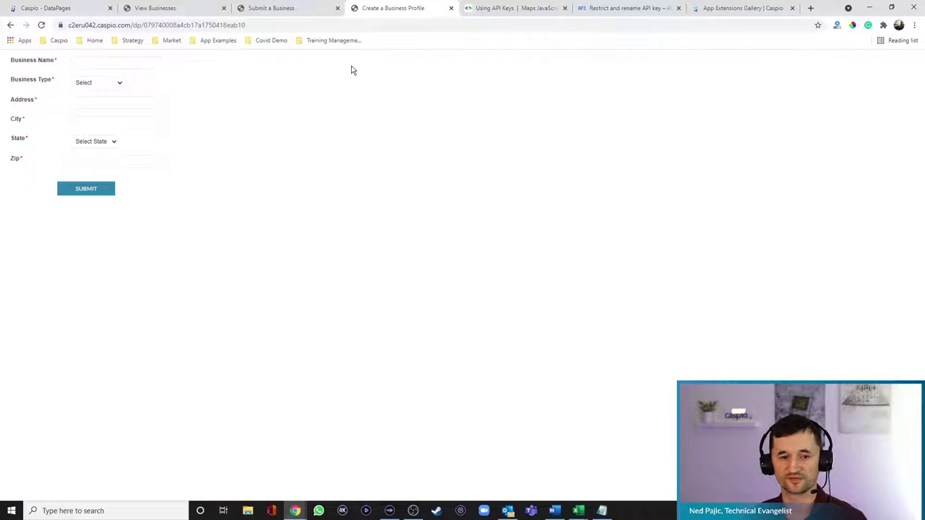
left_click(131, 66)
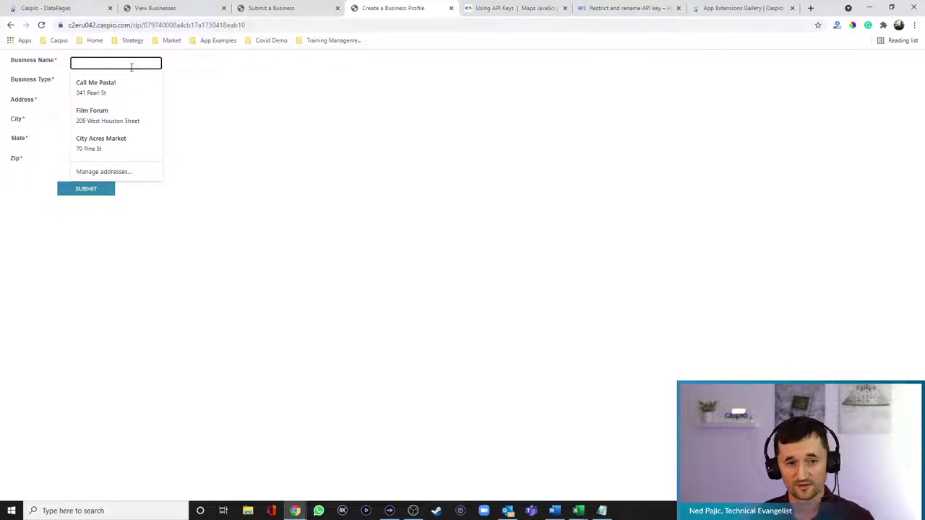
Step: Search Google for sacramento restaurants in a new browser tab and copy the name The Kitchen Restaurant from the results
left_click(810, 8)
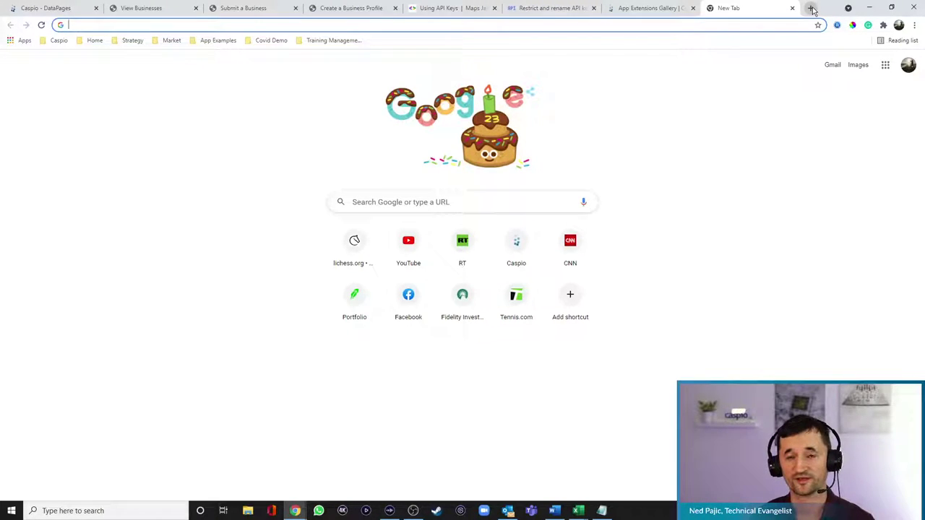
type("sacramento restaurants")
key("Return")
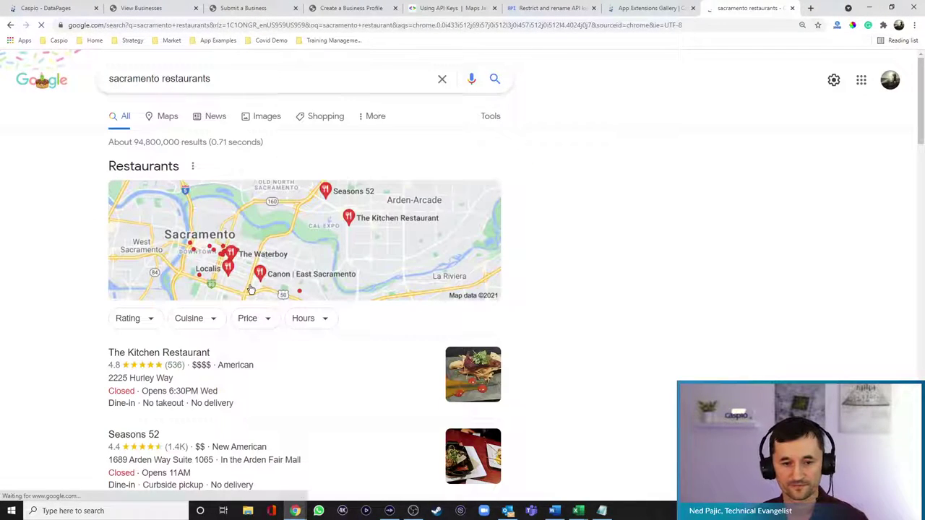
left_click(352, 221)
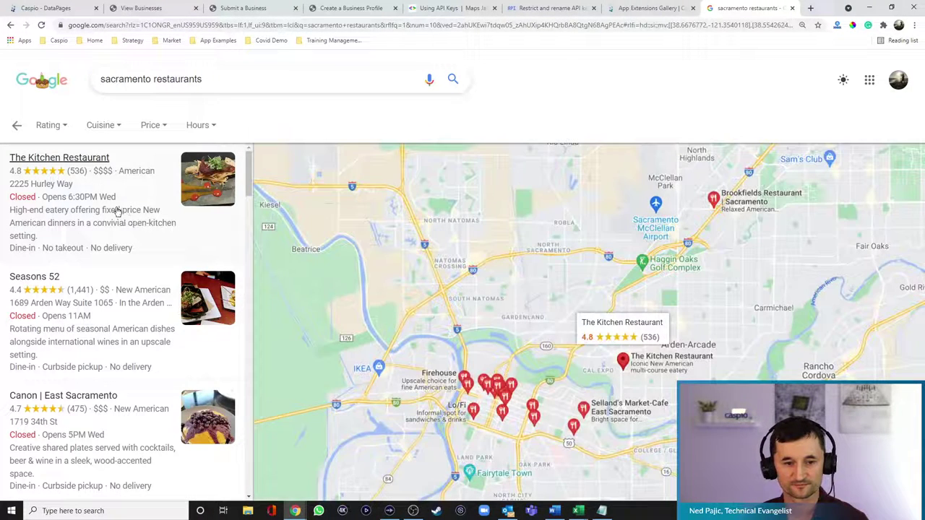
left_click_drag(112, 157, 10, 157)
key("ctrl+c")
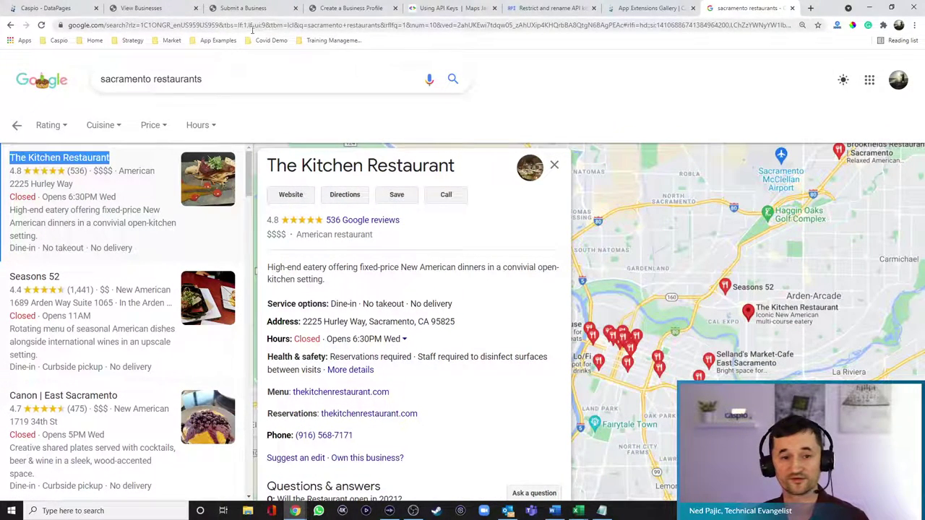
Step: In the Submit a Business form, enter The Kitchen Restaurant as the business name and choose Restaurant as the business type
left_click(207, 11)
left_click(106, 67)
key("ctrl+v")
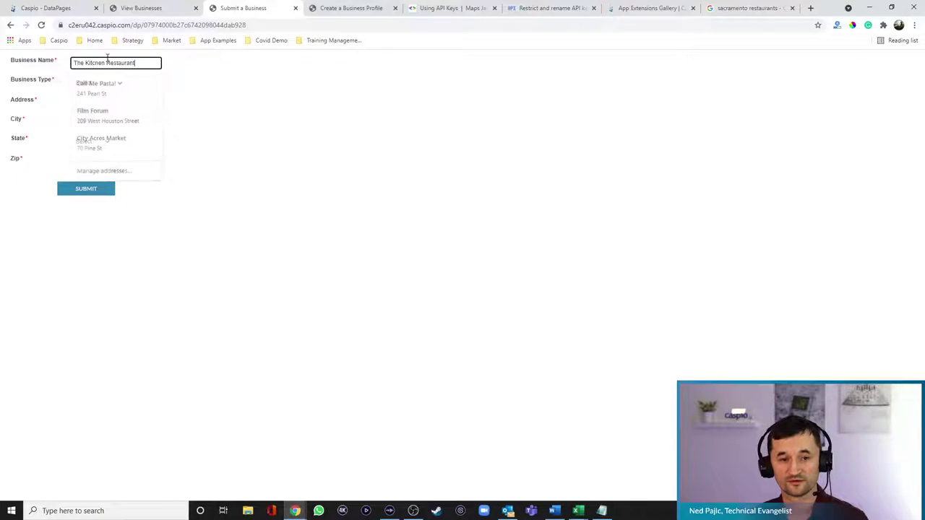
left_click(137, 85)
left_click(102, 100)
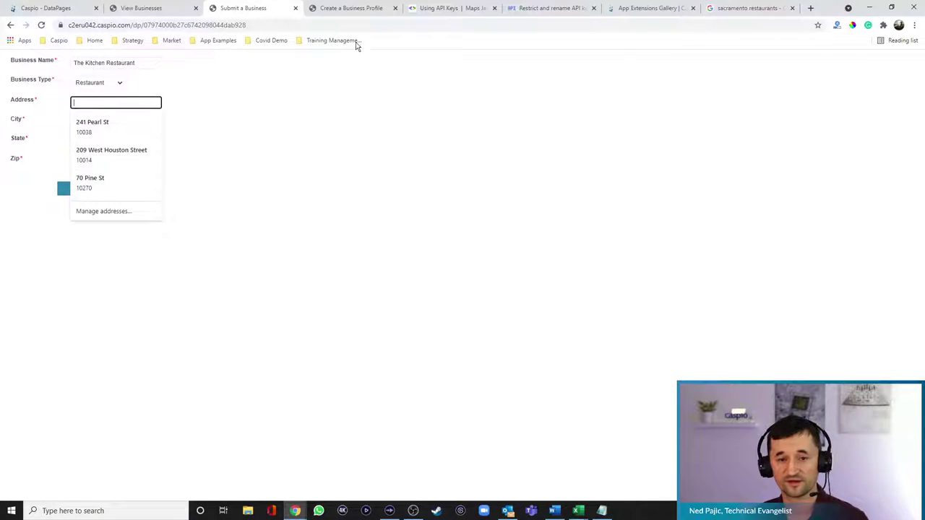
Step: Copy the restaurant's street address from its Google listing and paste it into the form's Address field
left_click(748, 8)
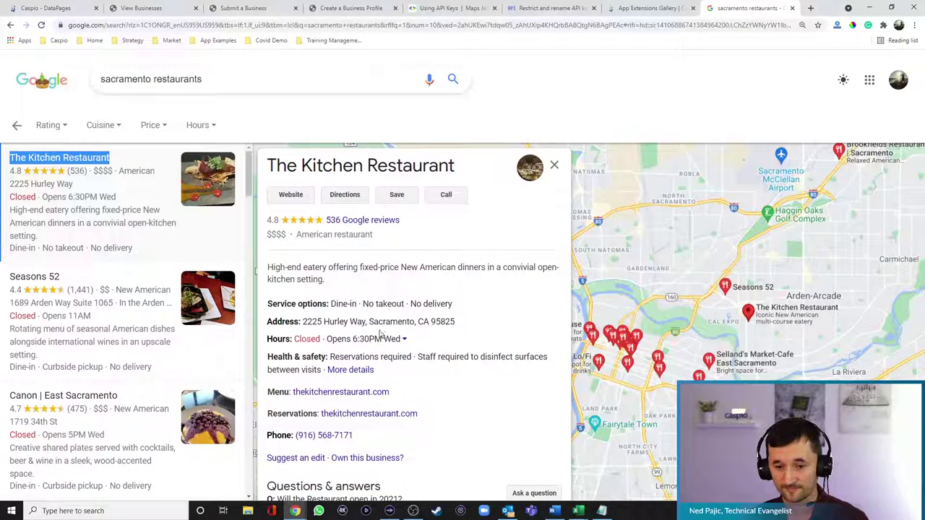
left_click_drag(303, 322, 367, 322)
key("ctrl+c")
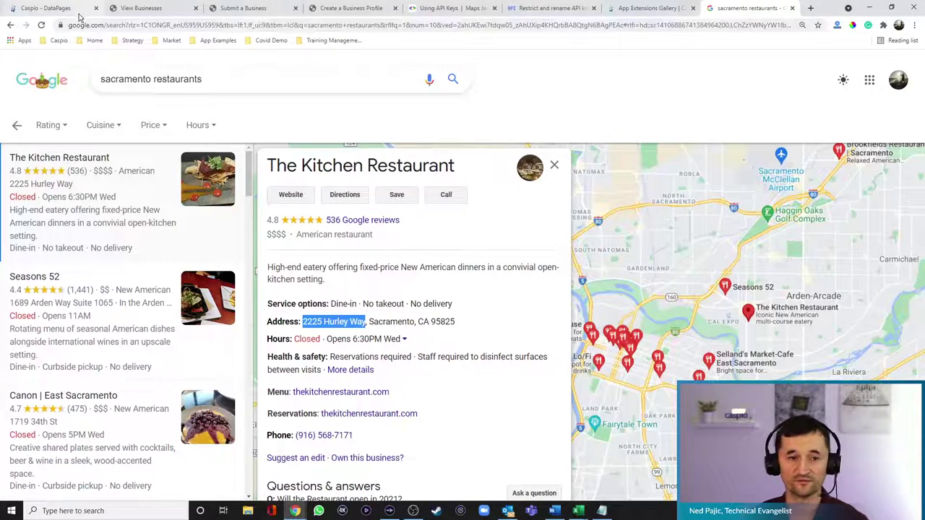
left_click(240, 9)
key("ctrl+v")
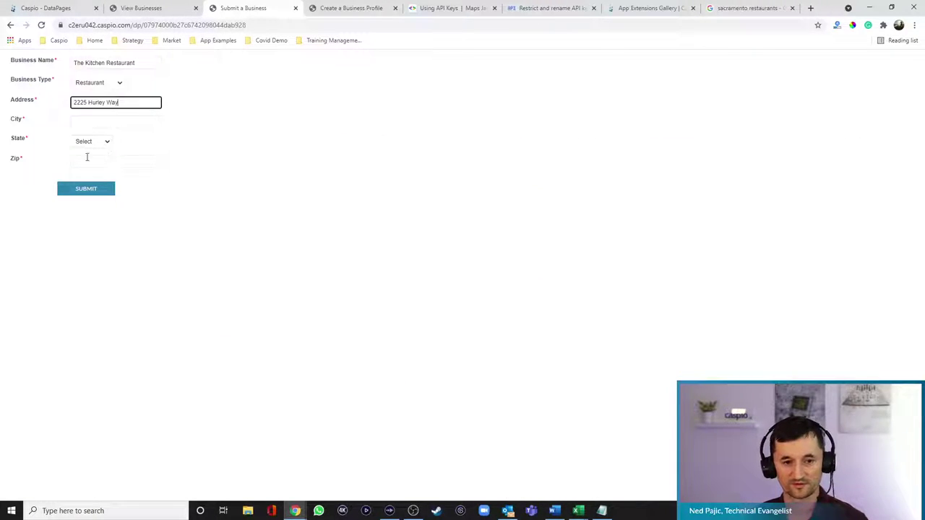
Step: Enter 95825 as the zip and Sacramento as the city in the Submit a Business form, and check the State options
left_click(77, 161)
type("95825")
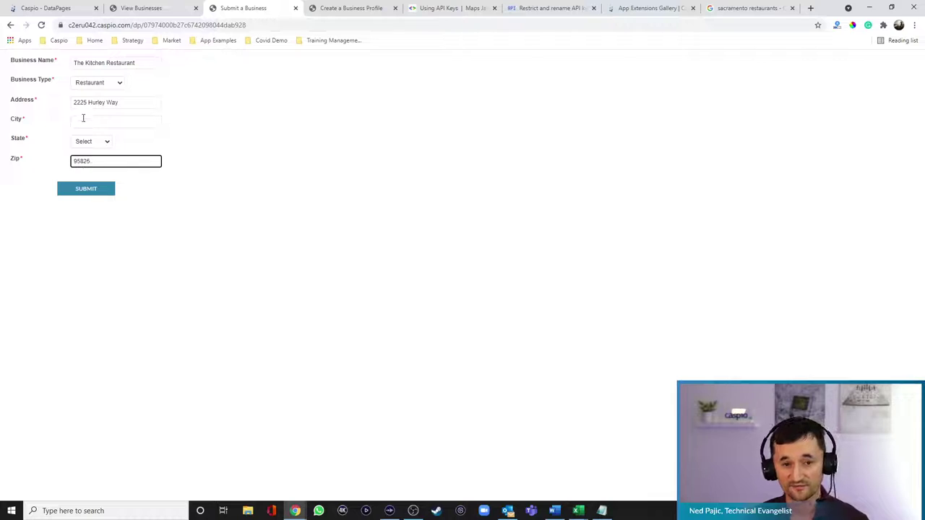
left_click(83, 122)
type("S")
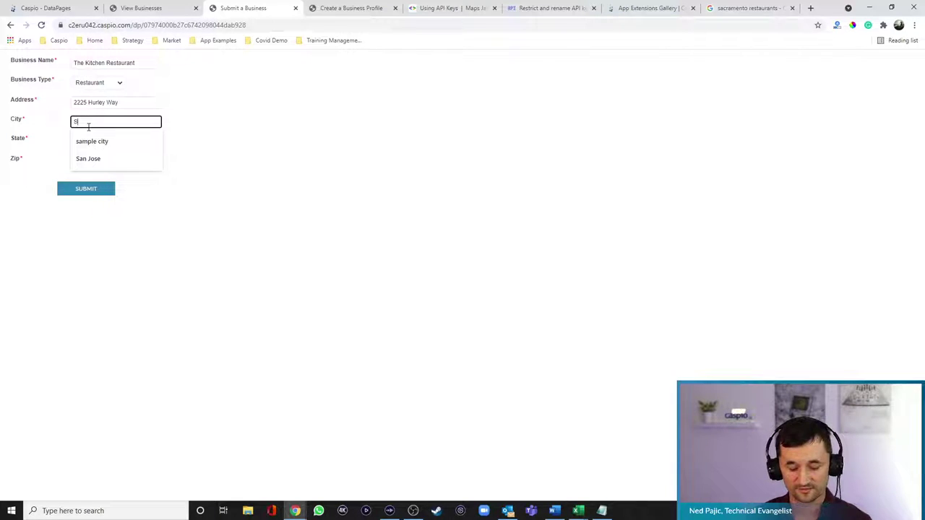
type("acramento")
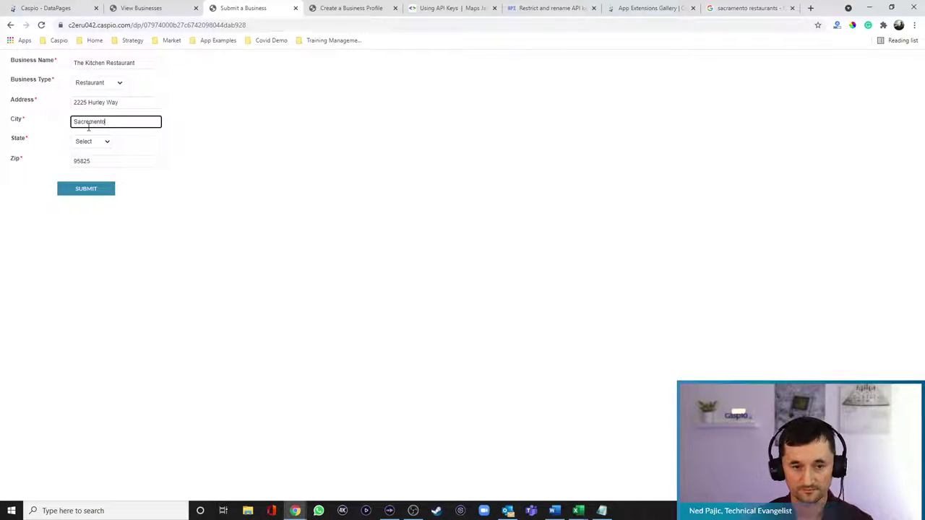
left_click(92, 142)
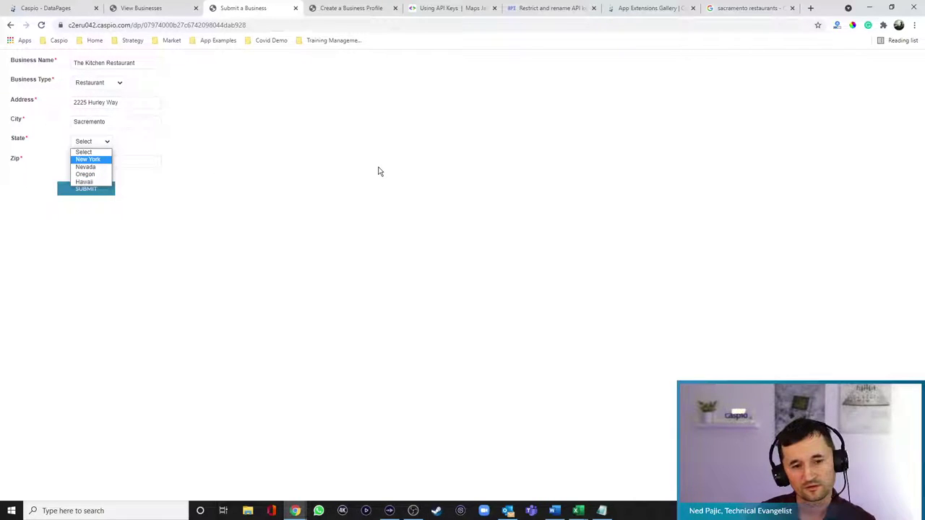
Step: Preview the Create a Business Profile DataPage and check which states its State field offers
left_click(67, 13)
left_click(196, 129)
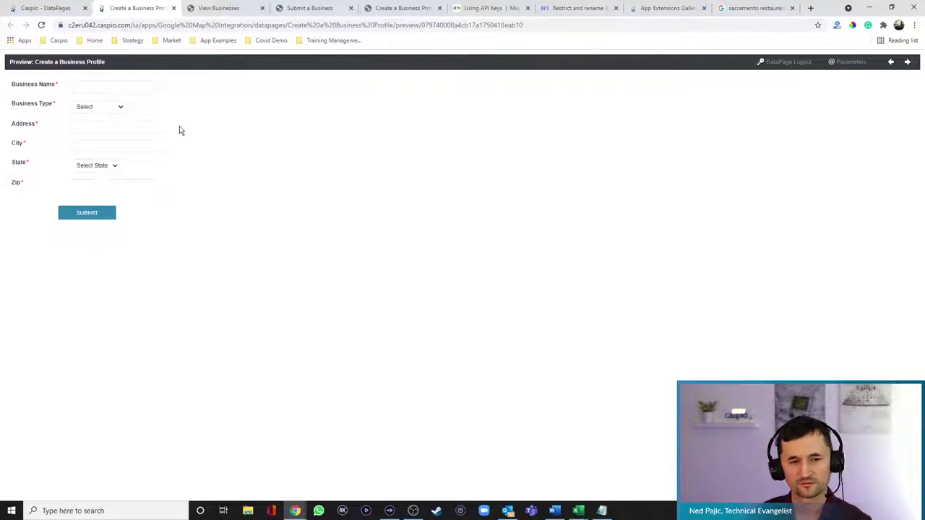
left_click(100, 167)
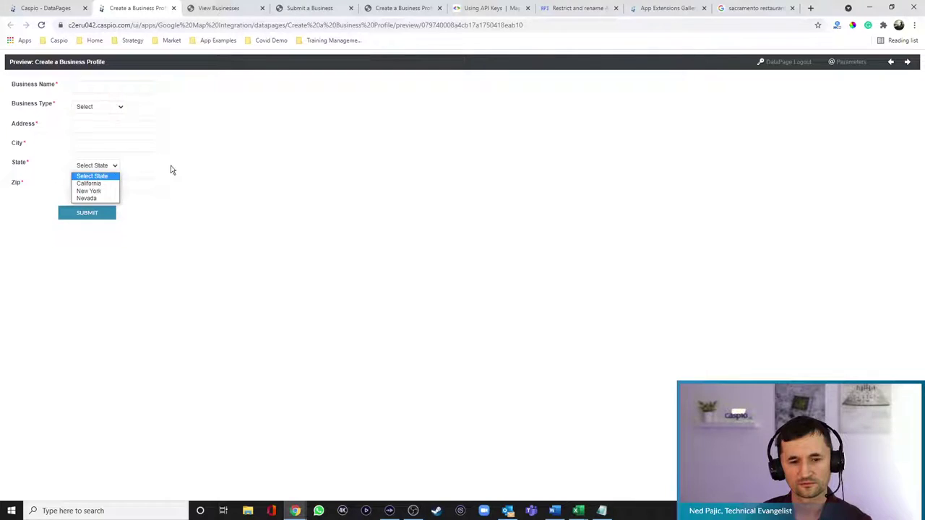
left_click(134, 170)
Step: Copy the URL deployment link of the Create a Business Profile DataPage and close the deployment dialog
left_click(72, 9)
left_click(224, 130)
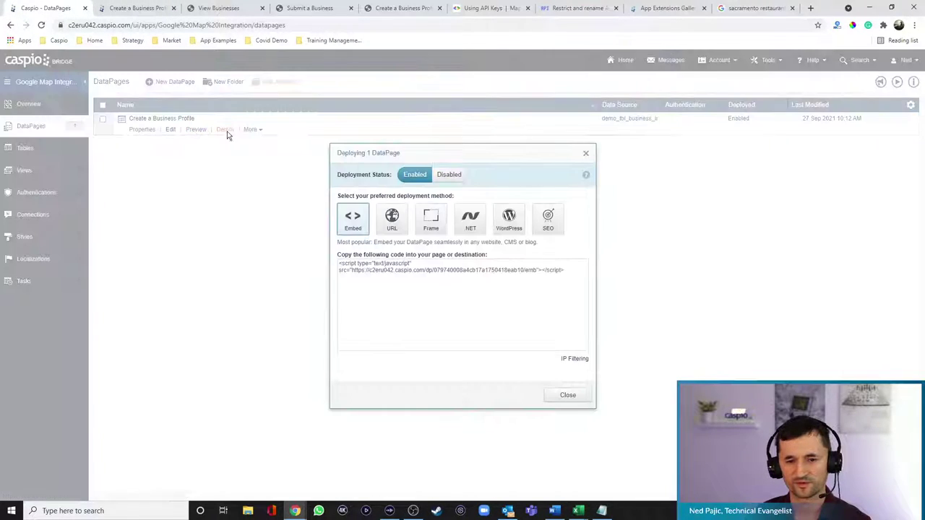
left_click(393, 221)
left_click(416, 282)
key("ctrl+c")
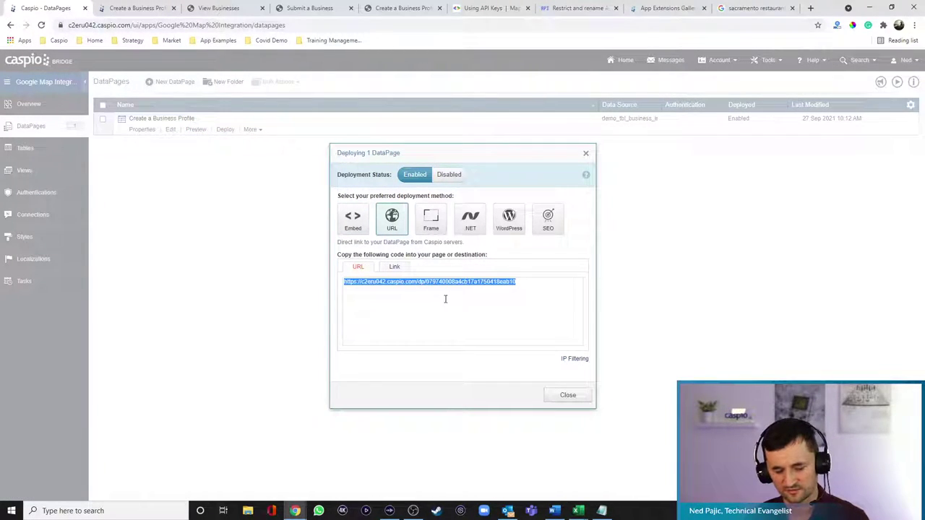
left_click(568, 395)
Step: Load the copied link in place of the Submit a Business page and check the options of its State field
left_click(309, 8)
left_click(303, 25)
key("ctrl+v")
key("Return")
left_click(91, 141)
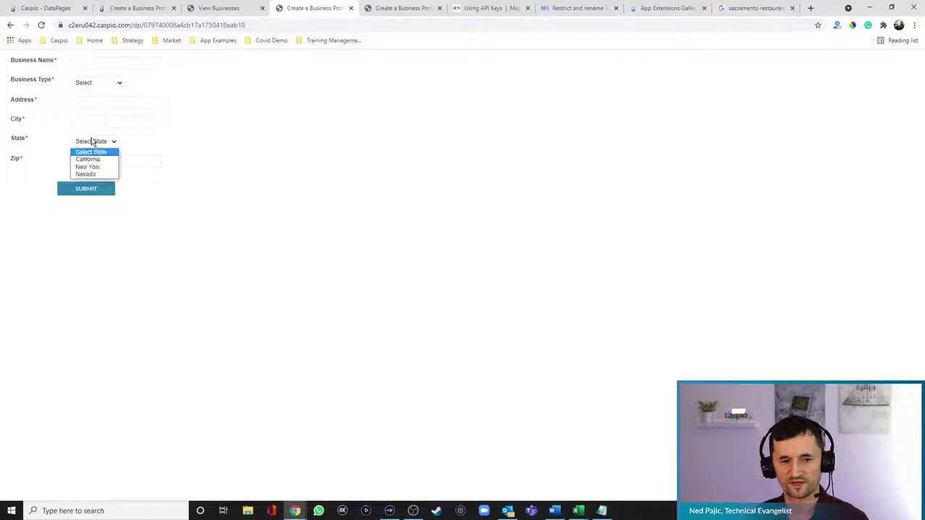
left_click(245, 143)
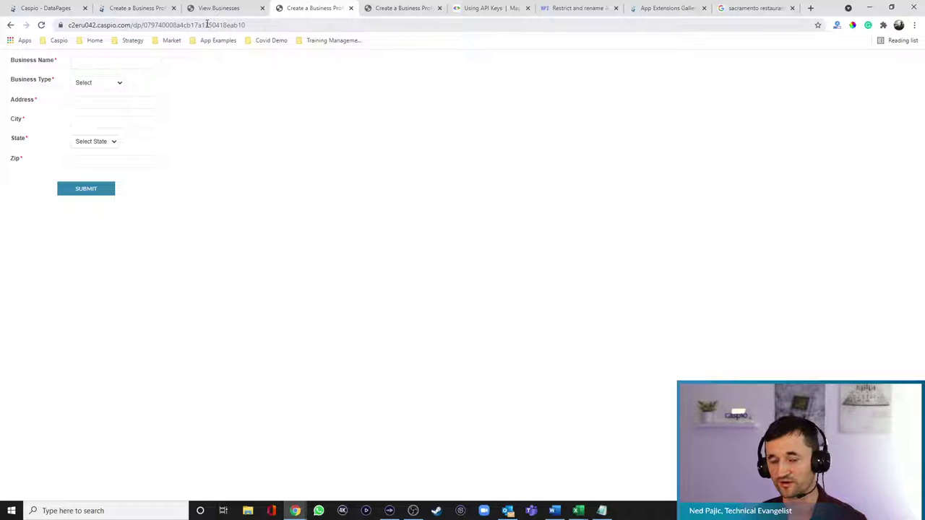
Step: Copy The Kitchen Restaurant from its Google listing into the preview form's Business Name and set the business type to Restaurant
left_click(107, 64)
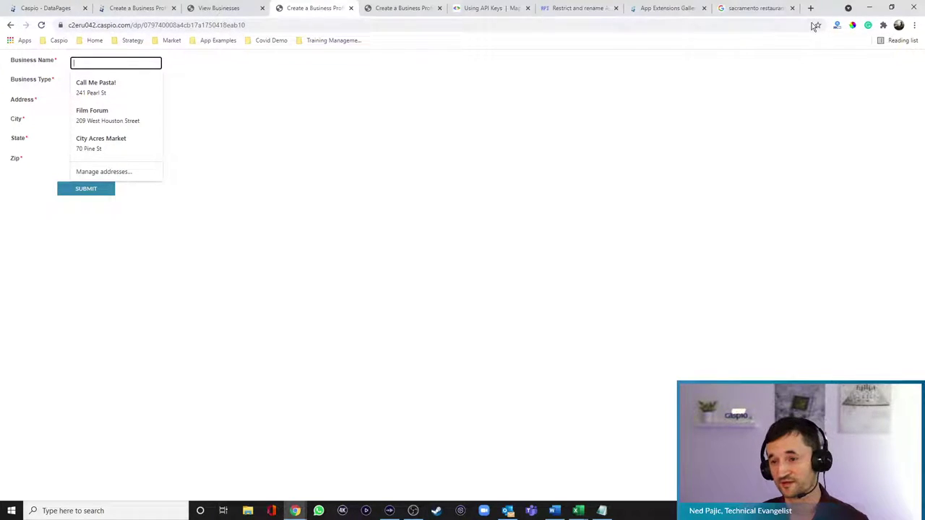
left_click(771, 8)
left_click_drag(456, 166, 266, 169)
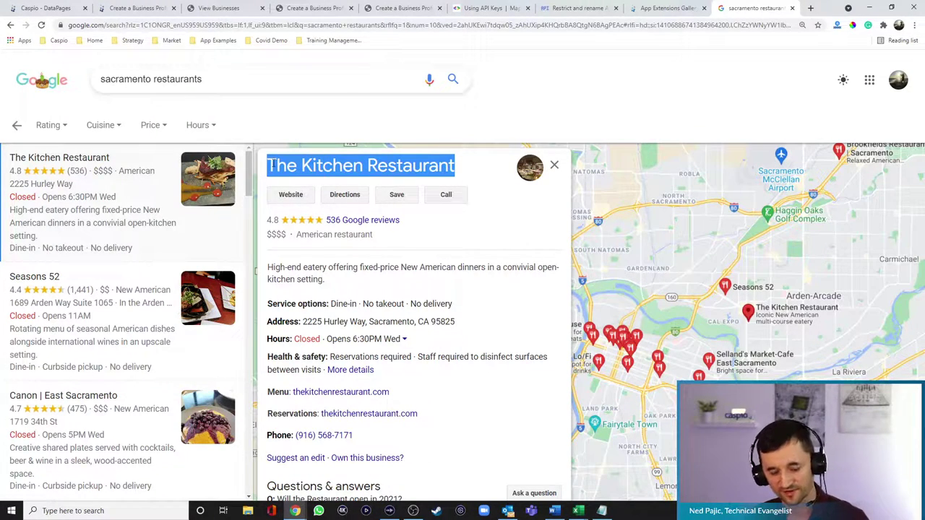
left_click(141, 9)
left_click(248, 104)
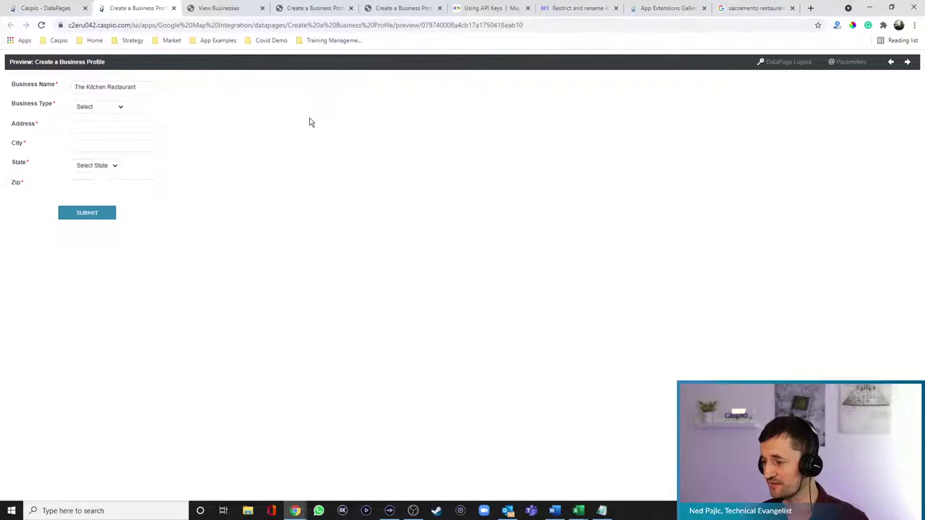
left_click(105, 108)
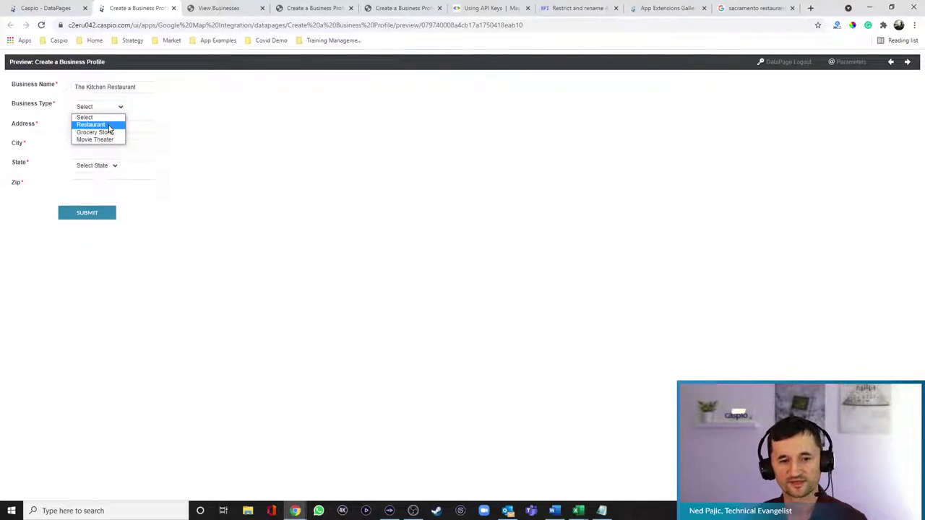
left_click(110, 127)
left_click(115, 127)
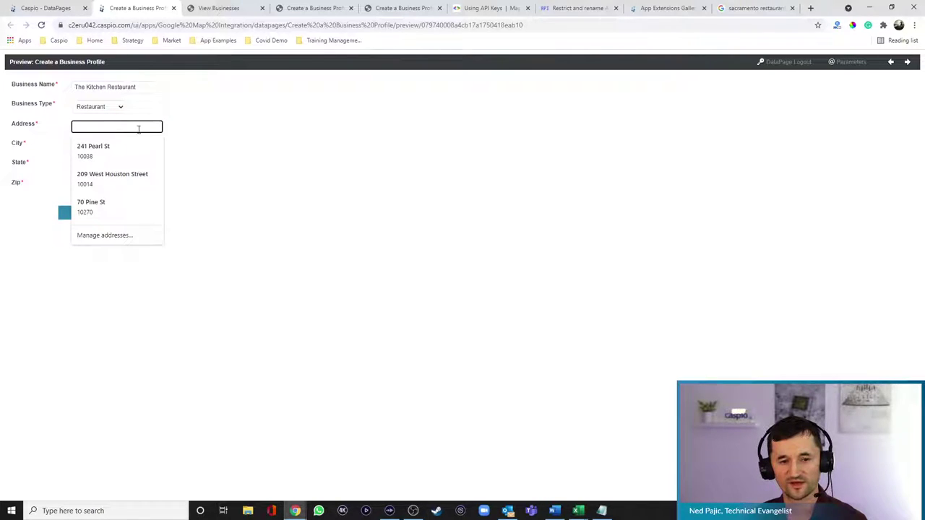
Step: Copy the restaurant's street address from its Google listing into the Address field of the deployed Create a Business Profile form
left_click(754, 8)
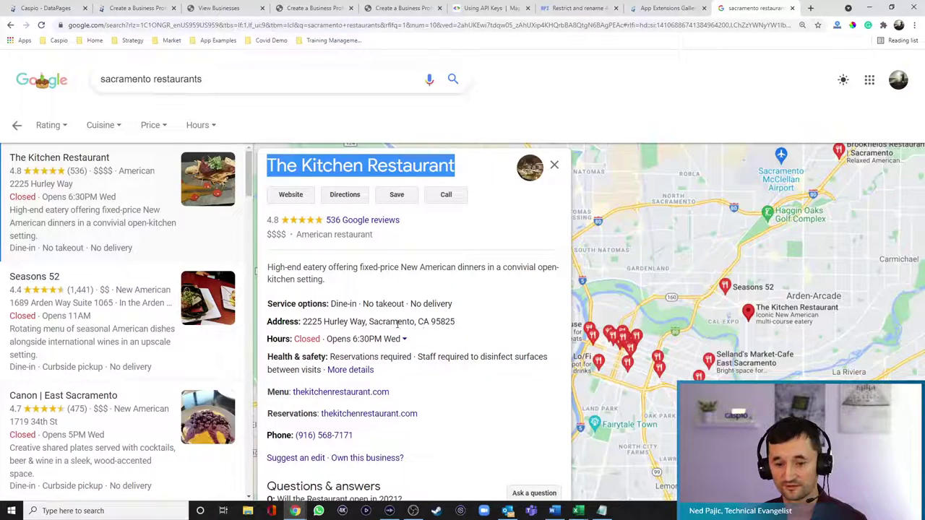
left_click_drag(304, 321, 367, 321)
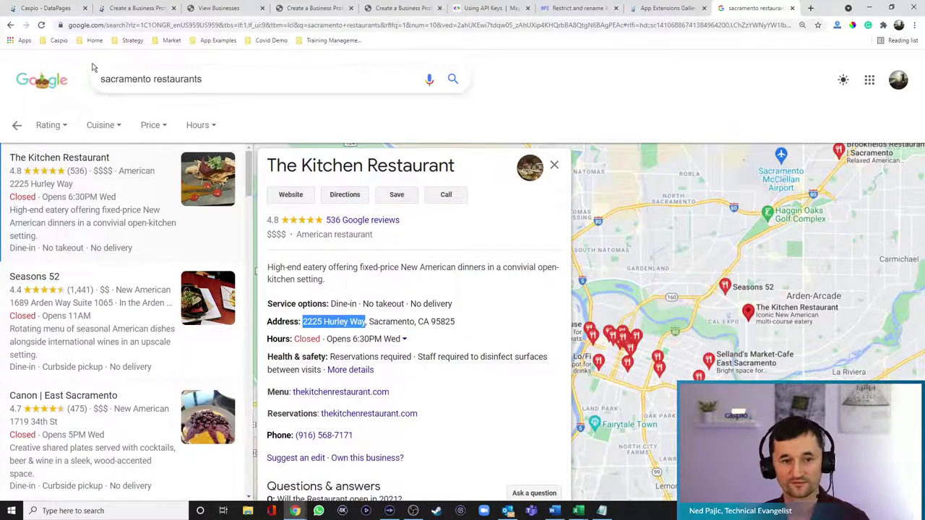
left_click(218, 8)
left_click(315, 9)
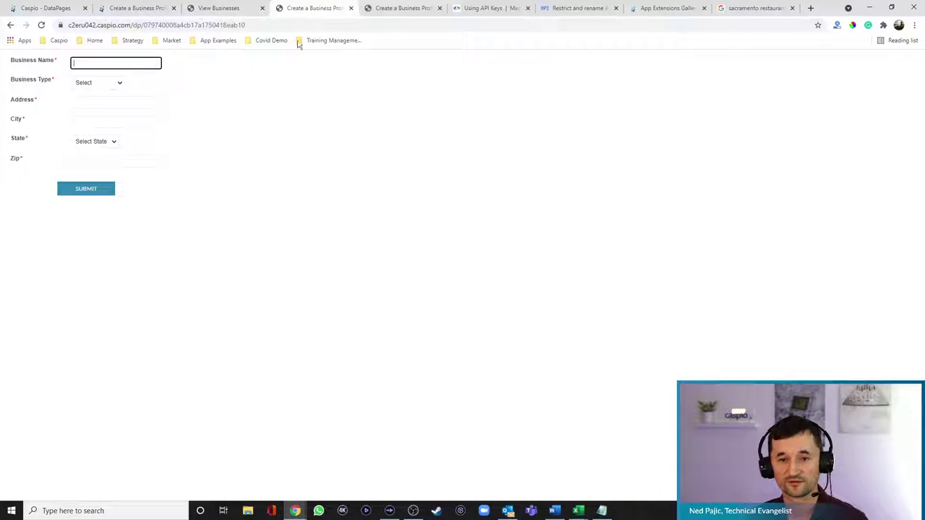
left_click(149, 9)
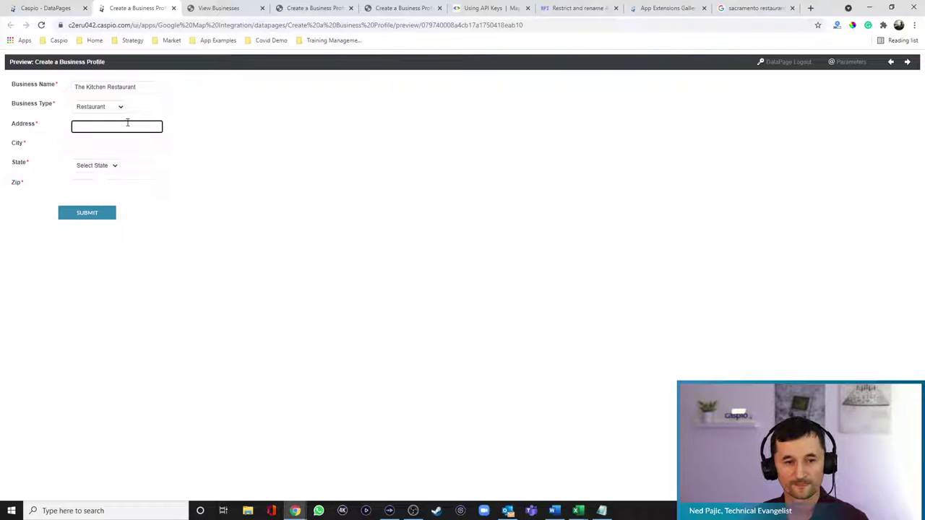
left_click(312, 9)
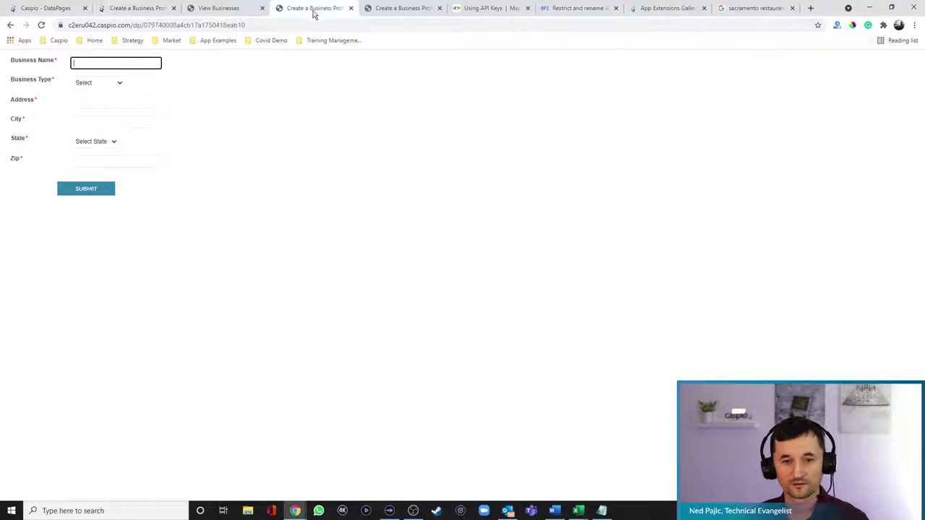
left_click(99, 142)
left_click(97, 151)
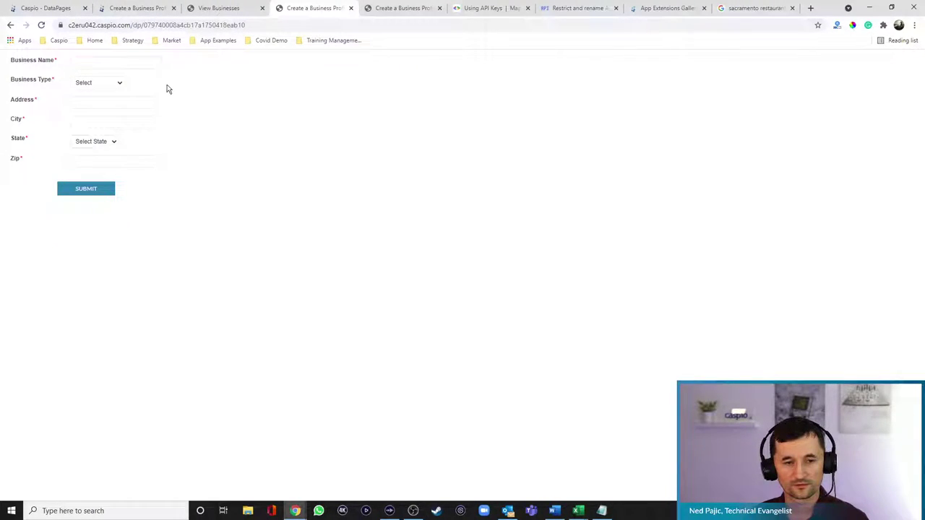
left_click(107, 65)
left_click(128, 109)
left_click(128, 109)
left_click(98, 150)
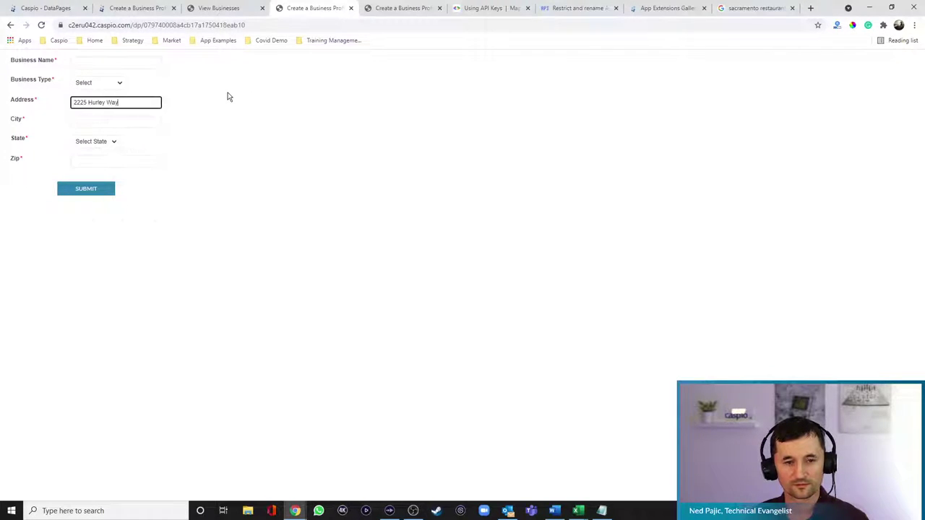
Step: Copy the name The Kitchen Restaurant from its Google listing into the deployed form's Business Name field
left_click(115, 79)
left_click(126, 64)
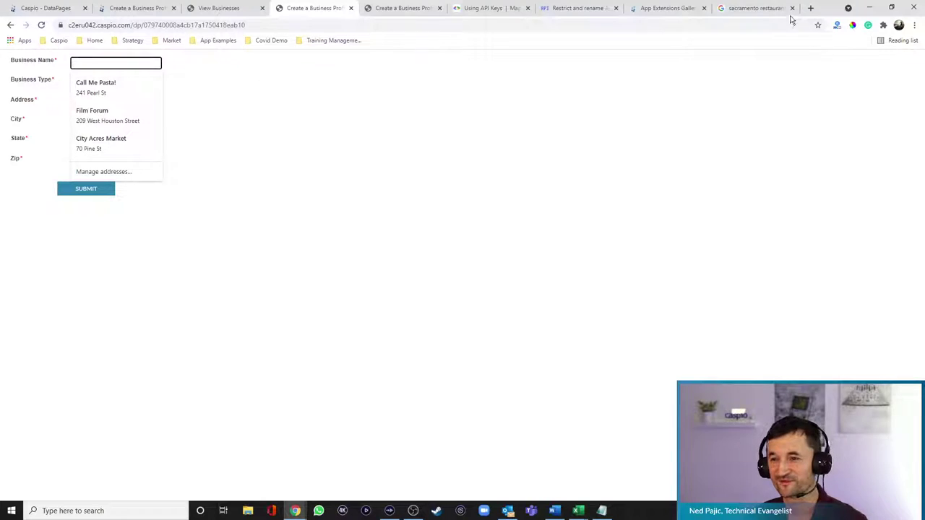
left_click(749, 8)
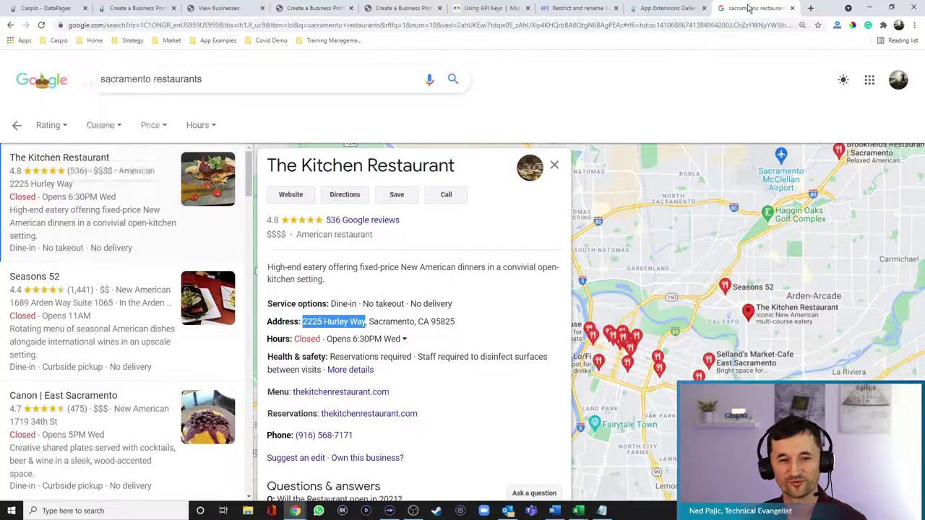
left_click_drag(457, 171, 272, 165)
key("ctrl+c")
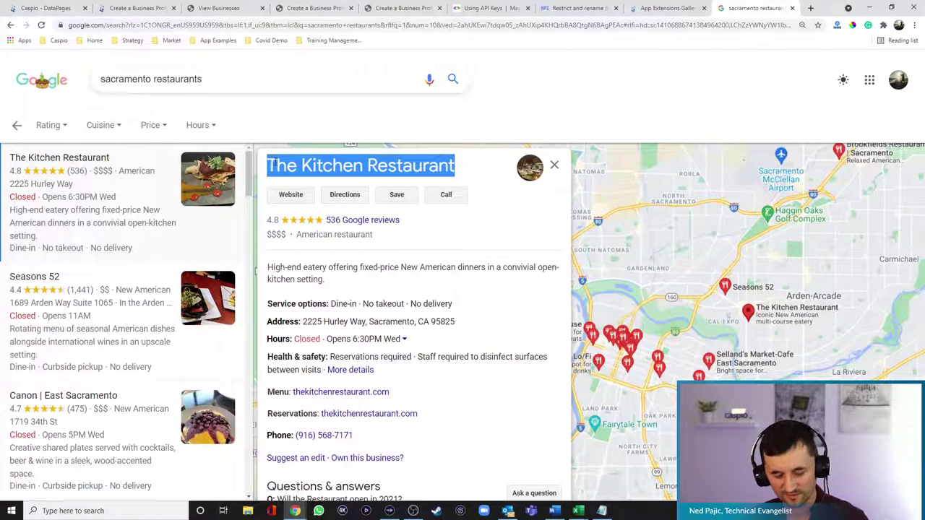
left_click(318, 9)
key("ctrl+v")
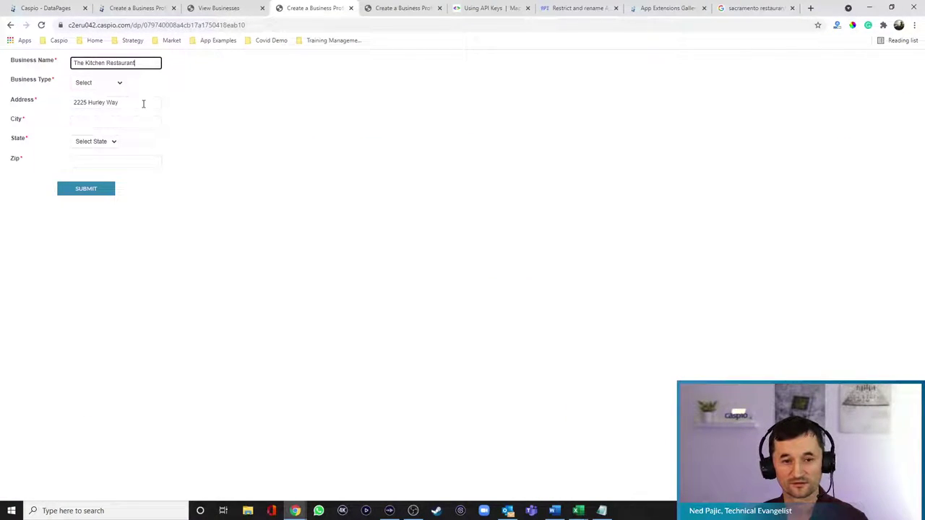
Step: Set the zip to 95825 and the state to California, and enter the city as Sacramento with its spelling corrected
left_click(121, 160)
type("95")
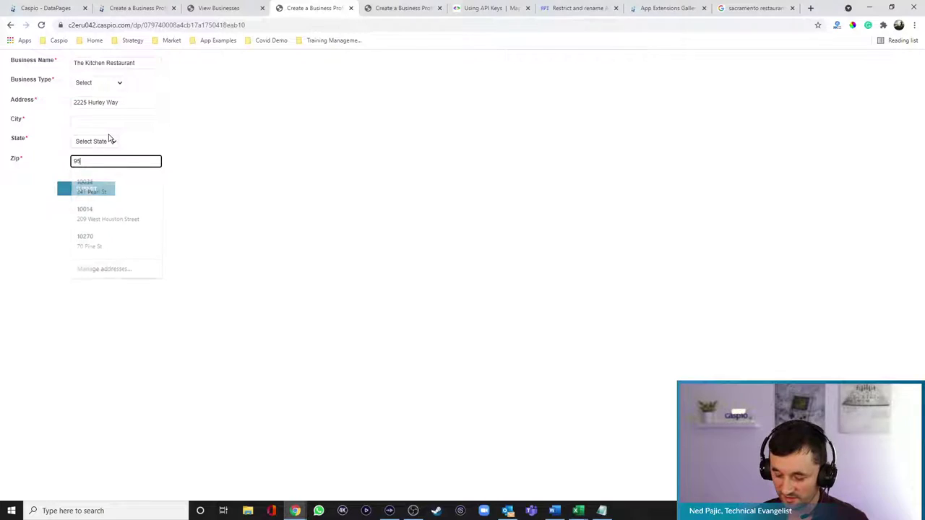
type("825")
left_click(93, 142)
left_click(92, 159)
left_click(92, 122)
type("Sa")
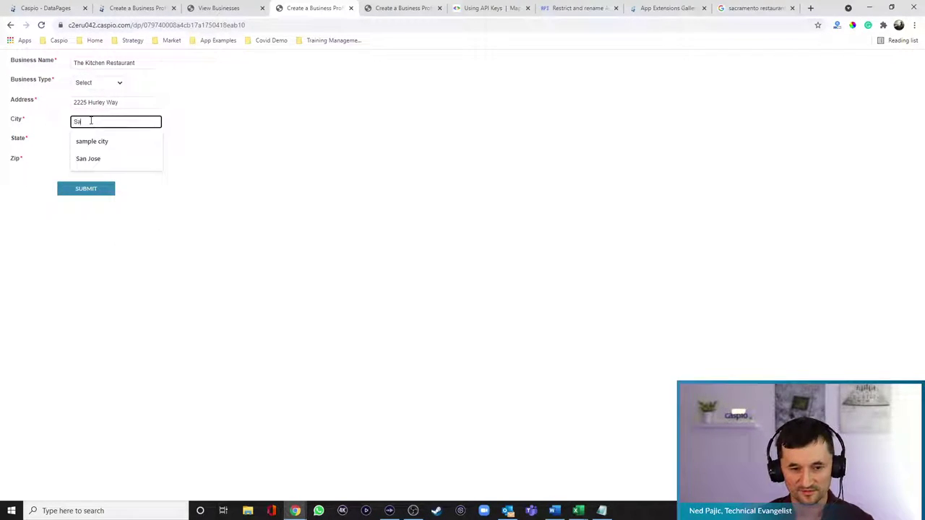
type("cramento")
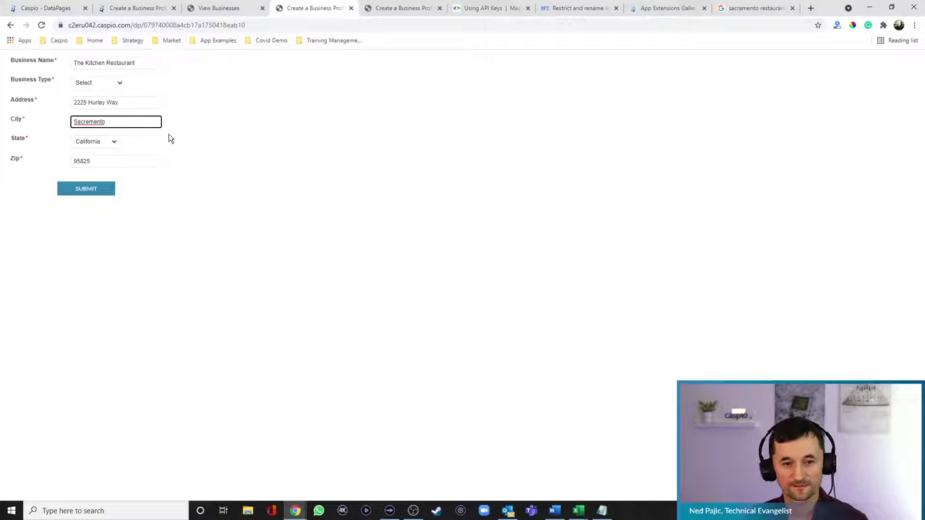
right_click(91, 121)
left_click(103, 128)
Step: Submit the business profile form with Restaurant selected as the business type
left_click(91, 191)
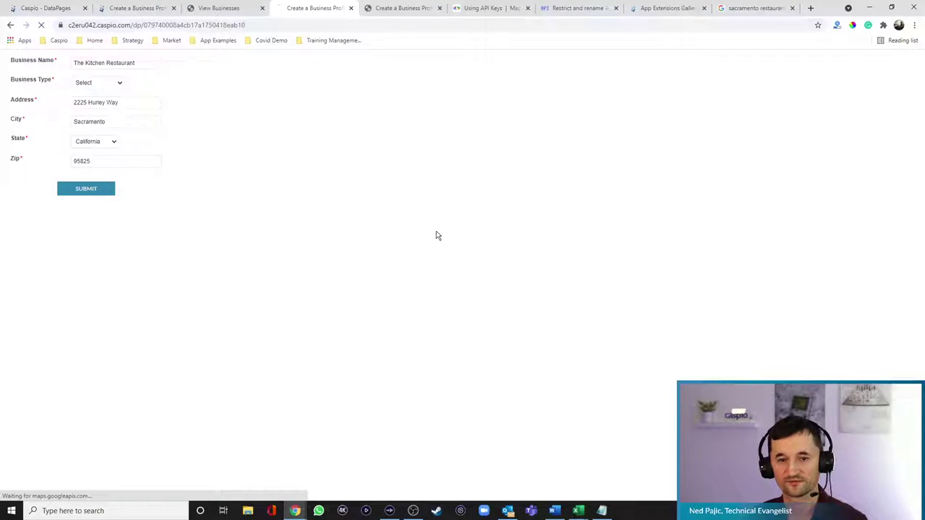
left_click(91, 89)
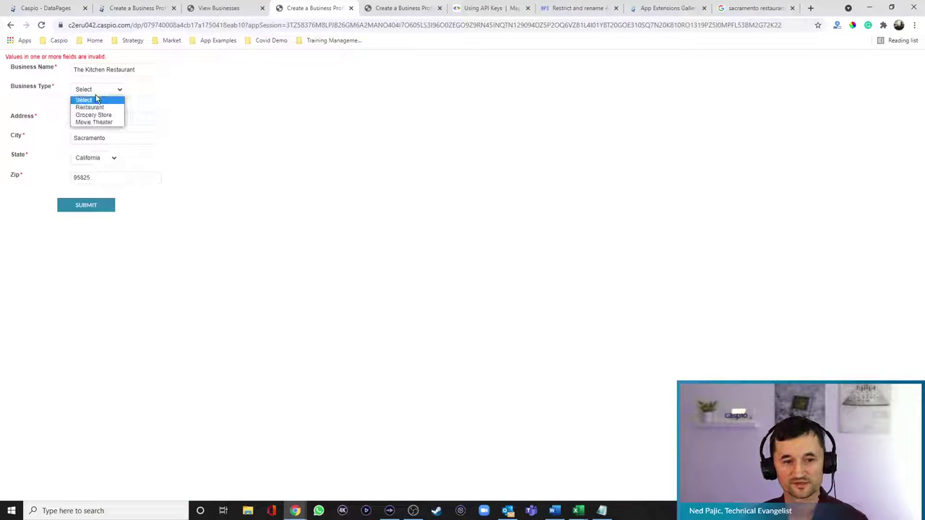
left_click(90, 107)
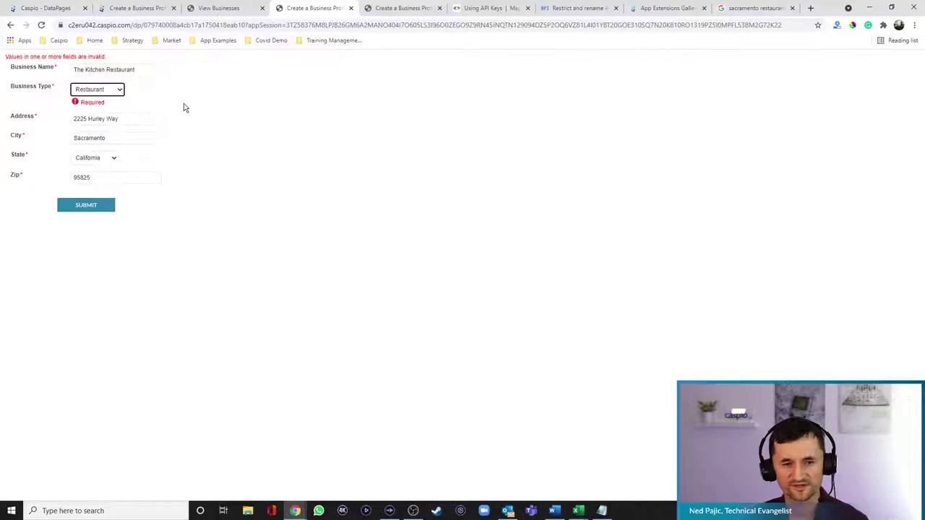
left_click(108, 206)
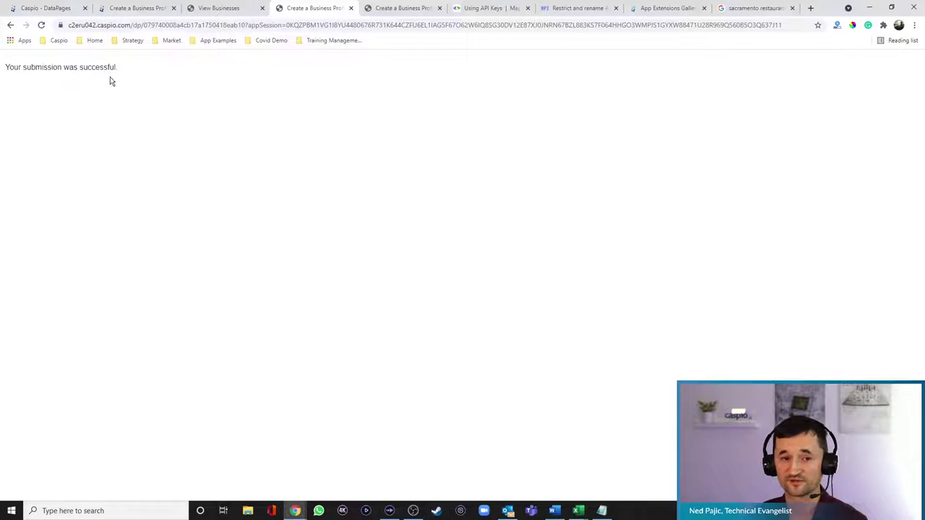
Step: Open the demo_tbl_business_info table in the Caspio app to examine the submitted business record
left_click(51, 8)
left_click(39, 153)
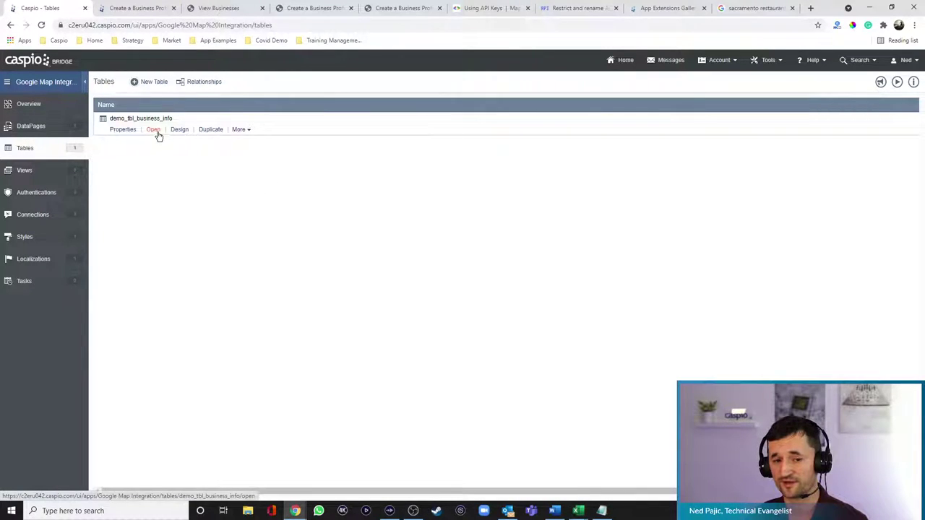
left_click(154, 133)
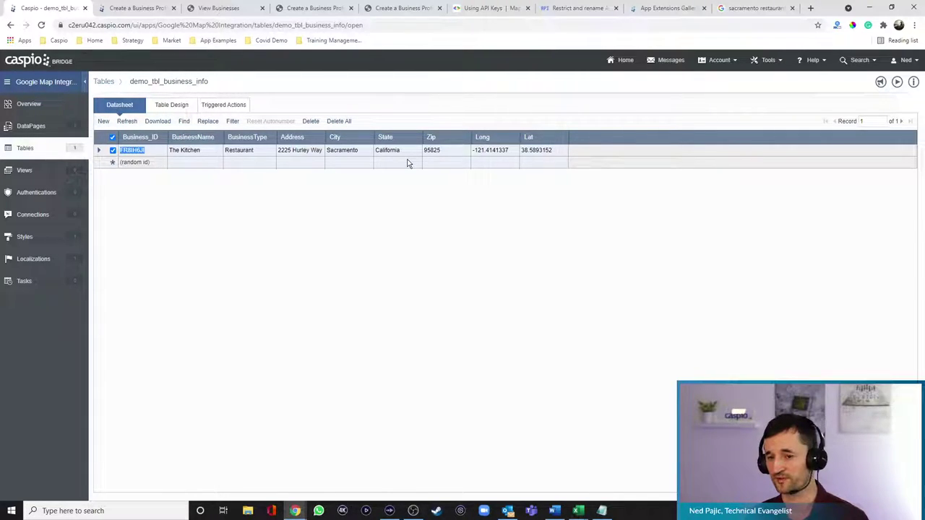
Step: Start a new DataPage of the Tabular Report type in the Google Map Integration app
left_click(432, 202)
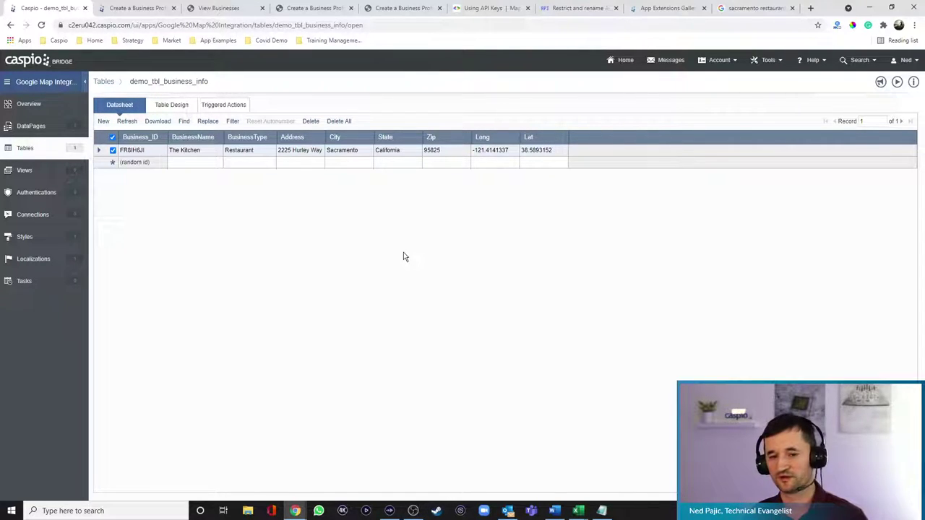
left_click(34, 130)
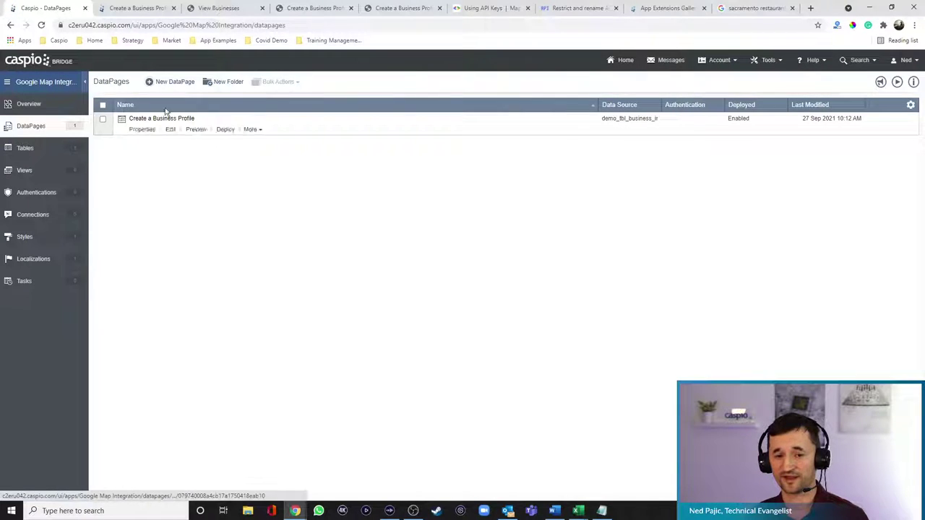
left_click(174, 87)
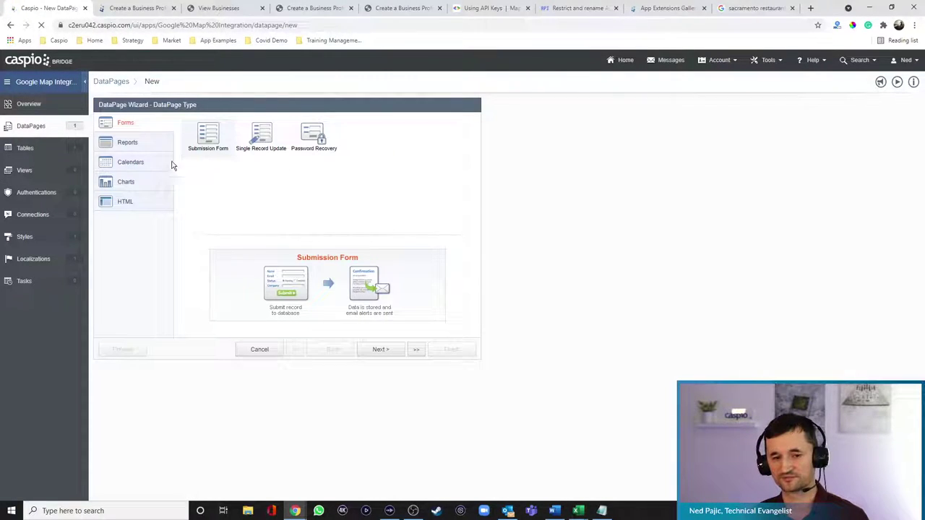
left_click(130, 144)
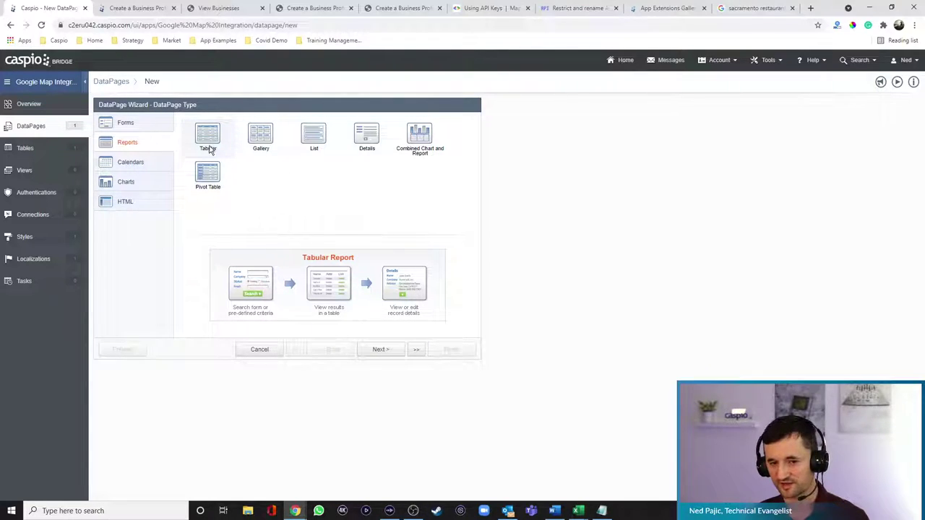
left_click(379, 349)
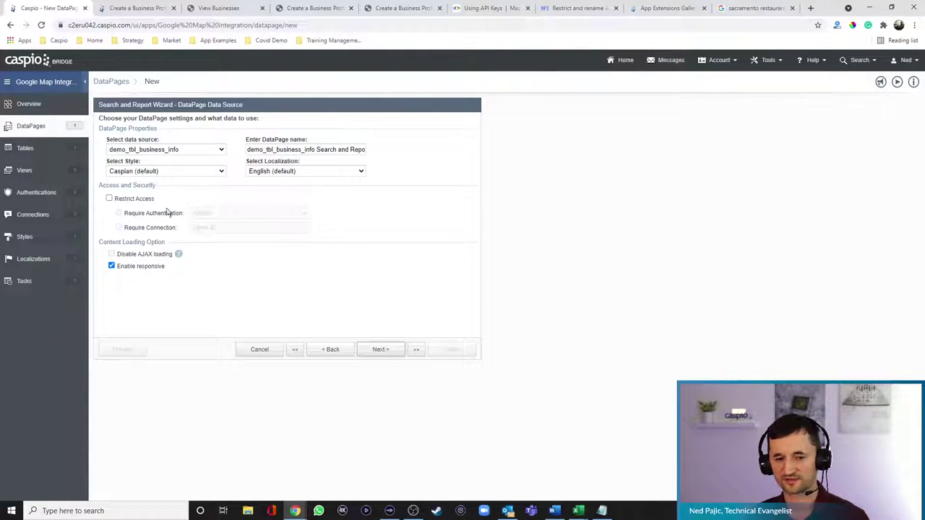
Step: Use demo_tbl_business_info as the report's data source and name the DataPage View Results
left_click(163, 151)
left_click(320, 149)
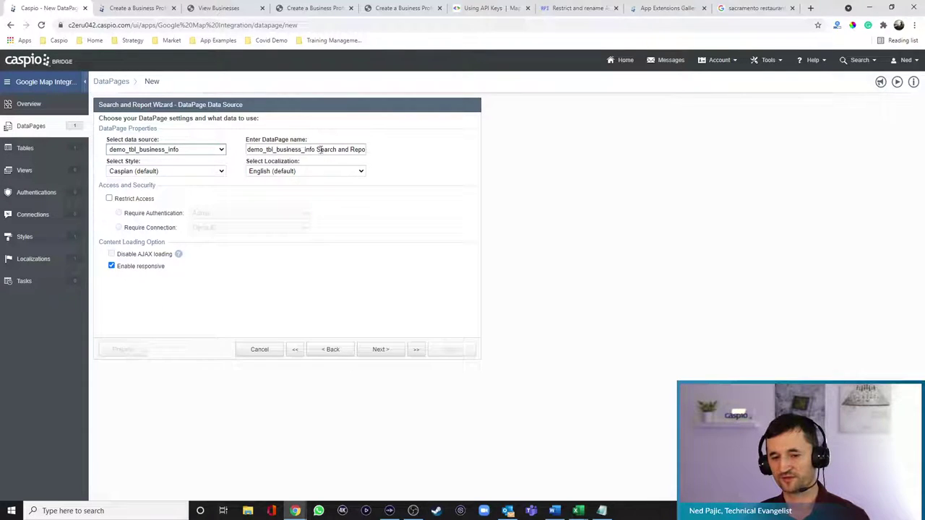
triple_click(325, 149)
type("View ")
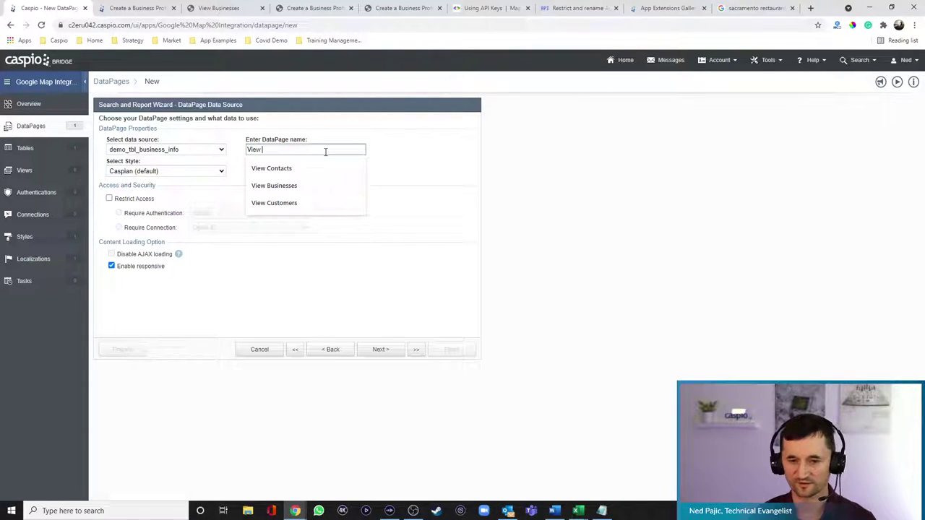
type("Results")
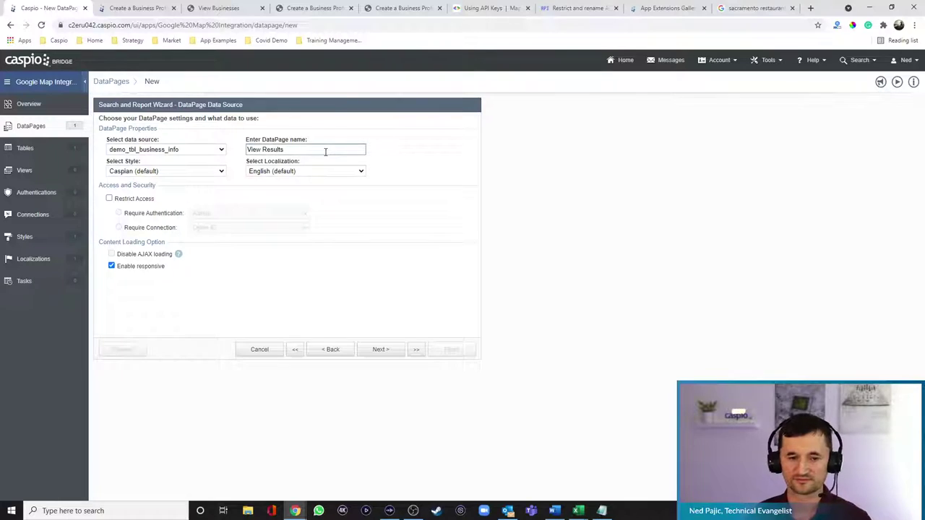
left_click(366, 351)
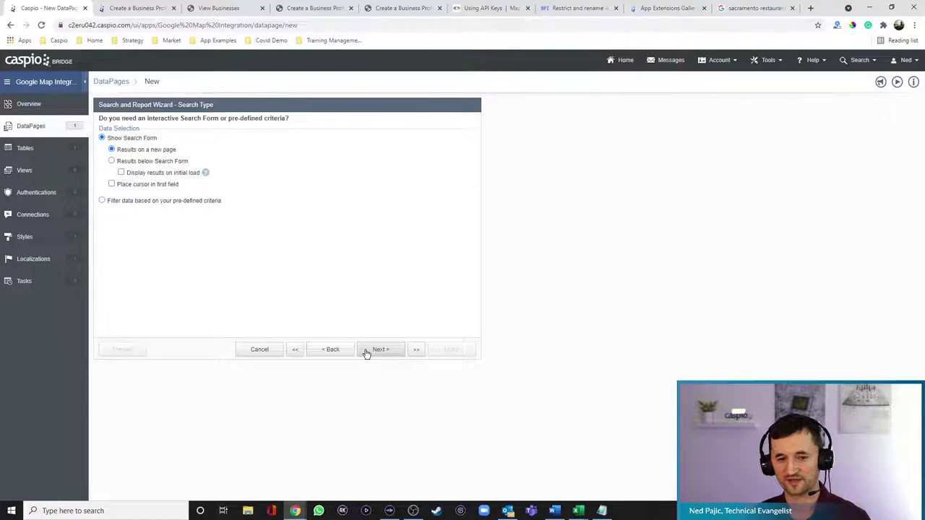
Step: Display results below the search form on initial load, and select BusinessName and BusinessType as the search fields
left_click(161, 174)
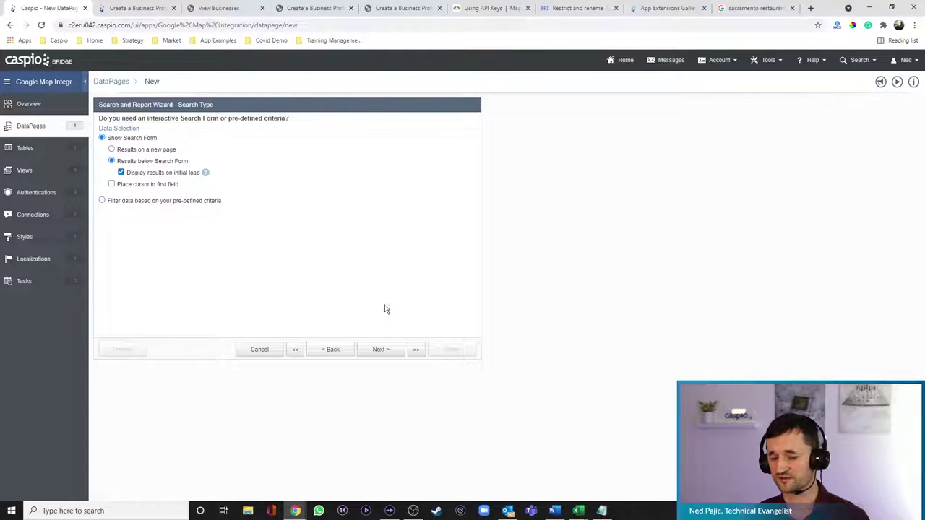
left_click(378, 351)
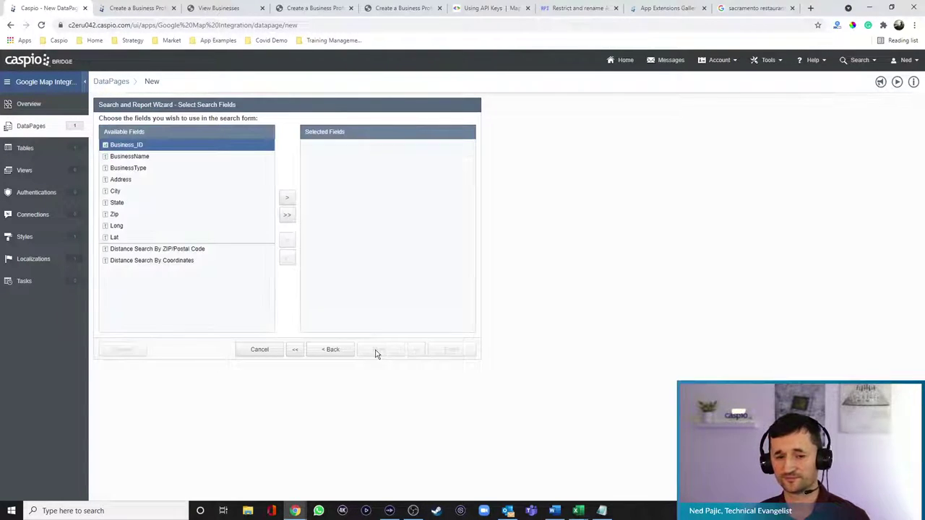
left_click(152, 157)
left_click(289, 202)
left_click(289, 202)
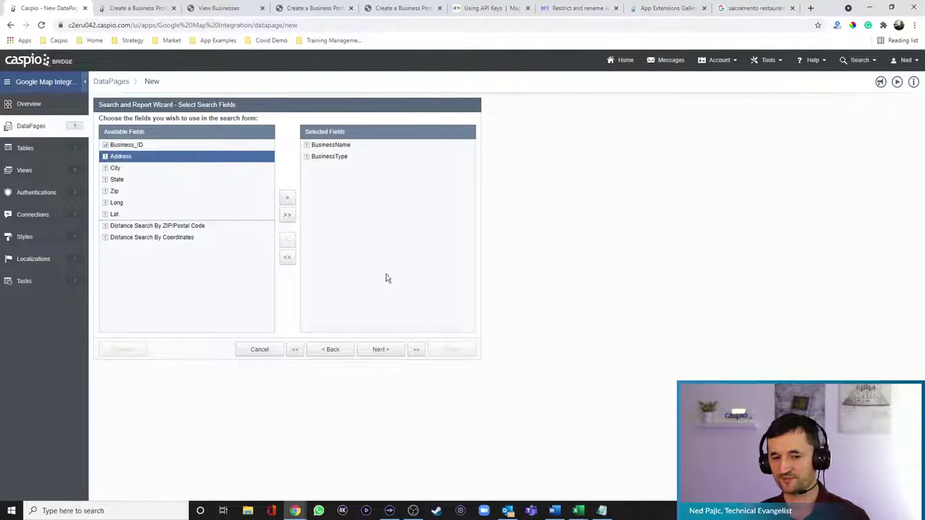
left_click(396, 350)
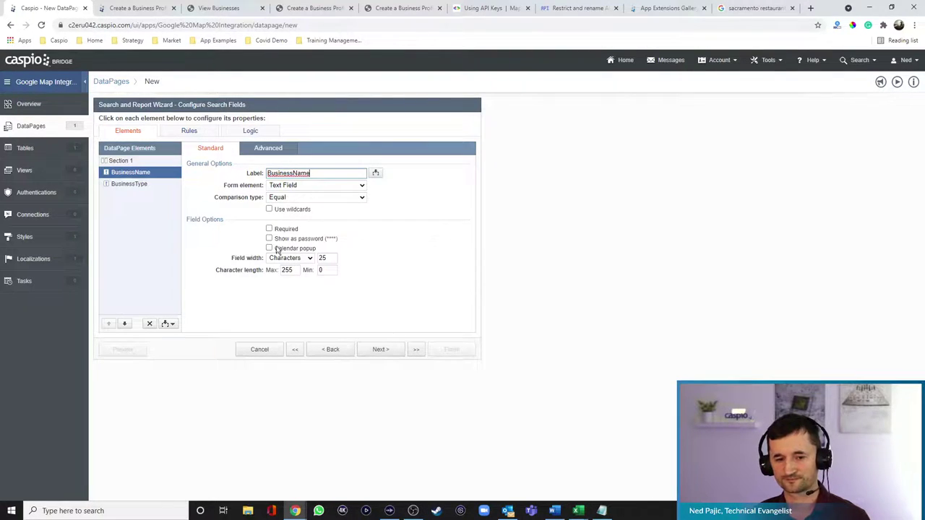
Step: Set the comparison type of the BusinessName and BusinessType search fields to Contains
left_click(282, 199)
left_click(286, 223)
left_click(154, 186)
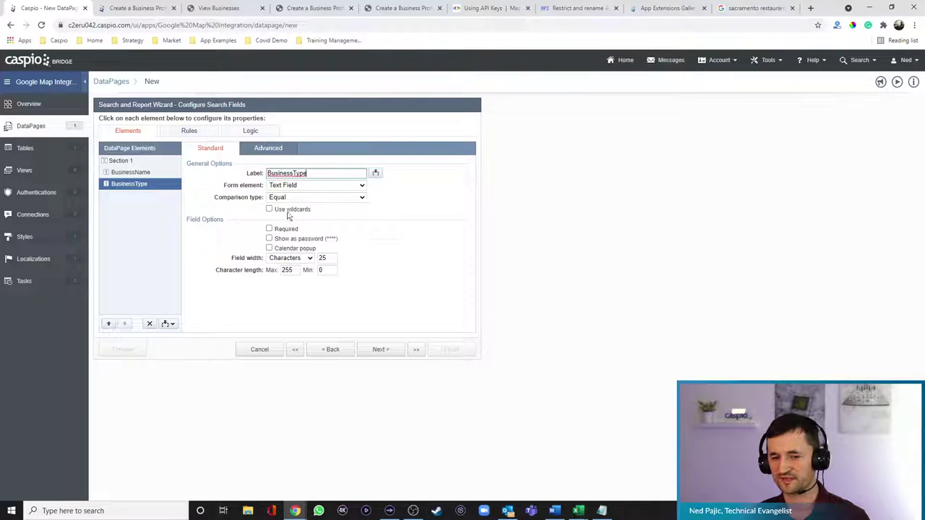
left_click(295, 199)
left_click(284, 222)
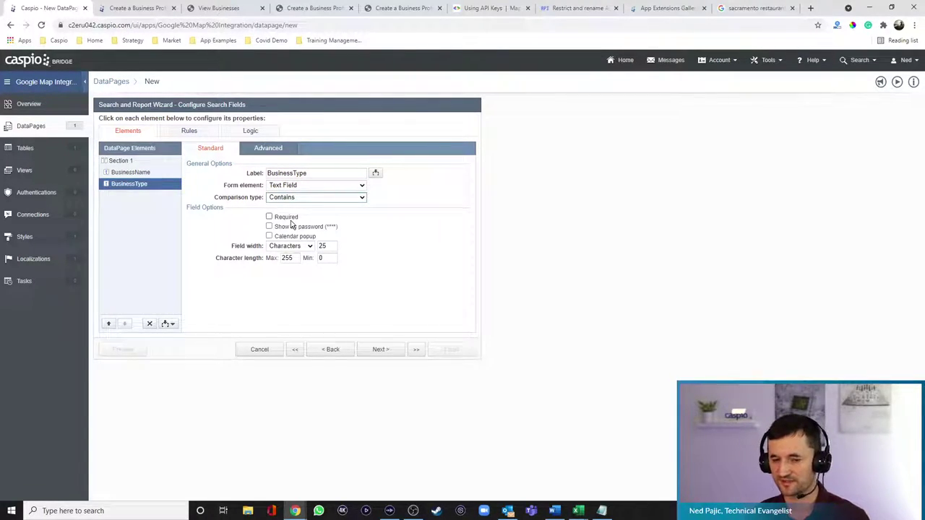
Step: Relabel the two search fields as Business Type and Business Name
left_click(294, 174)
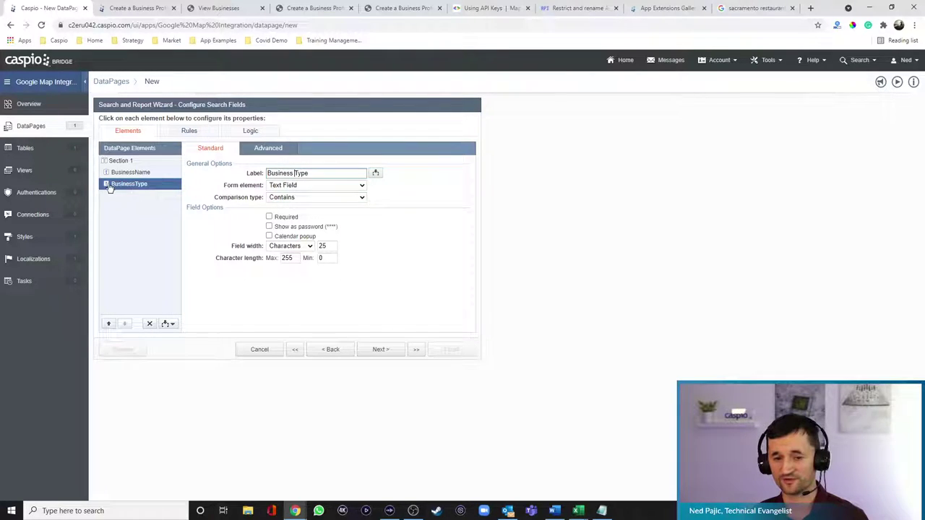
left_click(130, 172)
left_click(293, 174)
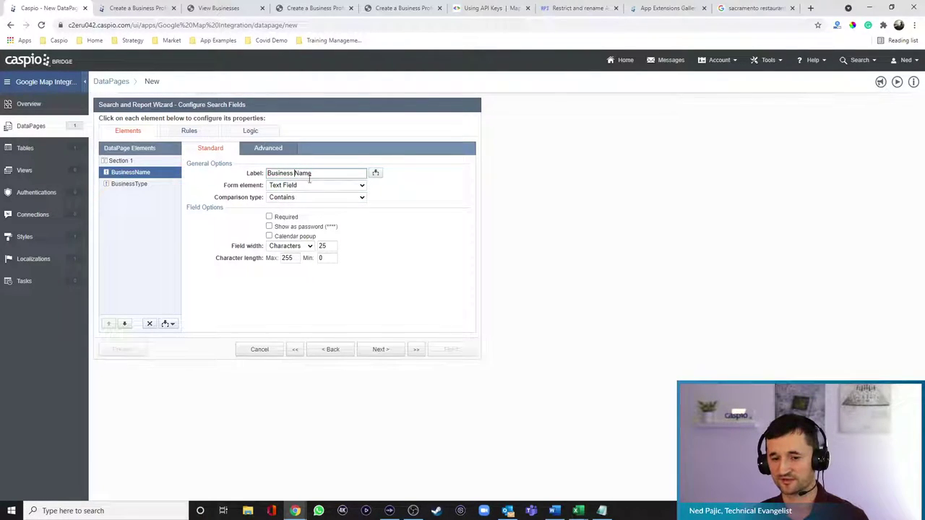
left_click(383, 349)
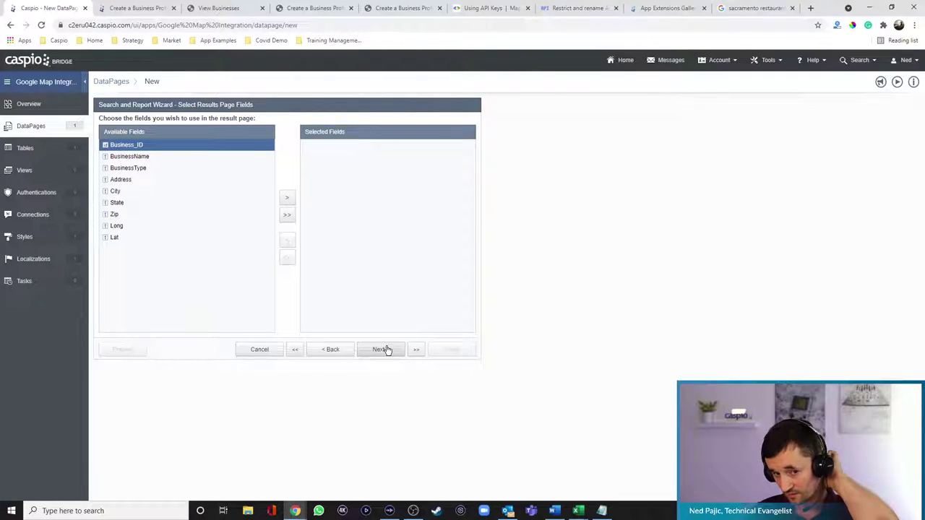
Step: Add BusinessName, BusinessType, Address, City, State and Zip to the results page, without any editing options
left_click(140, 157)
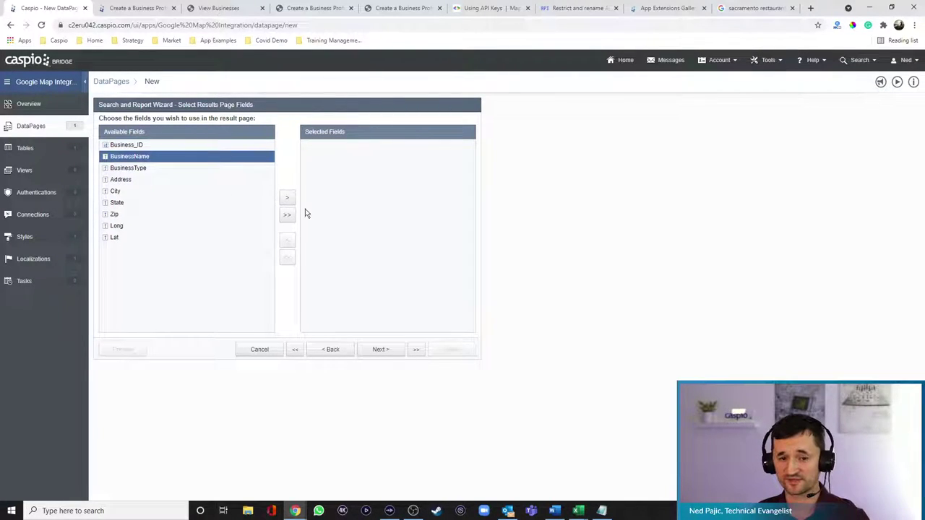
double_click(286, 200)
left_click(287, 200)
left_click(287, 199)
left_click(287, 200)
left_click(286, 199)
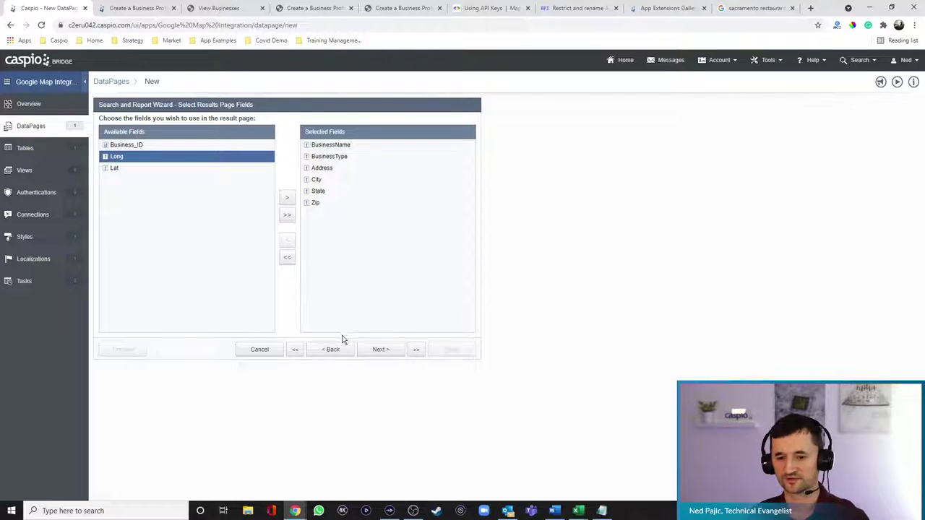
left_click(380, 351)
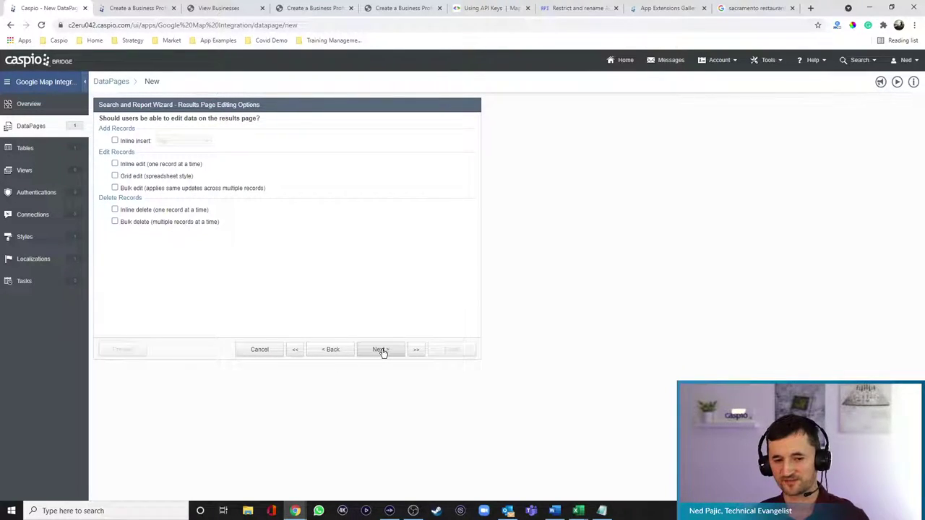
left_click(381, 350)
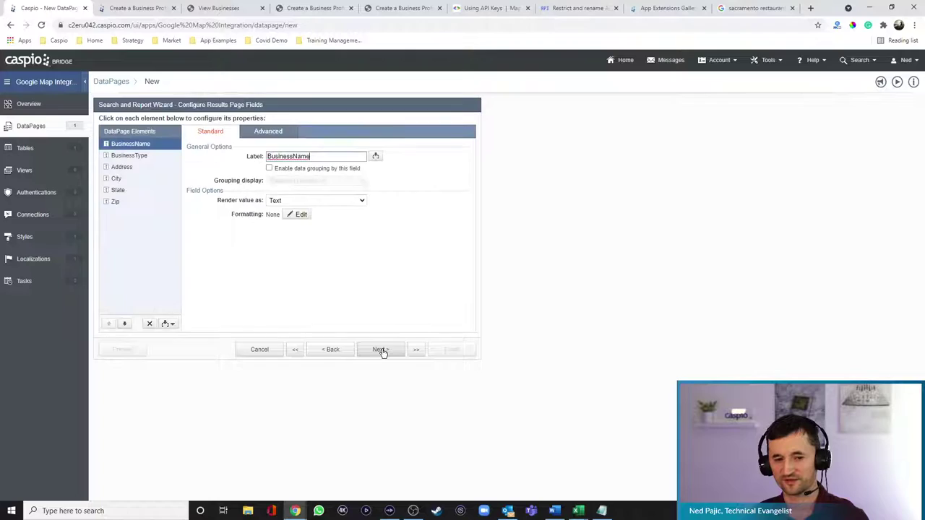
Step: Relabel the results page fields as Business Name and Business Type, and accept the remaining results page settings
left_click(292, 156)
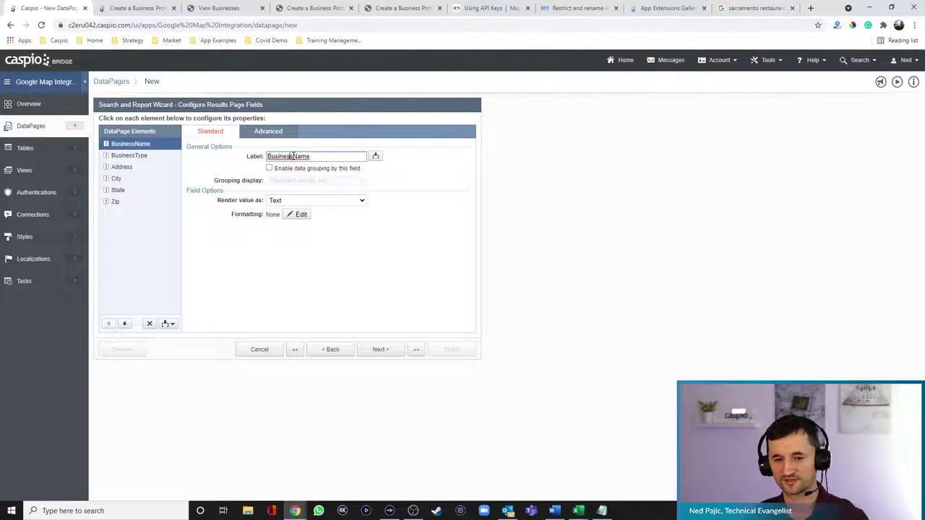
left_click(145, 156)
left_click(293, 156)
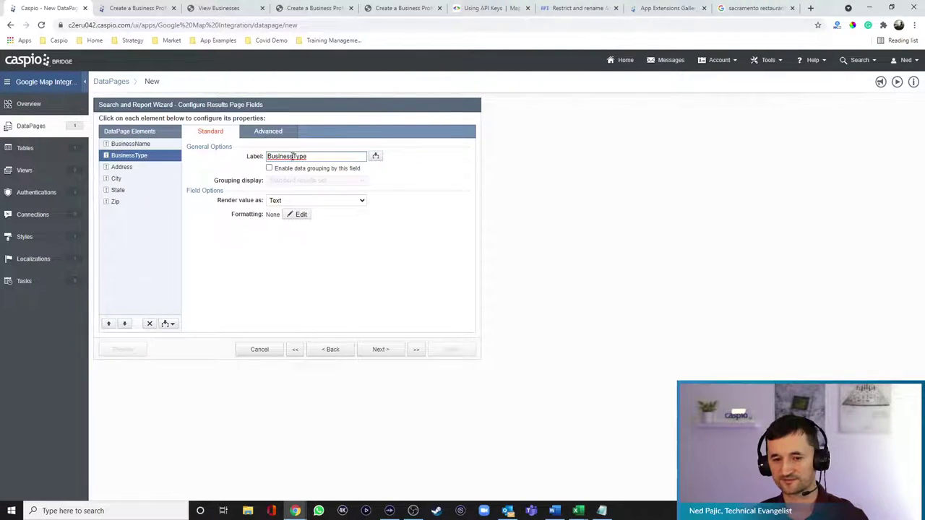
left_click(381, 350)
left_click(381, 350)
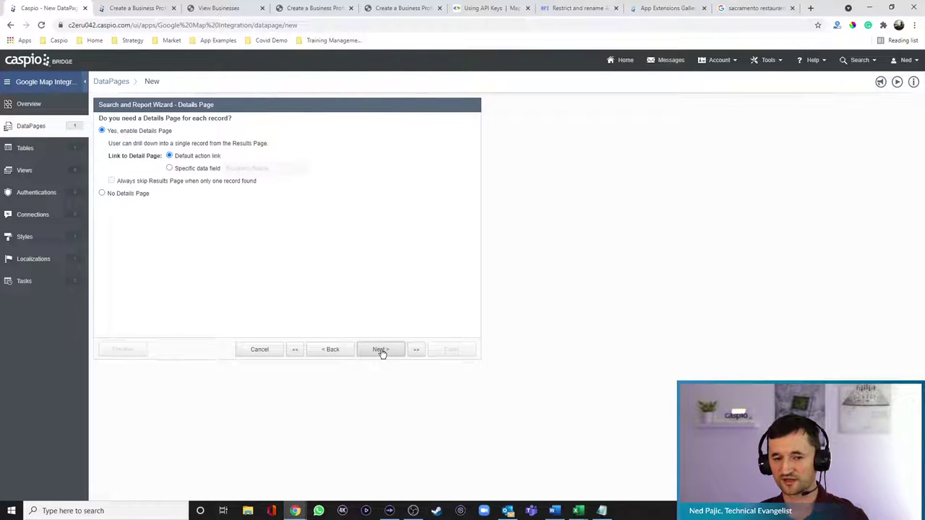
Step: Keep the details page enabled with BusinessName, BusinessType, Address, City, State and Zip, leaving out Long and Lat, and finish the DataPage
left_click(381, 350)
left_click(171, 156)
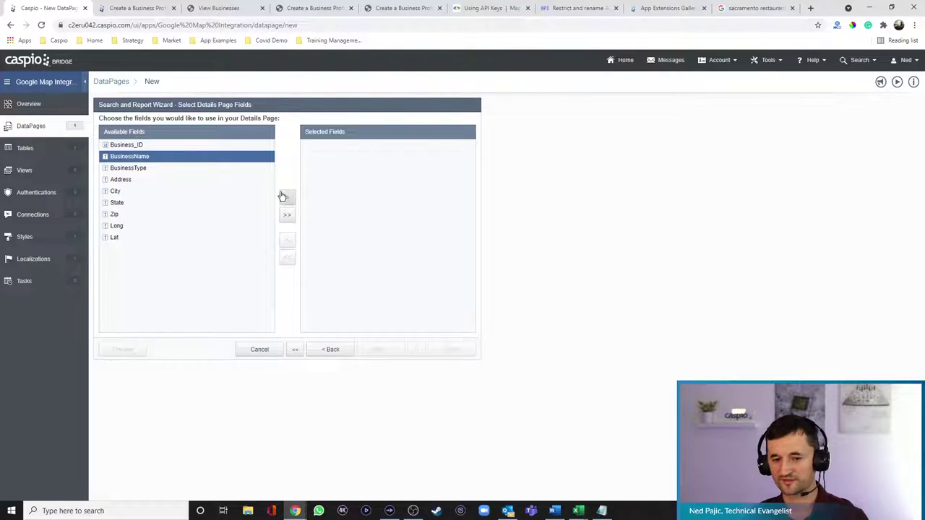
left_click(283, 198)
left_click(284, 197)
left_click(284, 197)
left_click(284, 197)
left_click(285, 198)
left_click(285, 198)
left_click(289, 199)
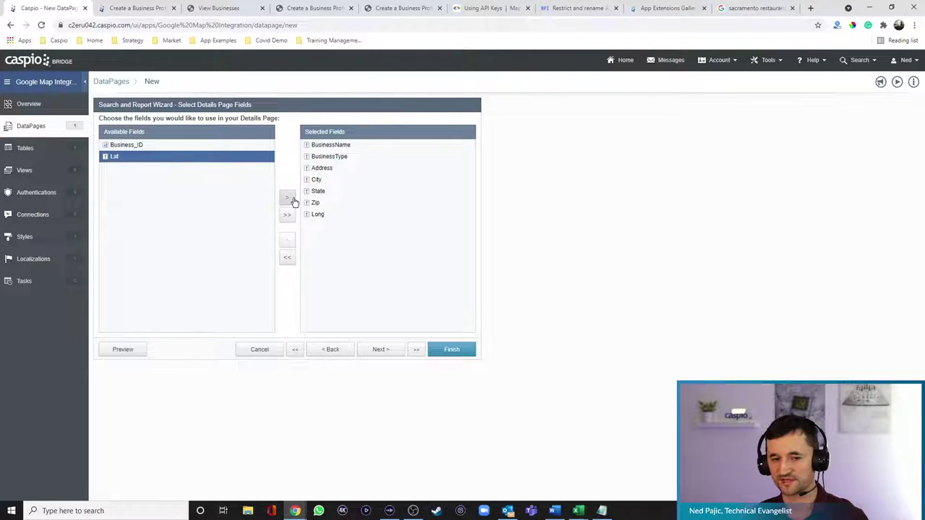
left_click(311, 213)
left_click(287, 239)
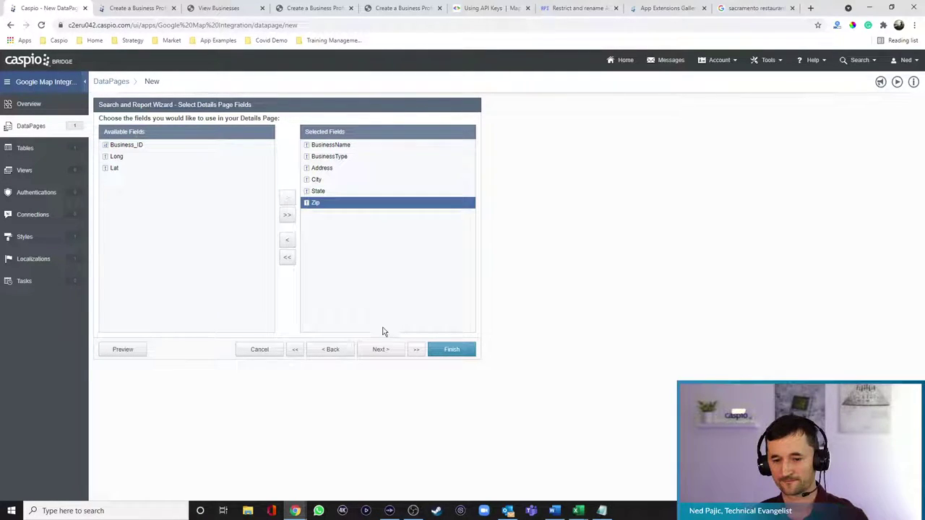
left_click(379, 350)
left_click(447, 351)
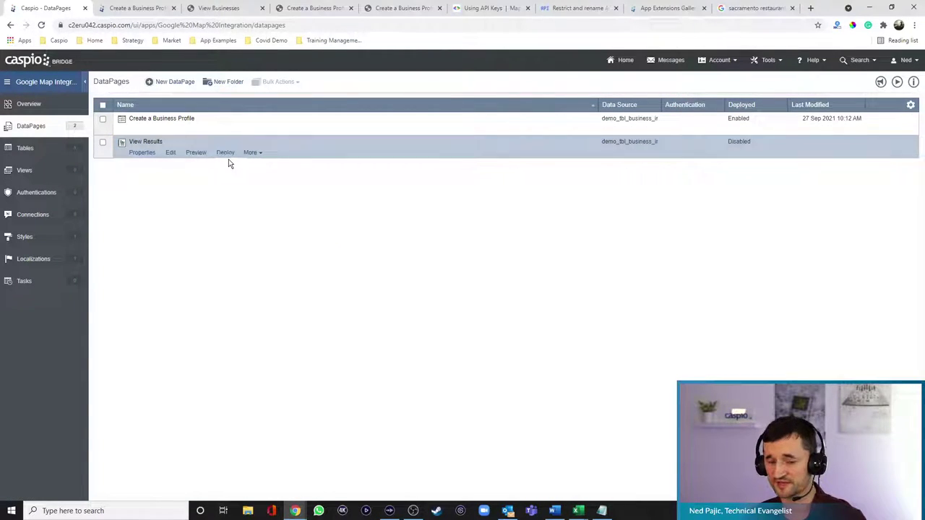
Step: Enable deployment of the View Results DataPage with the URL method and copy its direct link
left_click(226, 152)
left_click(414, 174)
left_click(395, 226)
left_click(419, 280)
key("ctrl+c")
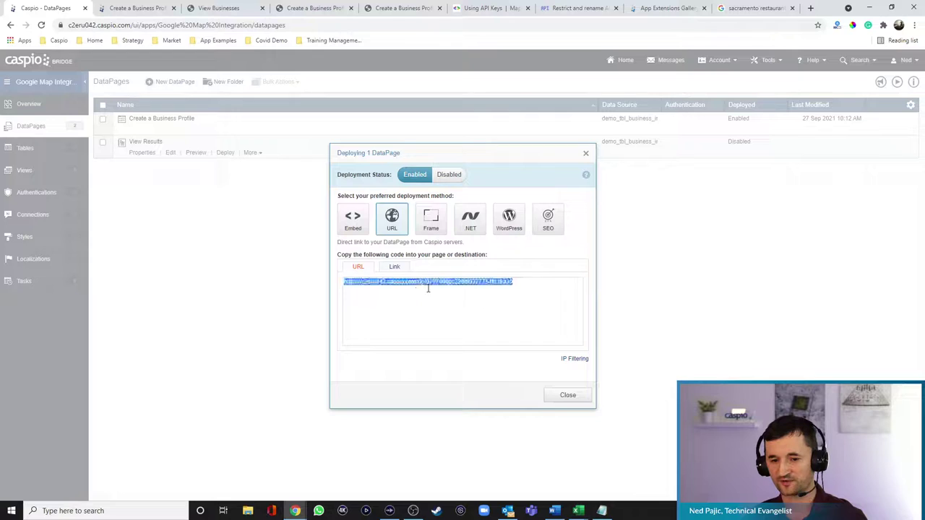
left_click(569, 396)
Step: Load the copied View Results URL in the browser tab showing the submission success page
left_click(303, 9)
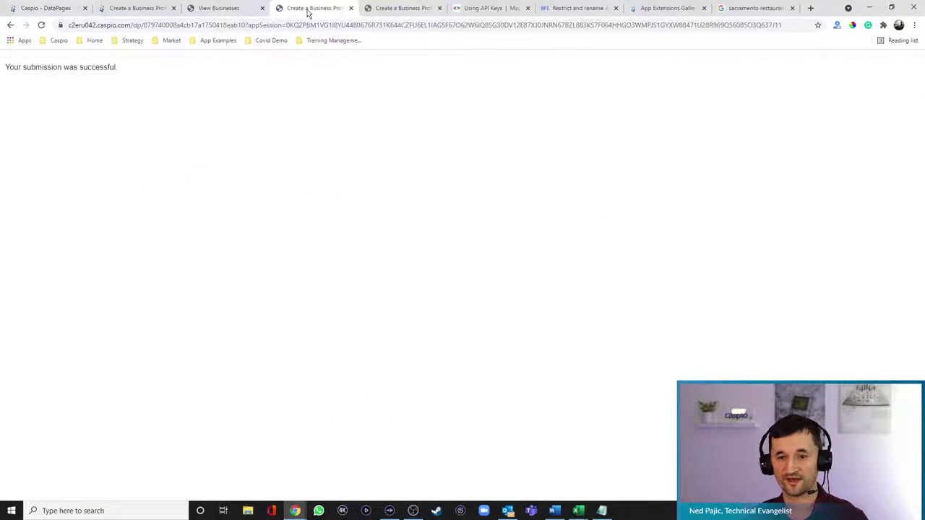
left_click(370, 10)
left_click(94, 148)
left_click(94, 151)
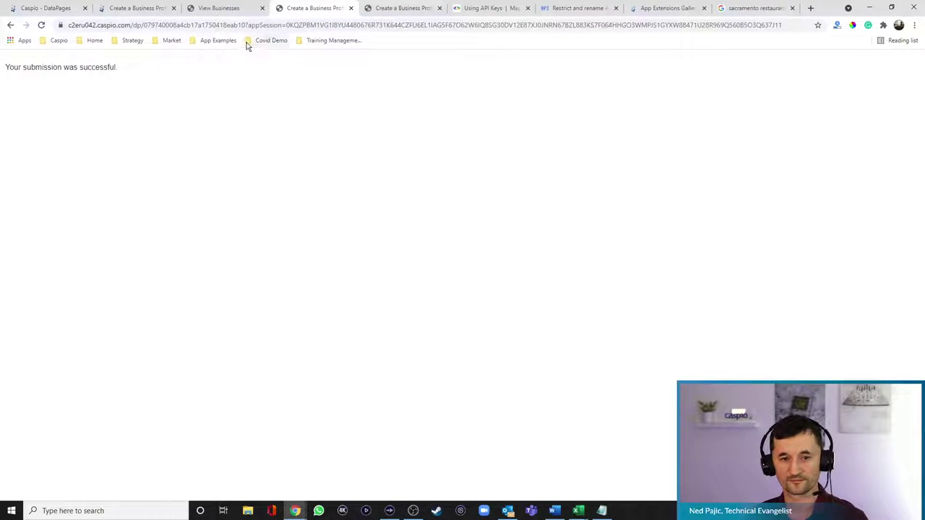
left_click(274, 25)
key("ctrl+v")
key("Return")
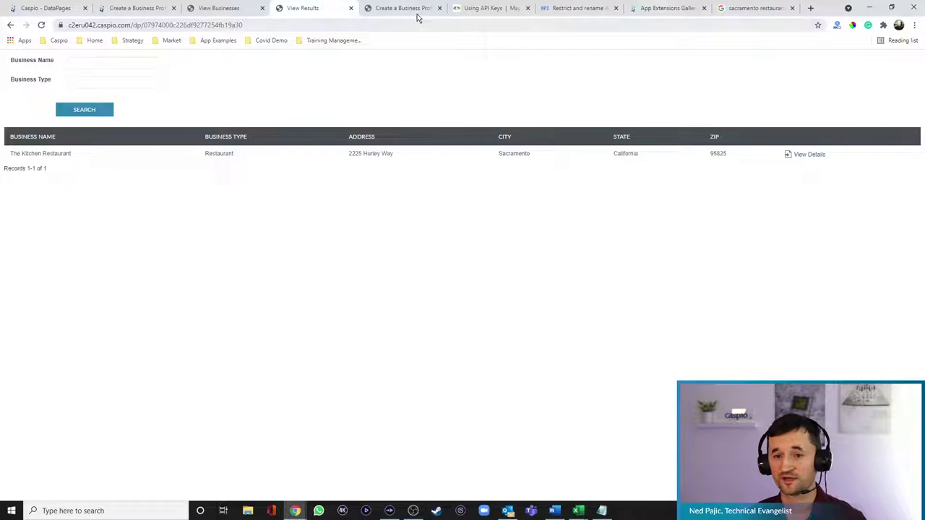
Step: Open the Caspio Online Help site, howto.caspio.com, in the tab holding the Google restaurant search
left_click(658, 9)
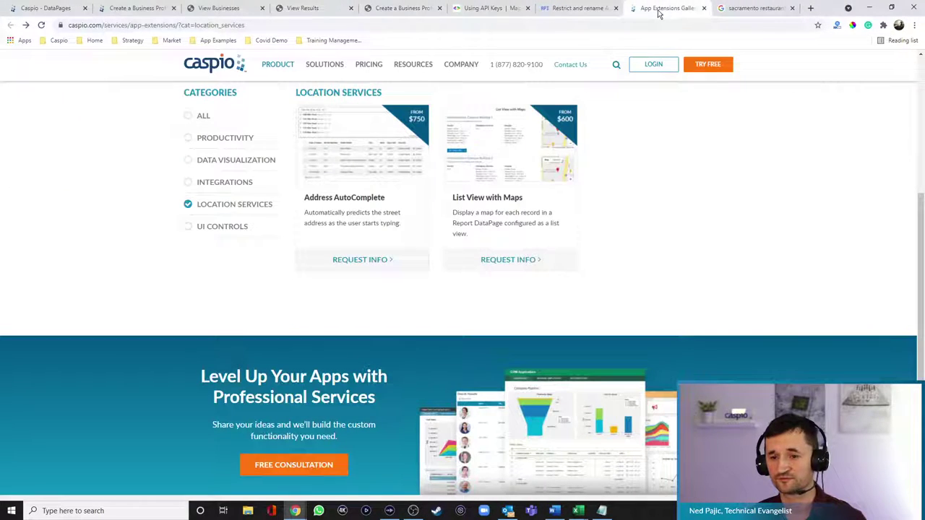
left_click(733, 9)
left_click(724, 26)
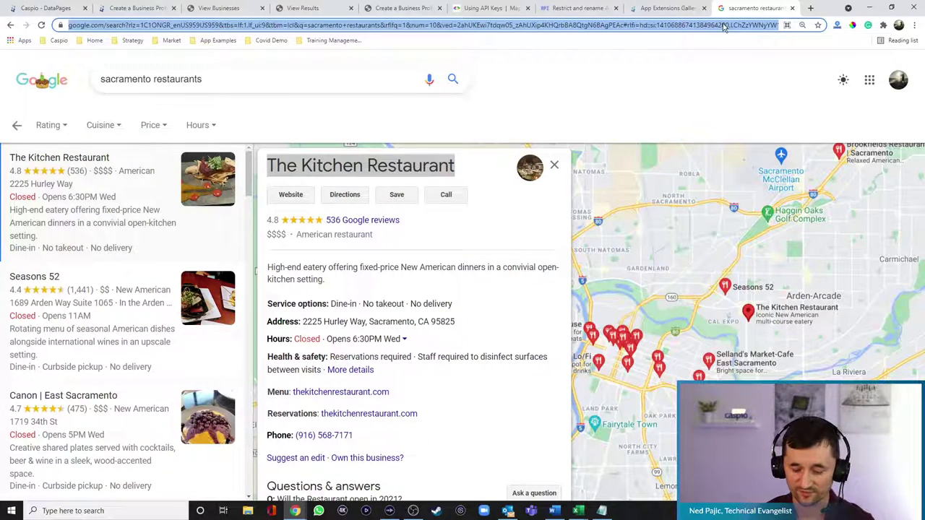
type("howto")
key("Return")
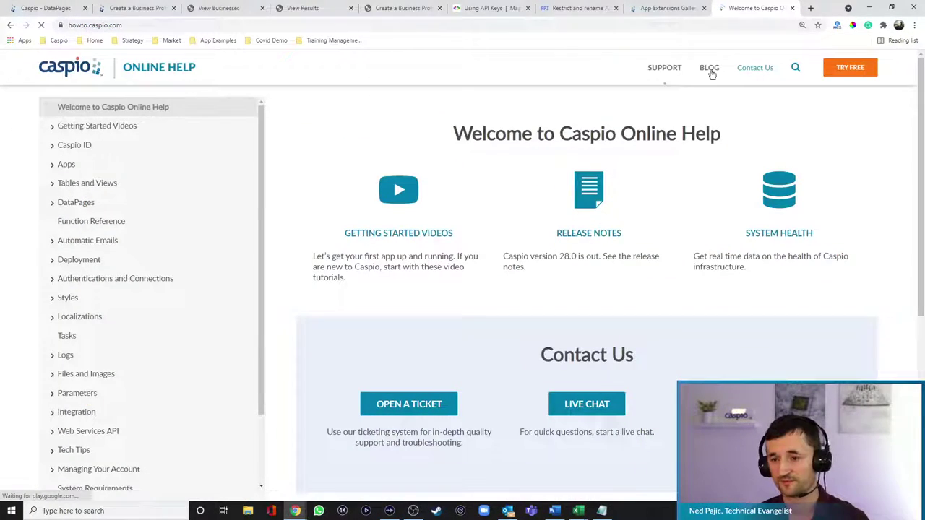
Step: Search the online help for map mashup and read the Map Mashup Instructions article's wizard configuration section
left_click(795, 68)
type("map mashup")
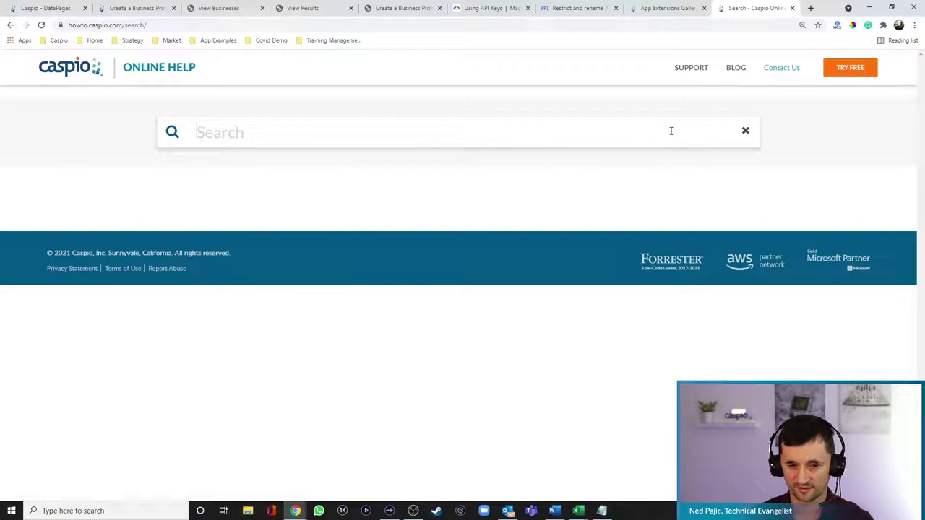
key("Return")
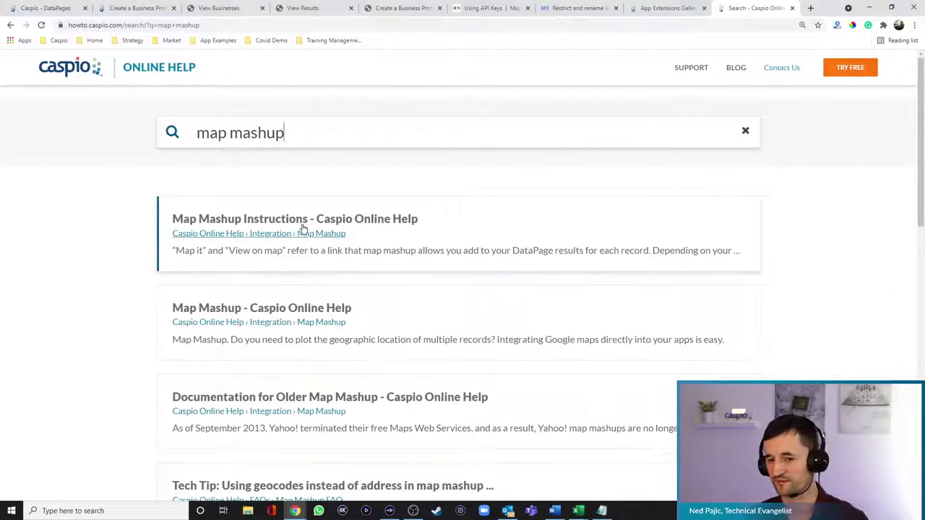
left_click(290, 236)
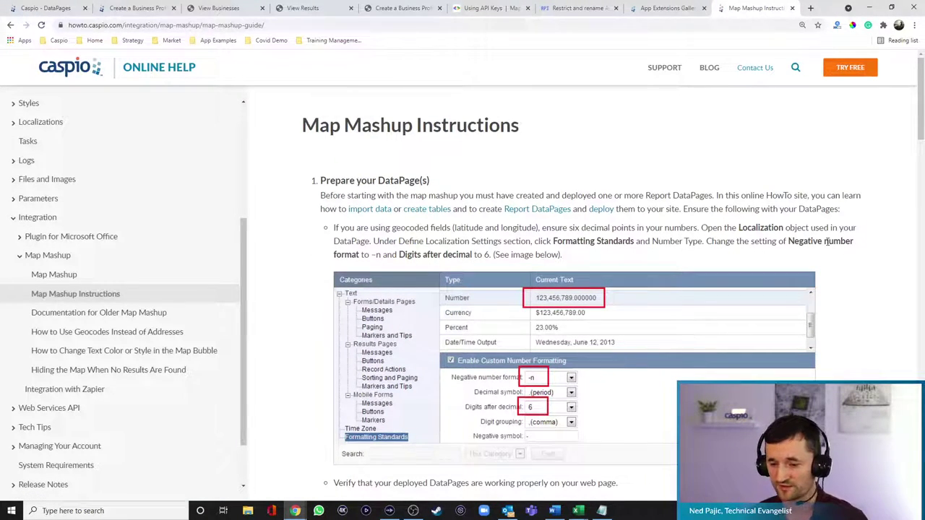
scroll(850, 249, "down", 4)
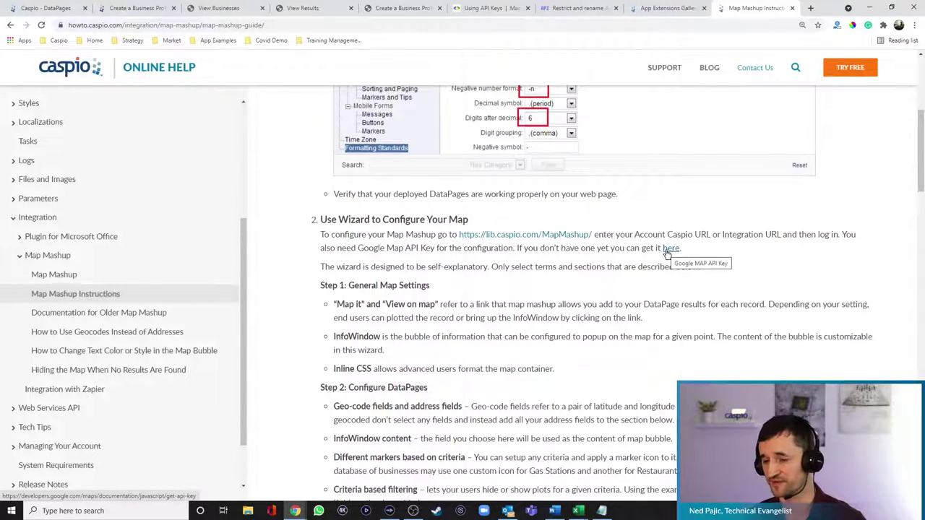
Step: Open the Map Mashup configuration site and copy the account's Integration URL from the Caspio account settings
left_click(535, 236)
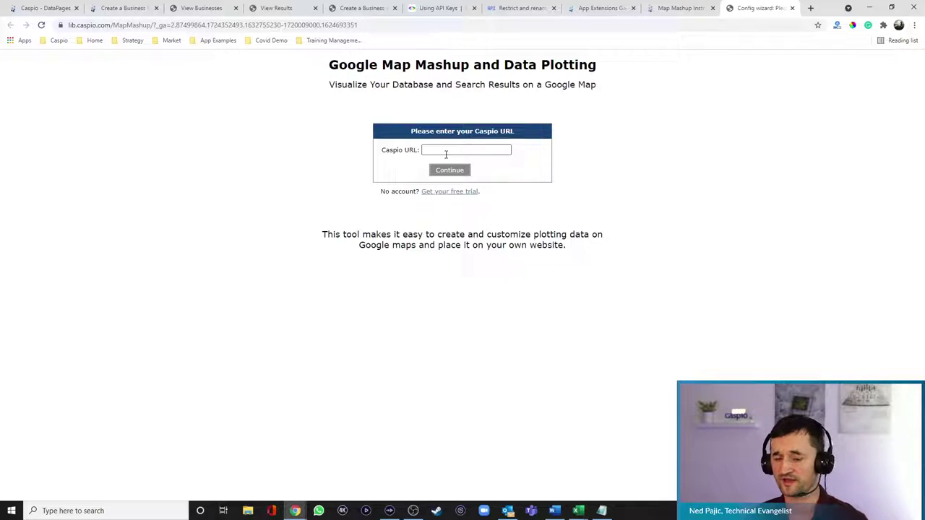
left_click(55, 8)
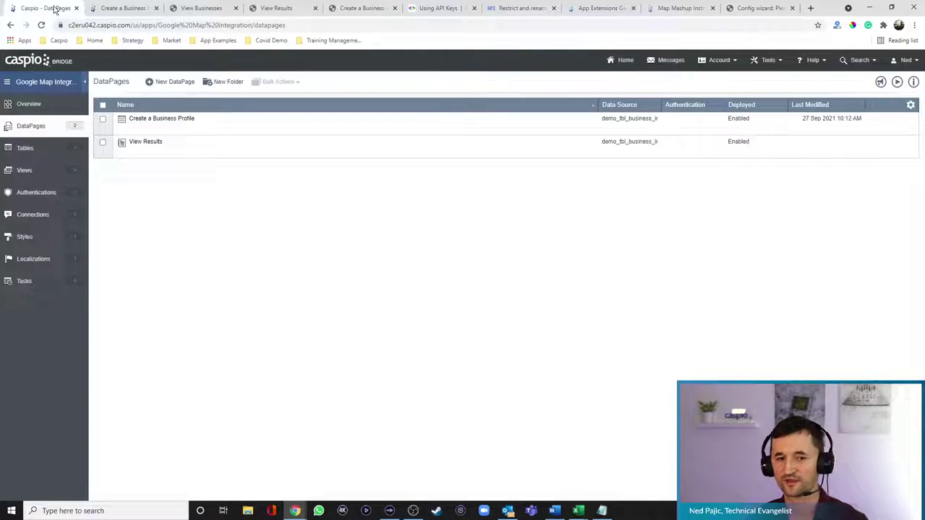
left_click(721, 61)
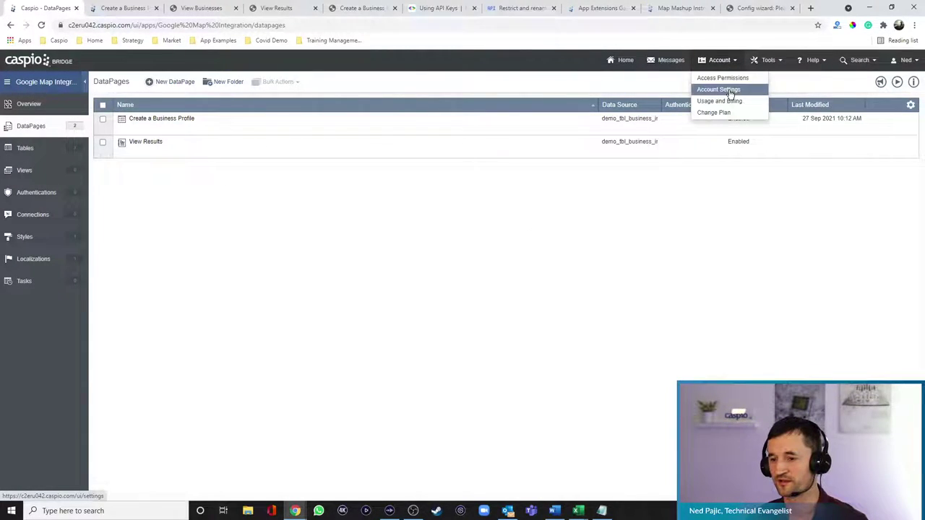
left_click(730, 91)
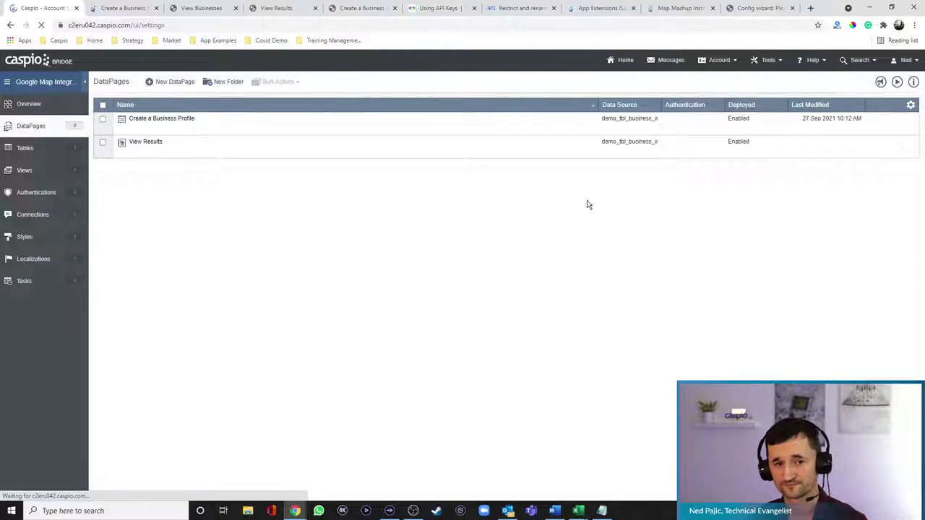
left_click_drag(123, 245, 181, 245)
key("ctrl+c")
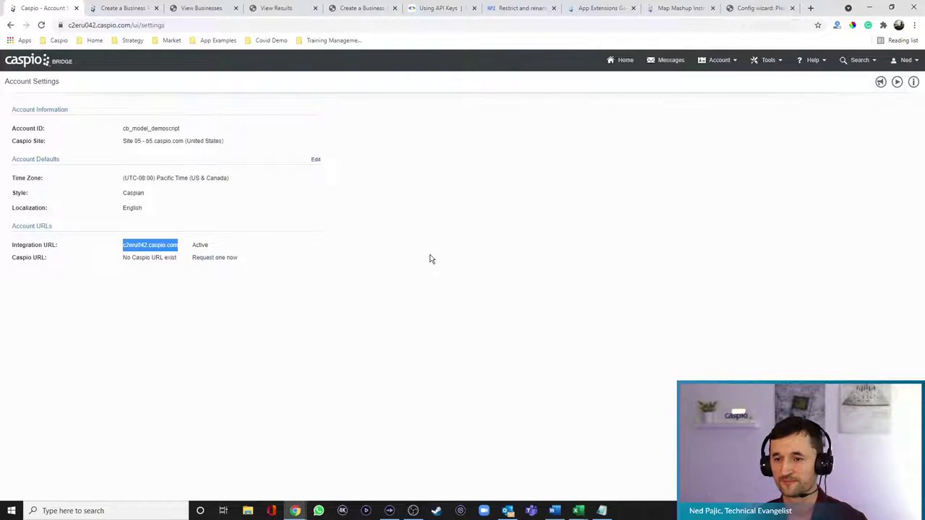
Step: Enter the copied Integration URL as the Caspio URL on the Map Mashup page and continue to the configuration wizard
left_click(758, 8)
left_click(466, 150)
key("ctrl+v")
left_click(460, 172)
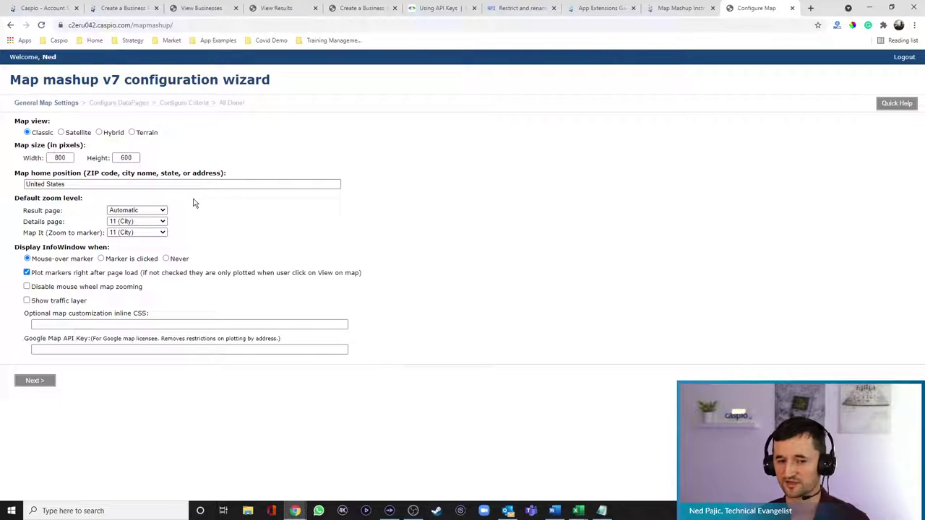
Step: Fill in the Google Map API key in the general map settings and proceed to the DataPages configuration
left_click(36, 381)
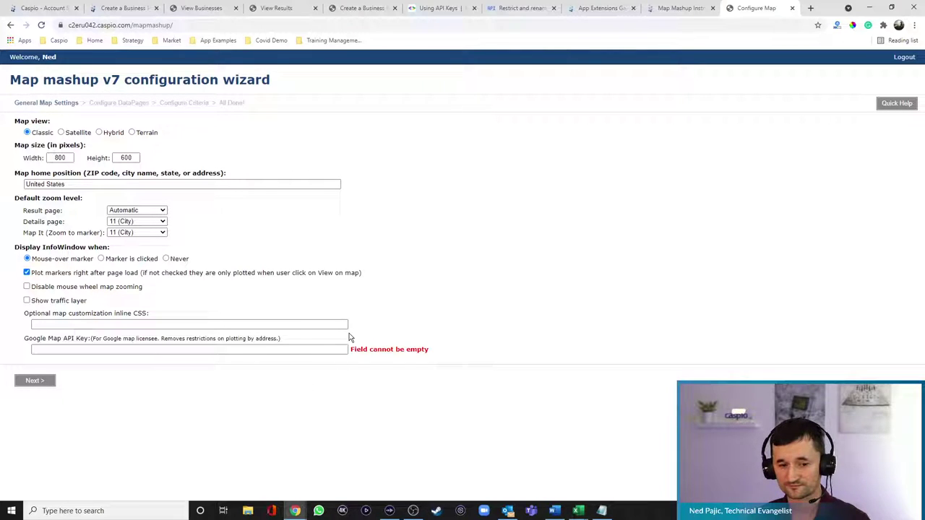
left_click(75, 350)
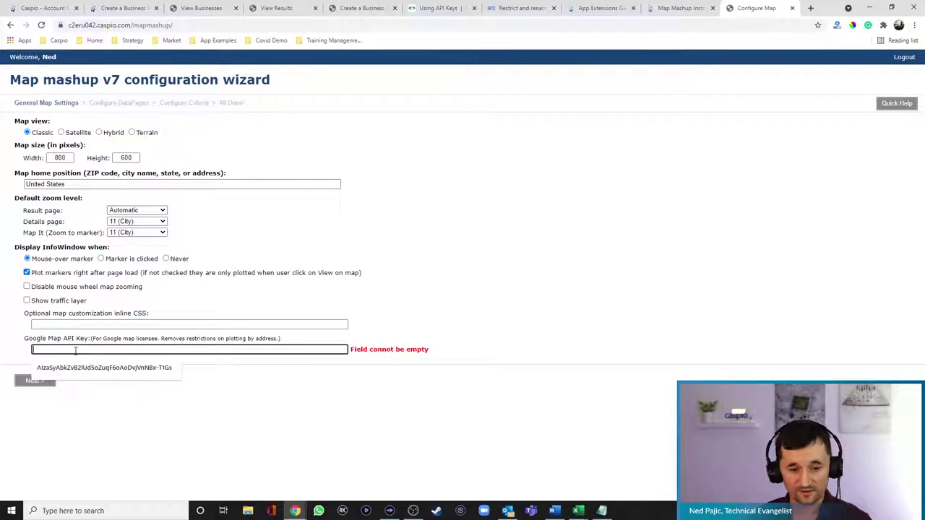
left_click(80, 368)
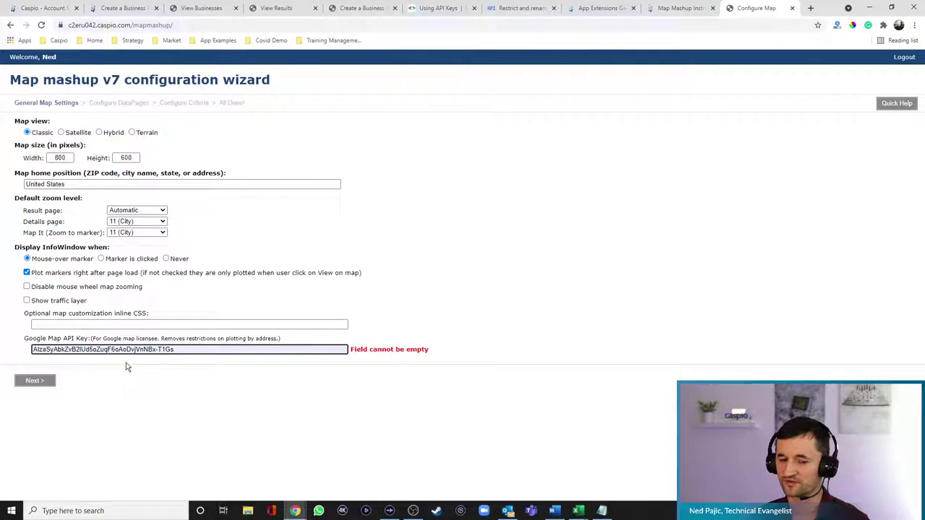
left_click(36, 382)
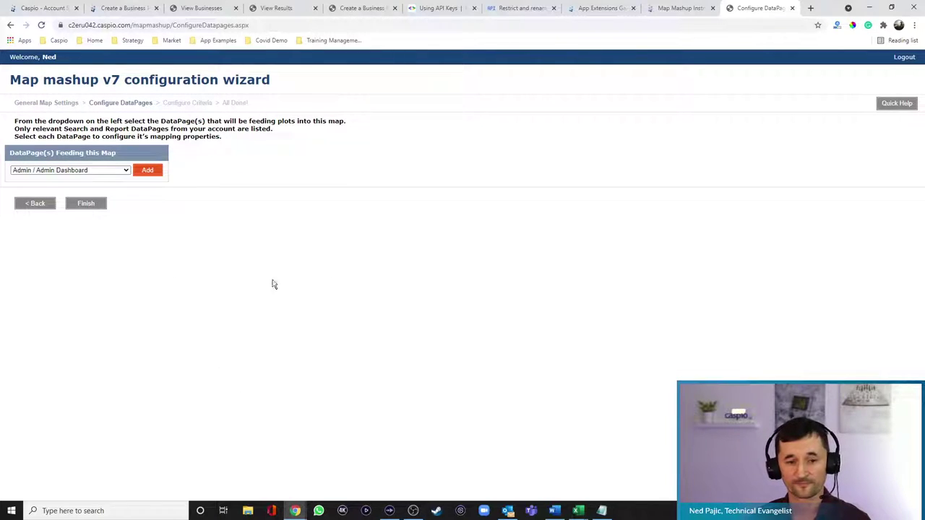
Step: Check the name of the results DataPage in the Google Map Integration app, and return to the mashup wizard
left_click(109, 172)
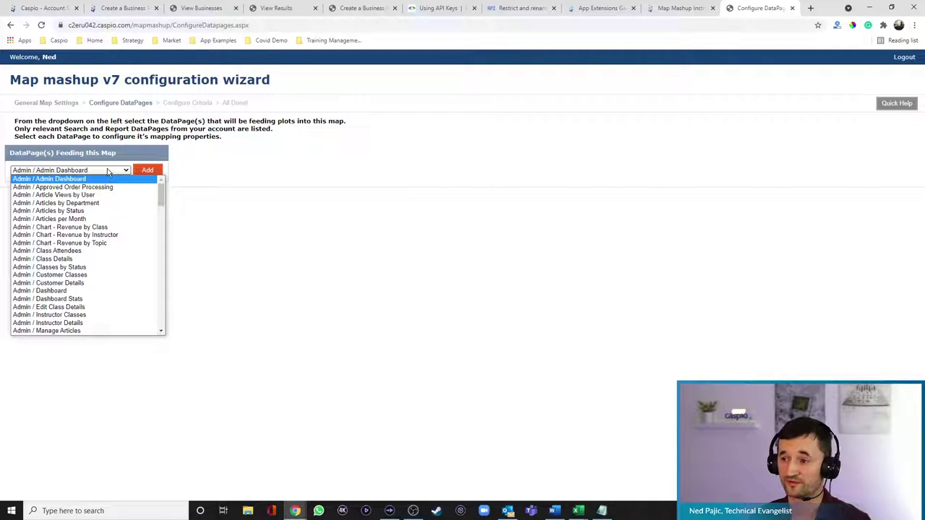
left_click(289, 165)
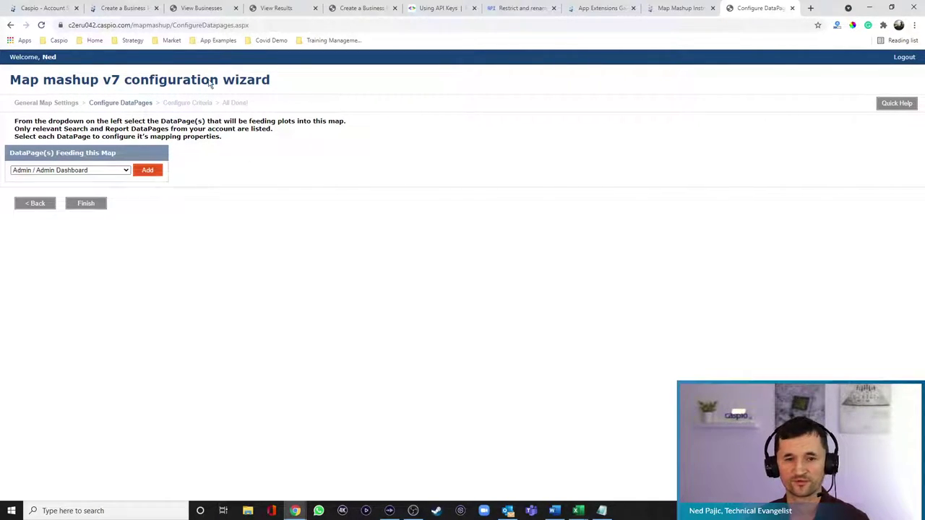
left_click(51, 10)
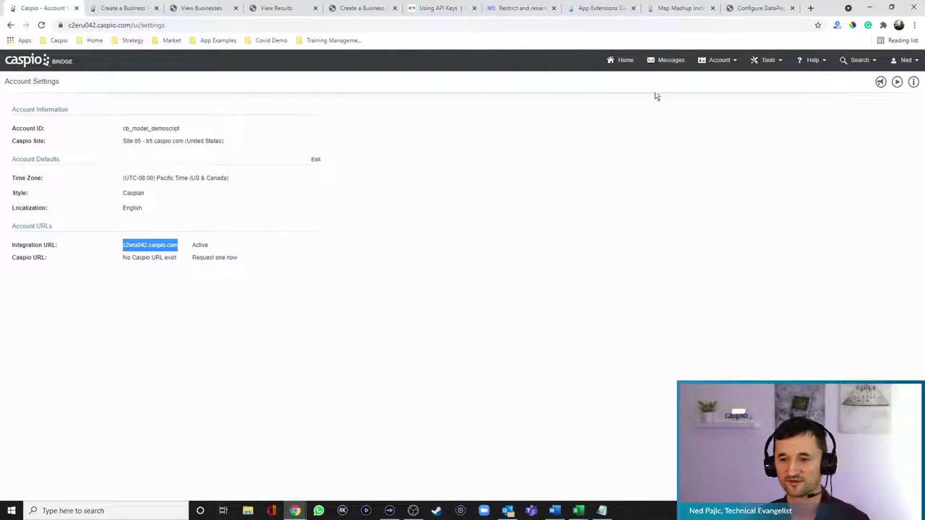
left_click(622, 61)
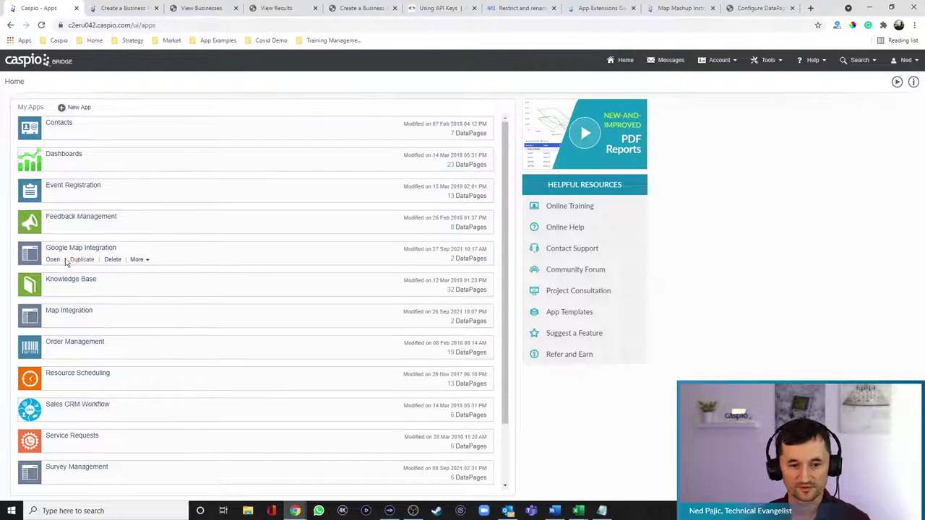
left_click(52, 260)
left_click(30, 126)
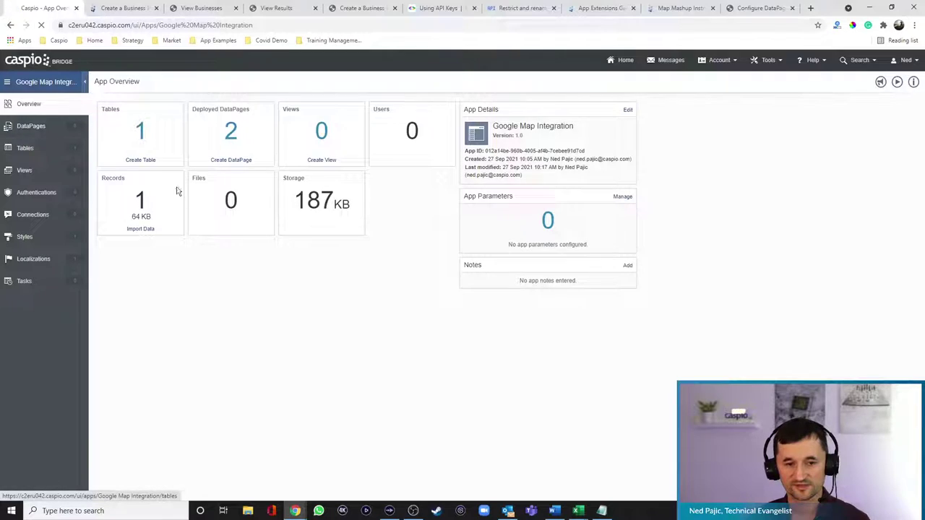
mouse_move(138, 150)
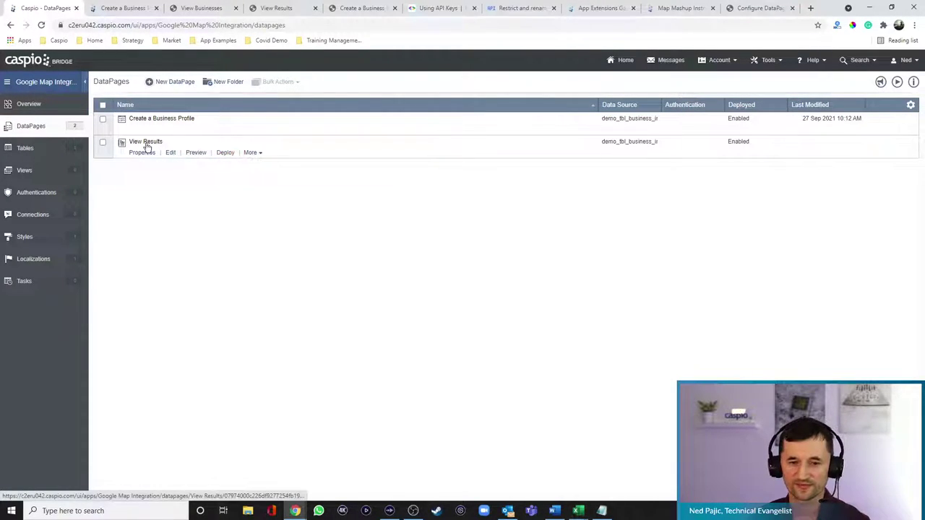
left_click(743, 10)
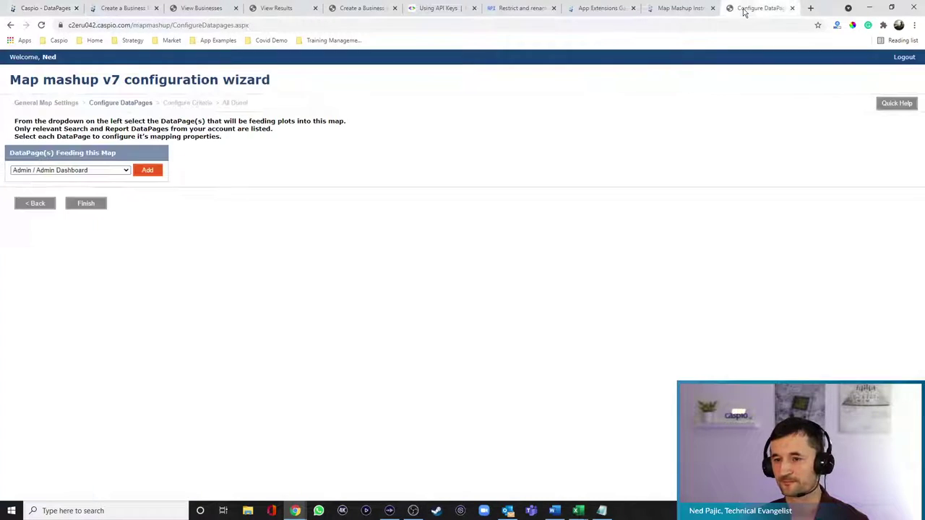
Step: Add the View Results DataPage to the DataPages feeding the map
left_click(97, 172)
left_click_drag(160, 194, 159, 327)
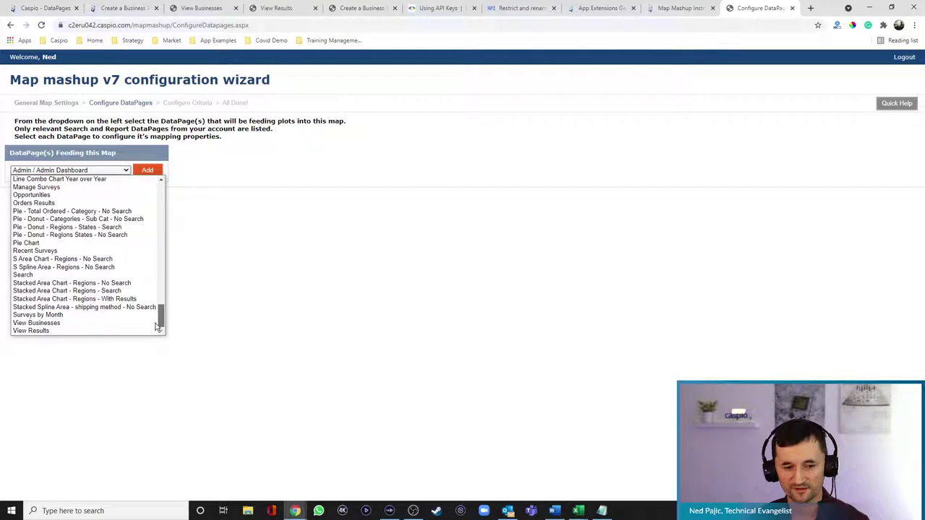
left_click(62, 325)
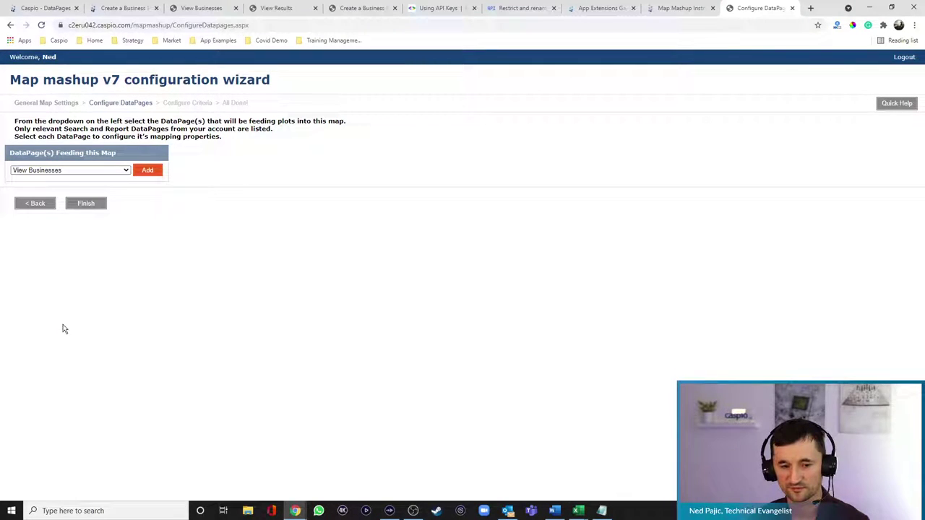
left_click(79, 172)
scroll(103, 291, "down", 1)
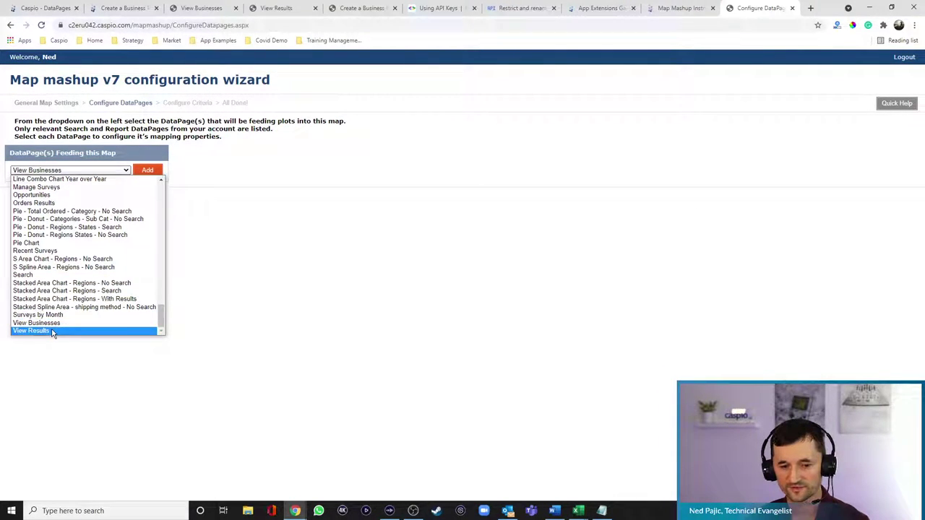
left_click(41, 331)
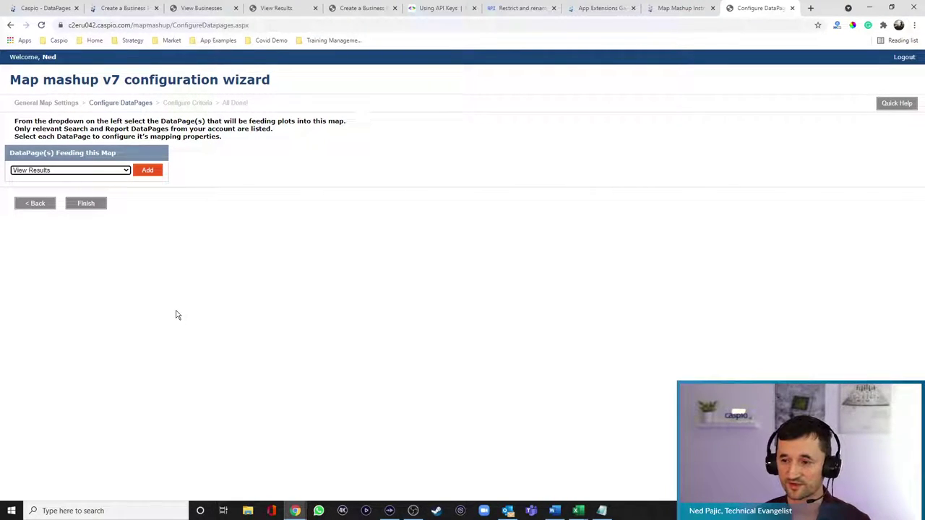
left_click(154, 175)
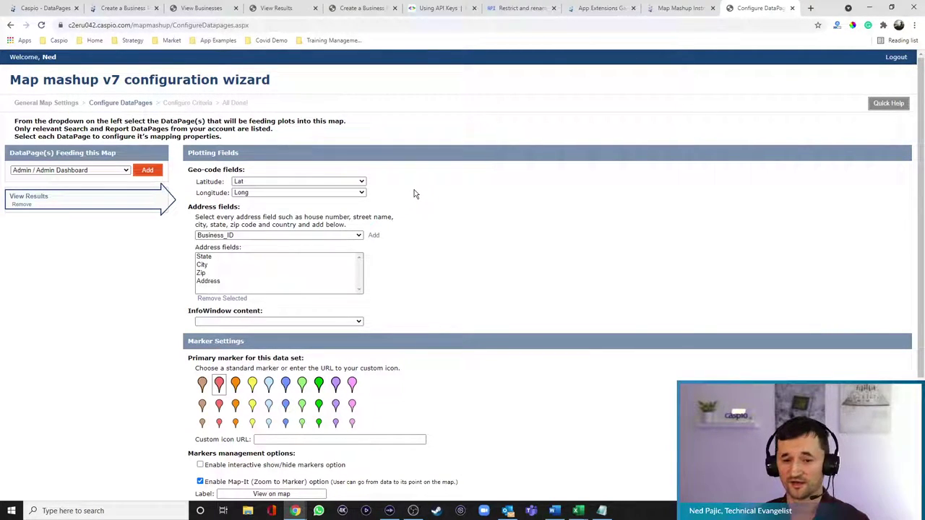
Step: Configure View Results with Lat as the latitude field, the large blue marker and the map shown on the Details Page
left_click(278, 182)
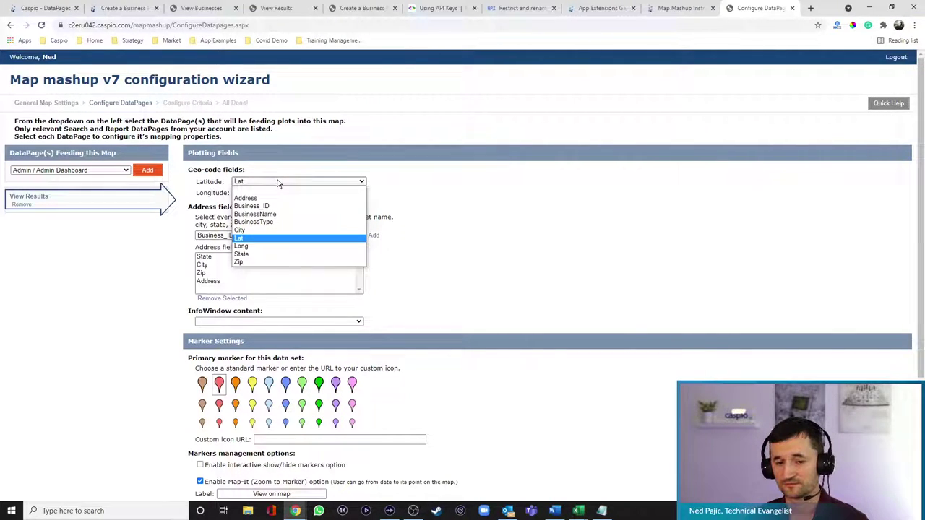
left_click(239, 238)
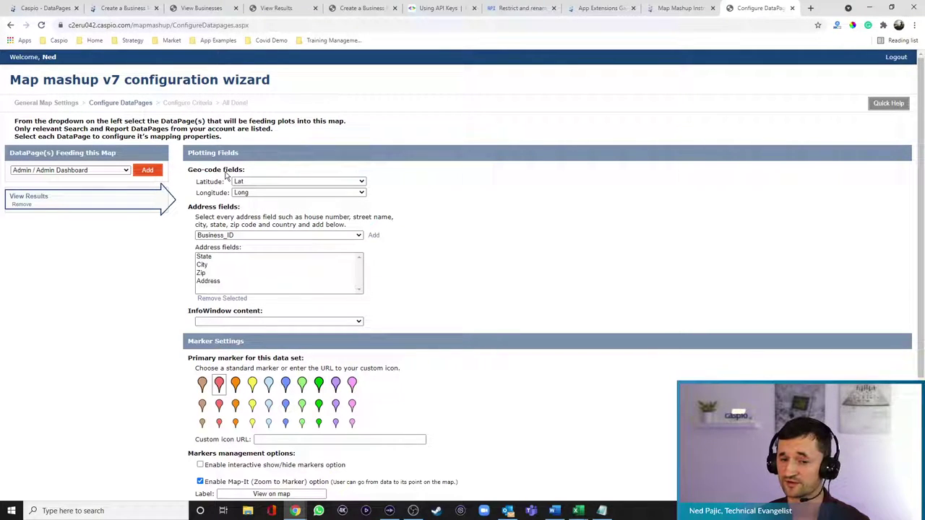
scroll(547, 228, "down", 3)
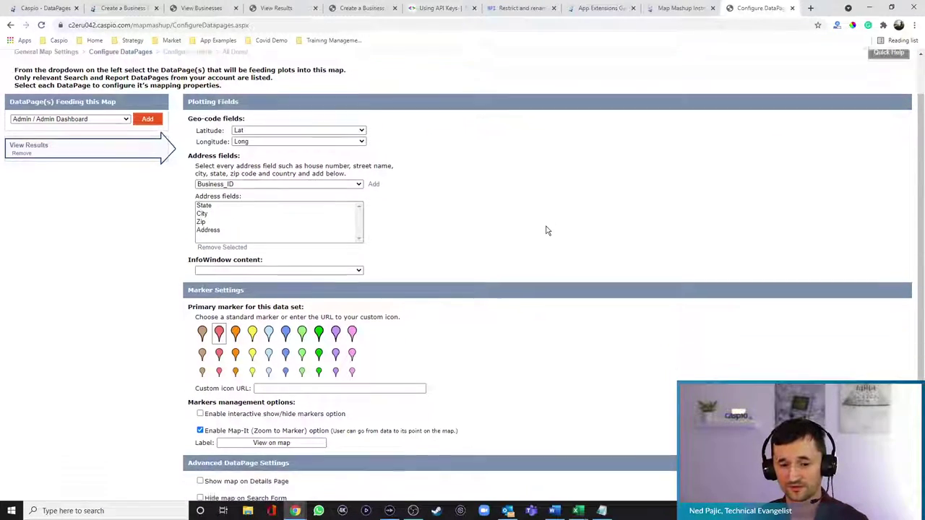
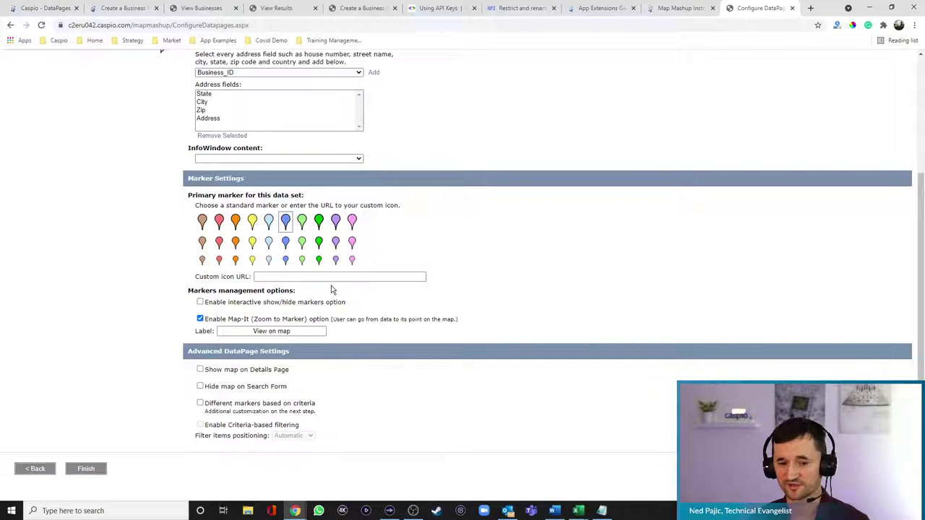
left_click(234, 371)
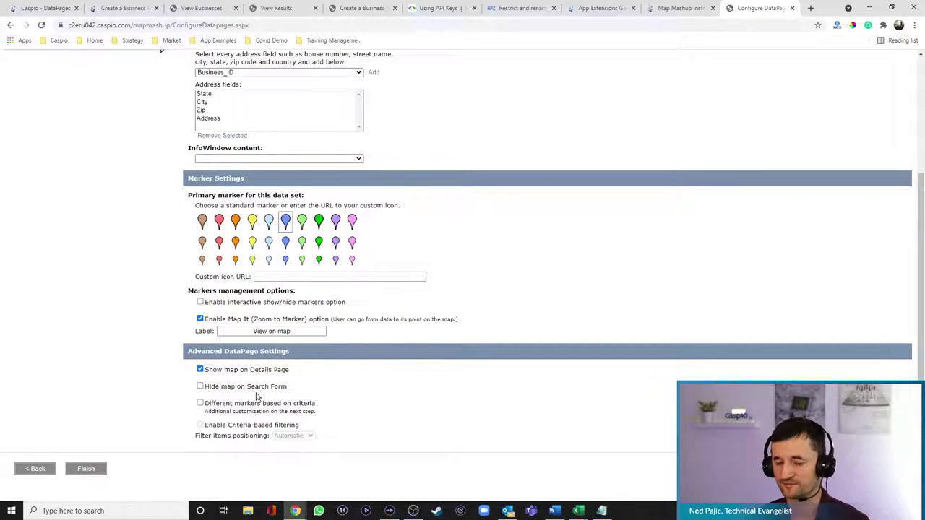
Step: Examine the published View Results page, and review the wizard's standard marker and custom icon options
left_click(280, 8)
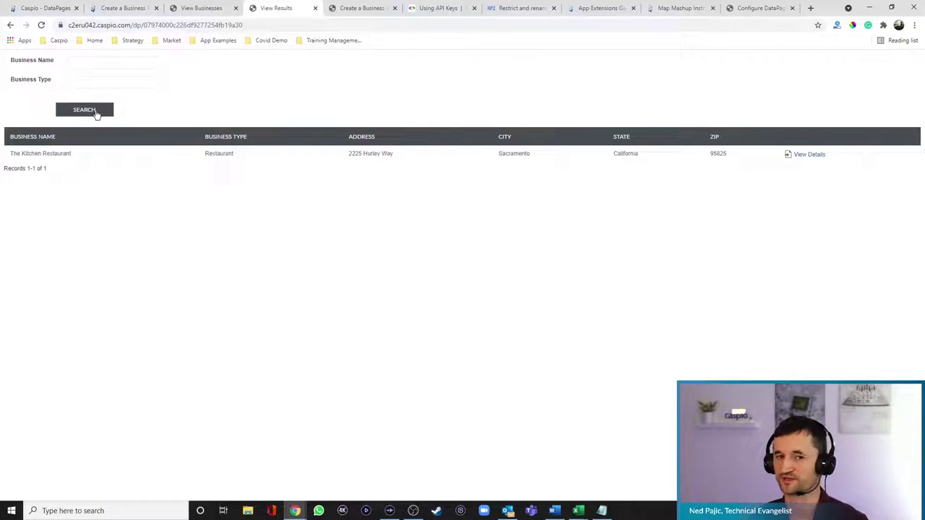
left_click(764, 10)
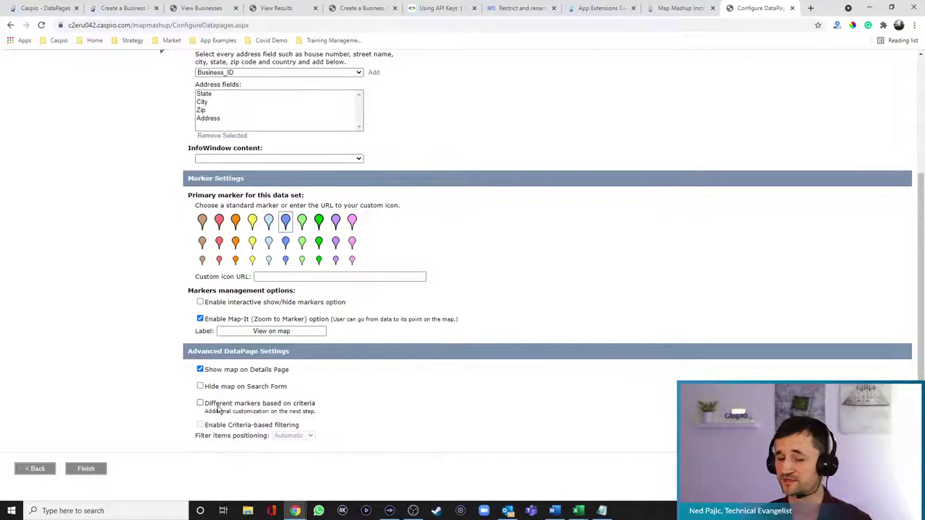
scroll(578, 296, "up", 2)
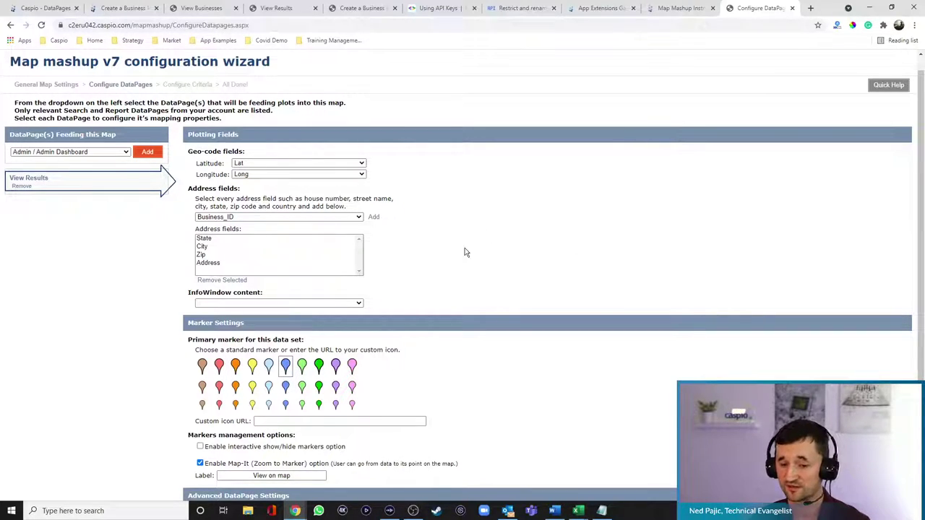
left_click(269, 369)
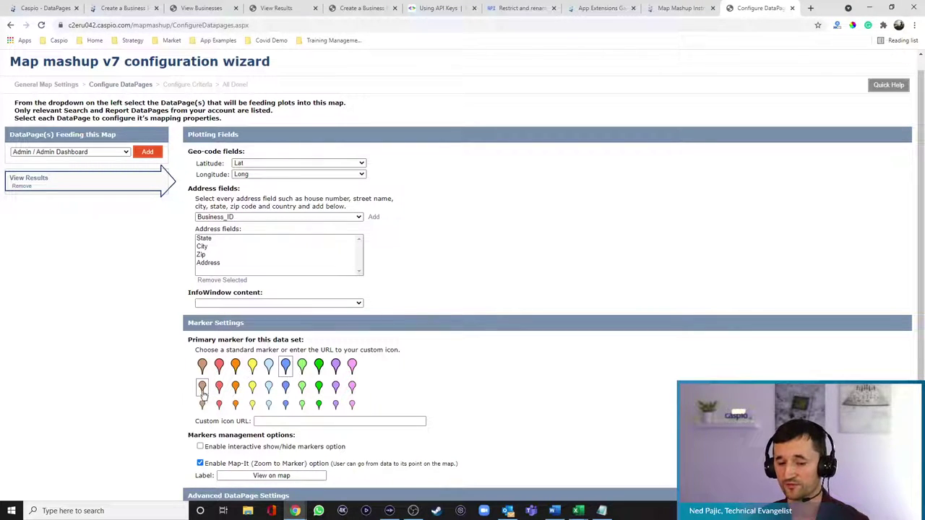
scroll(629, 358, "down", 2)
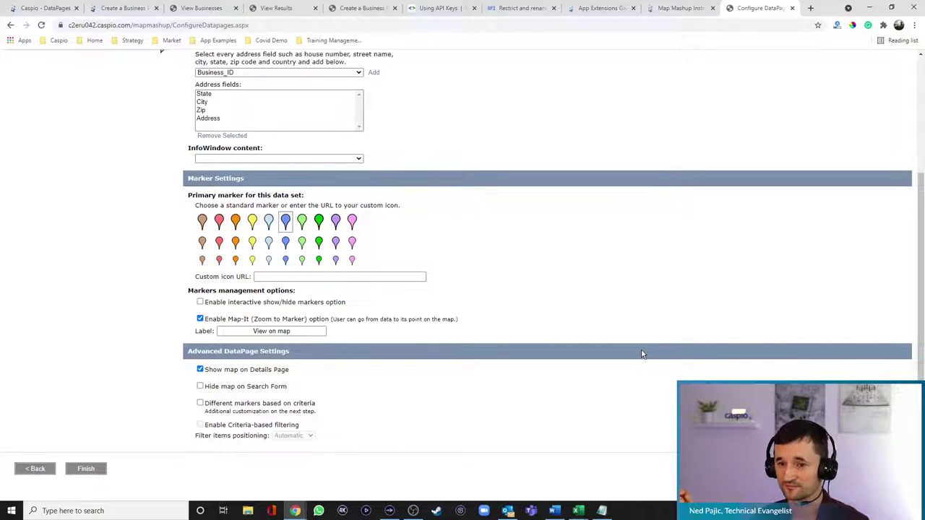
left_click(304, 280)
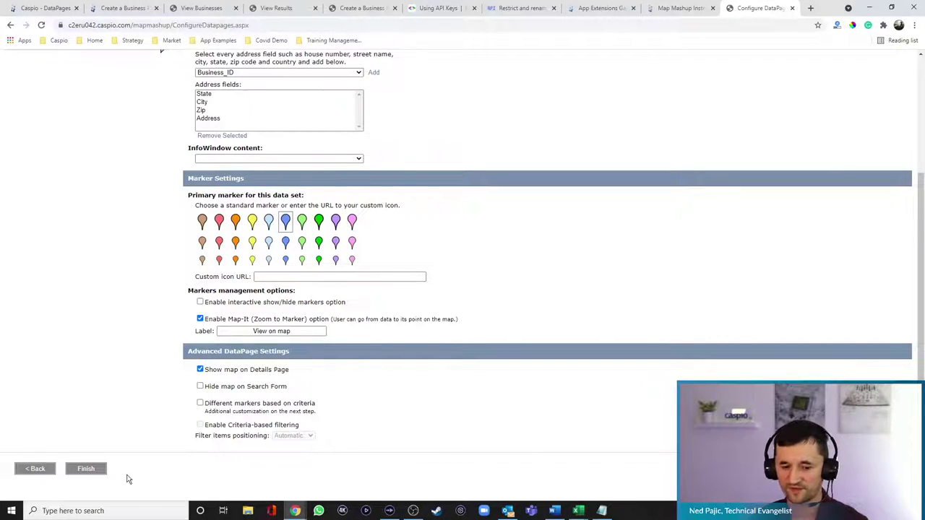
Step: Finish the map mashup configuration and copy the generated code snippet for the web page
left_click(85, 470)
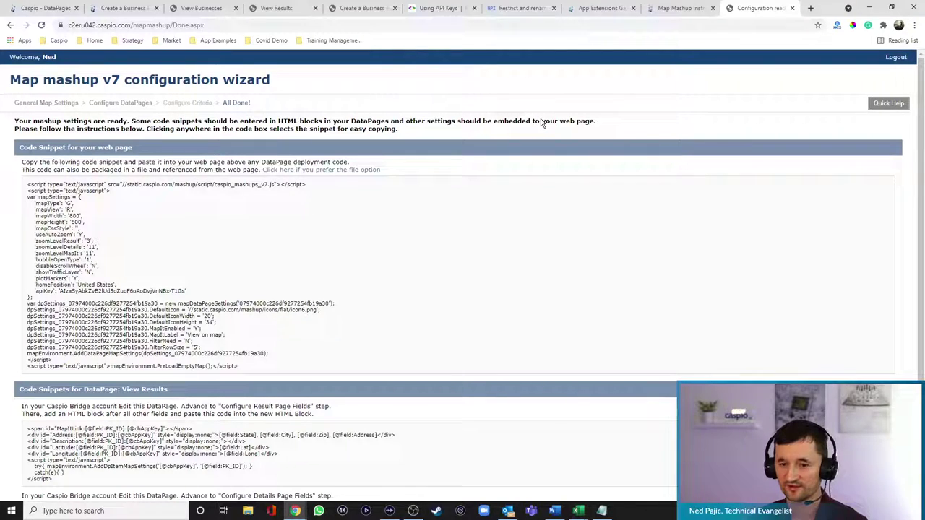
left_click_drag(250, 370, 26, 186)
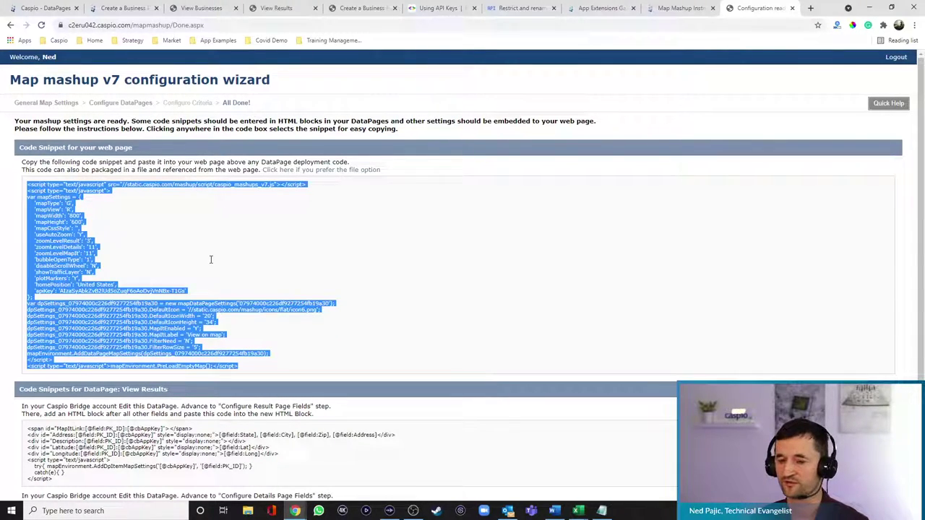
Step: Open the View Results DataPage for editing in Caspio Bridge and advance to Configure Search Fields
left_click(57, 9)
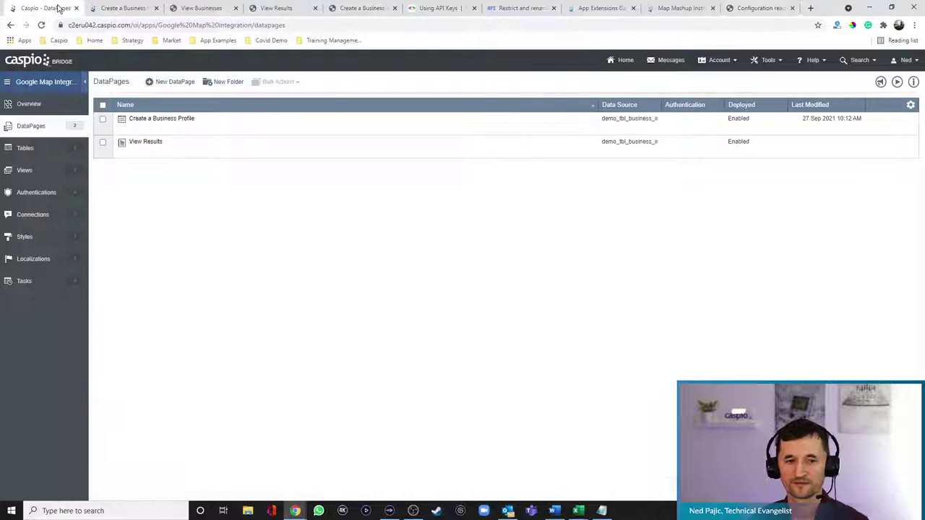
left_click(169, 152)
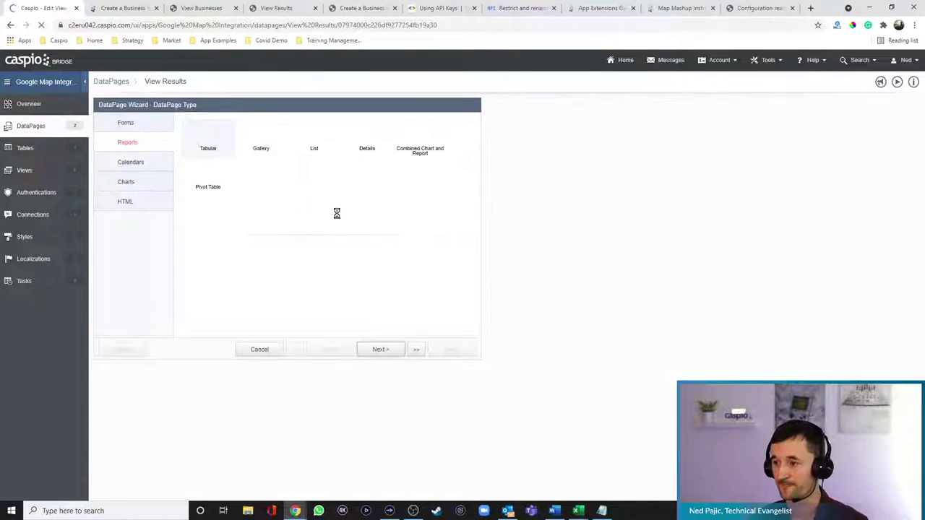
left_click(382, 353)
left_click(382, 352)
left_click(382, 351)
left_click(381, 351)
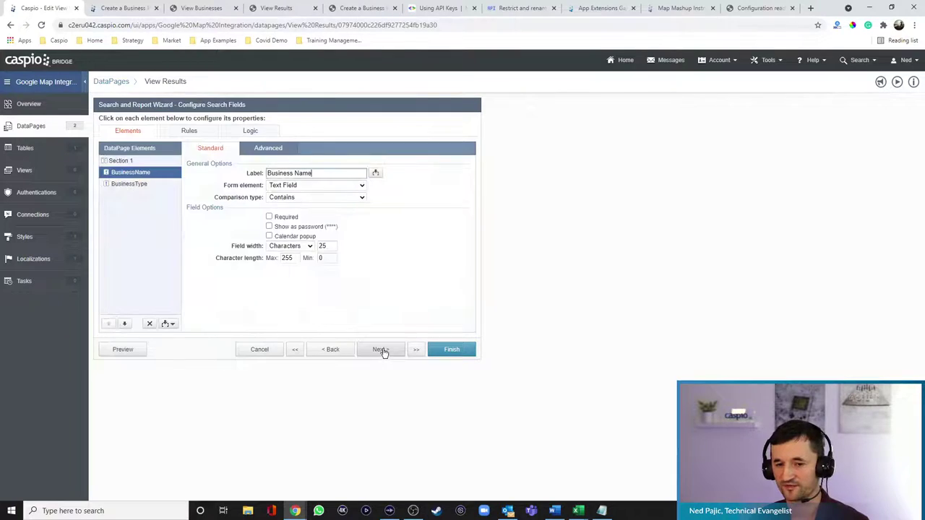
Step: Add a header and footer to the search form, disable the header's HTML editor, and paste the web page snippet containing the API key into it
left_click(173, 325)
left_click(141, 378)
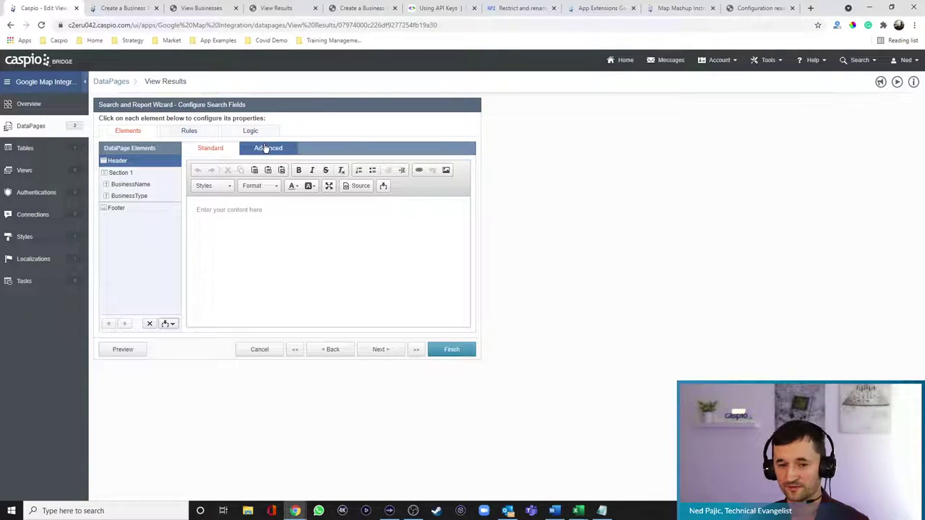
left_click(267, 148)
left_click(307, 178)
left_click(221, 149)
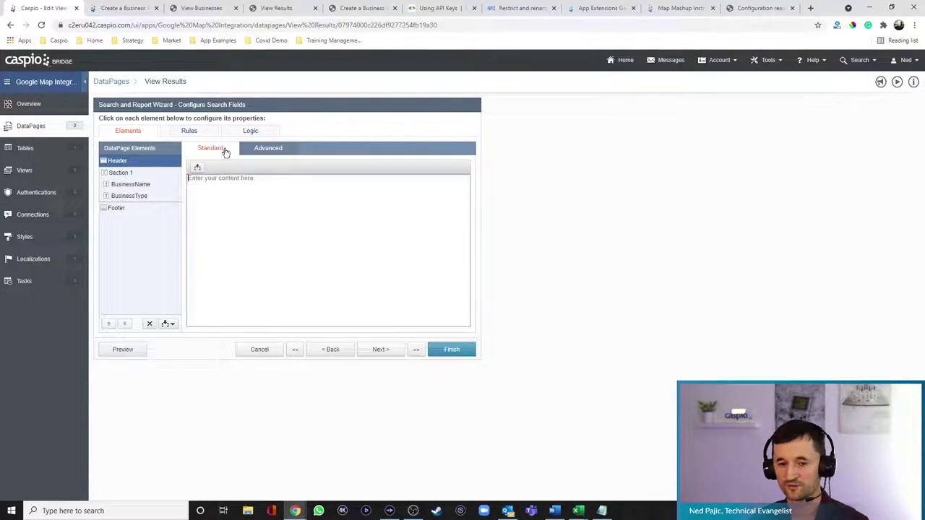
left_click(293, 178)
key("ctrl+v")
left_click_drag(475, 256, 464, 189)
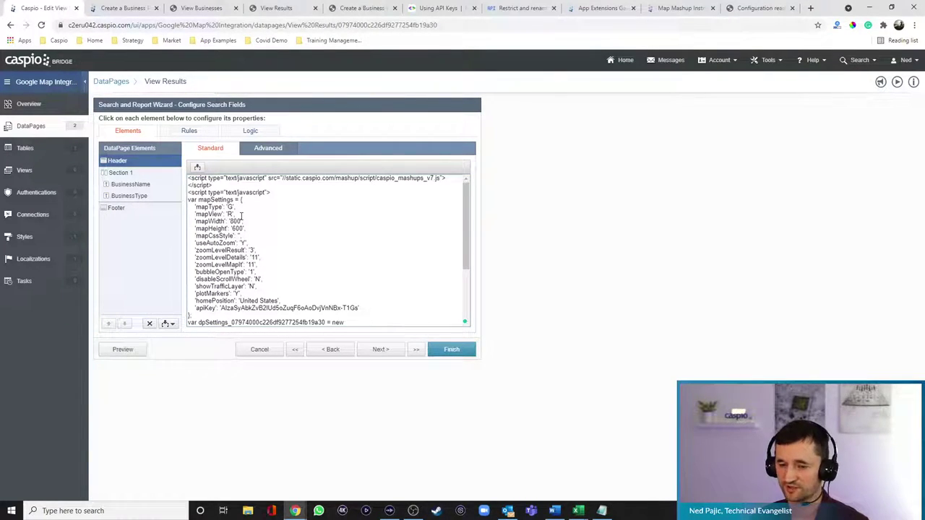
Step: Copy the View Results snippet intended for the Configure Result Page Fields step from the mashup wizard
left_click(749, 11)
scroll(351, 223, "down", 3)
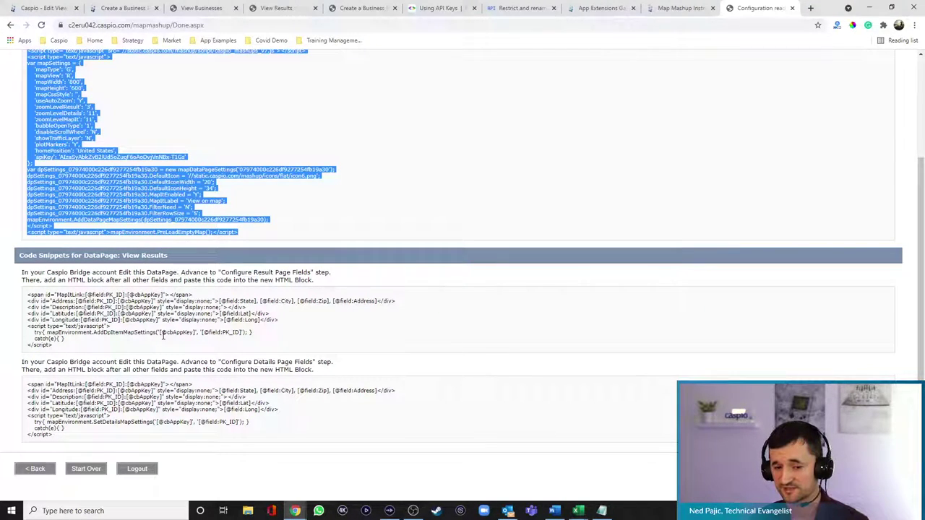
left_click_drag(57, 346, 26, 295)
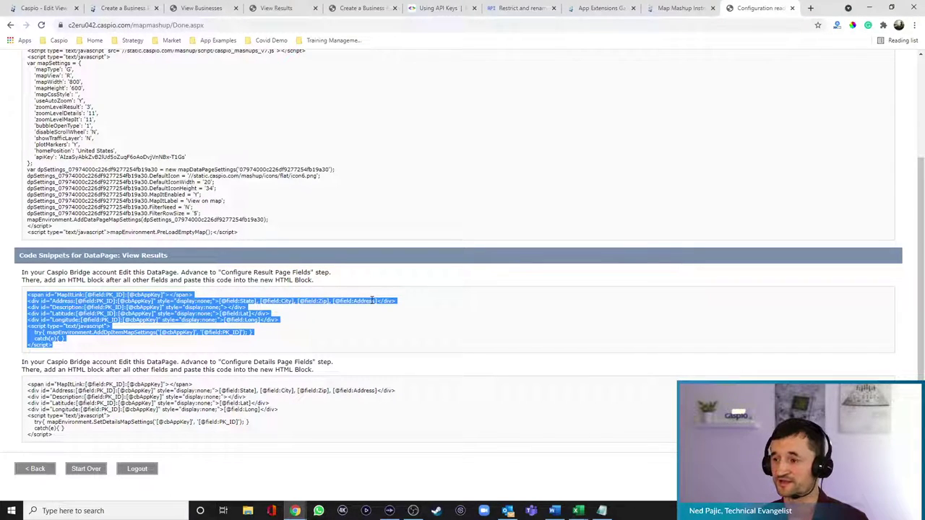
Step: Advance View Results to Configure Results Page Fields and add an HTML block after the Zip field
left_click(58, 8)
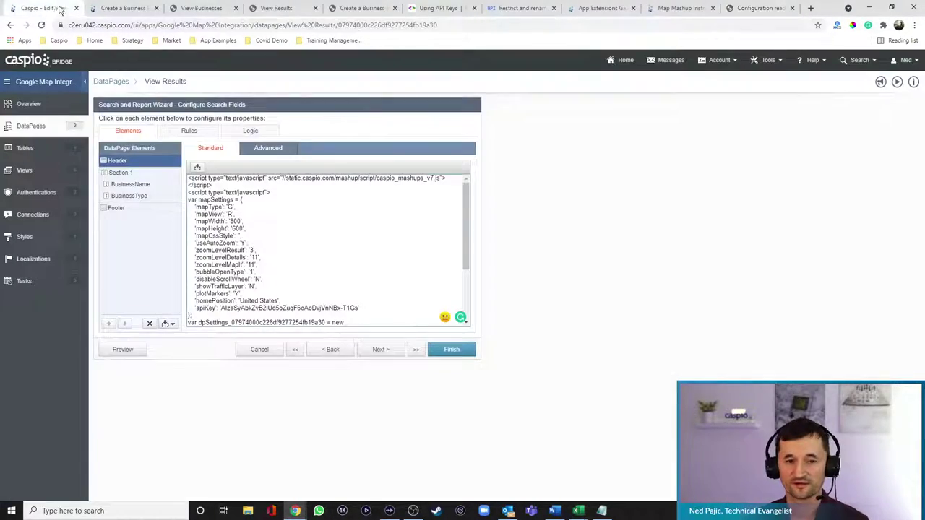
left_click(379, 350)
left_click(382, 351)
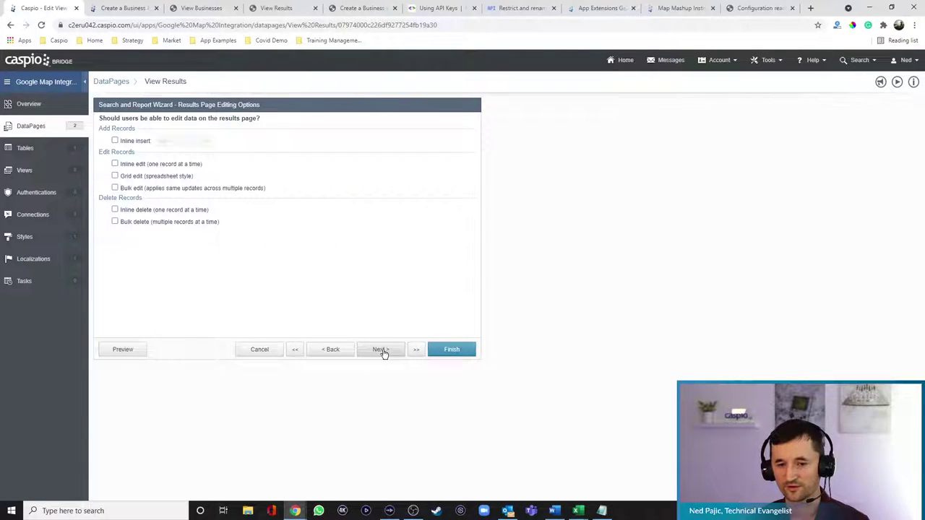
left_click(381, 351)
left_click(168, 325)
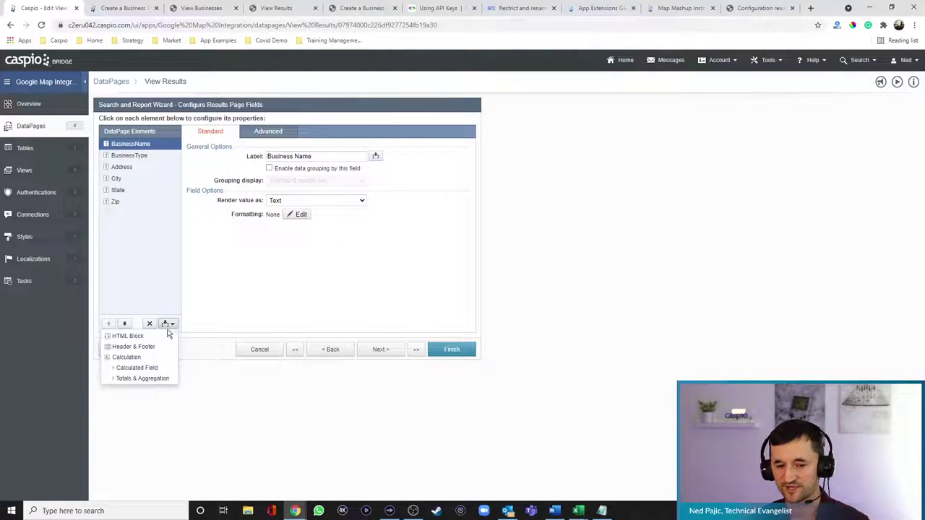
left_click(165, 336)
left_click(124, 323)
left_click(124, 324)
left_click(124, 324)
left_click(125, 323)
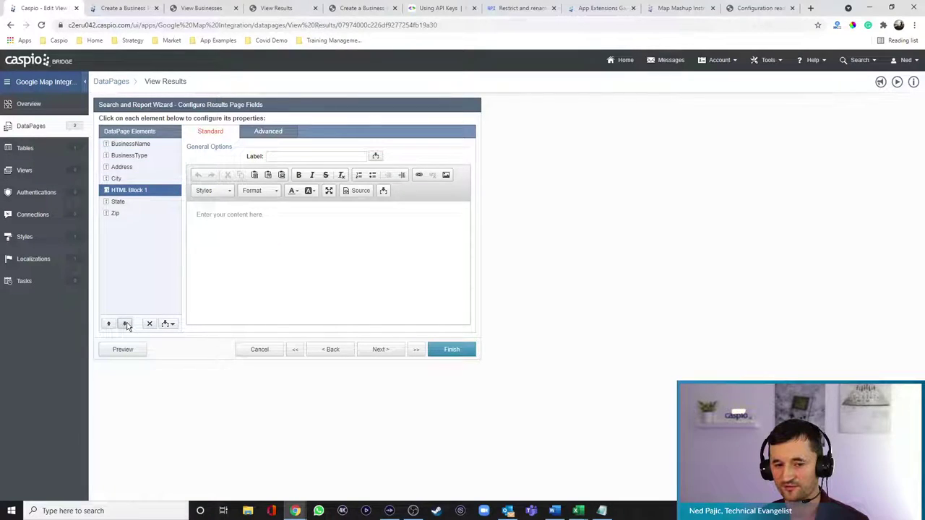
left_click(125, 324)
left_click(124, 324)
Step: Disable the HTML editor for the results page's HTML block and paste the results page map snippet into it
left_click(279, 134)
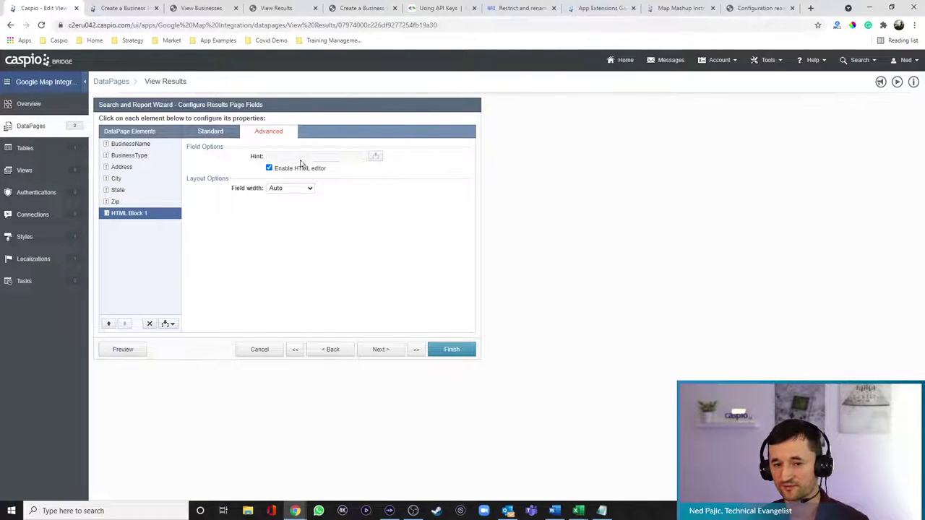
left_click(300, 169)
left_click(210, 131)
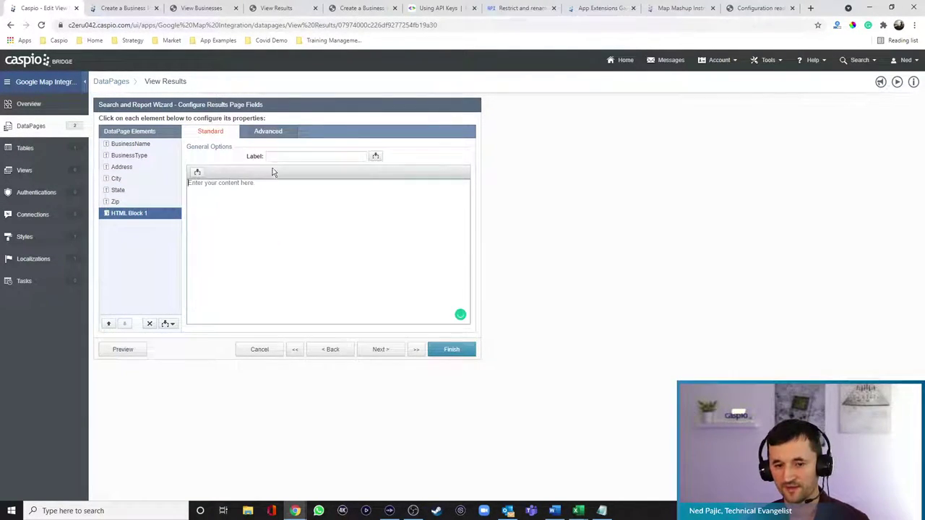
left_click(279, 180)
type("<span id=\"MapItLink_[@field:PK_ID]_[@cbAppKey]\"></span> <div id=\"Address_[@field:PK_ID]_[@cbAppKey]\" style=\"display:none;\">[@field:State], [@field:City], [@field:Zip], [@field:Address]</div> <div id=\"Description_[@field:PK_ID]_[@cbAppKey]\" style=\"display:none;\"></div> <div id=\"Latitude_[@field:PK_ID]_[@cbAppKey]\" style=\"display:none;\">[@field:Lat]</div> <div id=\"Longitude_[@field:PK_ID]_[@cbAppKey]\" style=\"display:none;\">[@field:Long]</div> <script type=\"text/javascript\">   try{ mapEnvironment.AddDpItemMapSettings('[@cbAppKey]', '[@field:PK_ID]'); }   catch(e){ } </script>")
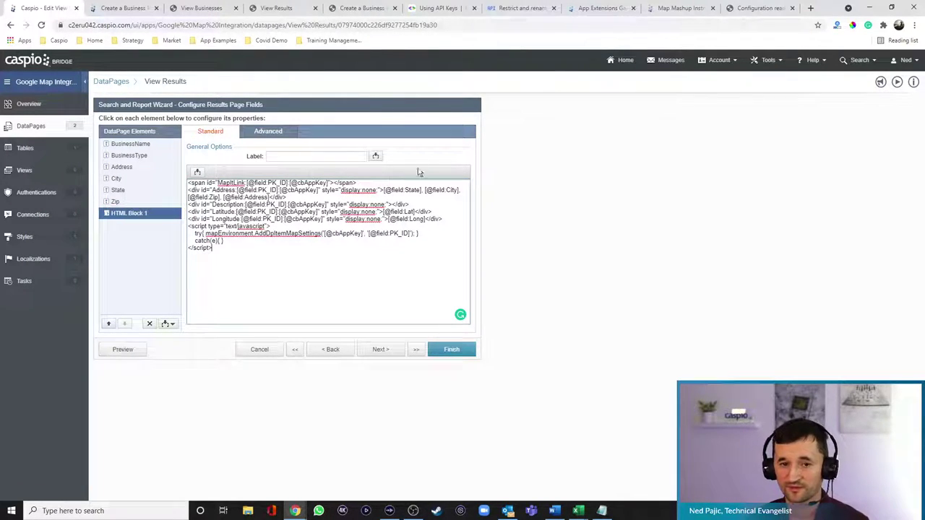
Step: Copy the View Results snippet intended for the Configure Details Page Fields step from the mashup wizard
left_click(759, 10)
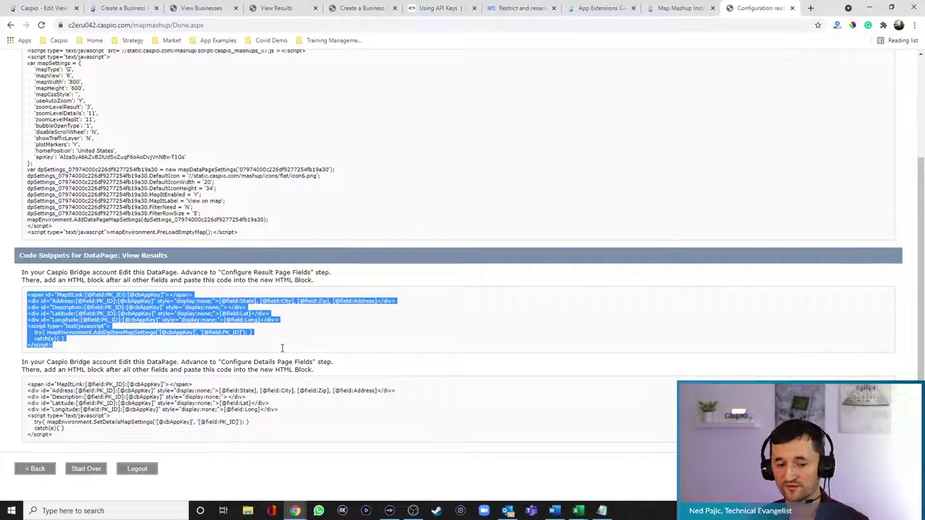
left_click_drag(73, 436, 27, 385)
key("ctrl+c")
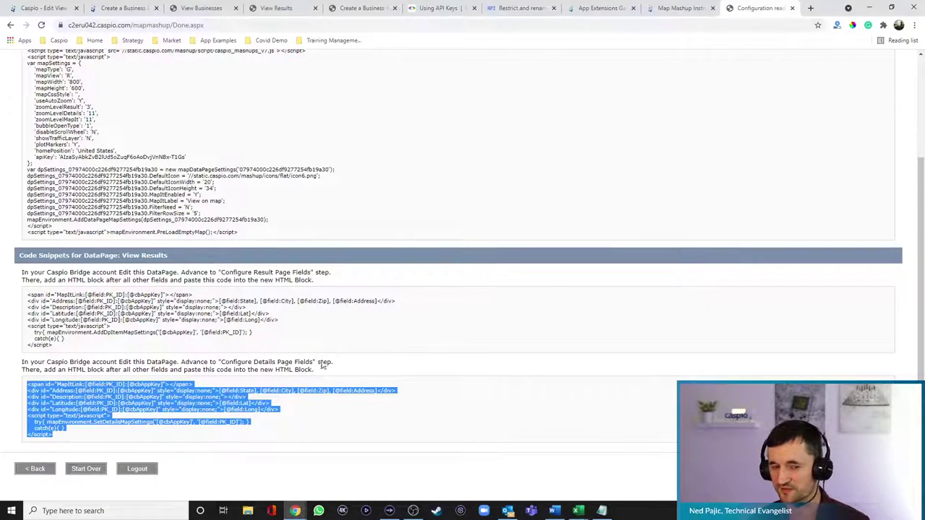
Step: Advance View Results to Configure Details Page Fields and add an HTML block after the Zip field
left_click(60, 10)
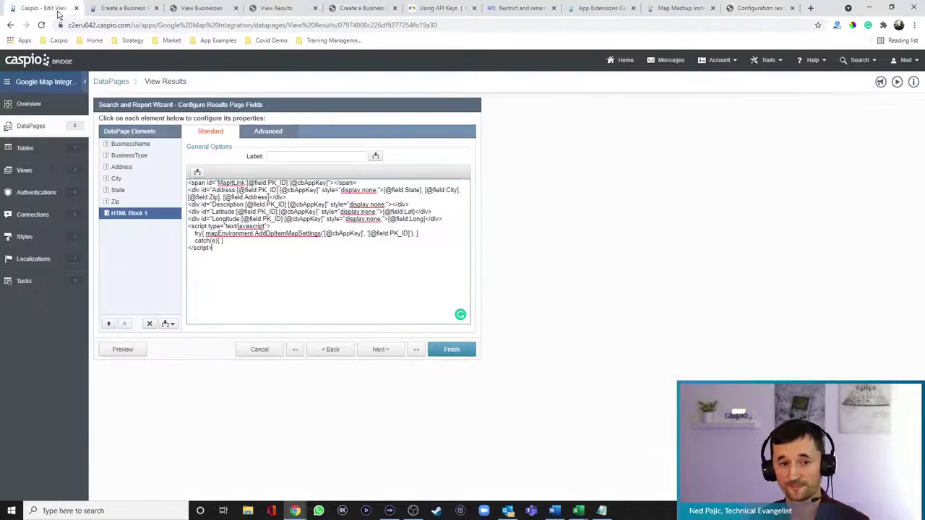
left_click(383, 350)
left_click(384, 351)
left_click(385, 351)
left_click(384, 352)
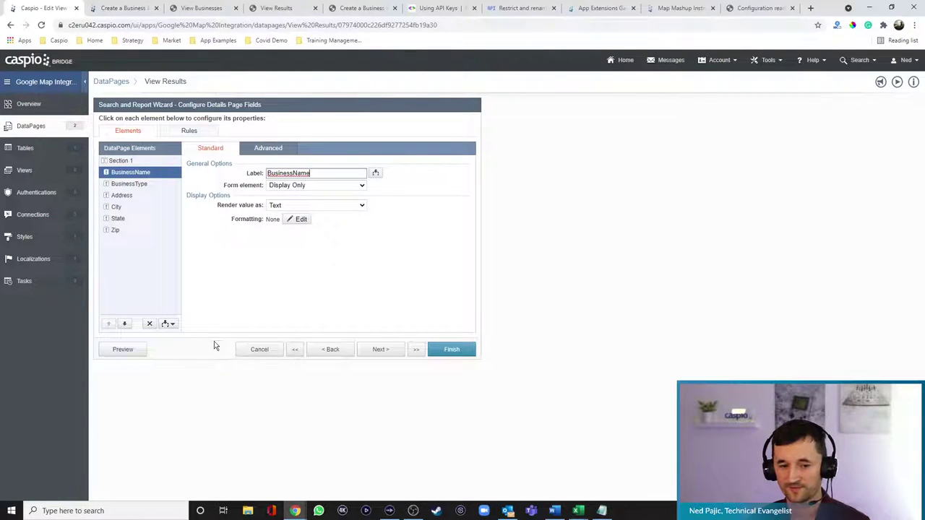
left_click(167, 325)
left_click(146, 345)
left_click(125, 324)
left_click(124, 323)
left_click(124, 324)
left_click(124, 324)
left_click(124, 324)
left_click(124, 323)
Step: Disable the HTML editor for the details page's HTML block, paste the details page snippet into it, and save the DataPage
left_click(268, 148)
left_click(270, 172)
left_click(211, 148)
left_click(264, 195)
key("ctrl+v")
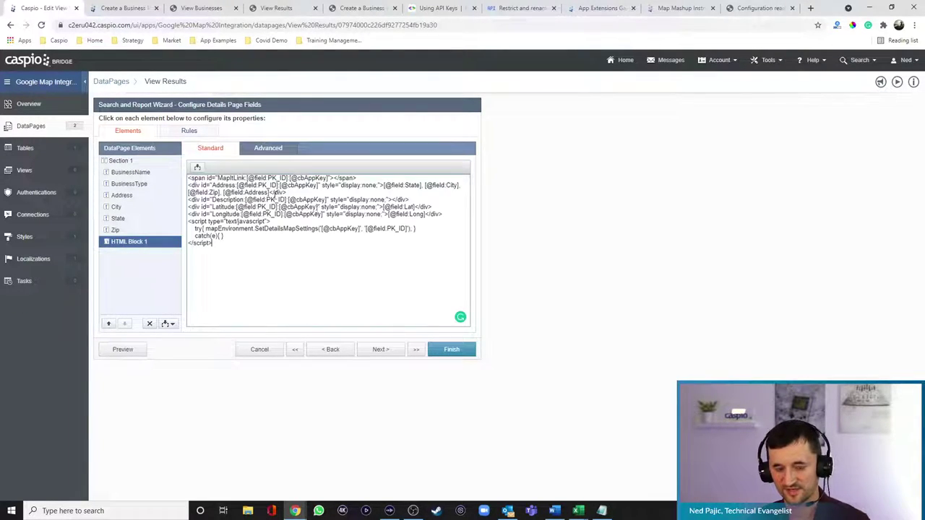
left_click(451, 350)
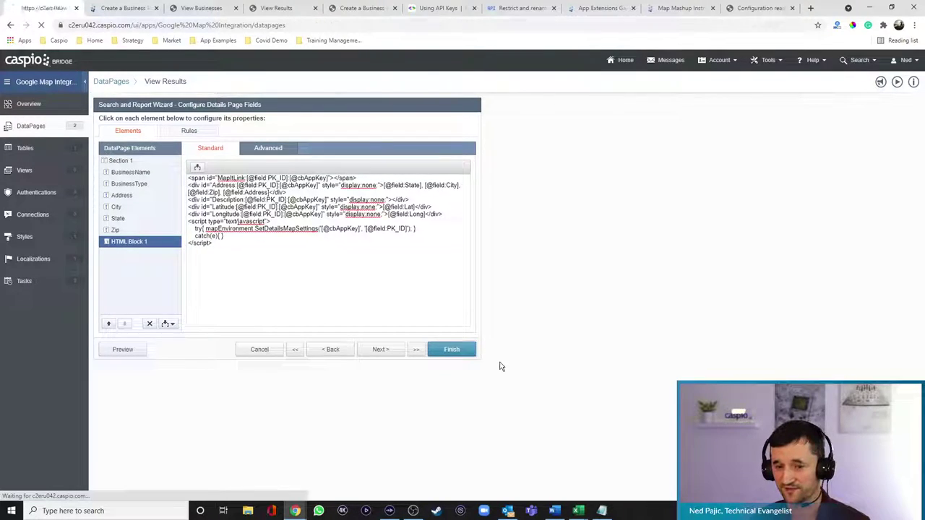
Step: Reload the published View Results page and open the map marker's info window to check its address content
left_click(280, 9)
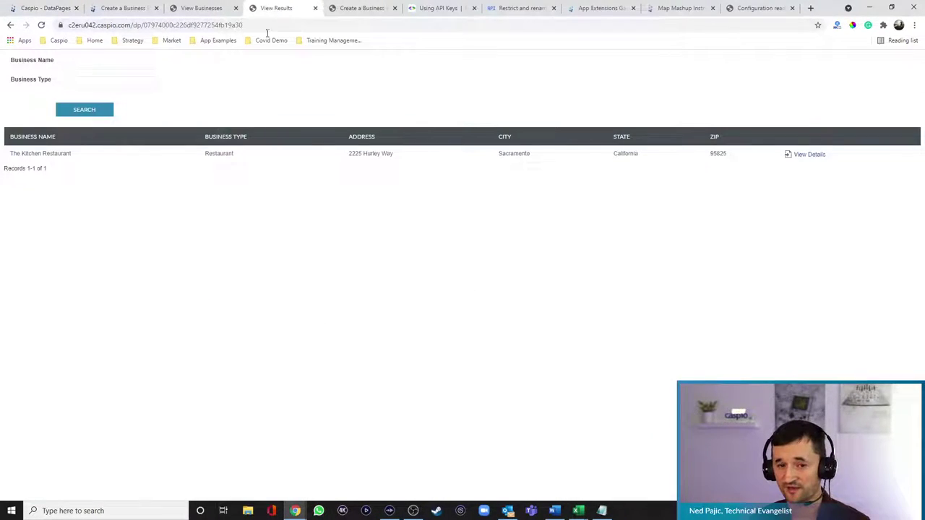
left_click(41, 25)
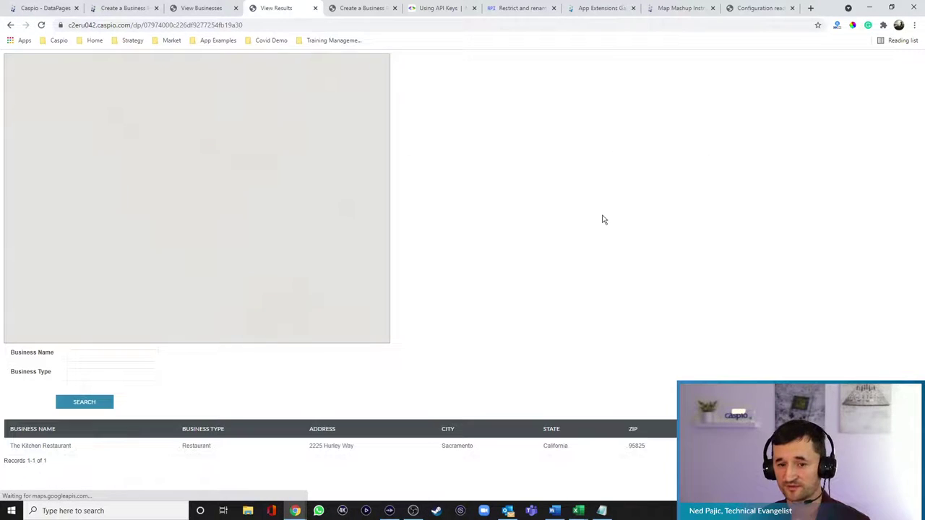
left_click(197, 190)
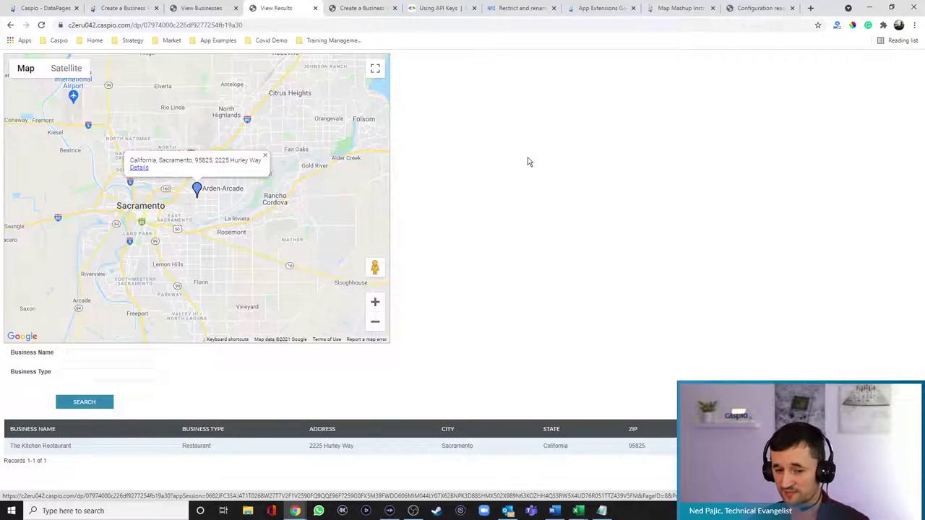
Step: Reopen View Results for editing at Configure Results Page Fields and open the code of its HTML block
left_click(45, 8)
left_click(171, 153)
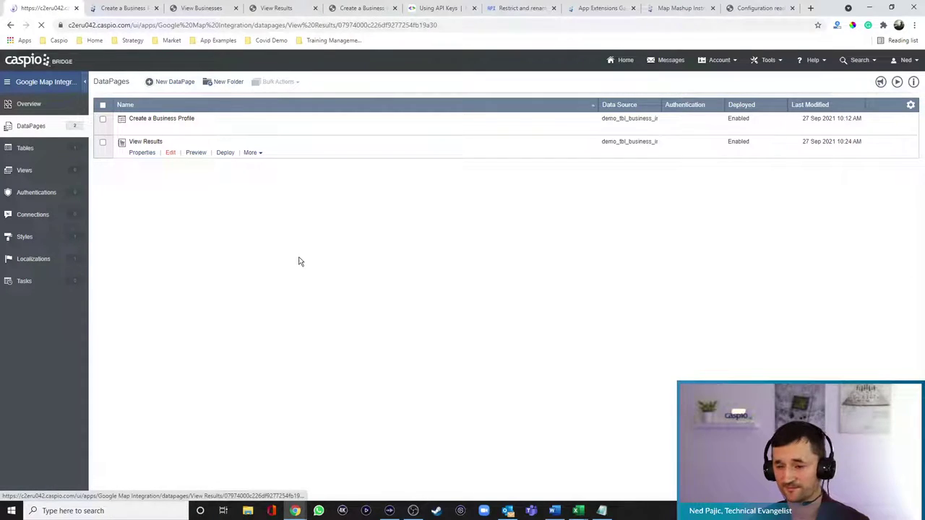
left_click(378, 349)
left_click(380, 350)
left_click(383, 350)
left_click(383, 350)
left_click(385, 350)
left_click(386, 350)
left_click(387, 349)
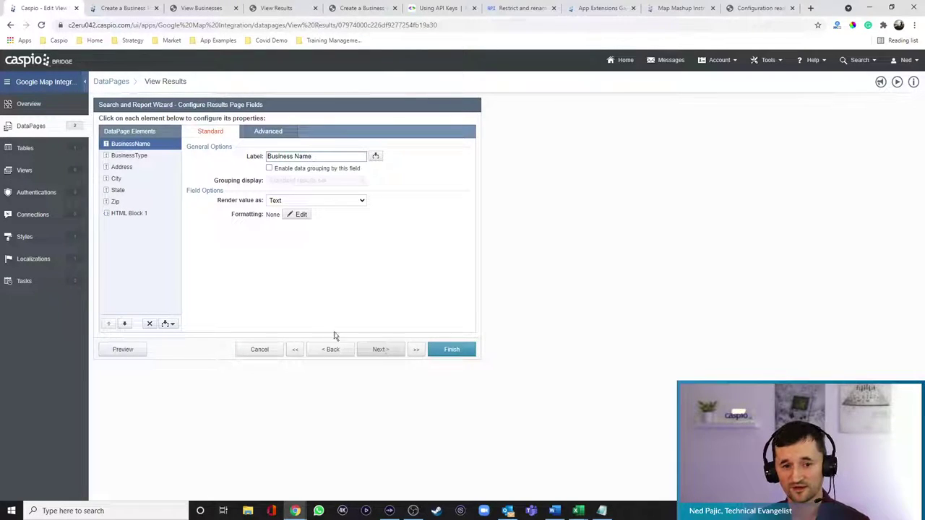
left_click(134, 216)
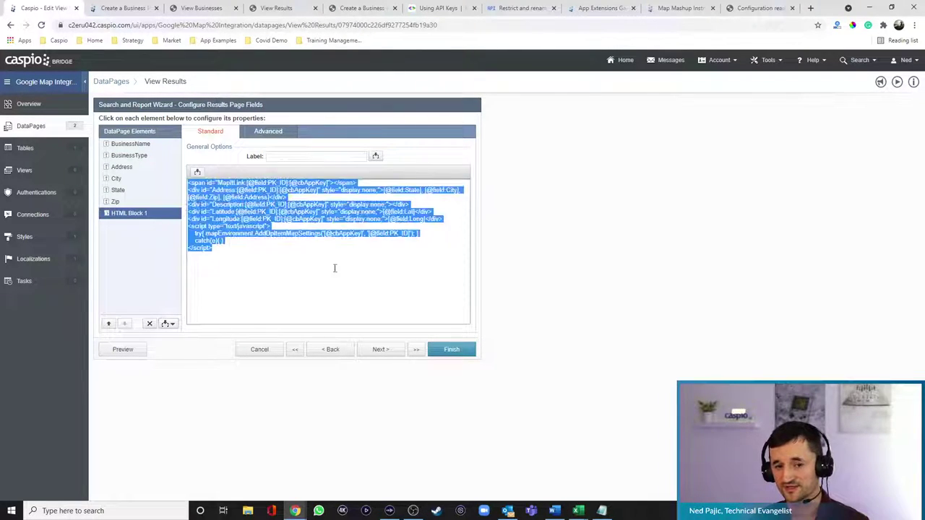
left_click(395, 250)
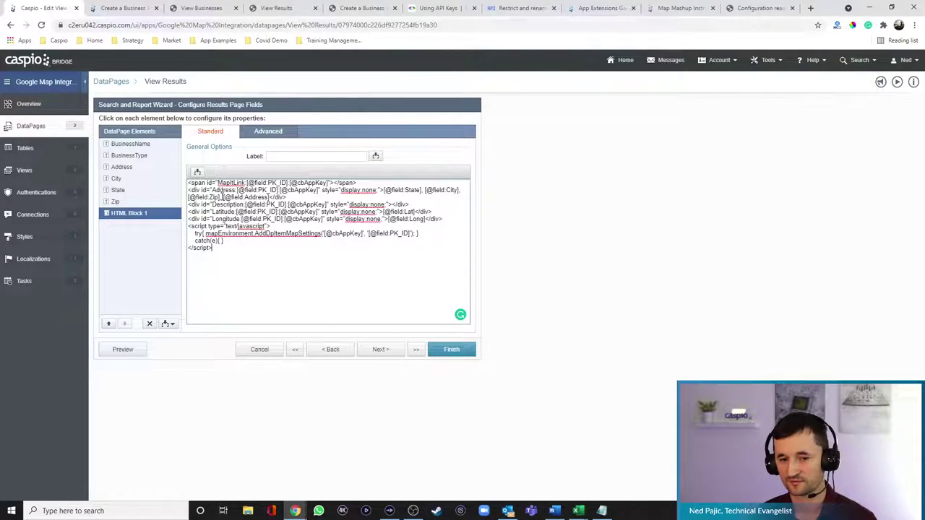
left_click_drag(223, 197, 270, 197)
key("ctrl+c")
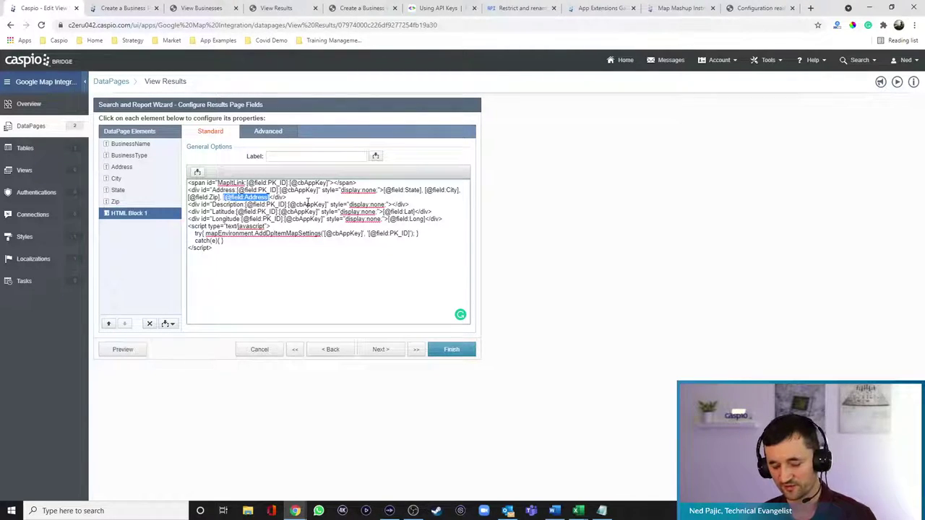
key("BackSpace")
key("BackSpace")
key("BackSpace")
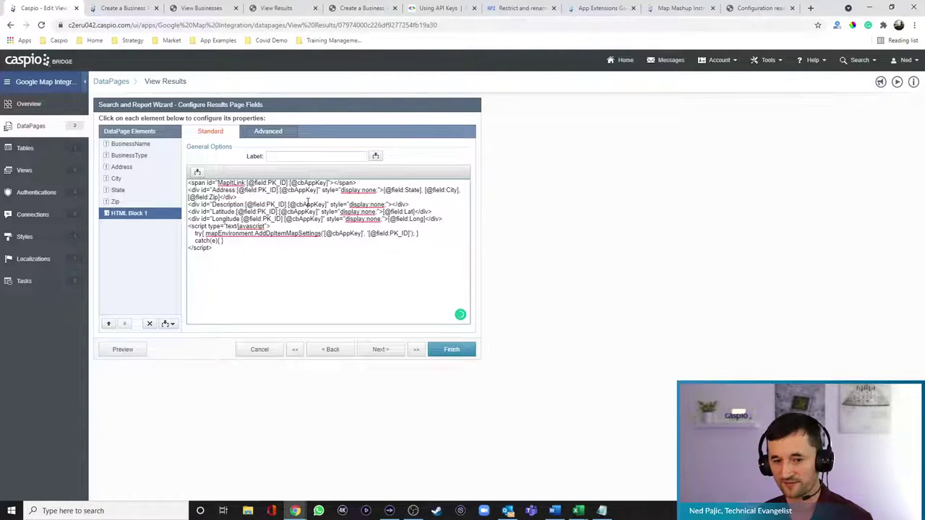
left_click(384, 191)
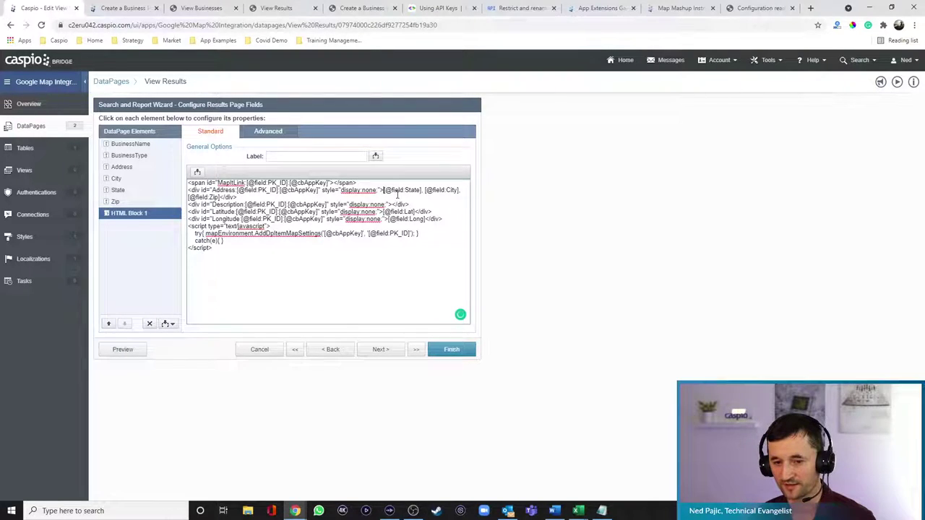
key("ctrl+v")
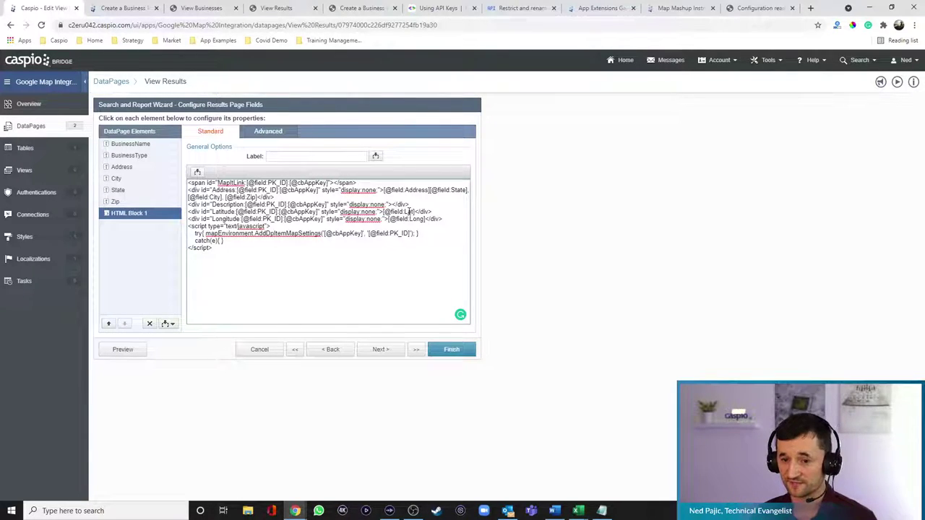
type("<br>")
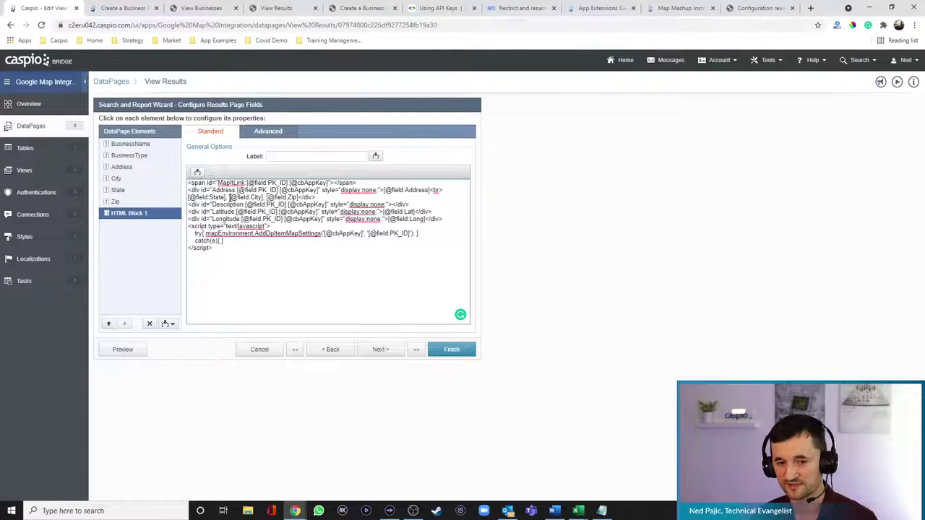
left_click_drag(231, 197, 262, 198)
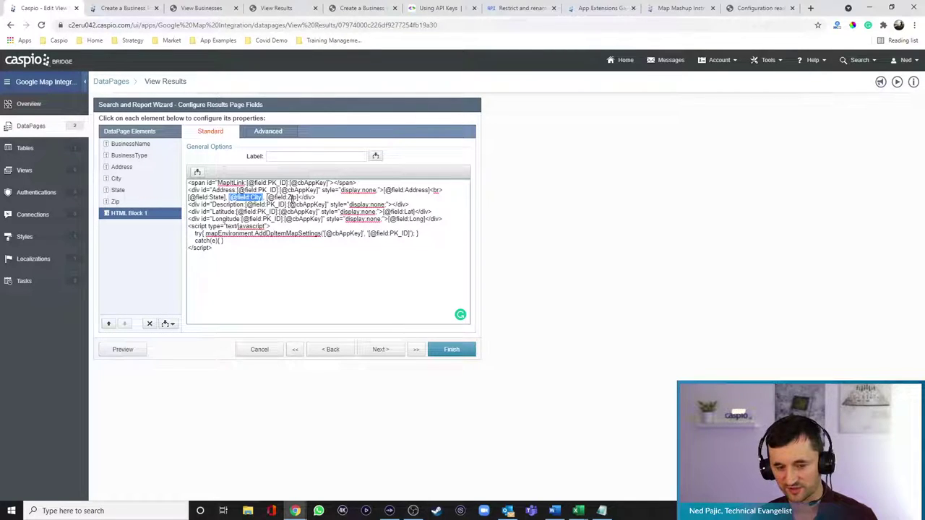
key("ctrl+c")
left_click(189, 197)
key("ctrl+v")
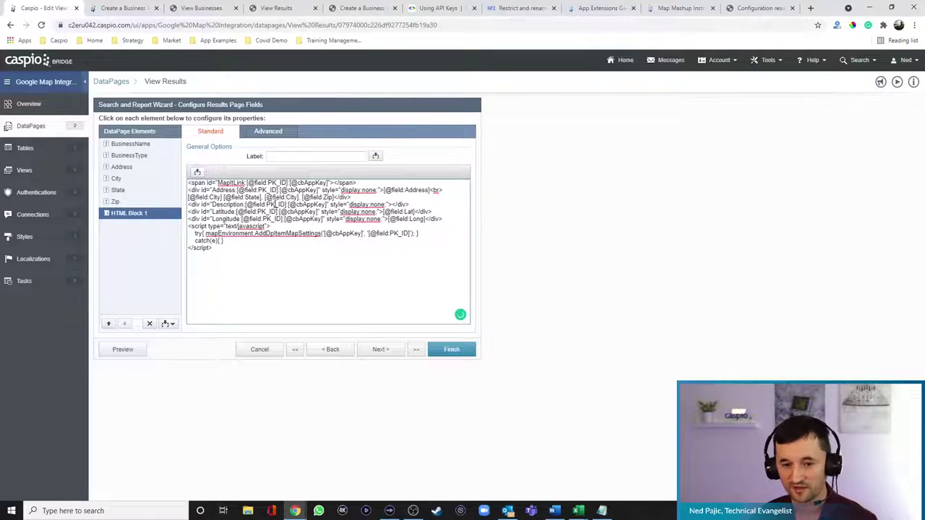
left_click_drag(265, 198, 296, 197)
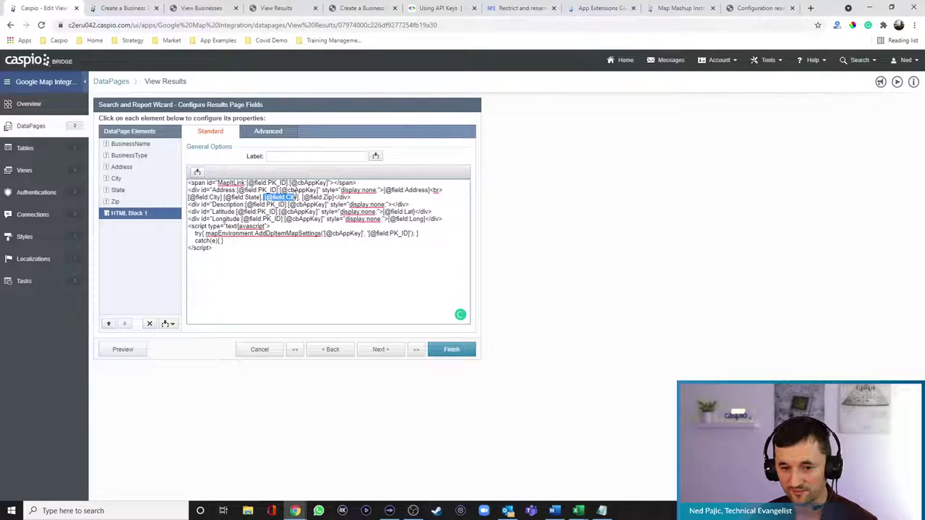
key("BackSpace")
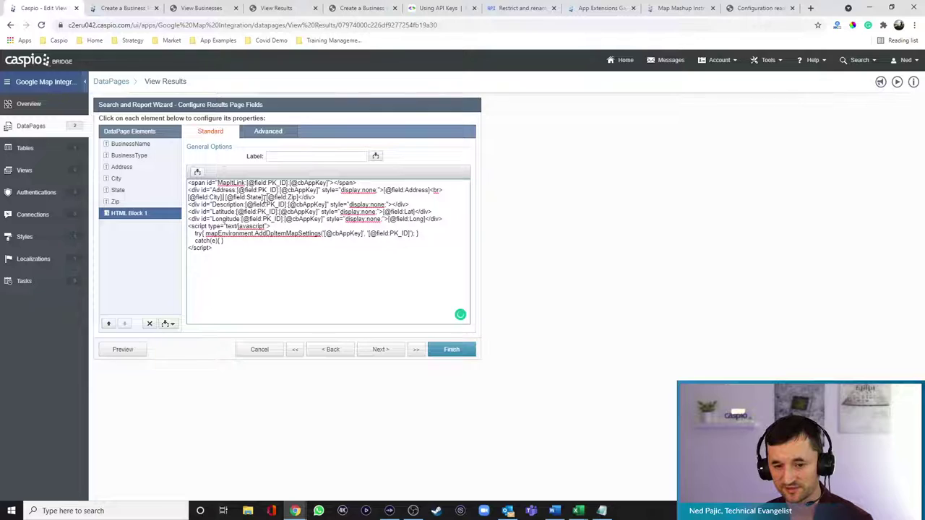
left_click(263, 196)
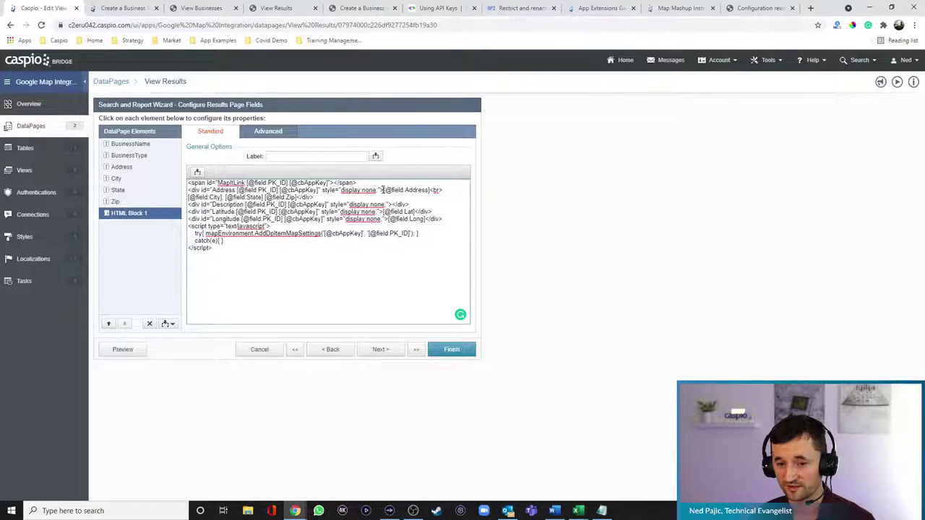
left_click(197, 172)
left_click(196, 186)
left_click(148, 211)
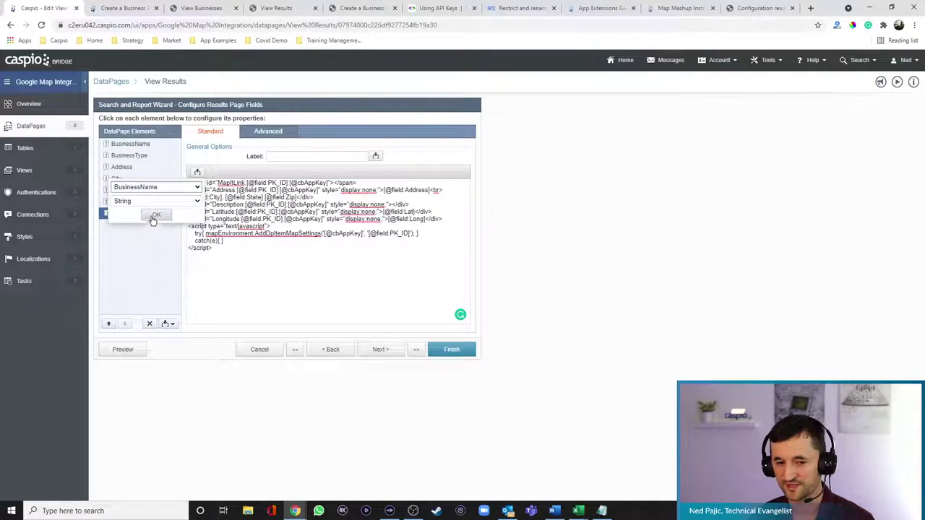
left_click(156, 214)
left_click(451, 191)
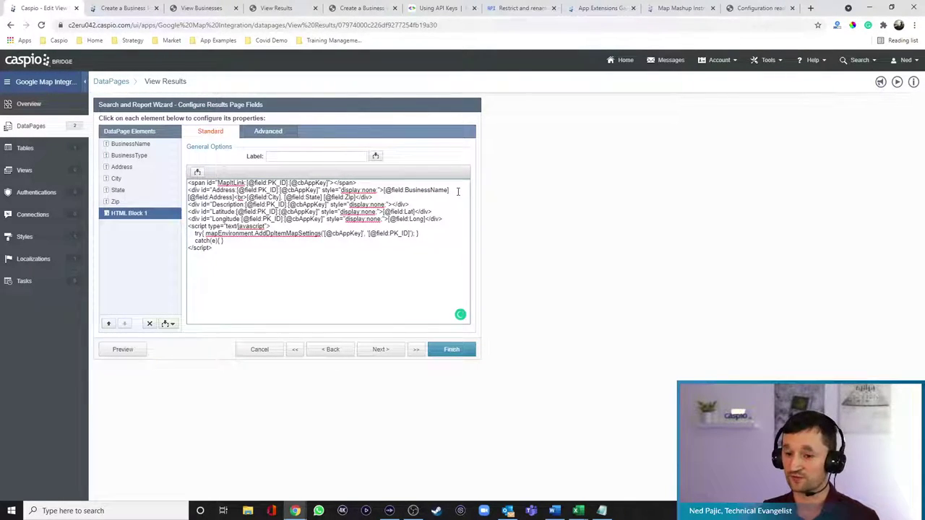
type("<br>")
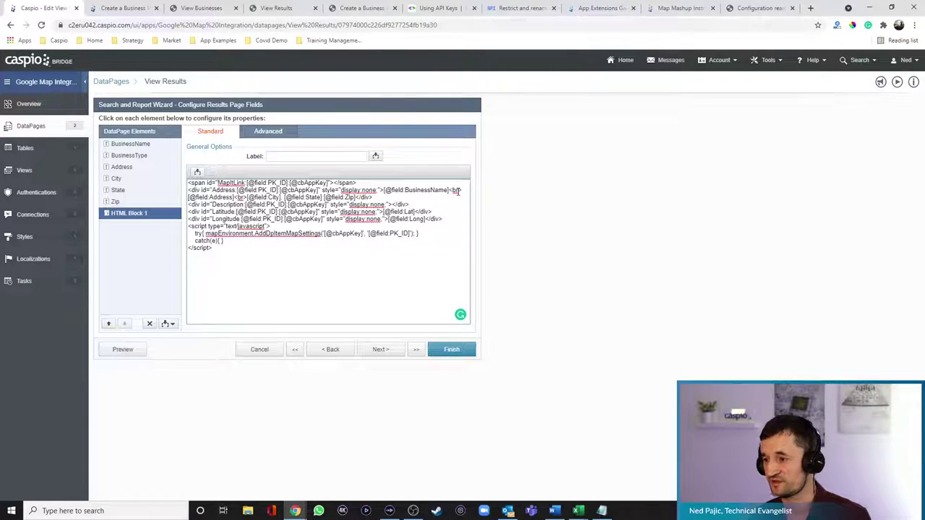
left_click(384, 190)
type("<b>")
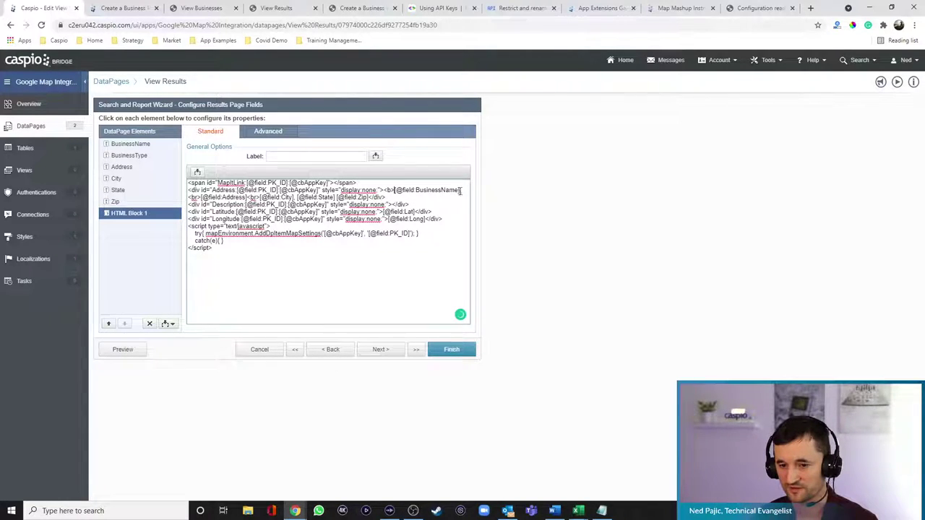
type("</b>")
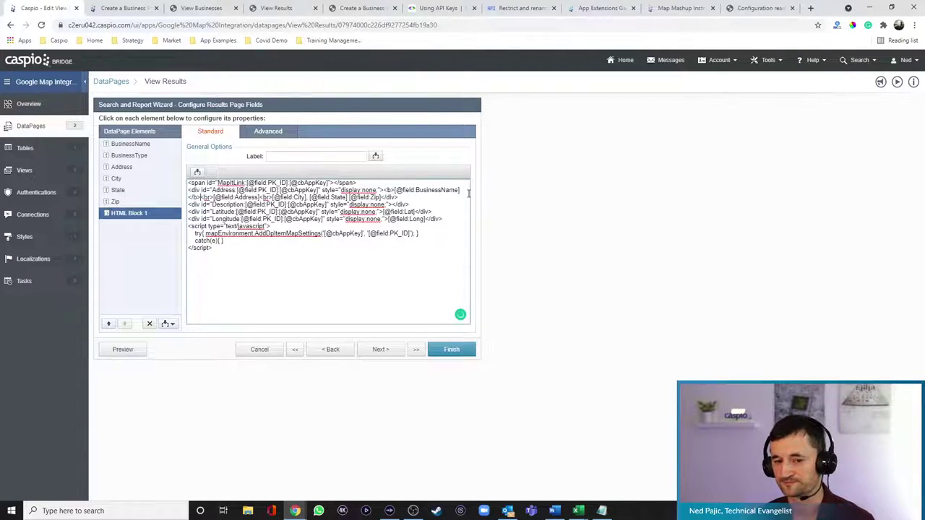
left_click(452, 349)
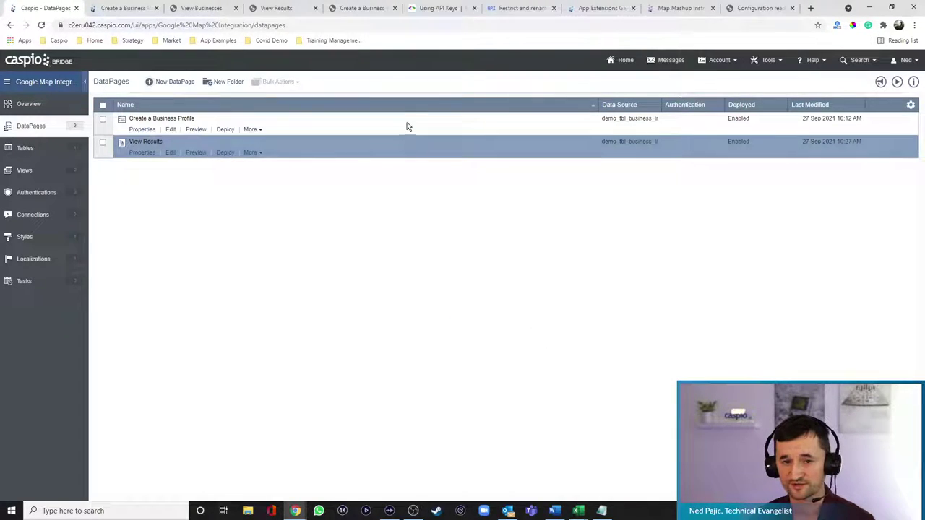
Step: Reload the published View Results page and open the map marker's info window to check its formatting
left_click(287, 10)
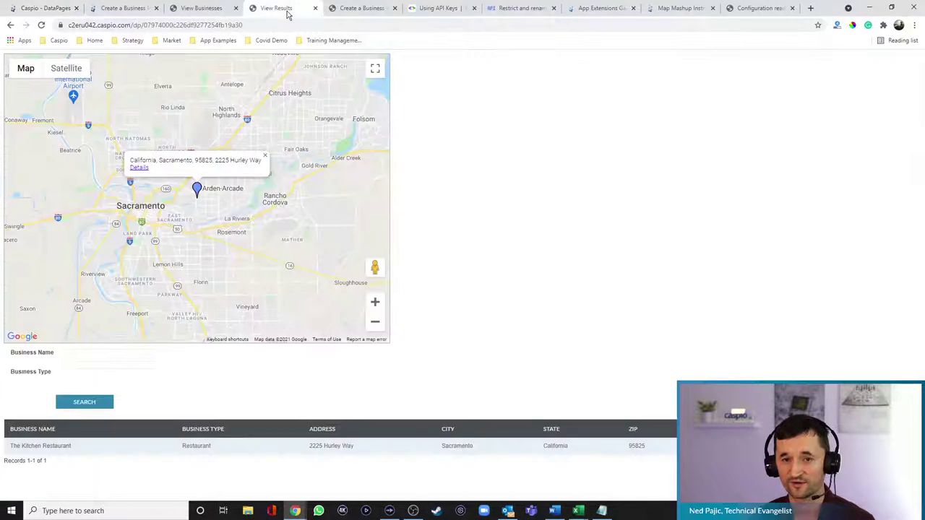
left_click(42, 24)
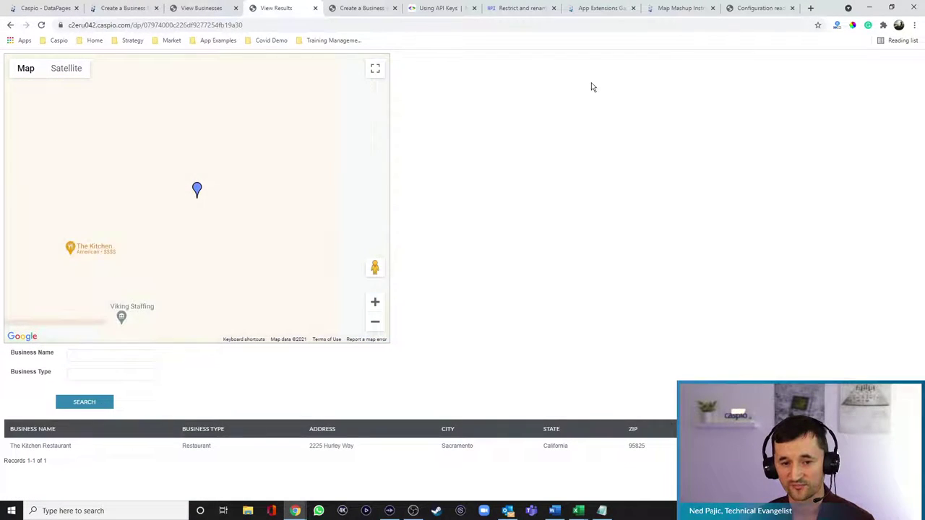
left_click(197, 187)
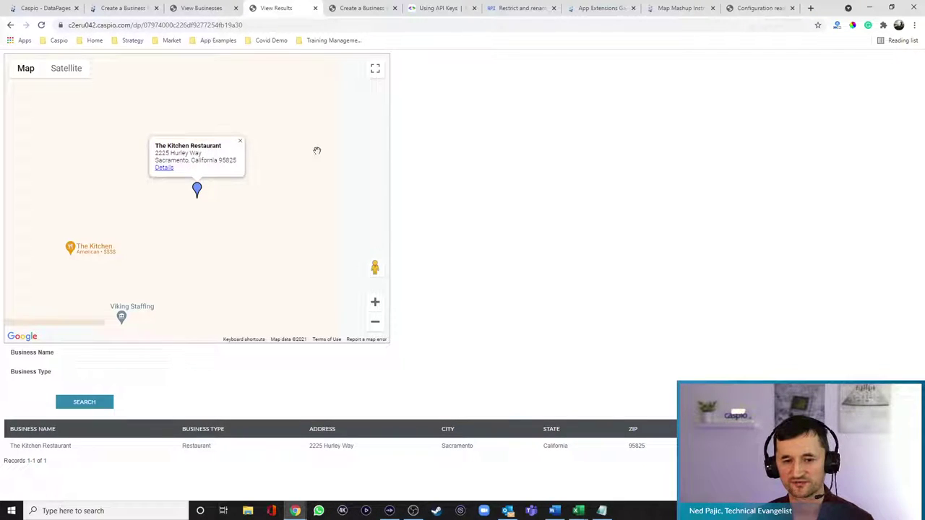
Step: Search Google in a new browser tab for "the kitchen restaurant sacramento"
left_click(811, 10)
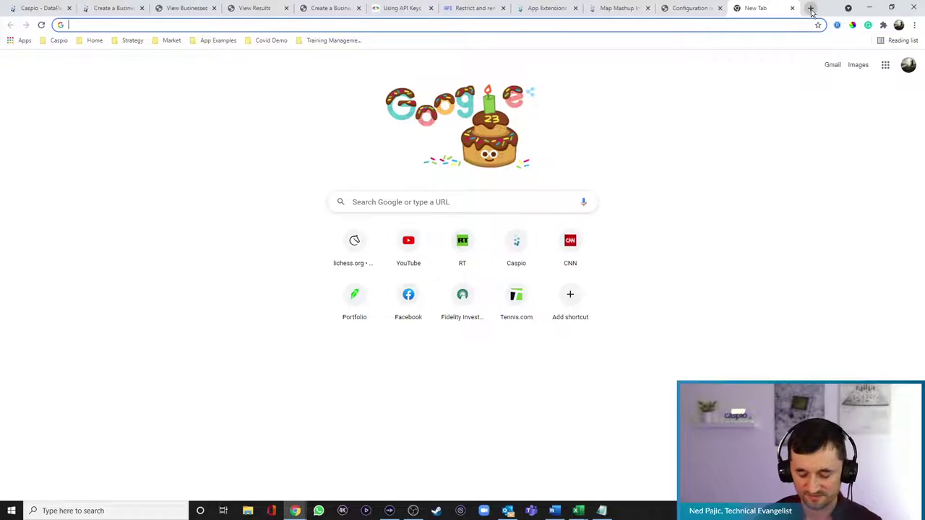
type("the kitchen res")
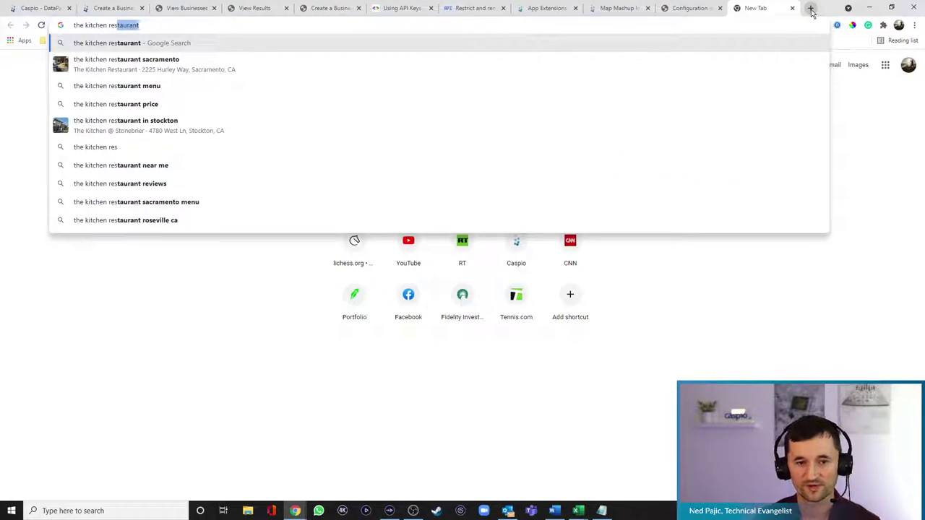
type("taurant sca")
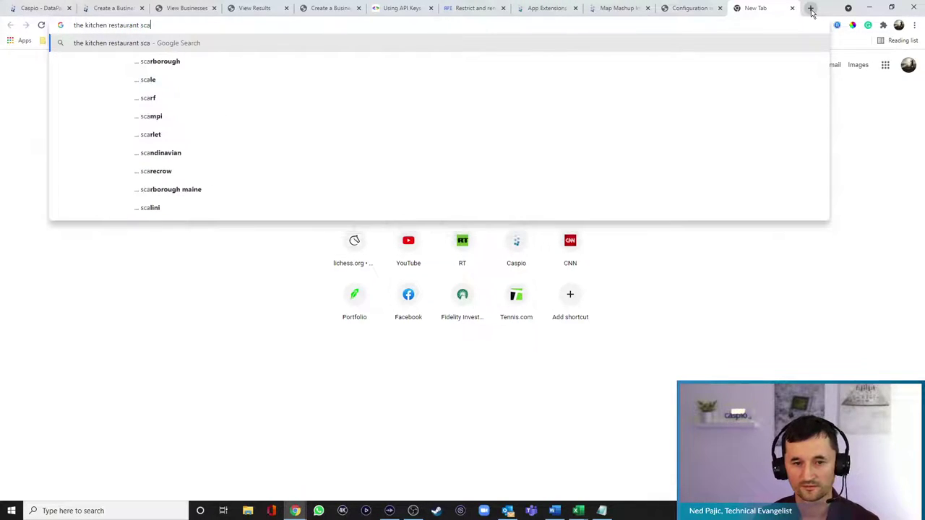
key("BackSpace")
key("BackSpace")
type("acramento")
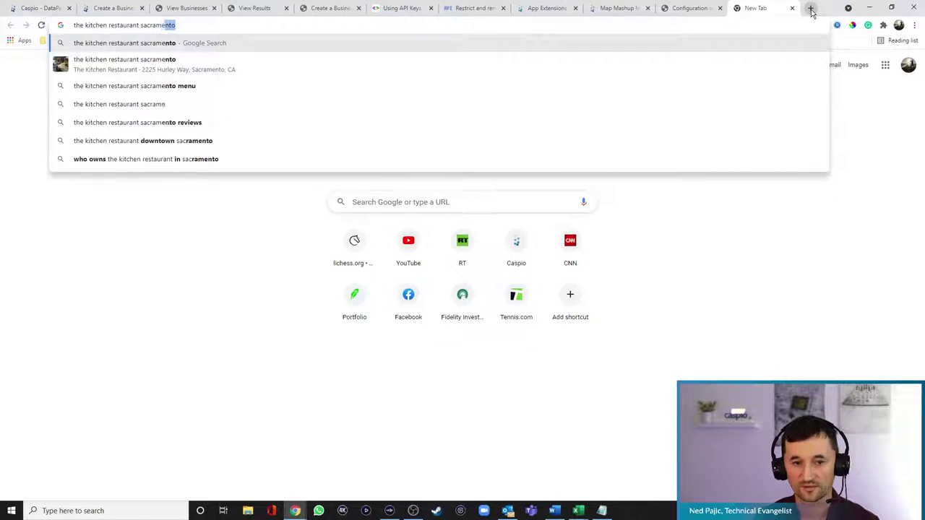
key("Return")
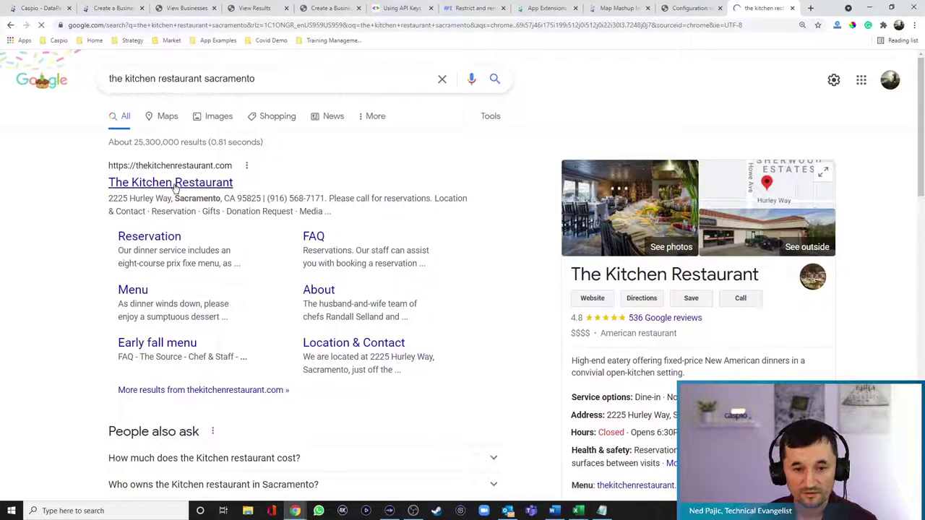
Step: Open The Kitchen Restaurant's website from the search results and copy its URL
left_click(171, 189)
left_click(399, 24)
key("ctrl+c")
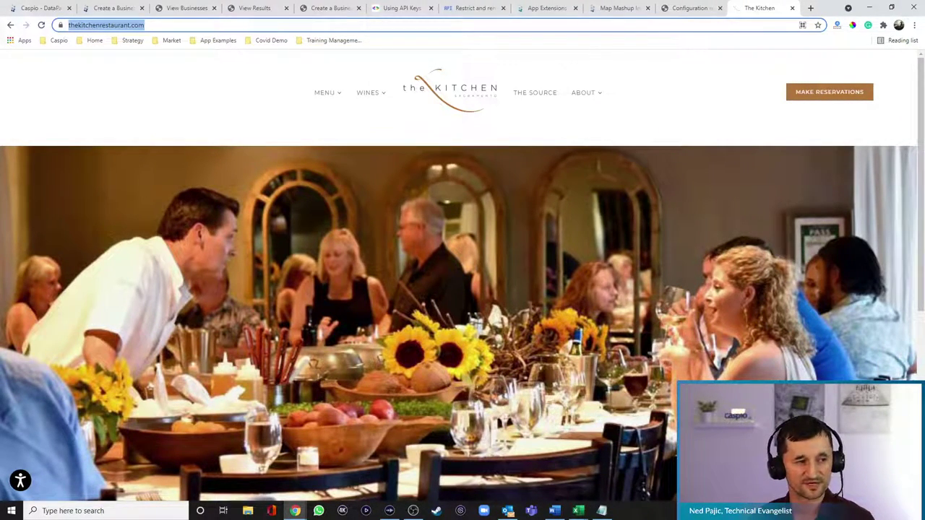
key("alt+Tab")
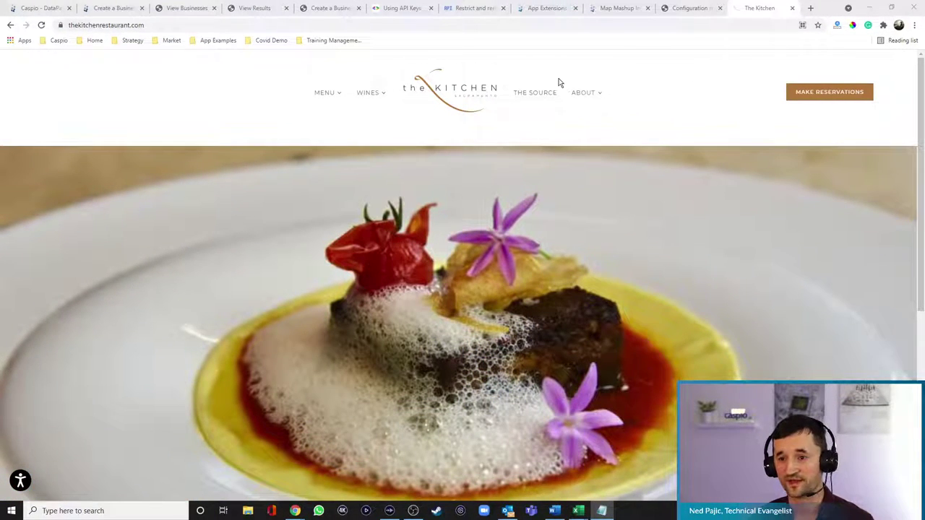
Step: Return to Caspio and add a Text (255) field named Business_URL to the design of the demo_tbl_business_info table
left_click(40, 8)
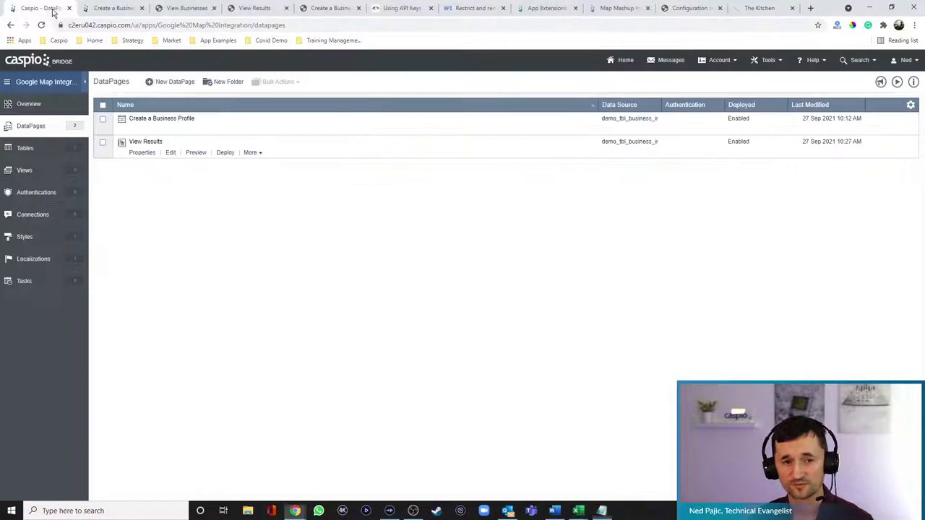
left_click(37, 154)
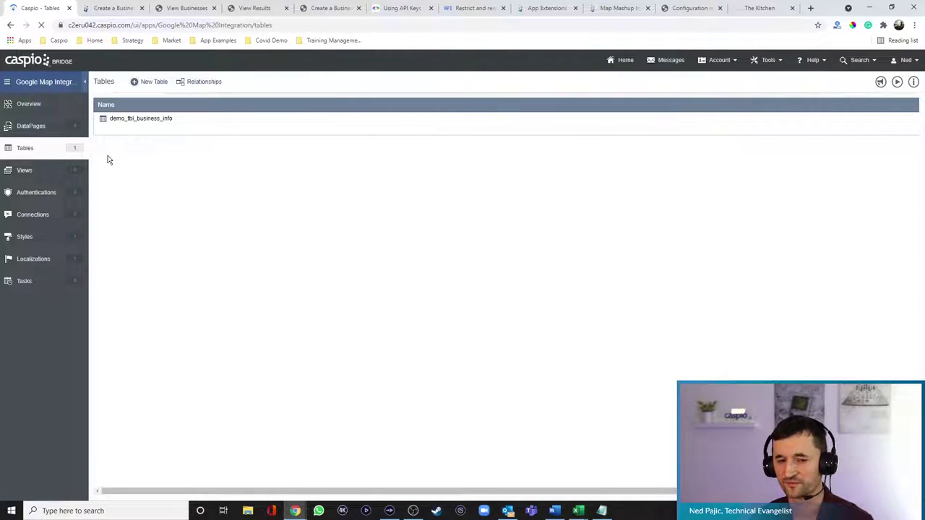
left_click(177, 130)
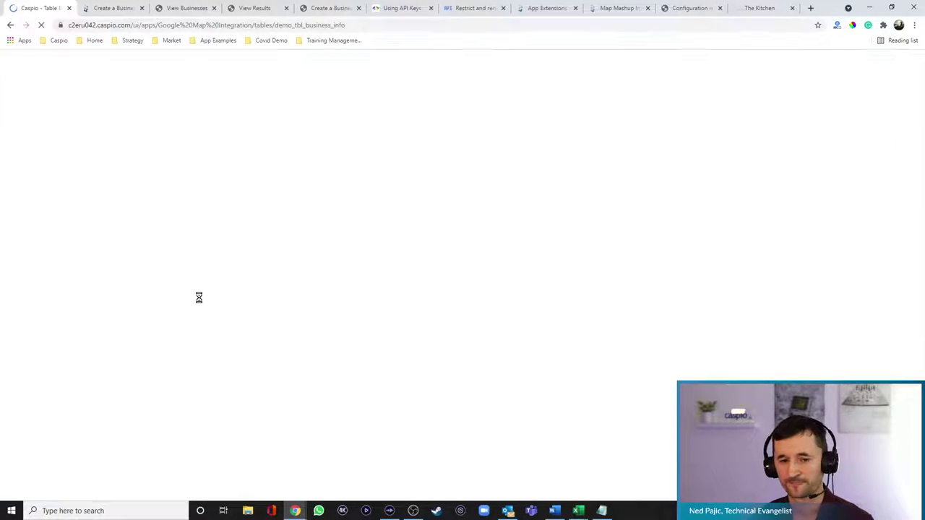
left_click(139, 258)
type("Business_URL")
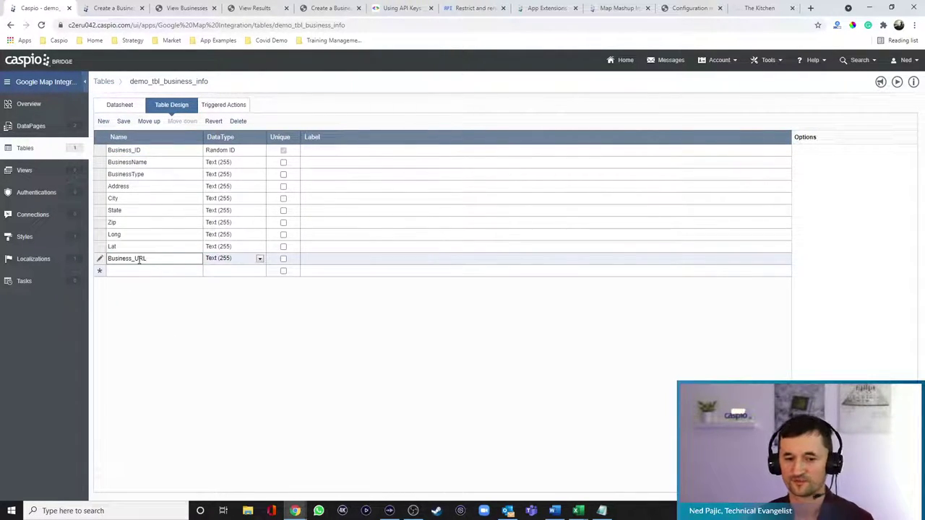
Step: Reorder the Business_URL field so it sits between BusinessType and Address, and save the table design
left_click(148, 122)
left_click(147, 121)
left_click(148, 121)
left_click(148, 121)
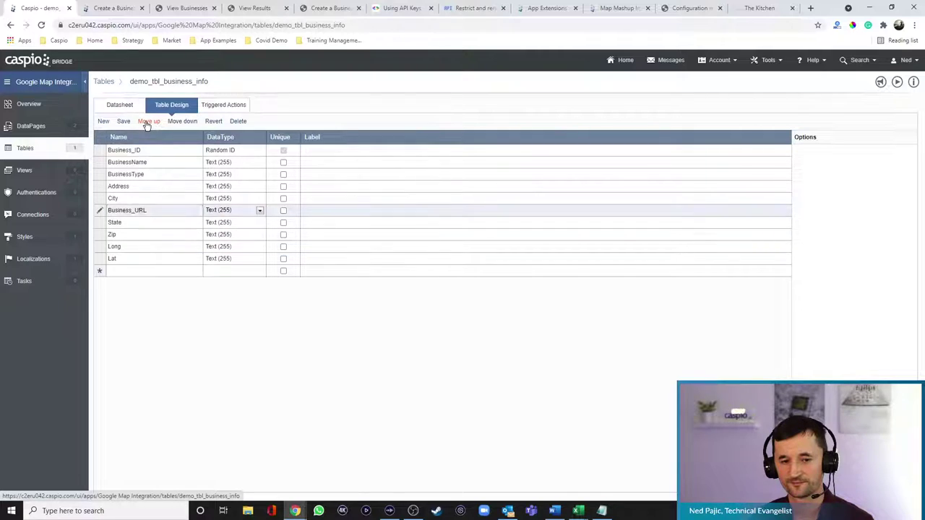
left_click(147, 121)
left_click(148, 121)
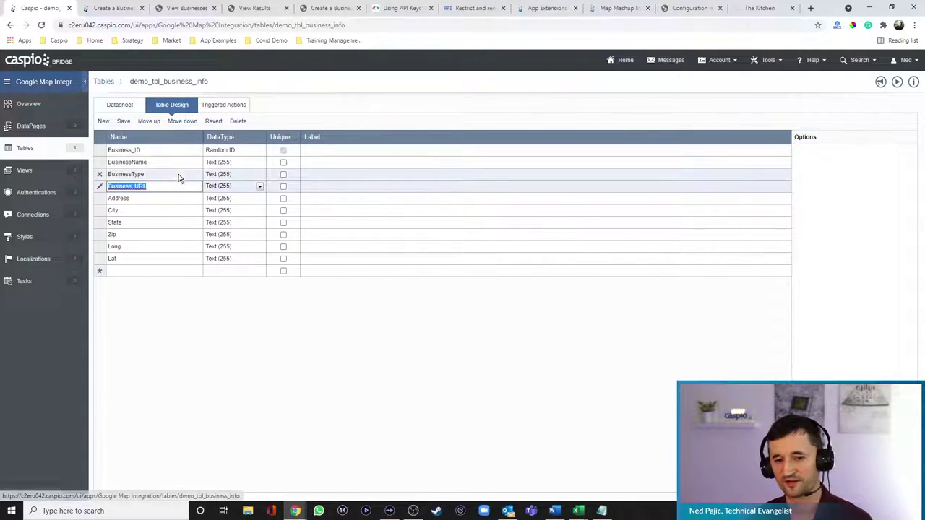
left_click(123, 122)
left_click(121, 106)
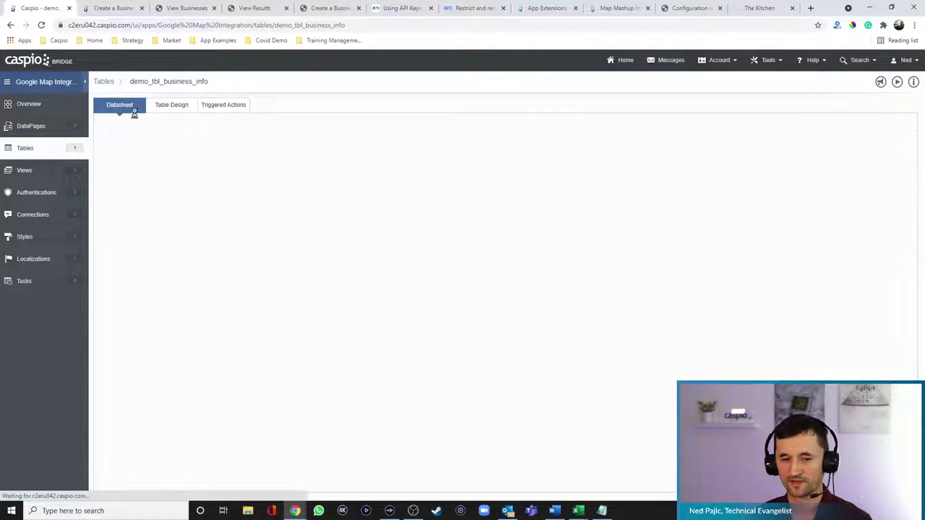
left_click(289, 149)
key("ctrl+v")
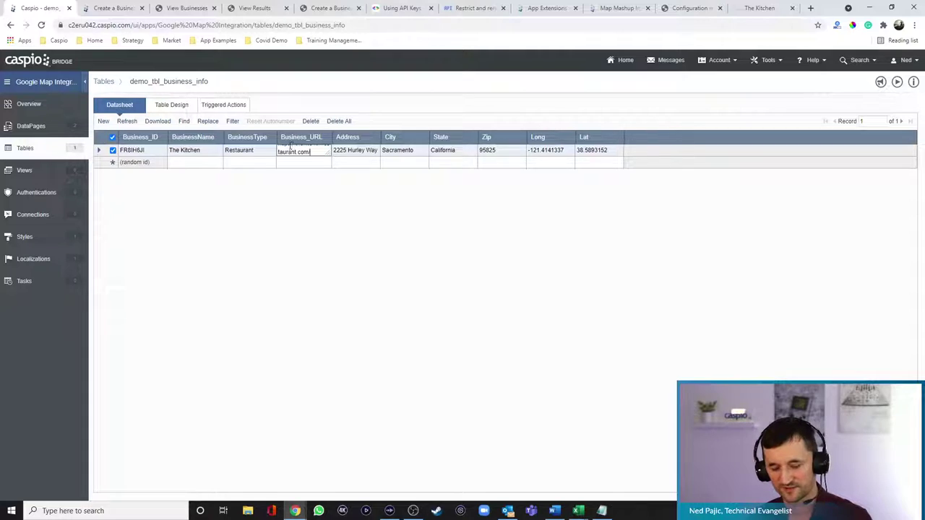
key("Return")
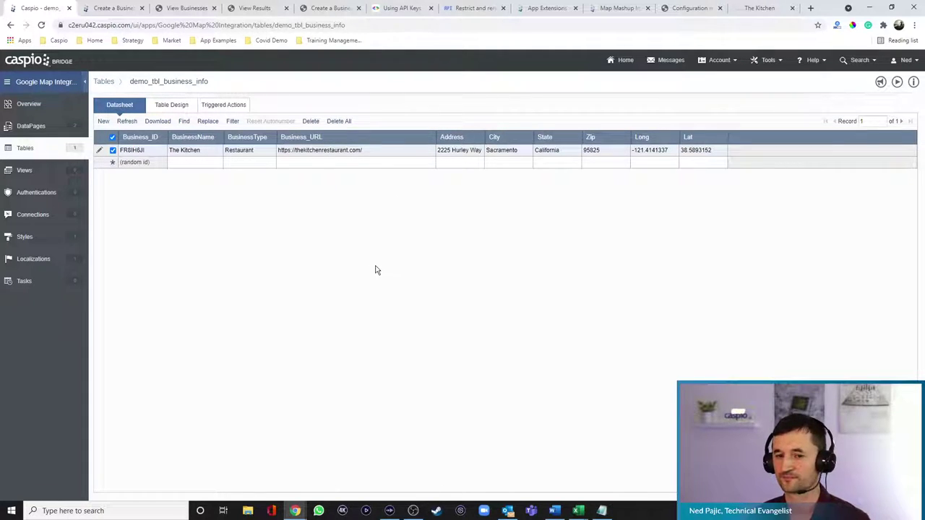
left_click(225, 149)
type("Restaurant")
key("Return")
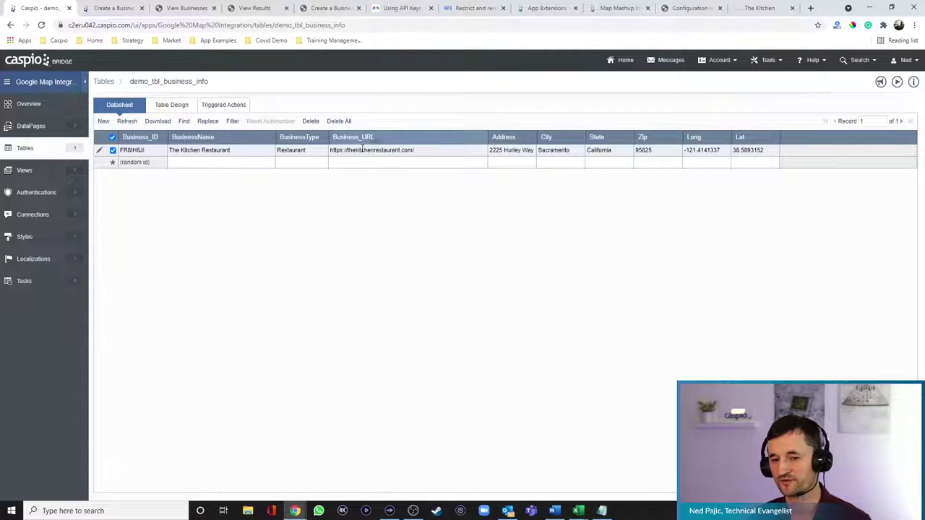
left_click(238, 162)
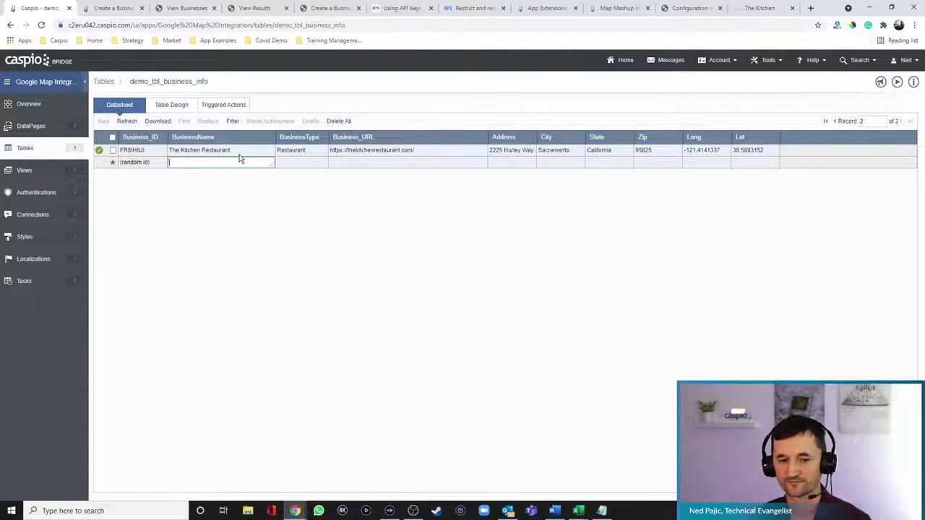
Step: Open the View Results DataPage for editing and go to HTML Block 1's code in the results page fields
left_click(30, 127)
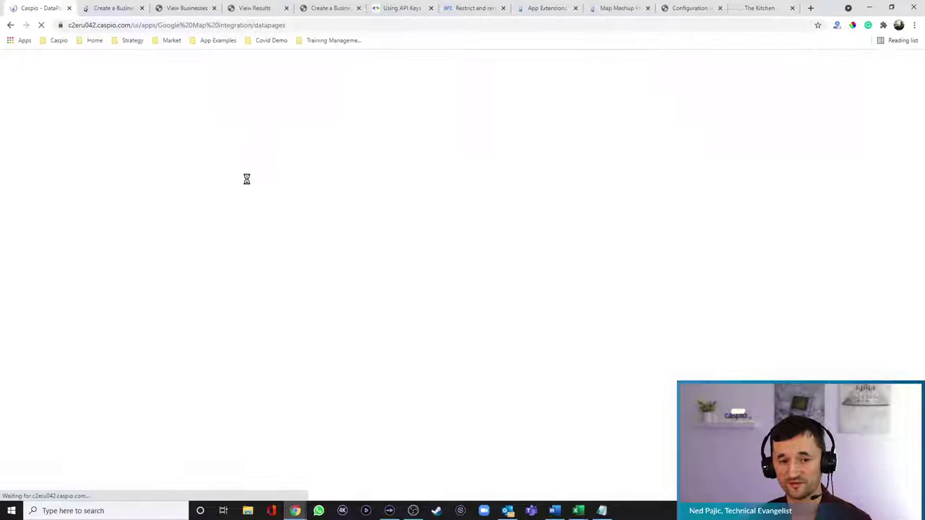
mouse_move(165, 146)
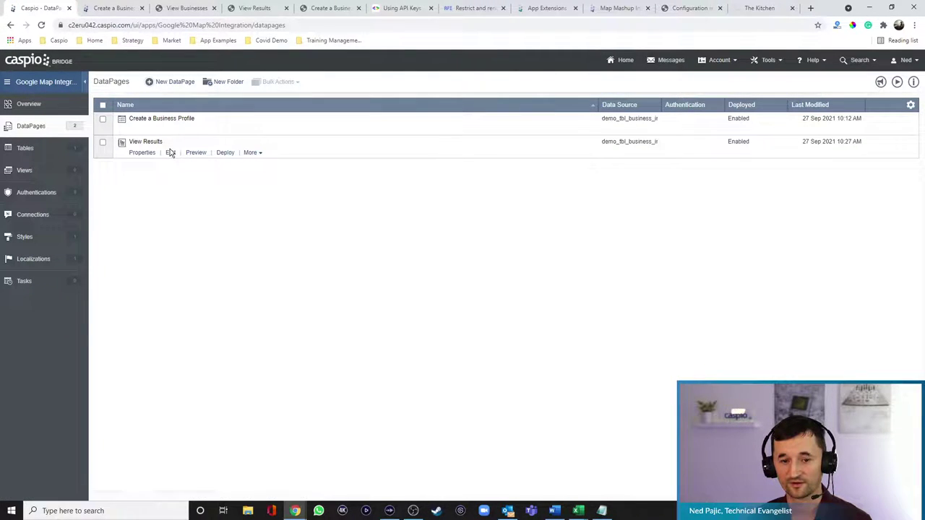
left_click(170, 154)
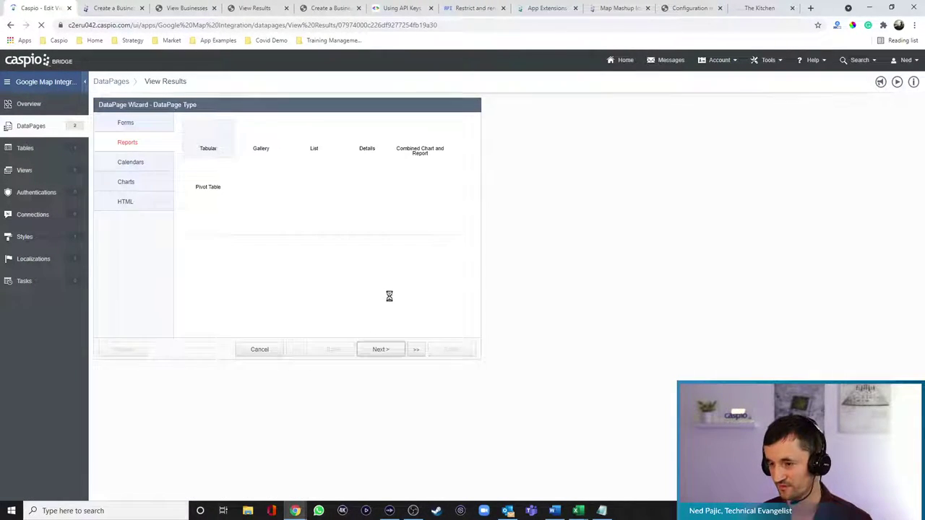
left_click(379, 349)
left_click(383, 349)
left_click(383, 350)
left_click(383, 350)
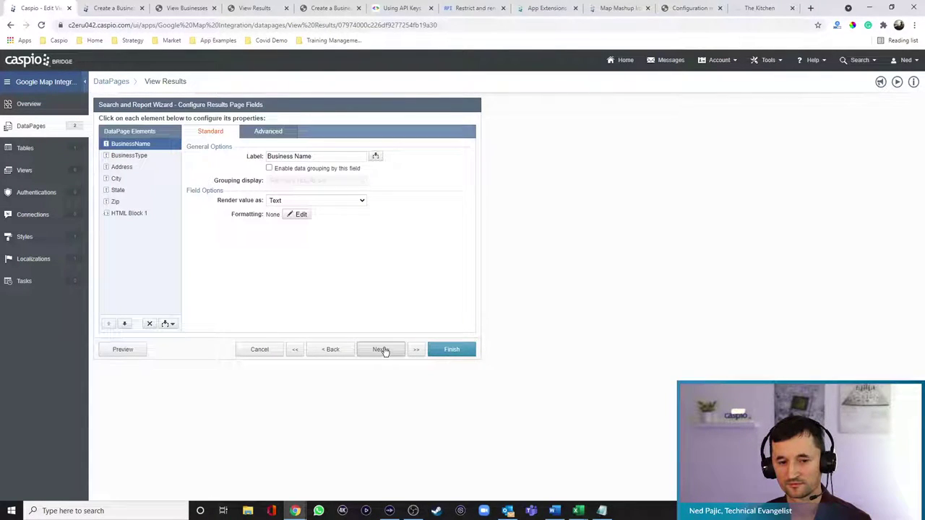
left_click(139, 213)
left_click(352, 204)
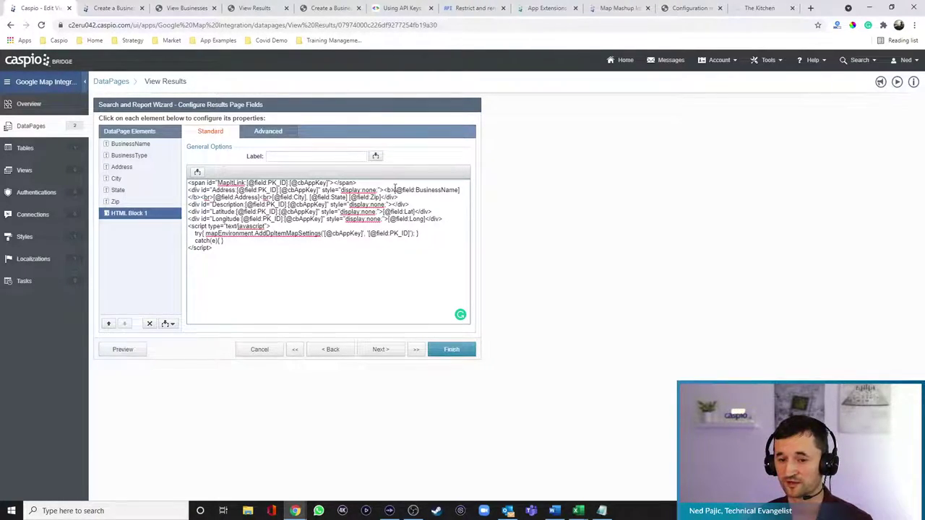
type("<ahref")
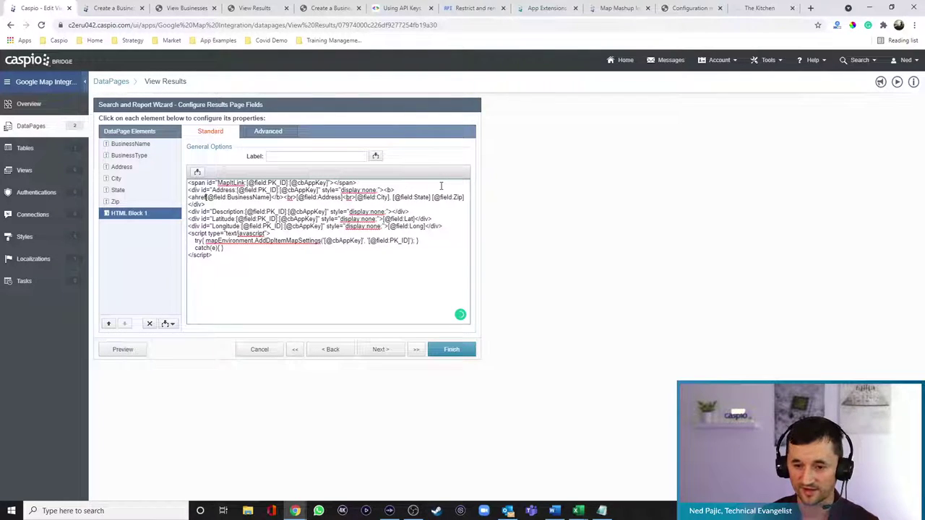
type("=")
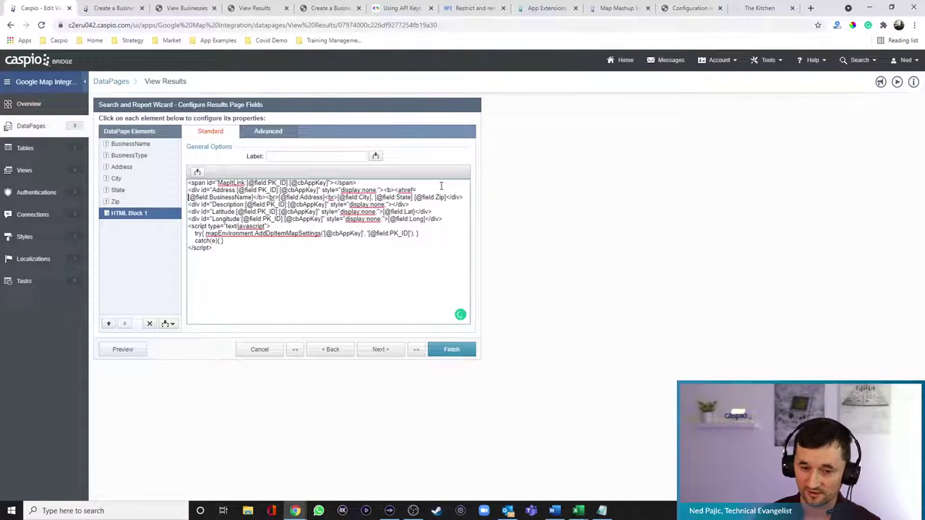
type("\"\"")
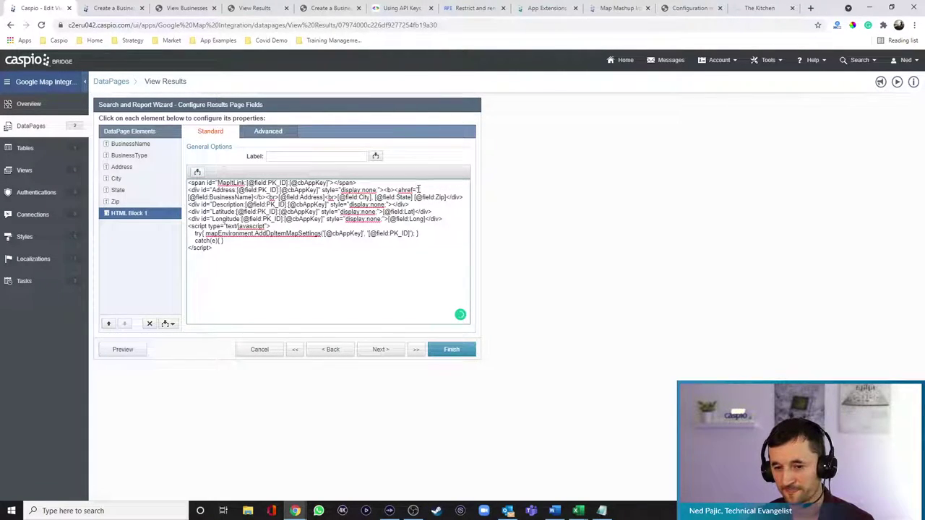
left_click(197, 171)
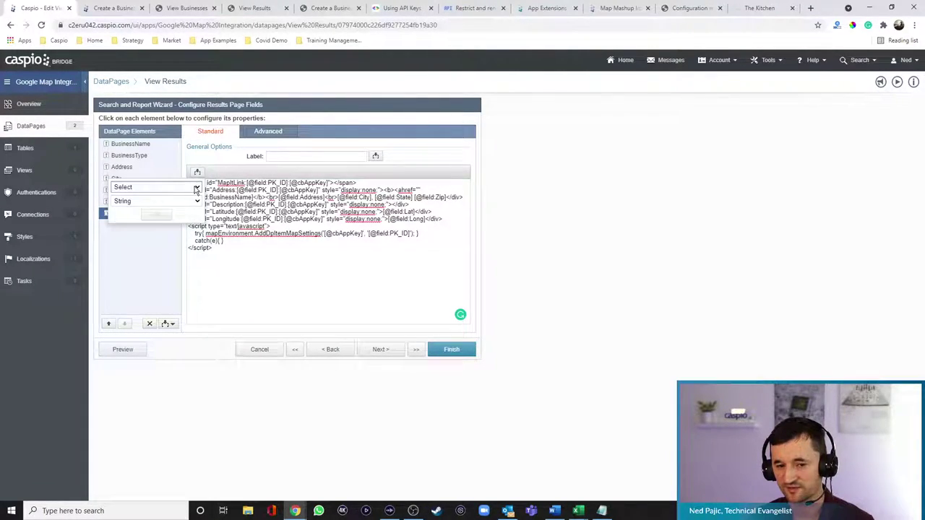
left_click(196, 187)
left_click(142, 236)
left_click(155, 214)
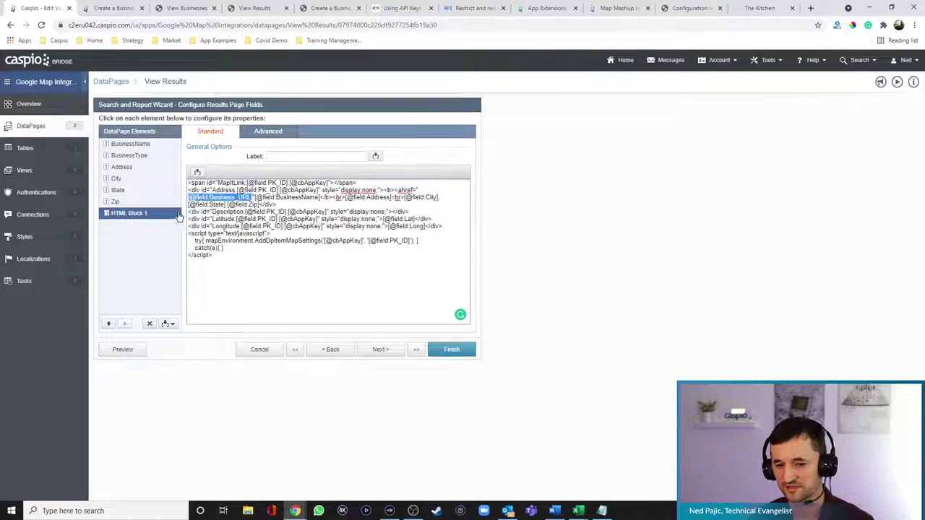
Step: Add target="_blank" after the Business_URL link value in the Address div
left_click(255, 198)
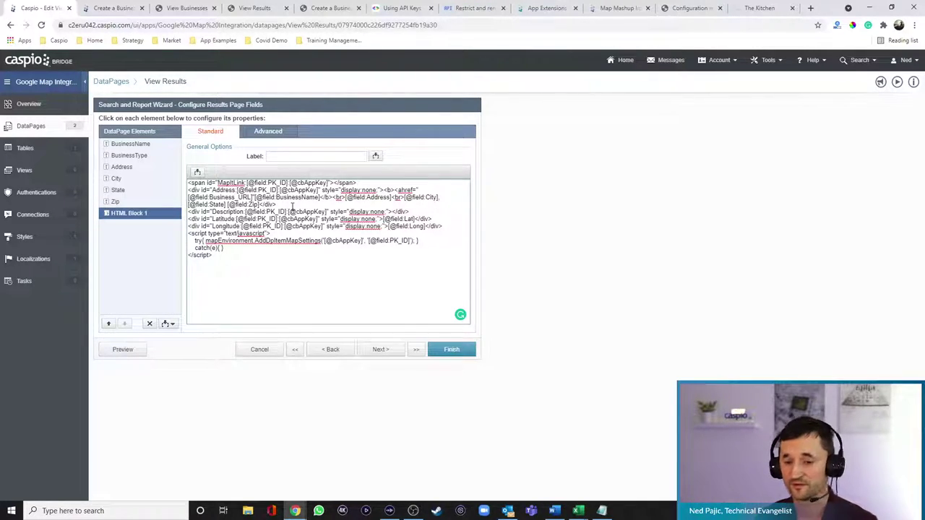
type(">")
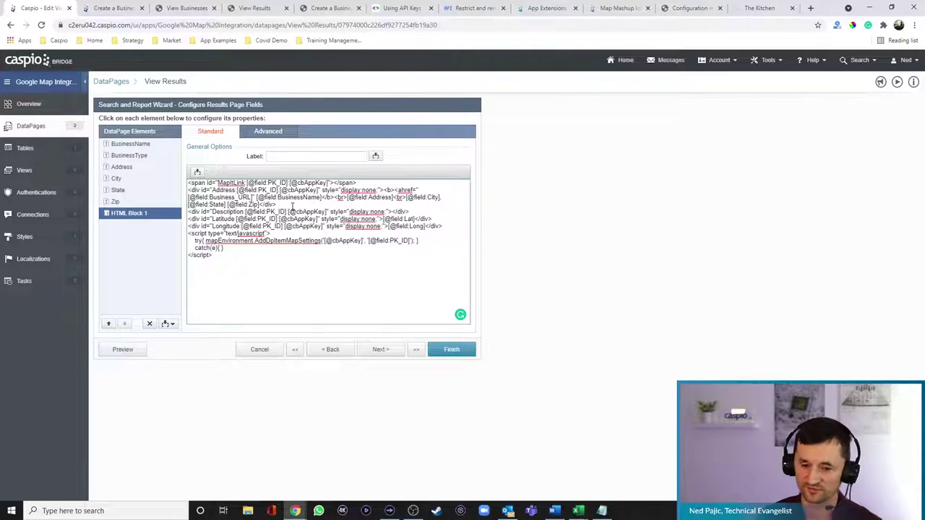
type("target=\"_")
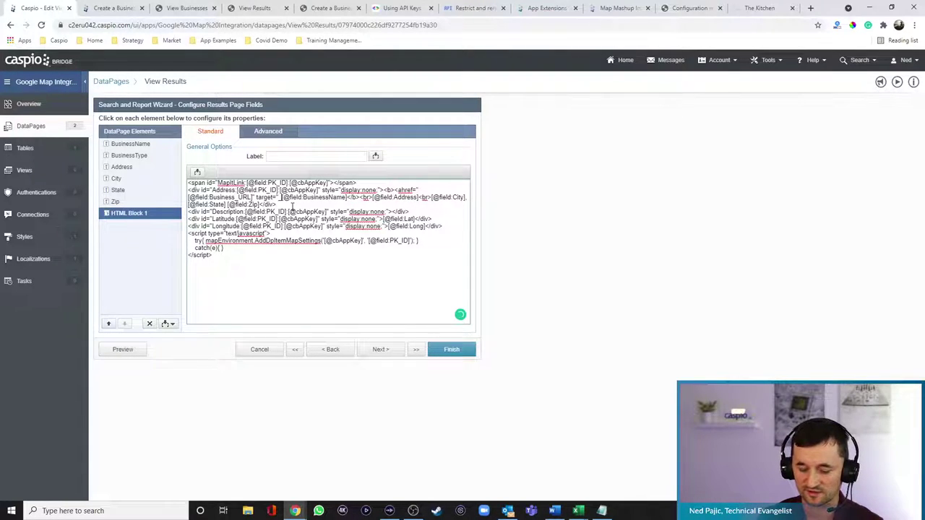
type("blank\"")
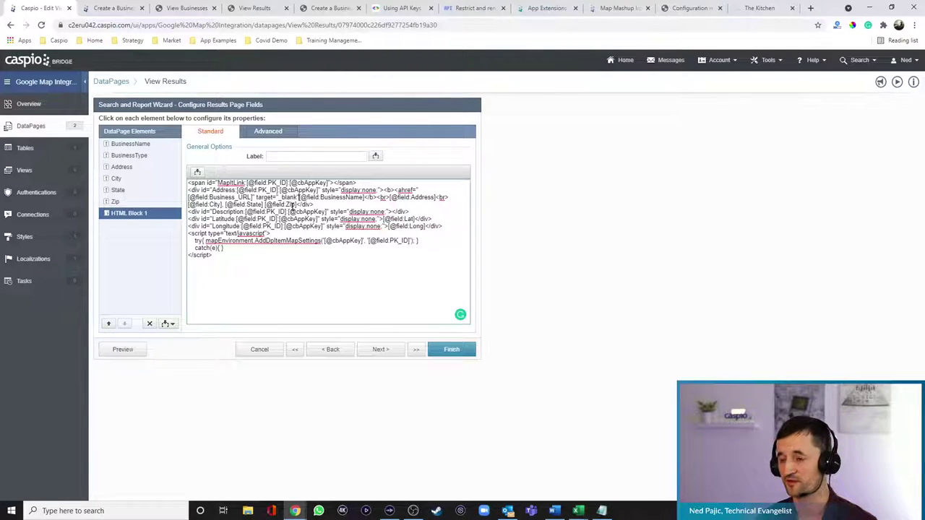
Step: Search Google in a new browser tab for "html open up new tab"
left_click(811, 9)
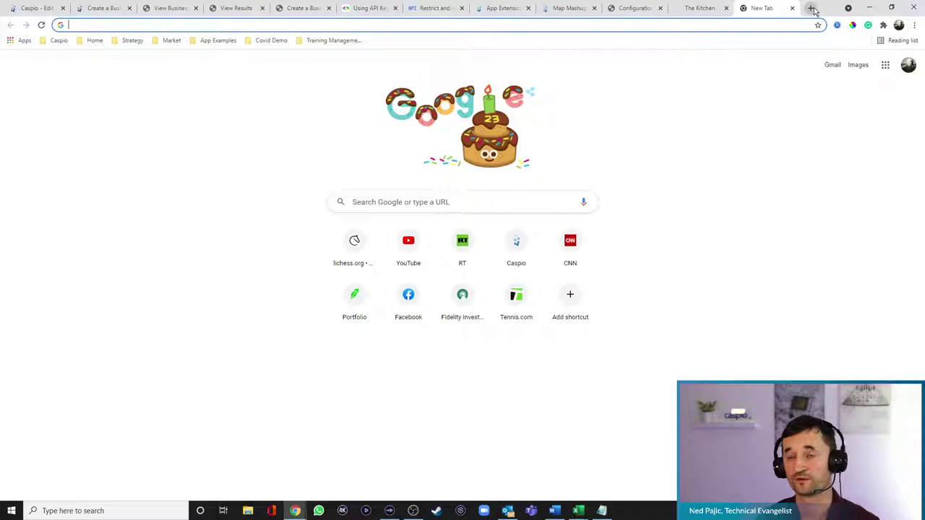
type("html open up ")
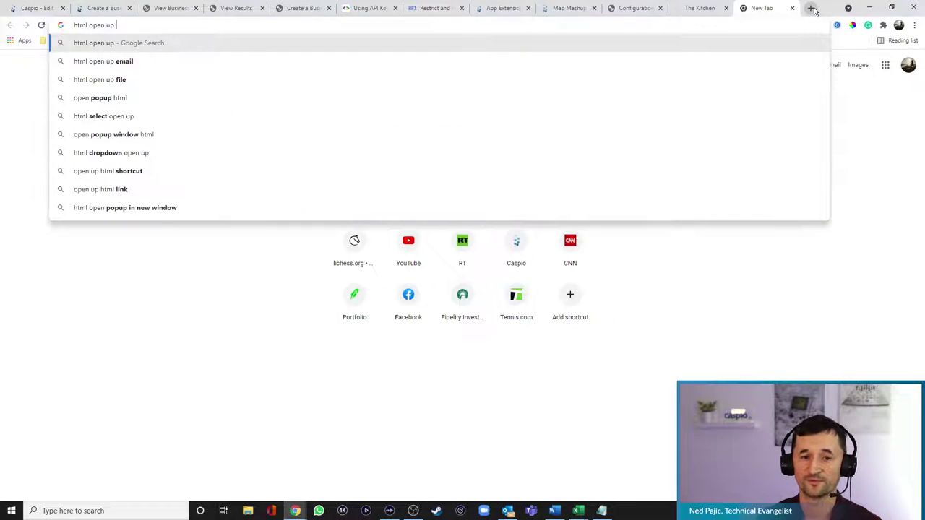
type("new tab")
key("Return")
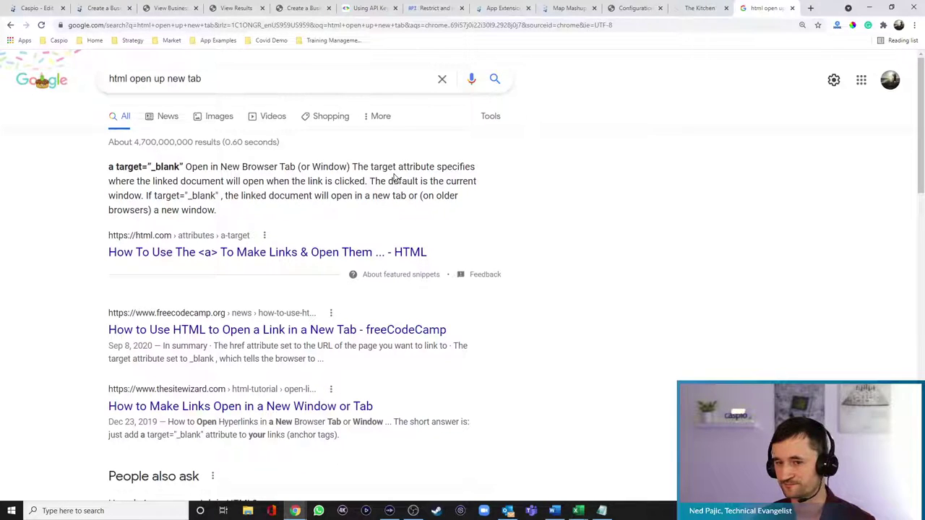
left_click(36, 9)
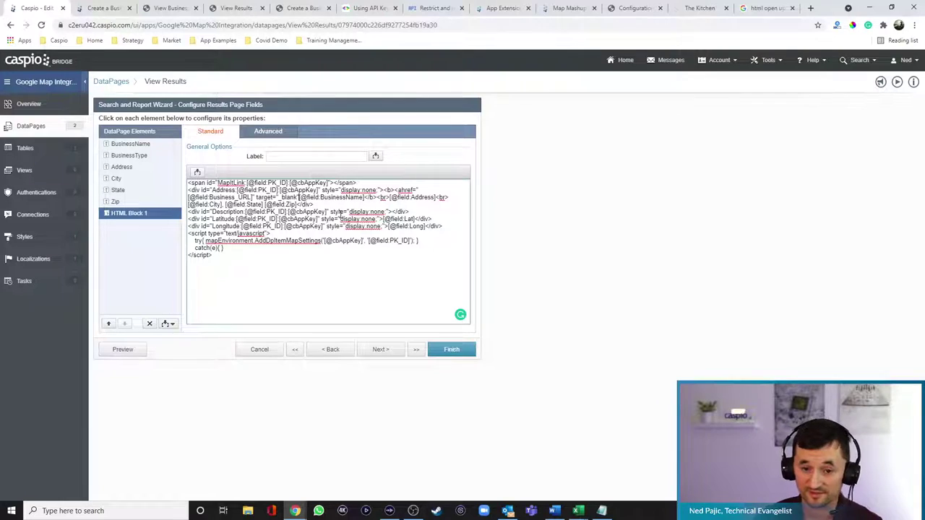
type(">")
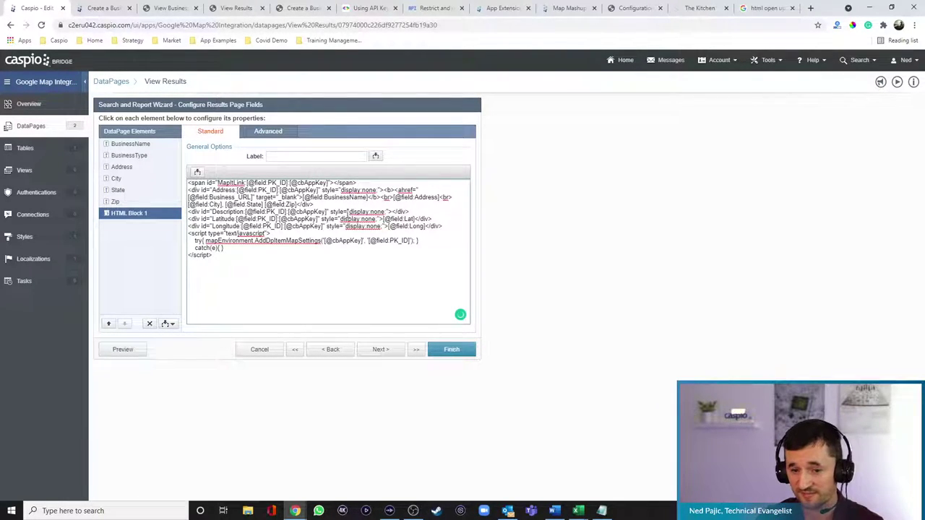
left_click(369, 198)
type("</a></b>")
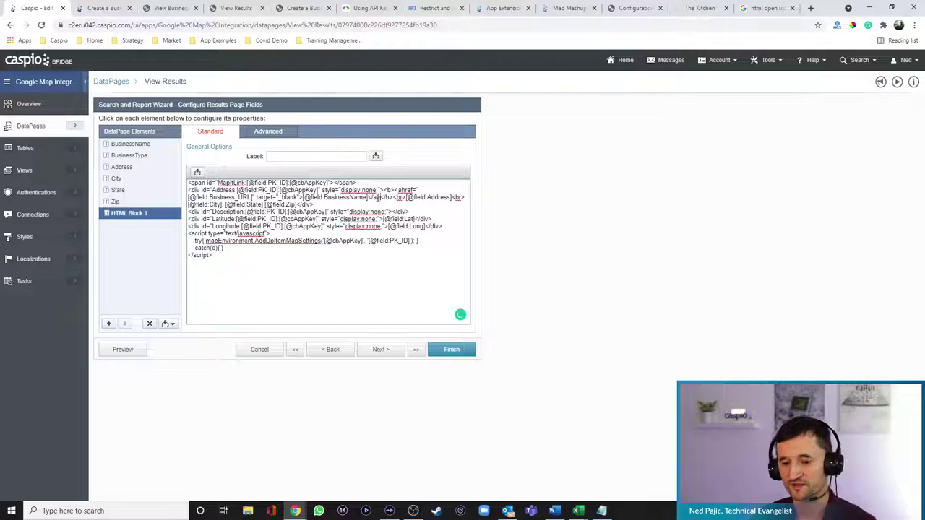
left_click(452, 349)
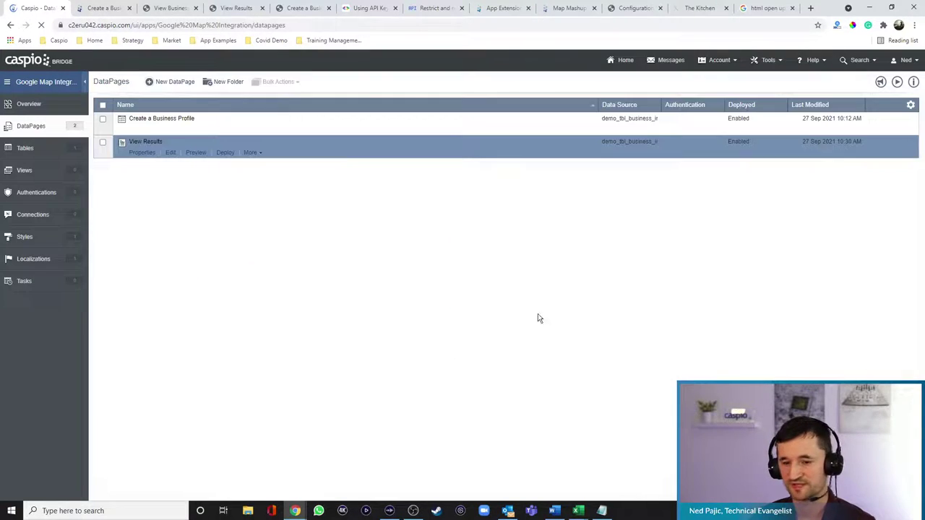
Step: Switch to the deployed View Results page and reload it to load the updated map
left_click(170, 8)
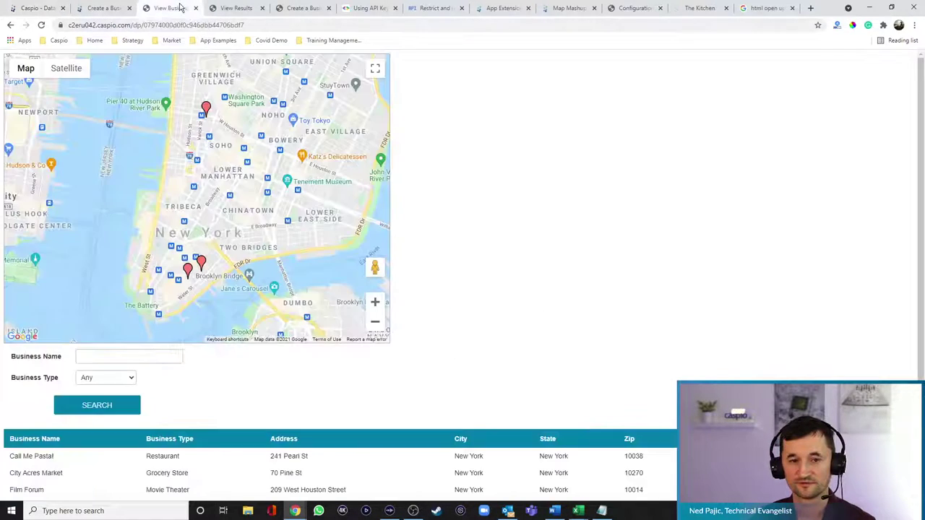
left_click(42, 25)
left_click(302, 8)
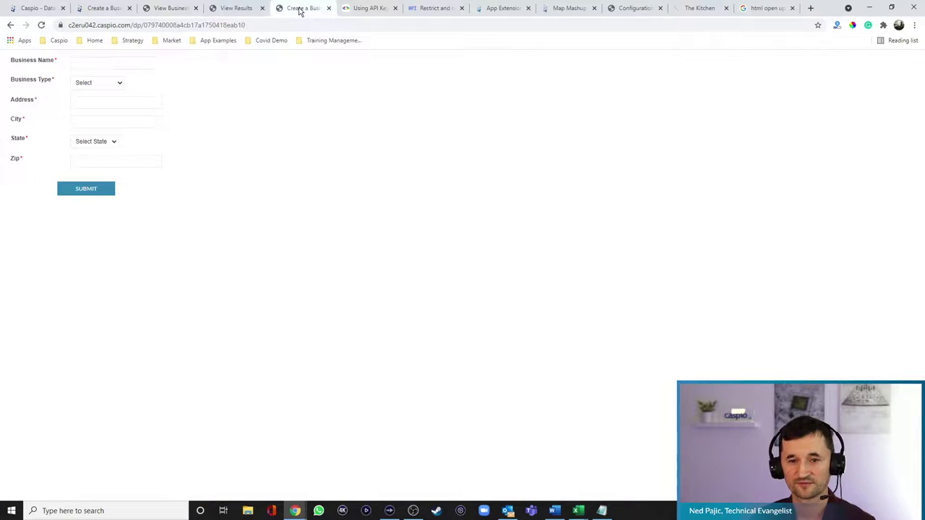
left_click(233, 8)
left_click(41, 25)
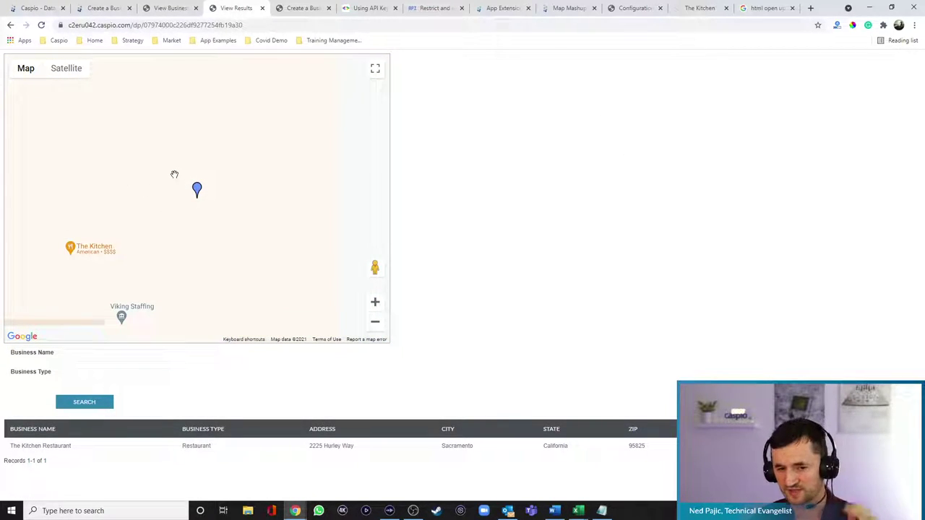
Step: Check the business name link in the restaurant marker's info window, then reload the page and check it again
left_click(376, 323)
left_click(376, 323)
left_click(375, 323)
left_click(376, 323)
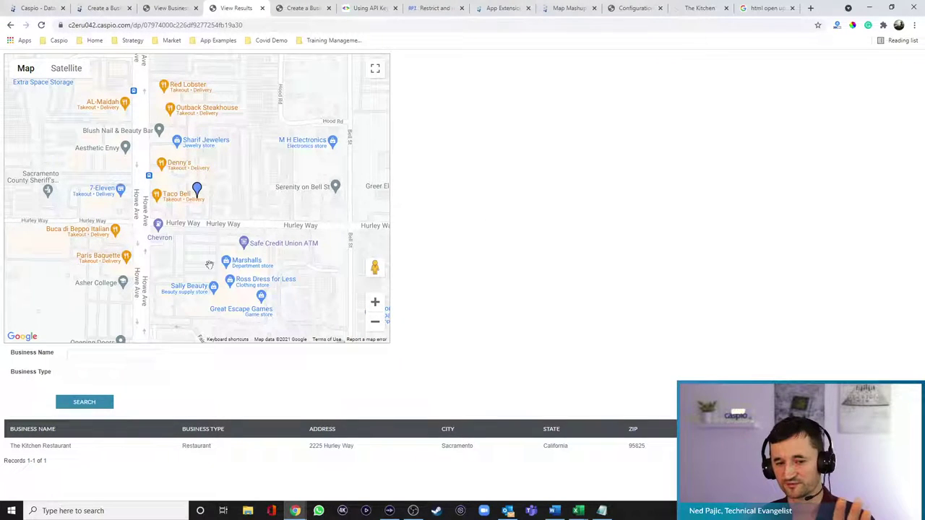
left_click(375, 302)
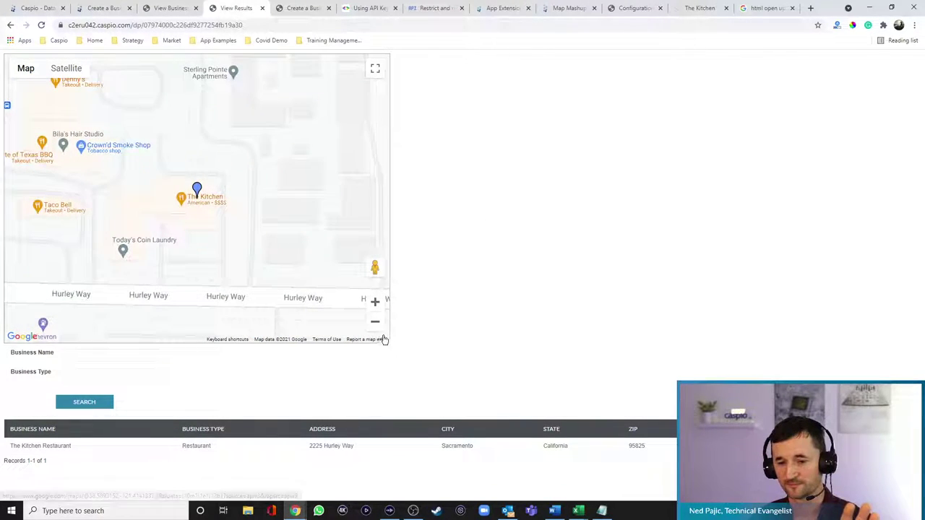
double_click(375, 323)
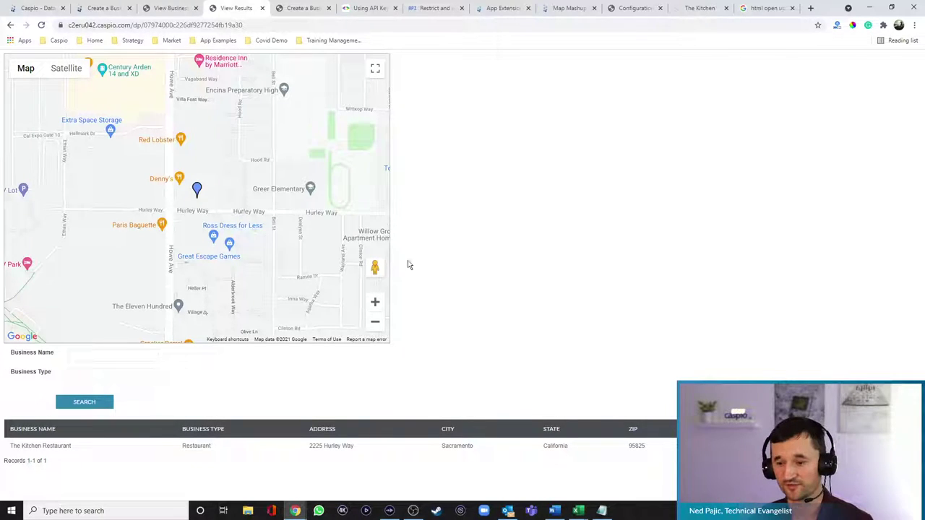
left_click(197, 192)
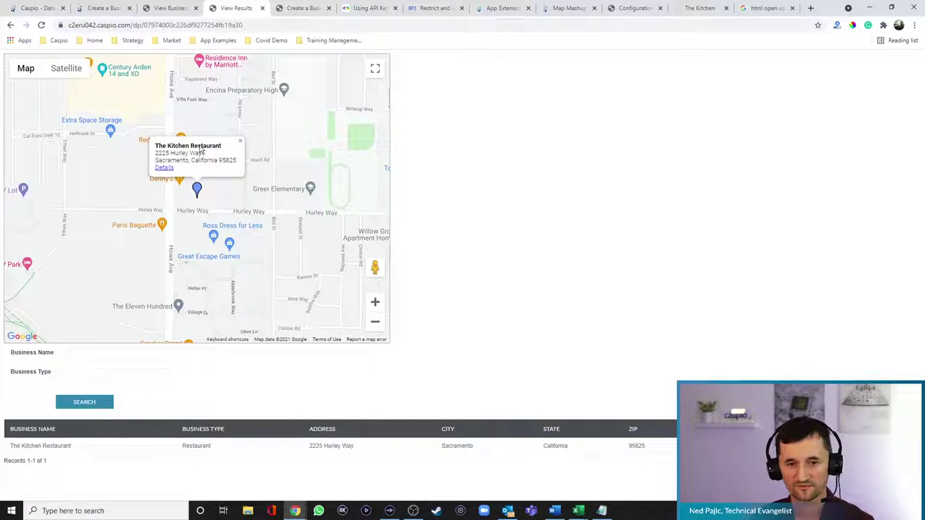
left_click(41, 25)
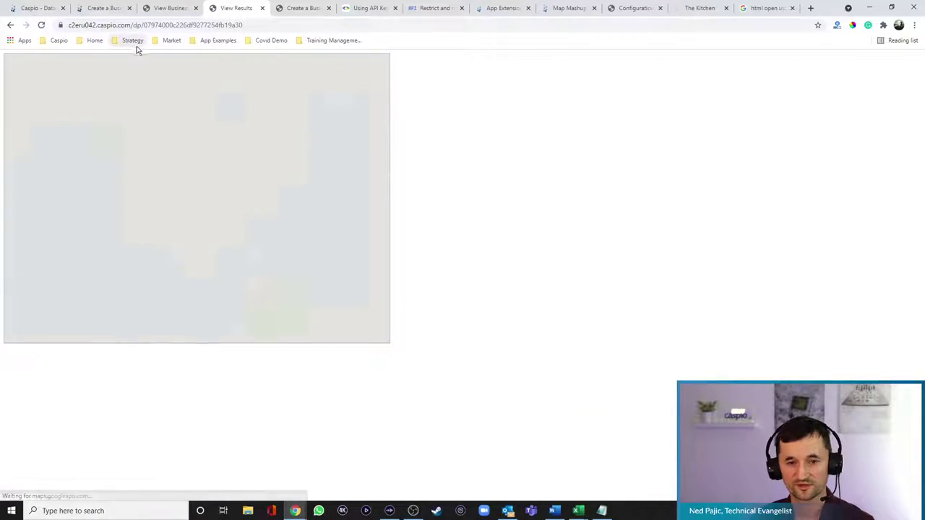
left_click(196, 187)
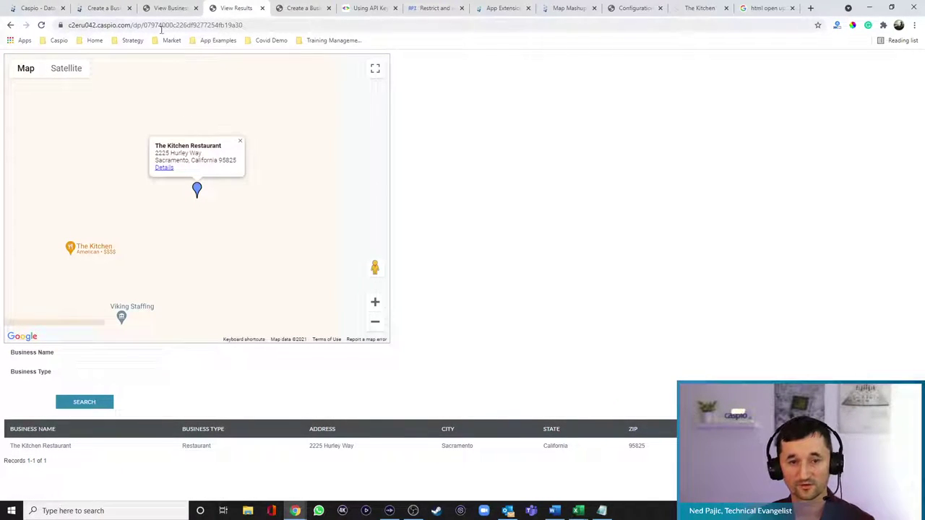
Step: Return to Caspio, reopen the View Results DataPage for editing, and bring up HTML Block 1's code to correct the link
left_click(56, 8)
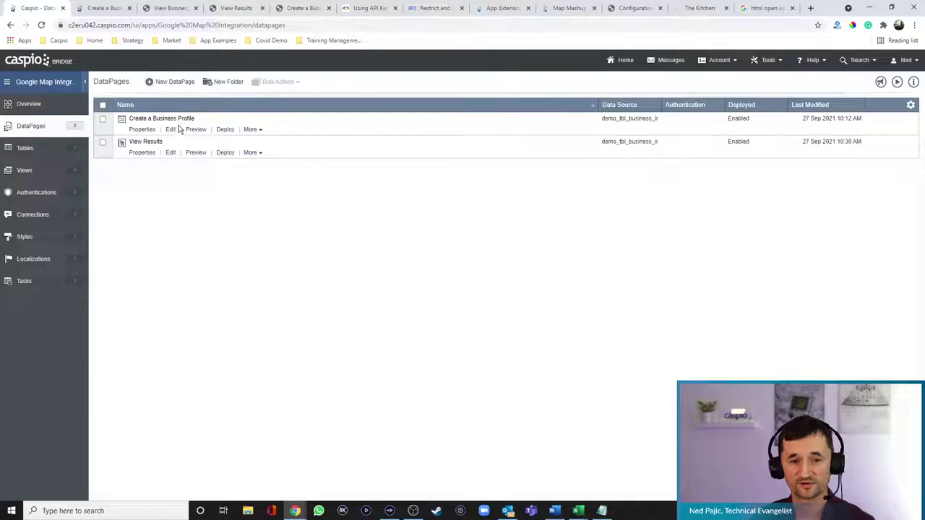
left_click(173, 153)
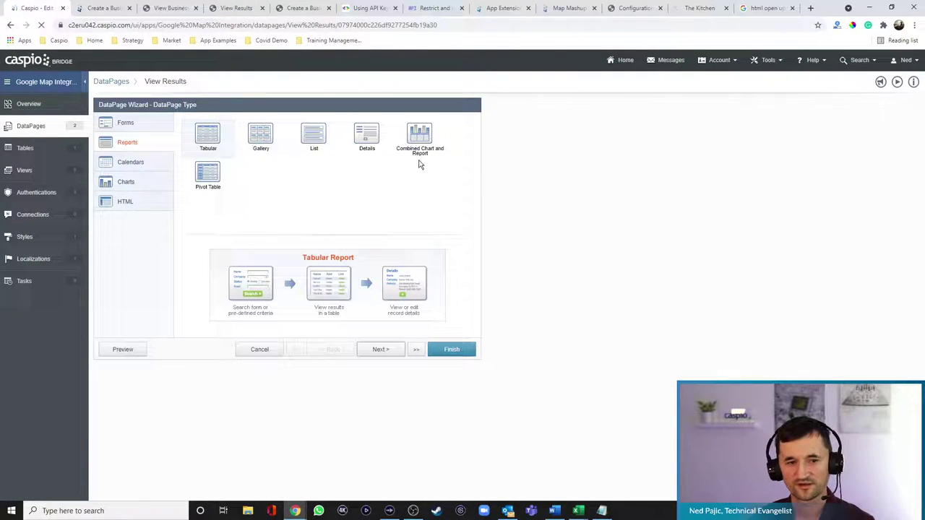
left_click(381, 349)
left_click(381, 351)
left_click(382, 351)
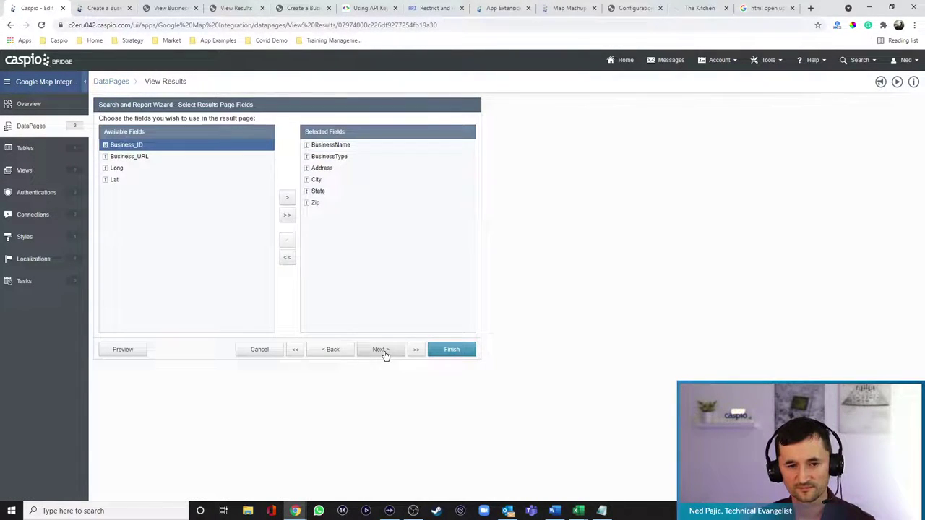
left_click(383, 352)
left_click(383, 353)
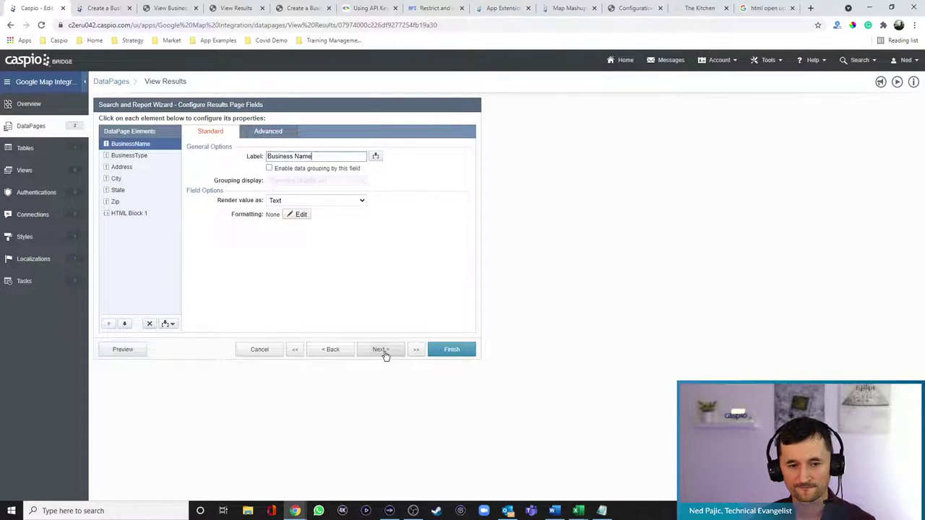
left_click(145, 214)
left_click(397, 237)
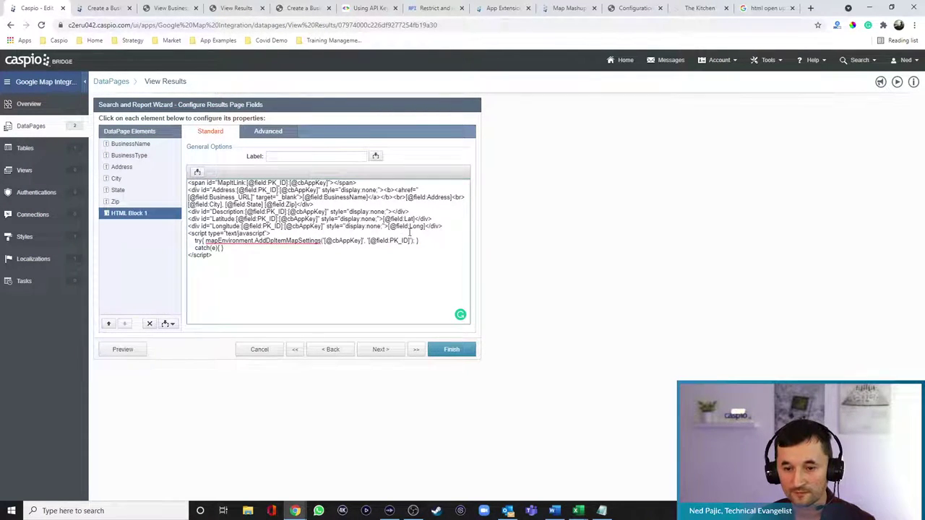
Step: Insert a space between a and href in HTML Block 1's opening link tag and save the DataPage
left_click(401, 190)
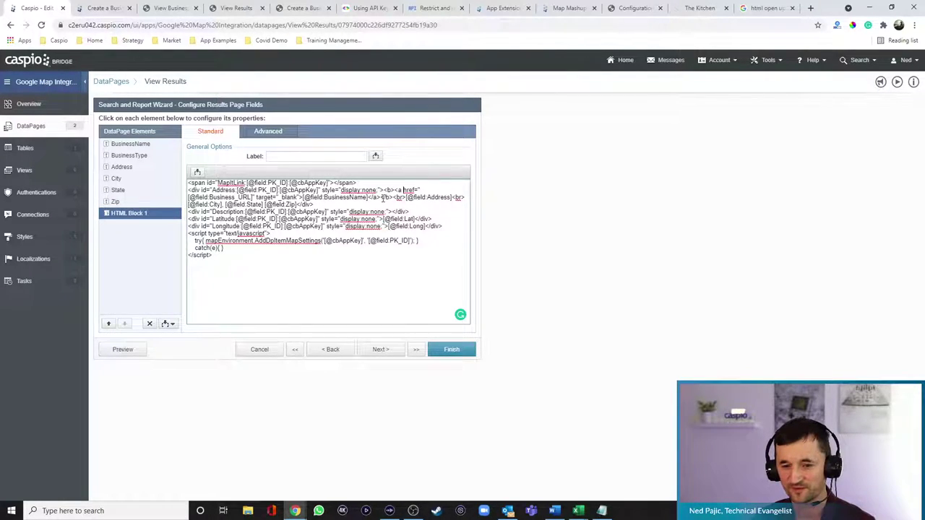
left_click(451, 351)
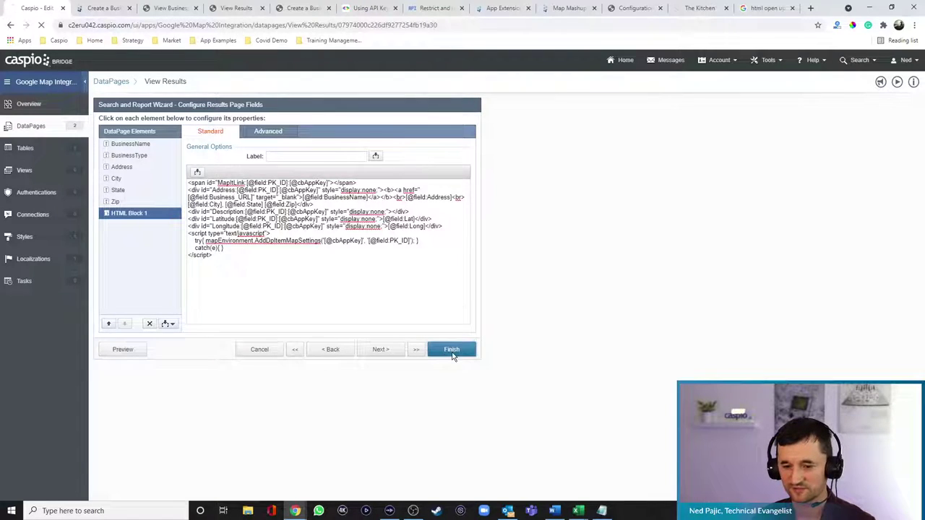
Step: Reload the deployed View Results page, test the business name link in the marker's info window, and return to view the wider map area
left_click(236, 8)
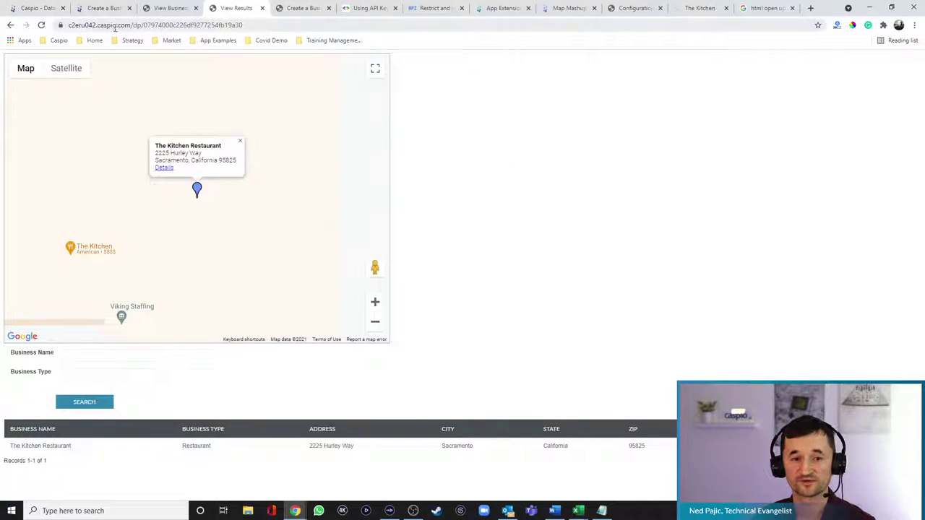
left_click(41, 25)
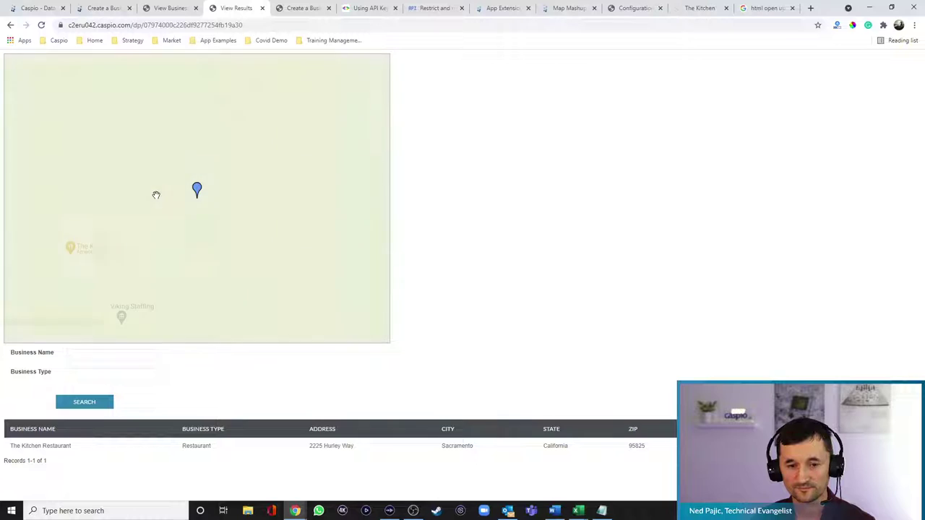
left_click(197, 189)
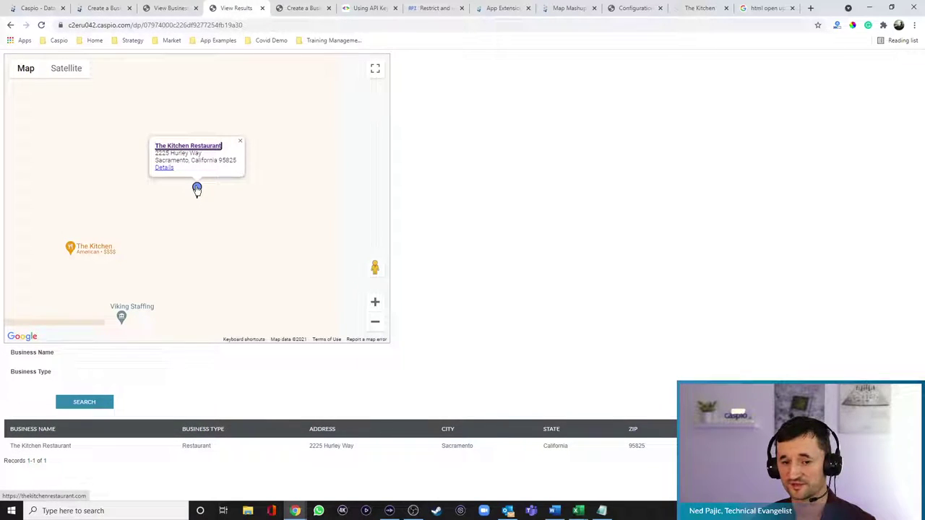
left_click(194, 146)
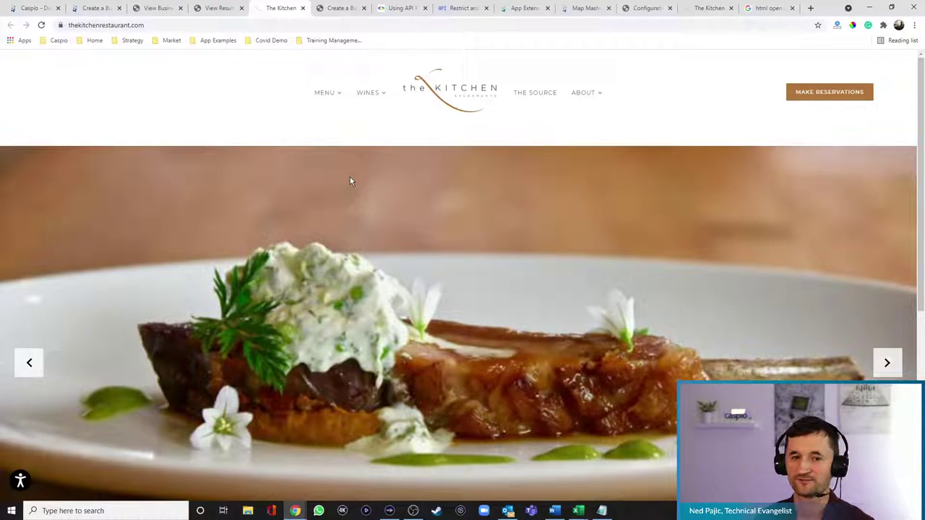
left_click(210, 11)
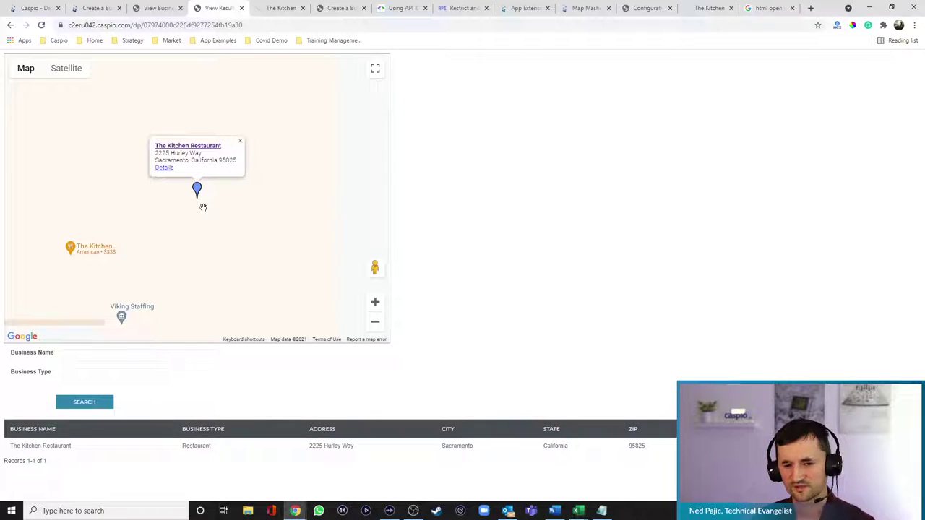
left_click(375, 323)
left_click(375, 323)
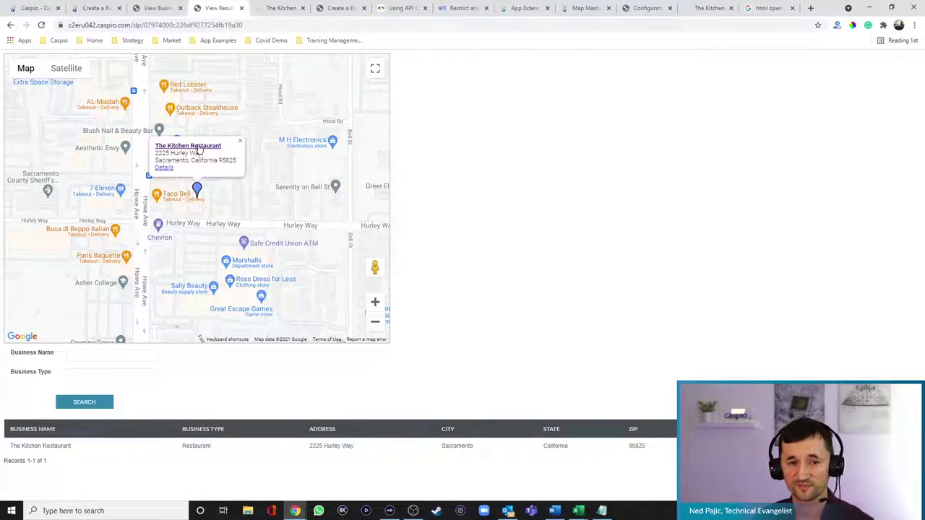
Step: Return to Caspio, reopen the View Results DataPage, set zoomLevelResult to '11' in the search form's Header code, and save
left_click(36, 9)
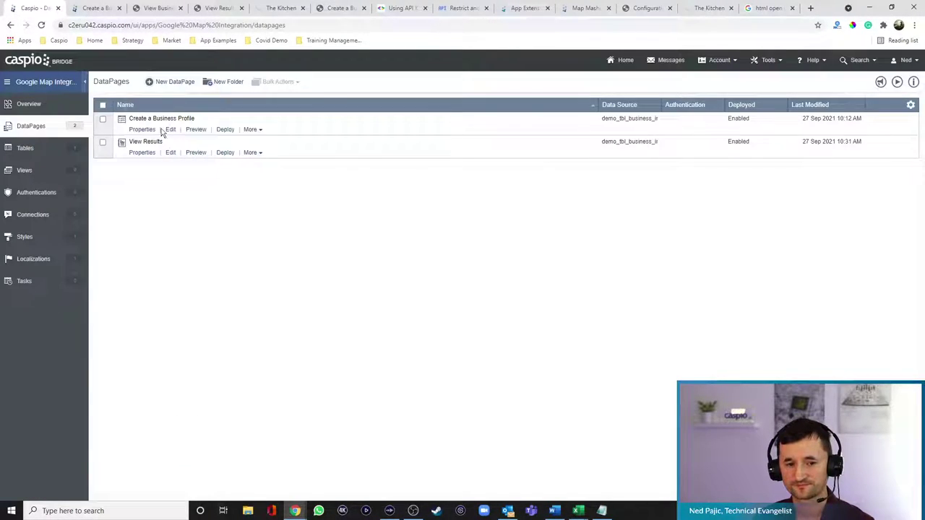
left_click(171, 152)
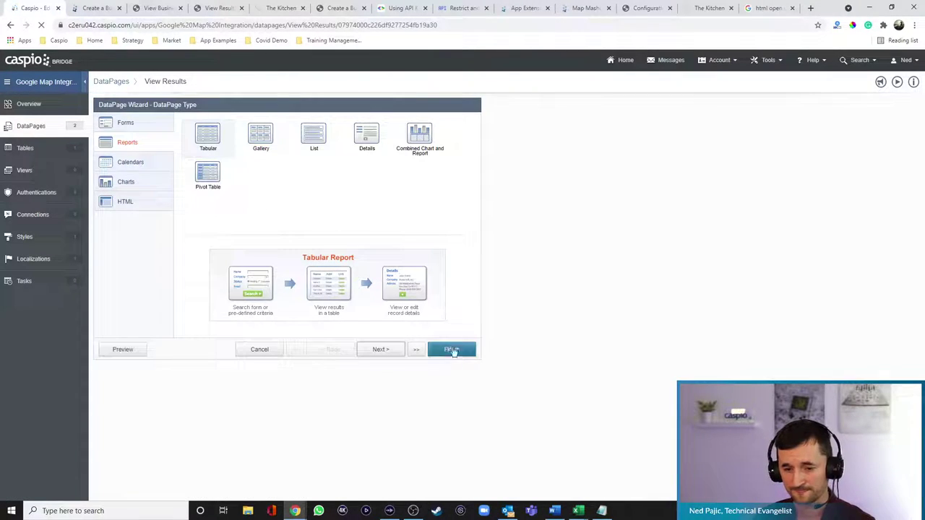
left_click(396, 353)
left_click(396, 352)
left_click(396, 352)
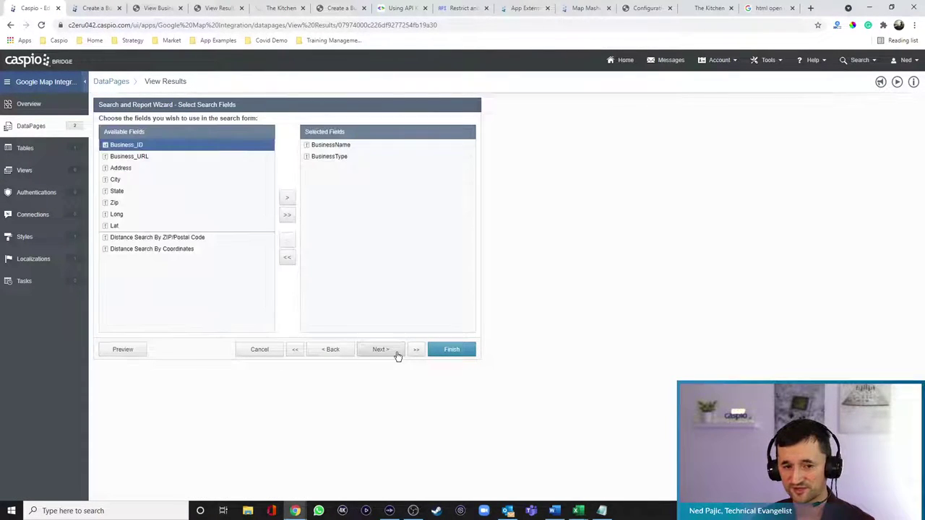
left_click(396, 352)
left_click(115, 161)
key("ctrl+a")
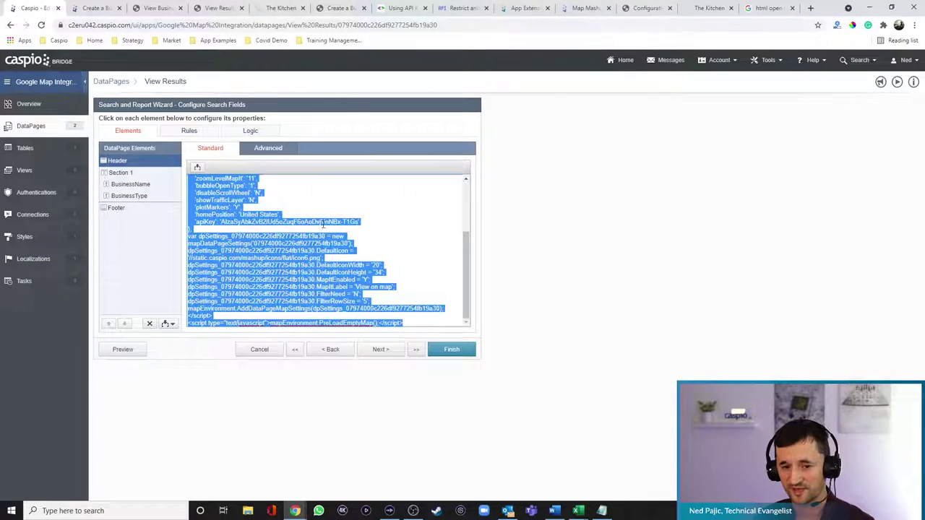
left_click(356, 231)
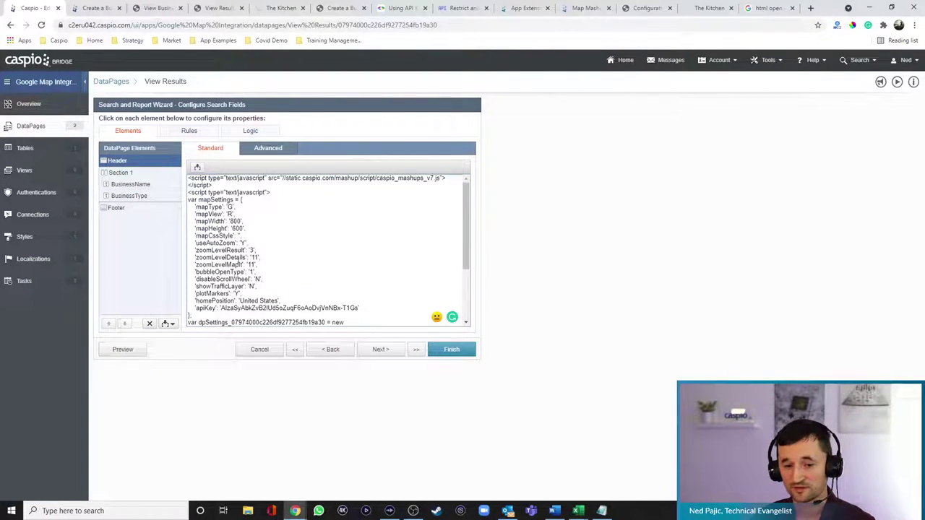
left_click(253, 250)
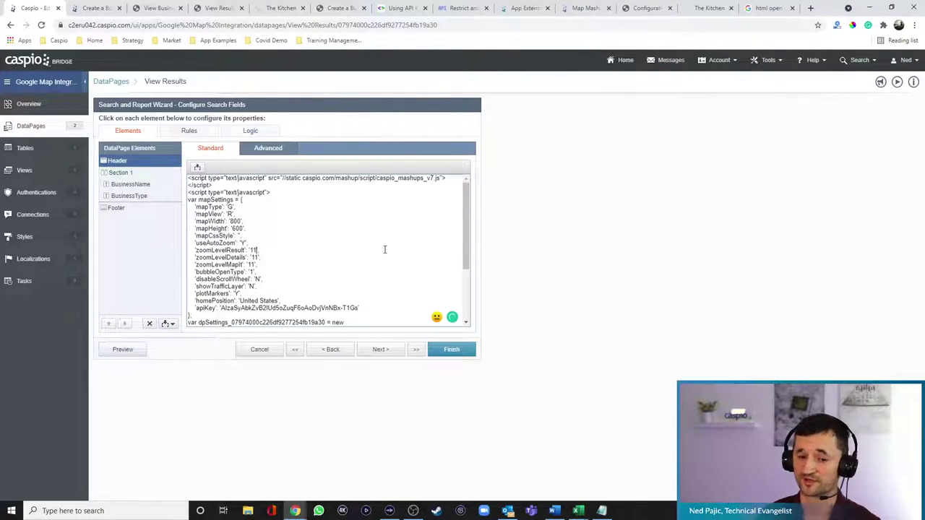
left_click(453, 351)
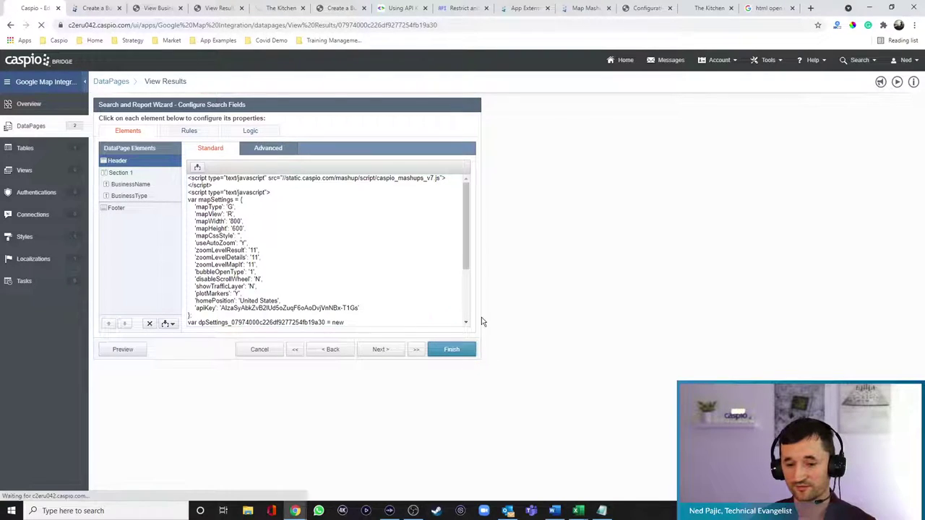
Step: Reload the deployed View Results page and compare the map zoom in the results list with the restaurant's details view
left_click(208, 10)
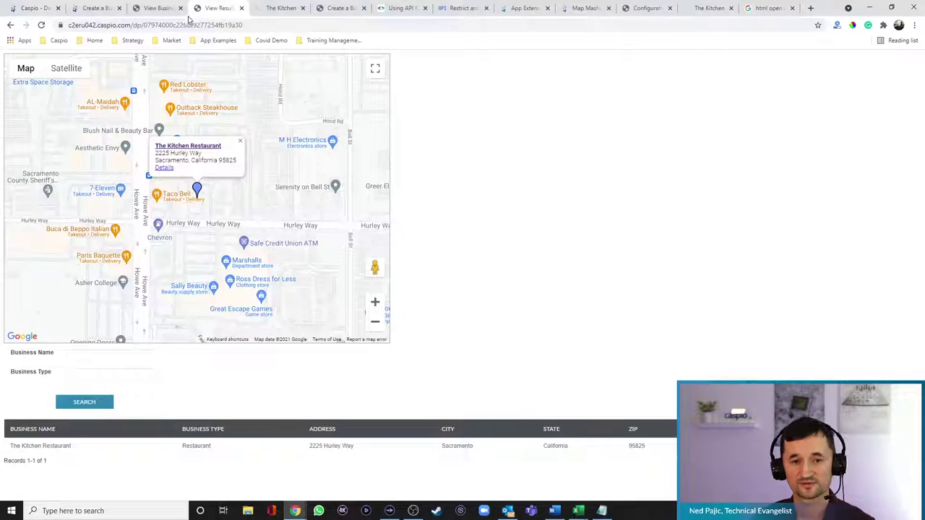
left_click(41, 25)
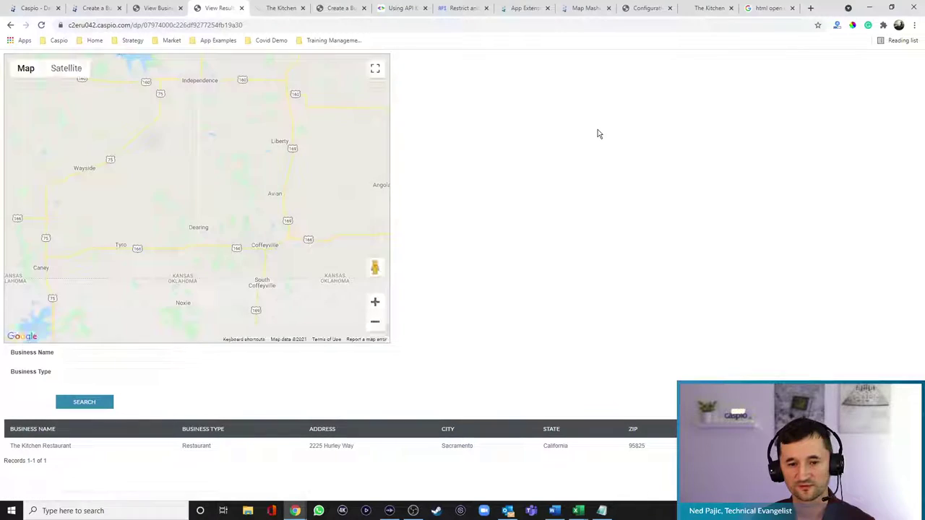
left_click(376, 322)
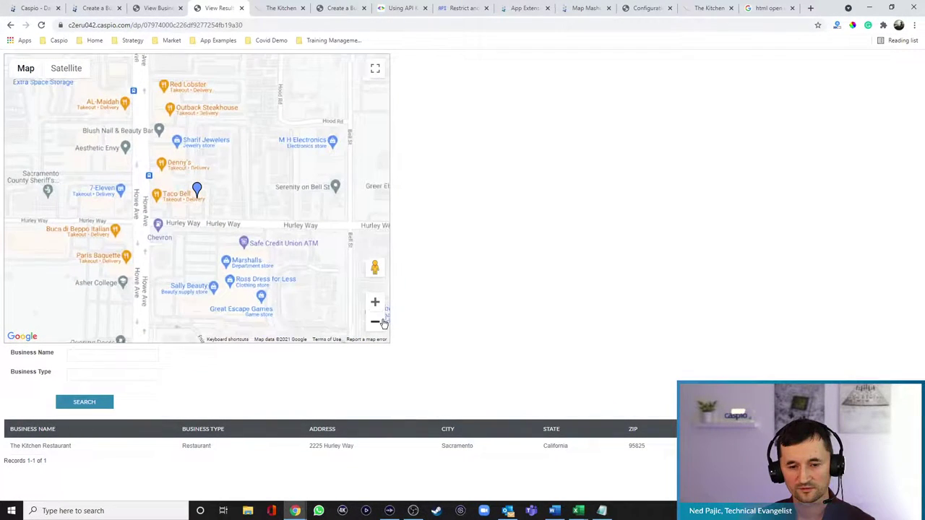
left_click(593, 445)
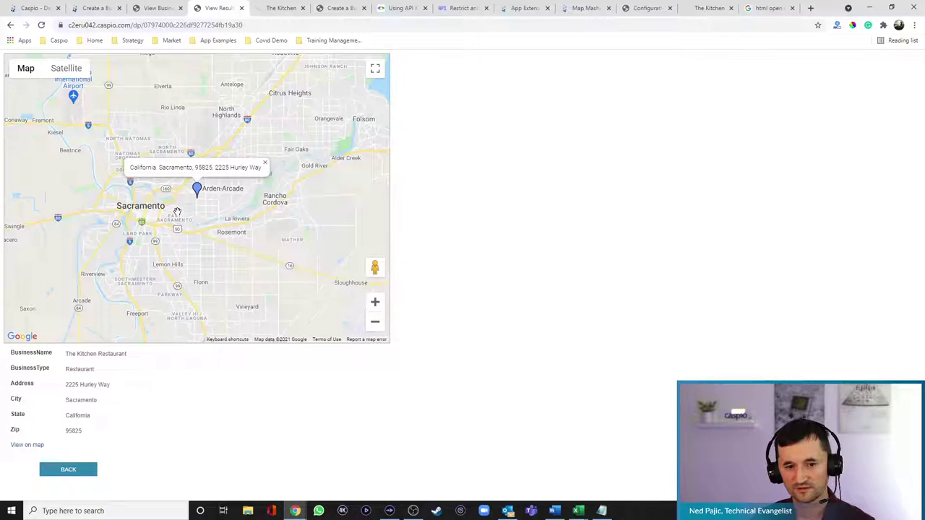
left_click(68, 469)
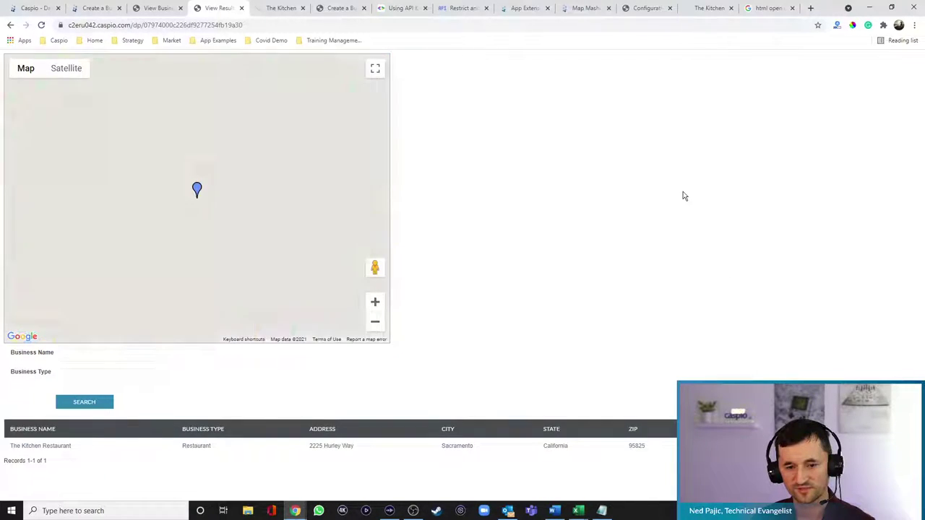
left_click(375, 323)
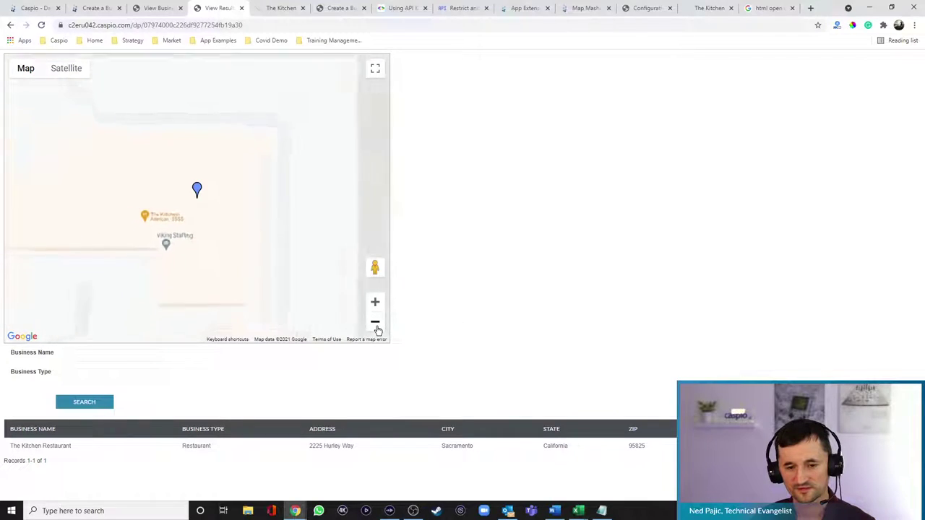
left_click(375, 323)
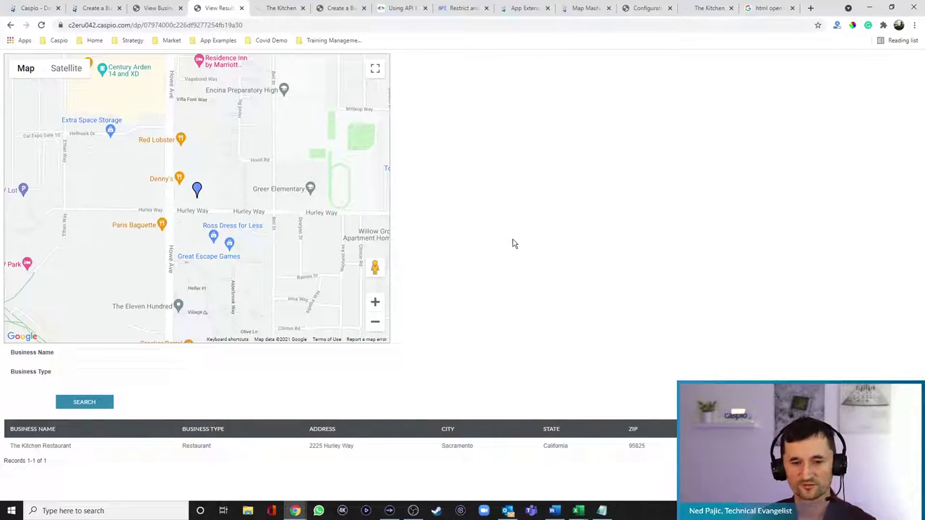
Step: Return to Caspio, reopen the View Results DataPage, set zoomLevelDetails to '25' in the search form's Header code, and save
left_click(43, 10)
left_click(171, 153)
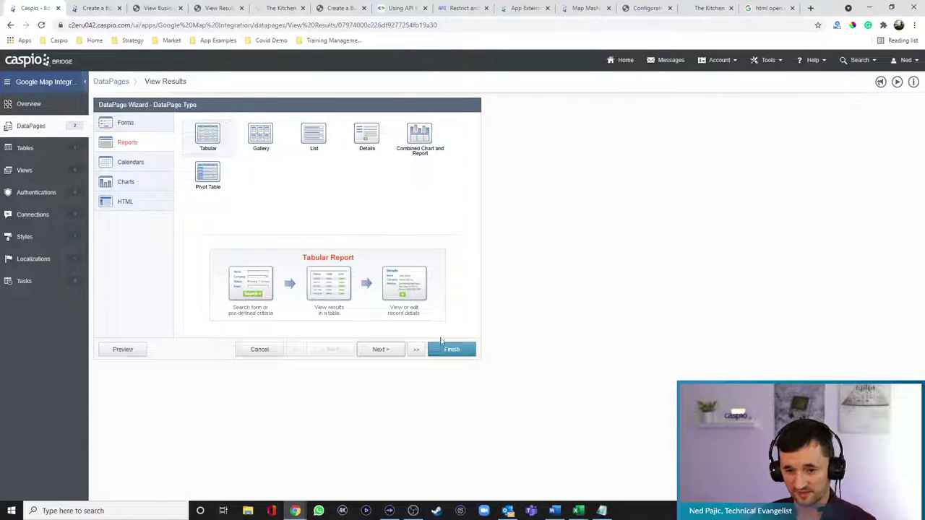
left_click(384, 349)
left_click(381, 350)
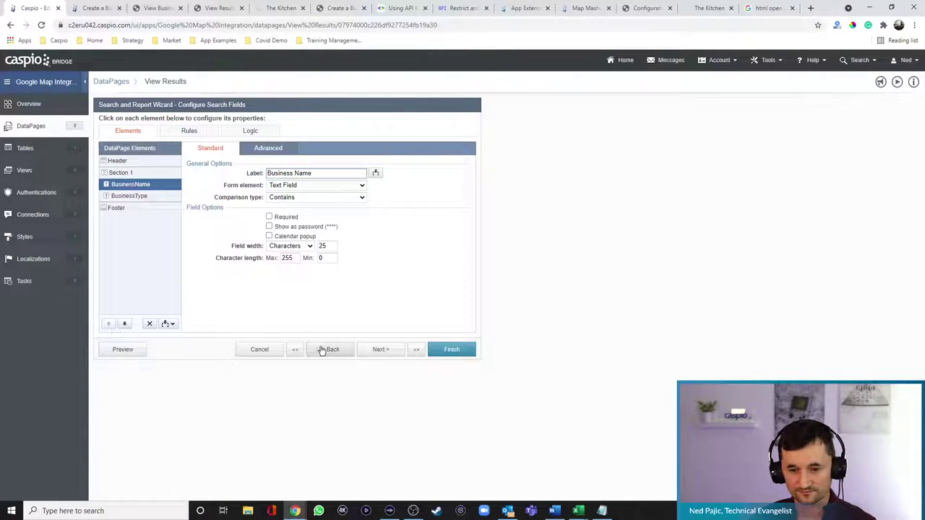
left_click(117, 161)
left_click(287, 238)
scroll(287, 235, "up", 5)
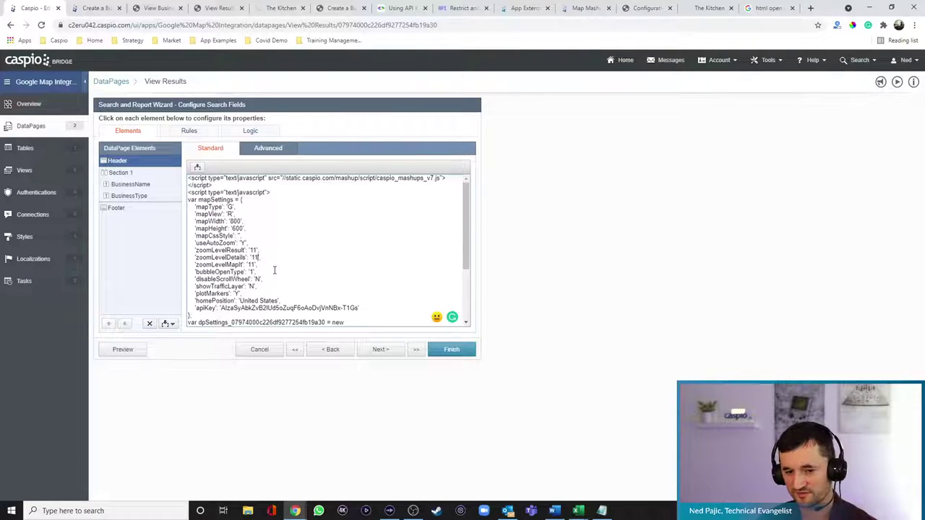
type("25")
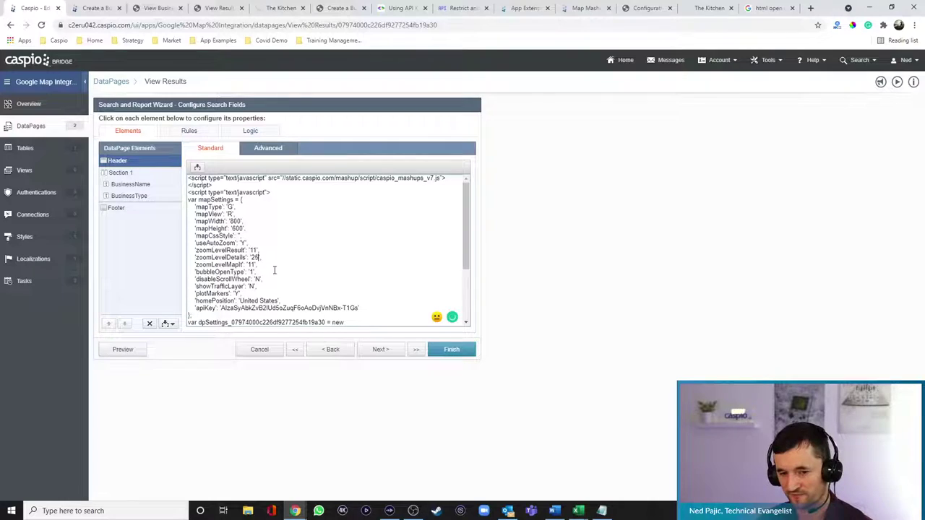
left_click(449, 350)
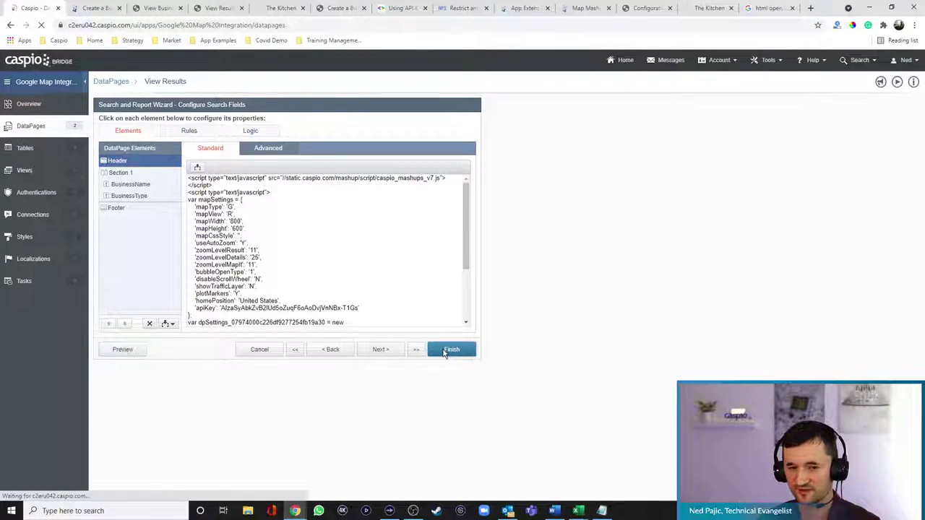
Step: Reload the deployed View Results page and open The Kitchen Restaurant's record to check the details map zoom
left_click(220, 8)
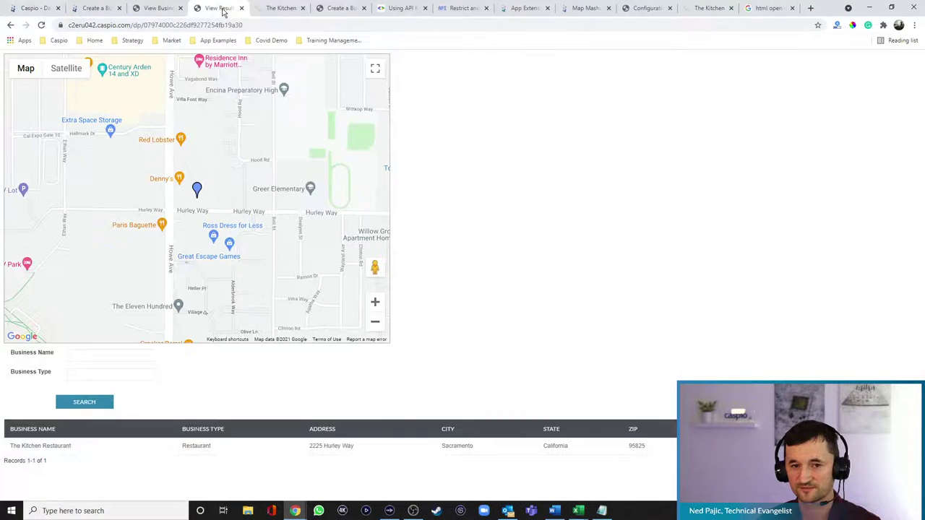
left_click(41, 25)
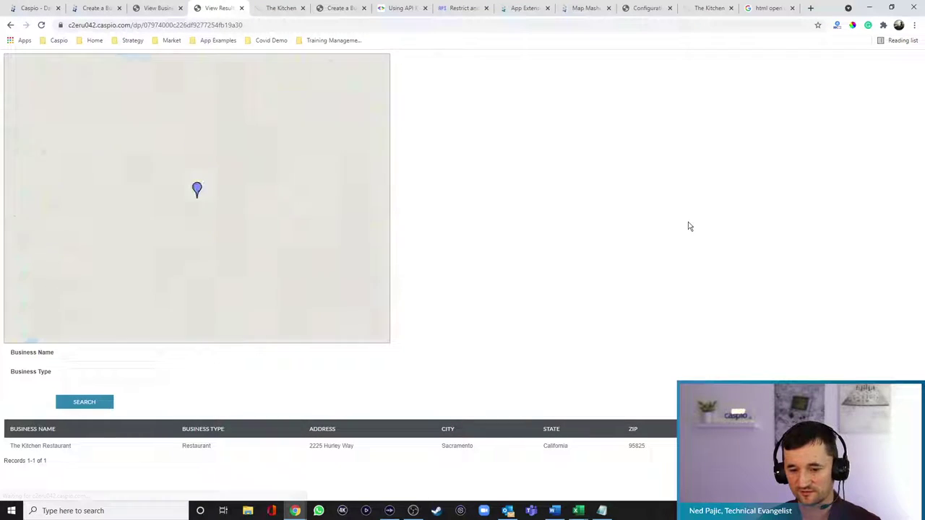
left_click(40, 446)
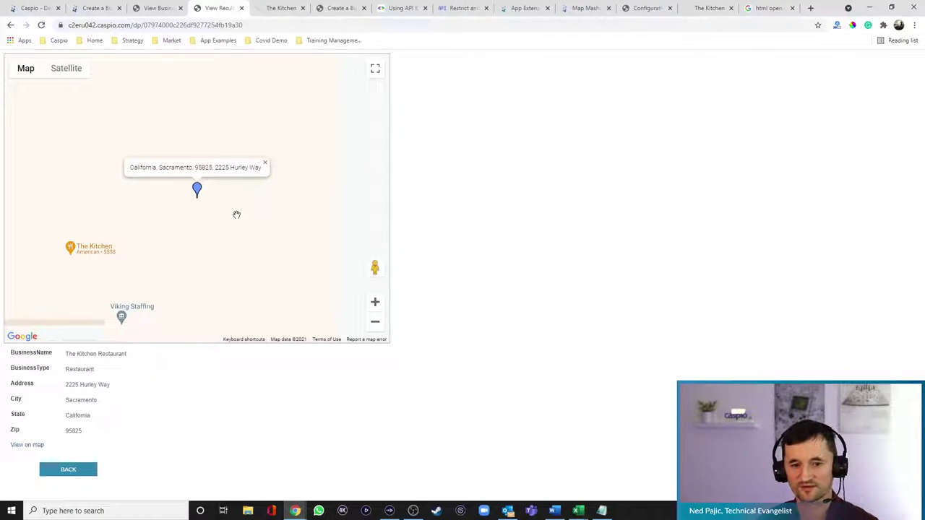
Step: Return to Caspio, reopen View Results for editing, and set zoomLevelDetails to '11' in the search form's Header code
left_click(42, 10)
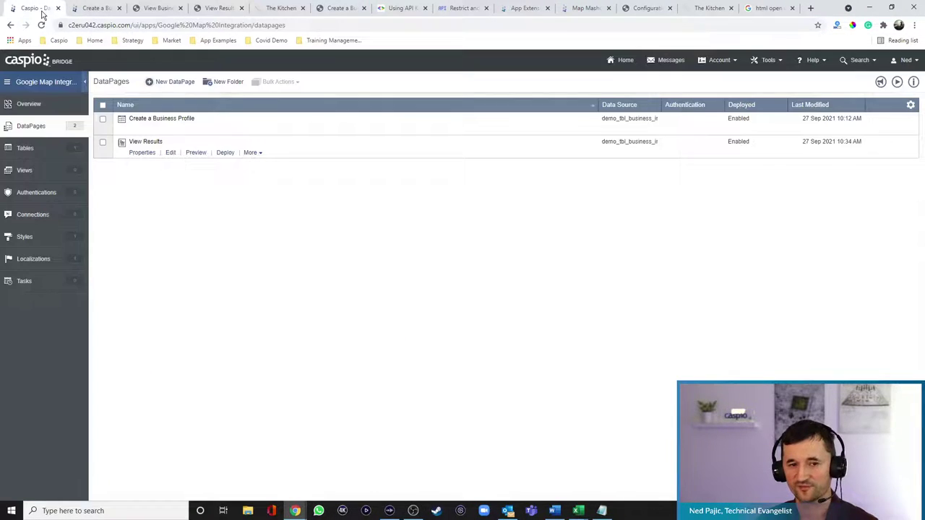
left_click(167, 156)
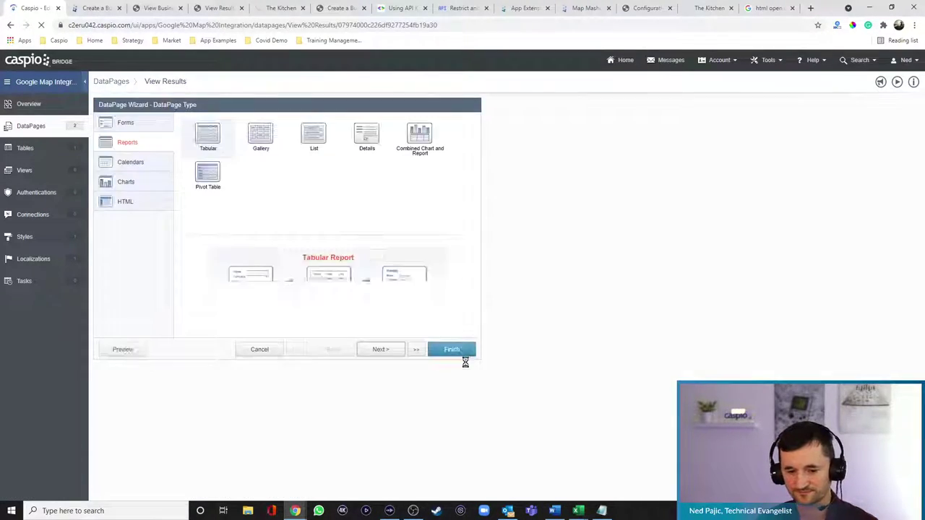
left_click(398, 353)
left_click(388, 350)
left_click(388, 350)
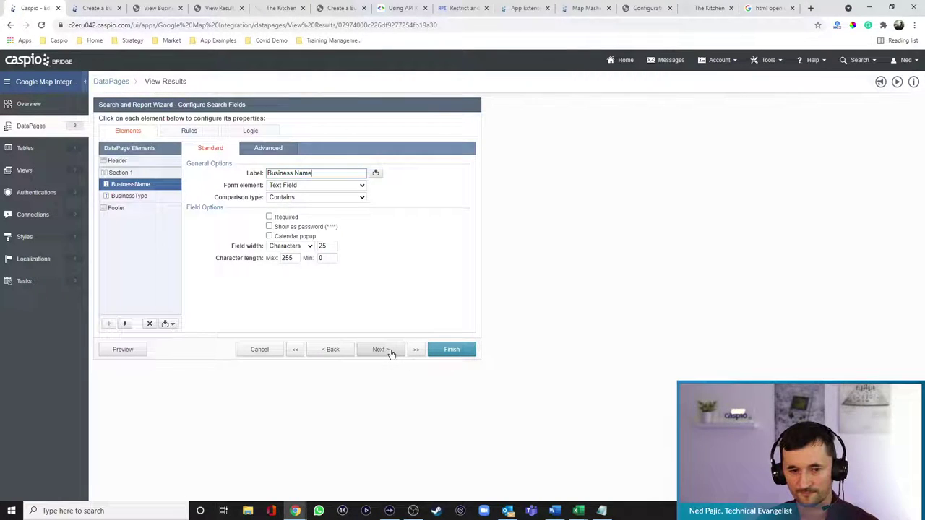
left_click(117, 160)
key("ctrl+a")
left_click(450, 316)
scroll(450, 316, "up", 5)
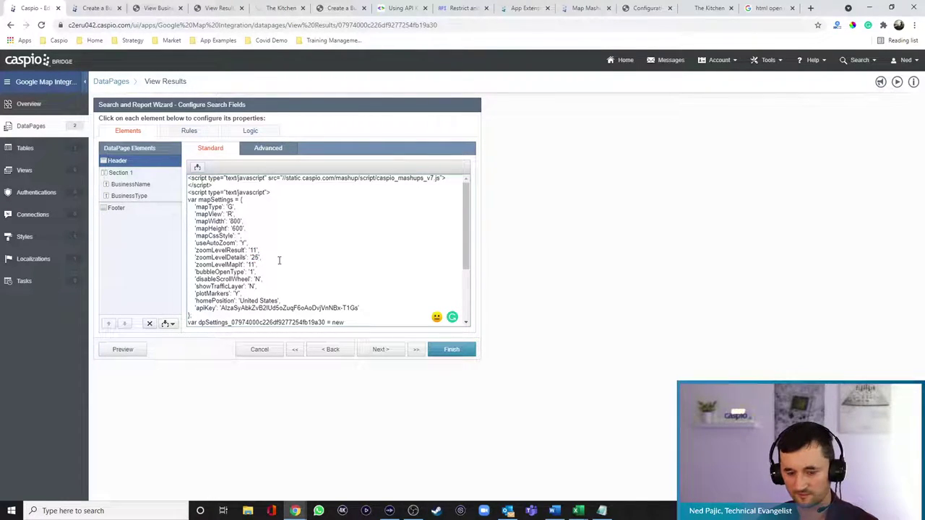
type("11")
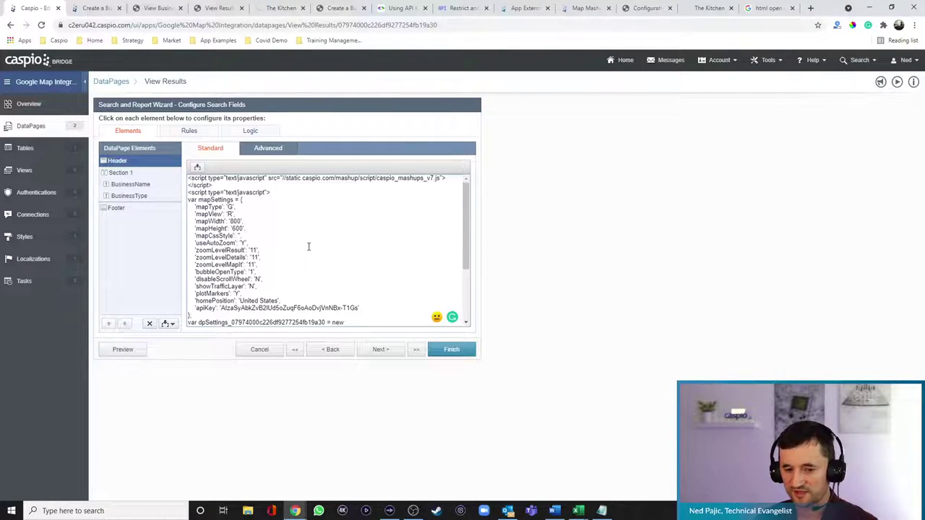
Step: Set showTrafficLayer to 'Y' in the search form's Header code and save the View Results DataPage
left_click(253, 286)
key("BackSpace")
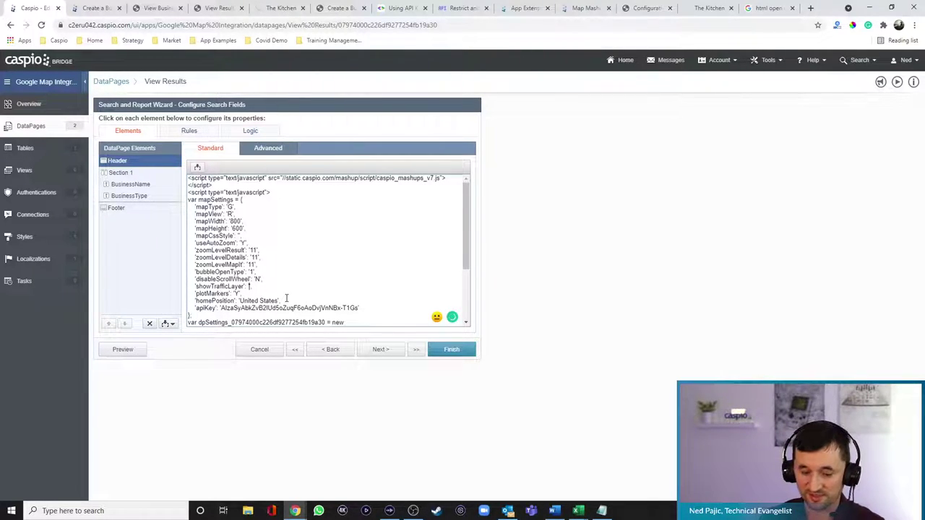
type("Y',")
left_click(450, 349)
Step: Reload the deployed View Results page and zoom the map out to check the traffic layer around the marker
left_click(217, 8)
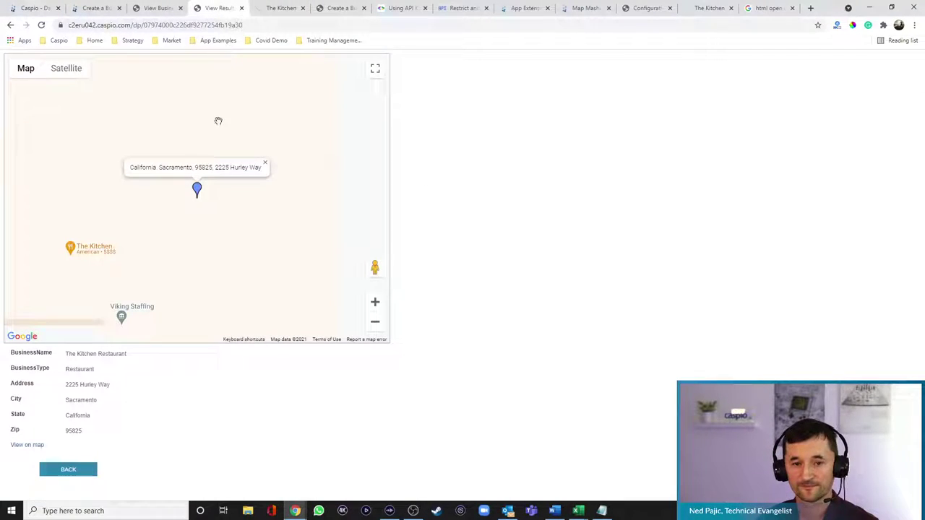
left_click(41, 25)
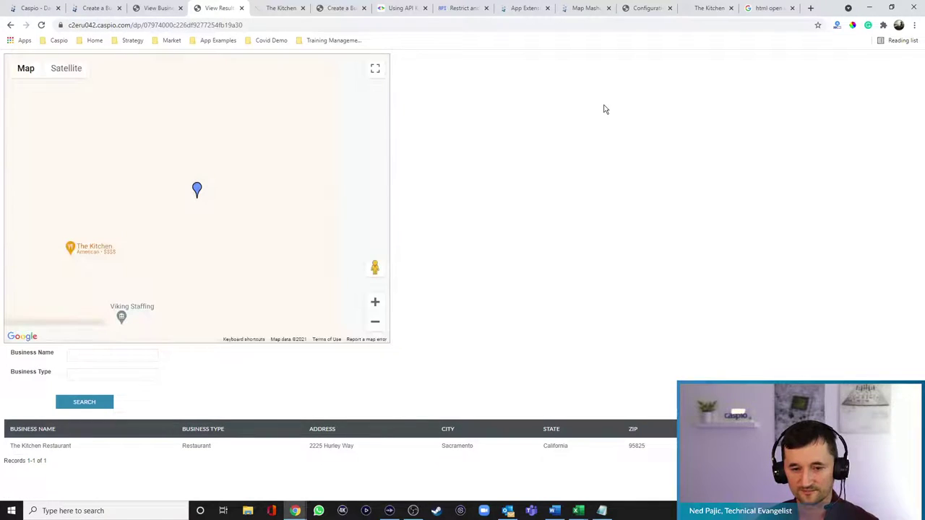
left_click(380, 326)
left_click(377, 324)
left_click(378, 324)
left_click(377, 324)
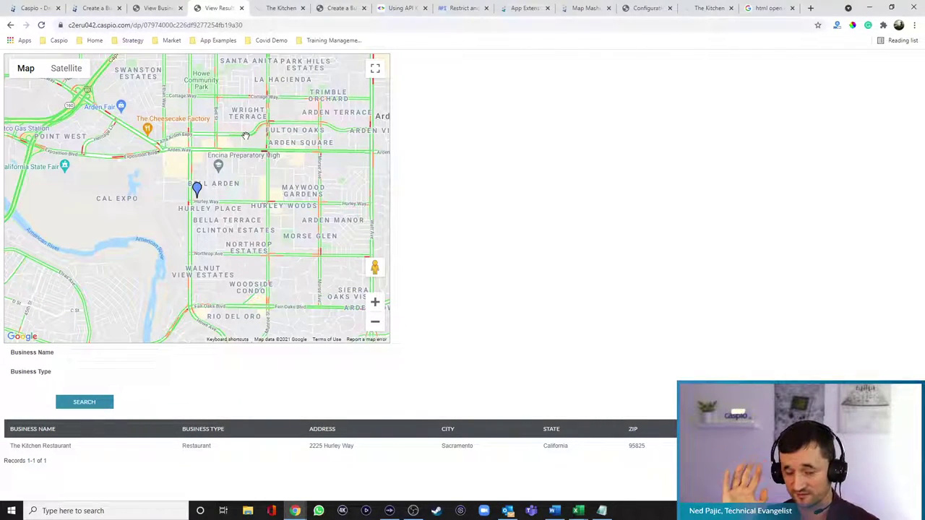
Step: Return to Caspio, reopen View Results, set mapWidth to '1800' and mapHeight to '500' in the search form's Header code, and save
left_click(37, 9)
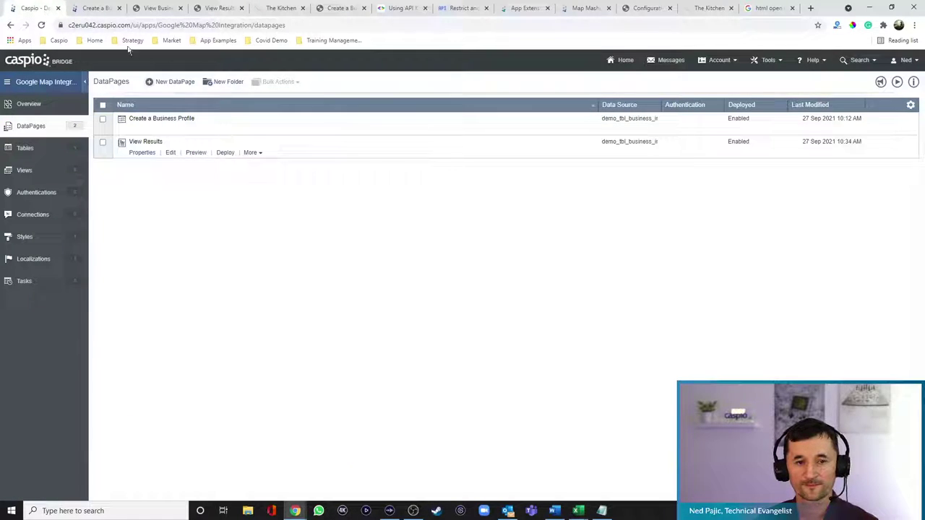
left_click(170, 152)
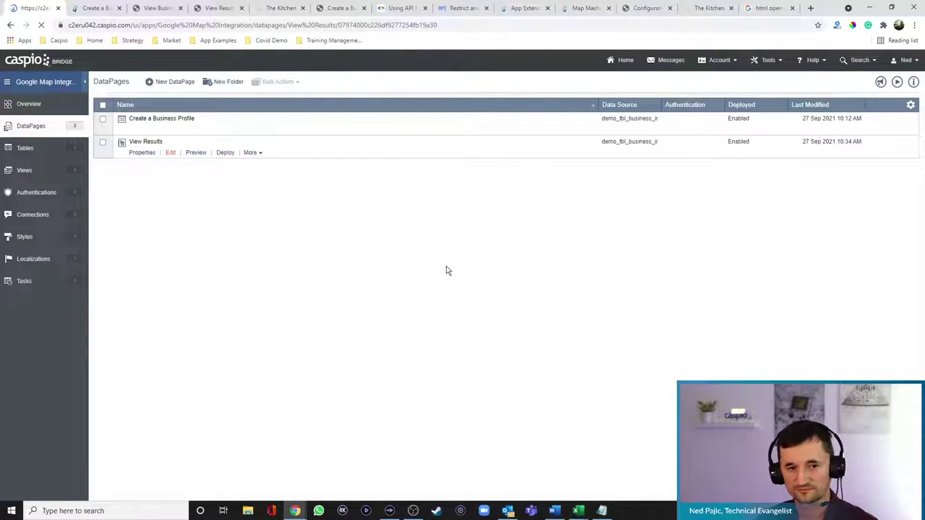
left_click(389, 352)
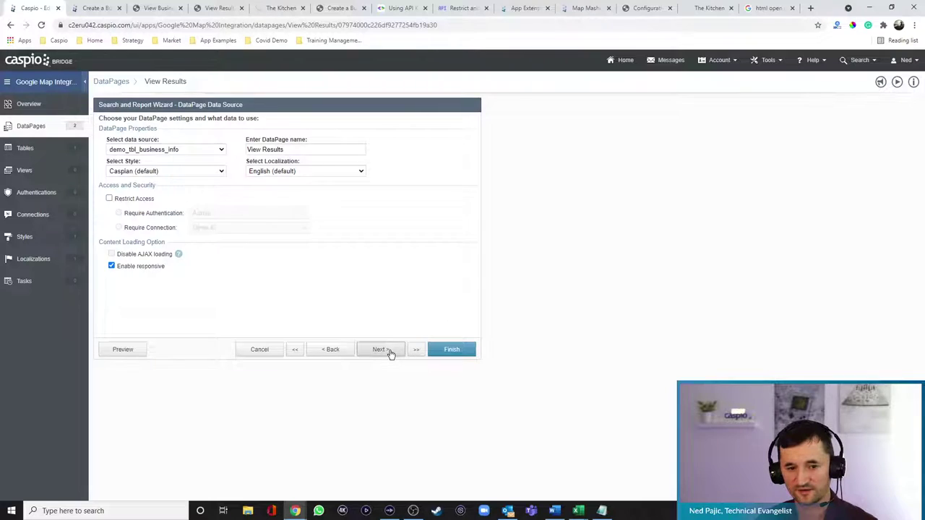
left_click(389, 352)
left_click(389, 351)
left_click(384, 350)
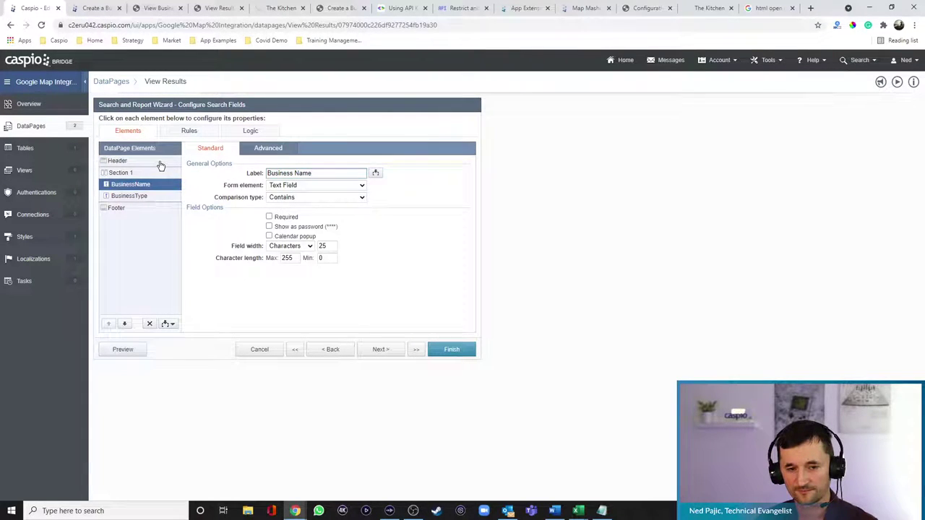
left_click(159, 162)
left_click(365, 255)
scroll(365, 255, "up", 5)
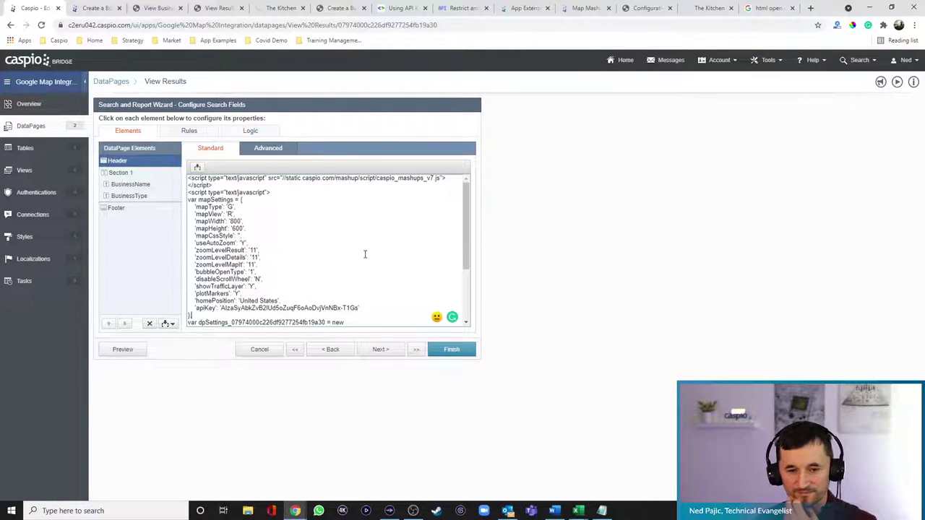
double_click(235, 228)
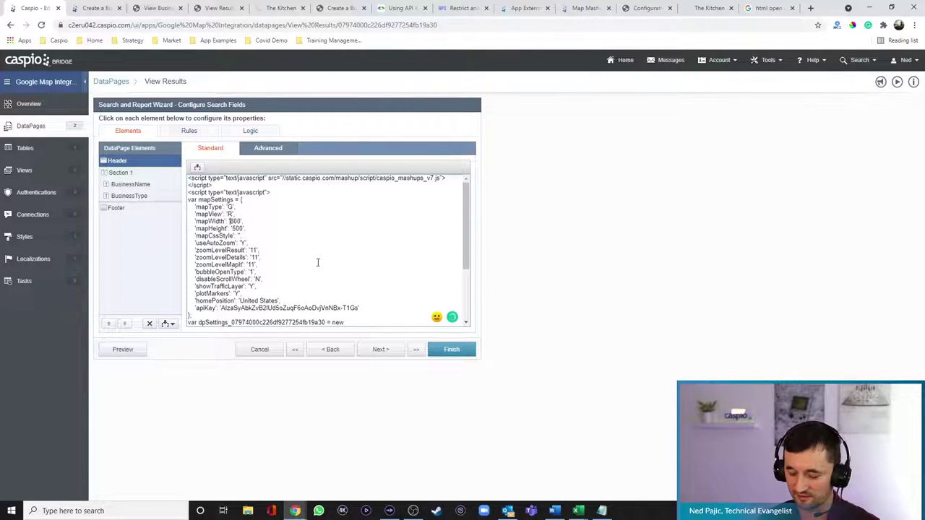
left_click(462, 350)
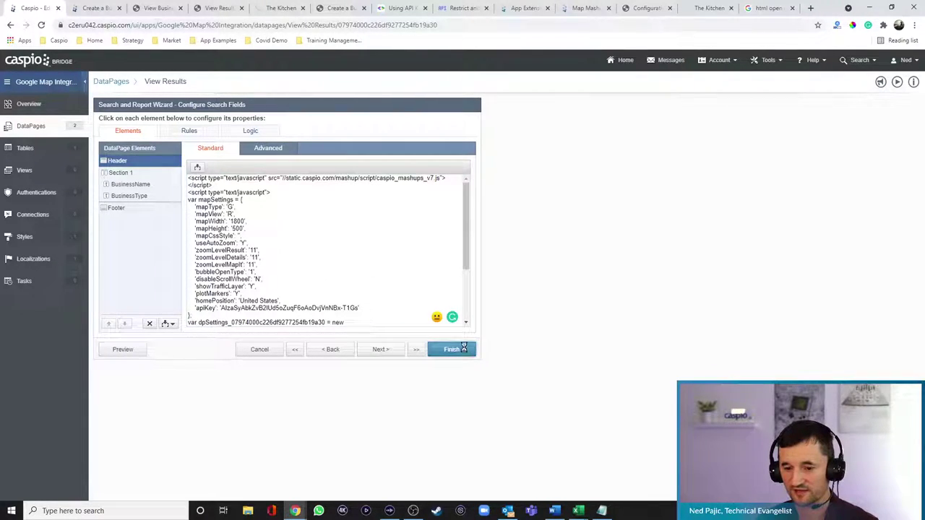
Step: Reload the deployed View Results page and zoom out to inspect the map at its new dimensions
left_click(216, 8)
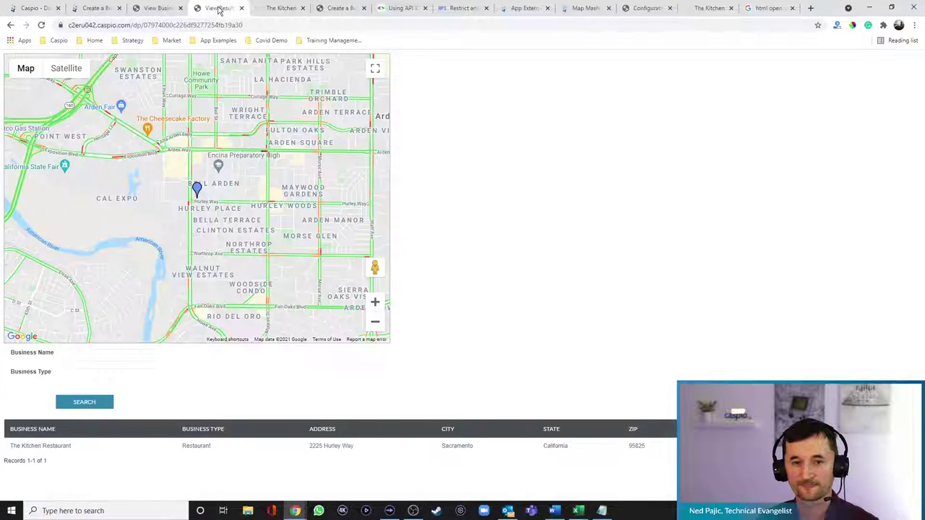
left_click(41, 24)
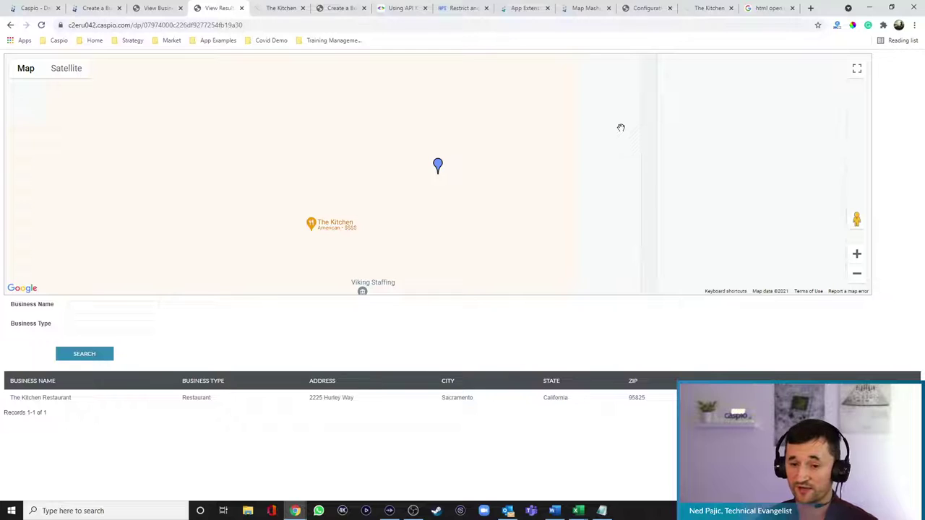
left_click(857, 273)
left_click(859, 276)
left_click(858, 275)
left_click(858, 275)
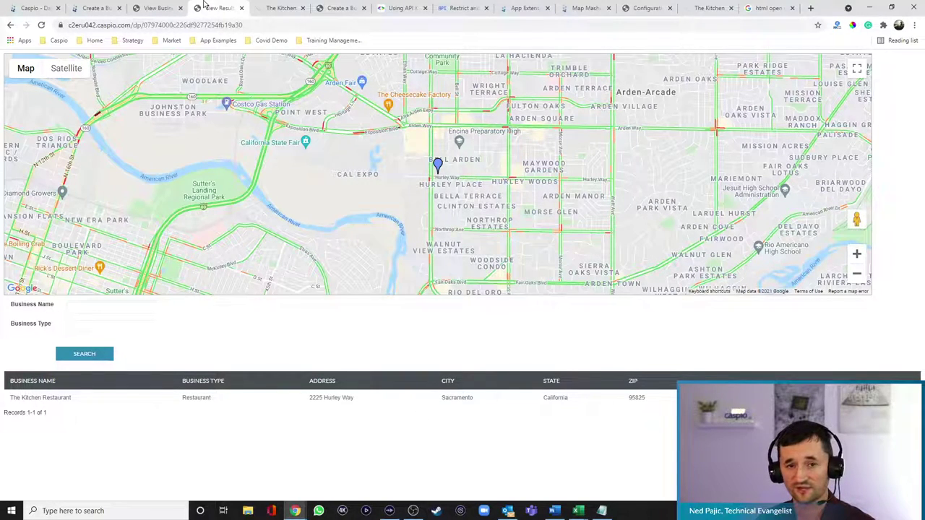
Step: Switch to the Create a Business Profile preview and reload it for a blank business entry
left_click(103, 10)
left_click(103, 166)
left_click(226, 157)
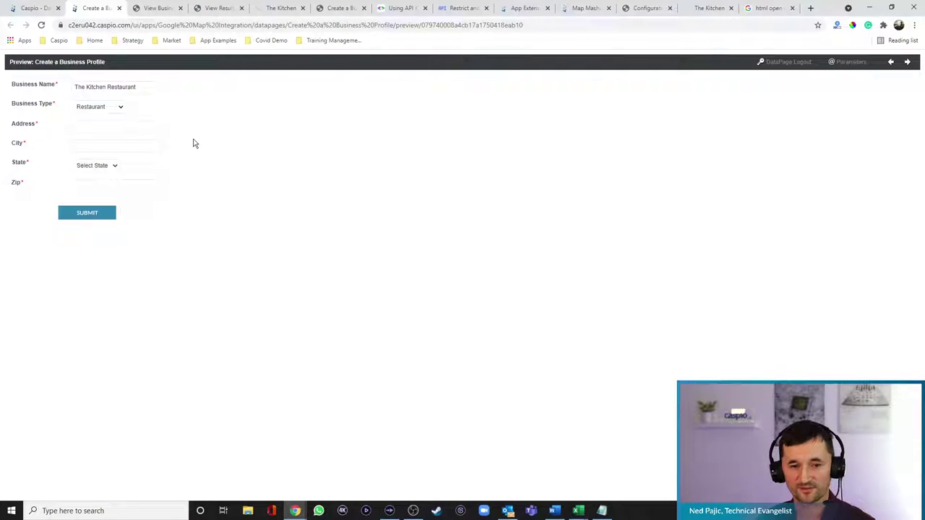
left_click(41, 25)
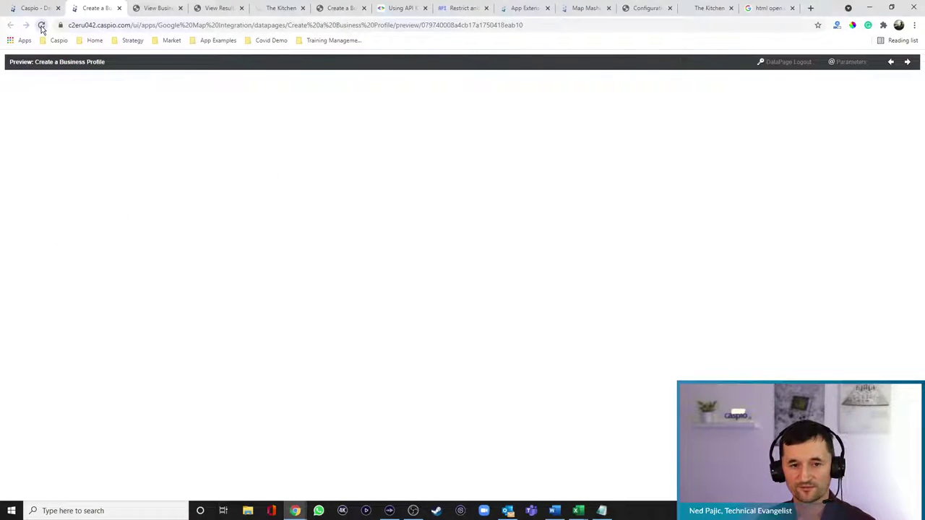
left_click(101, 165)
left_click(235, 158)
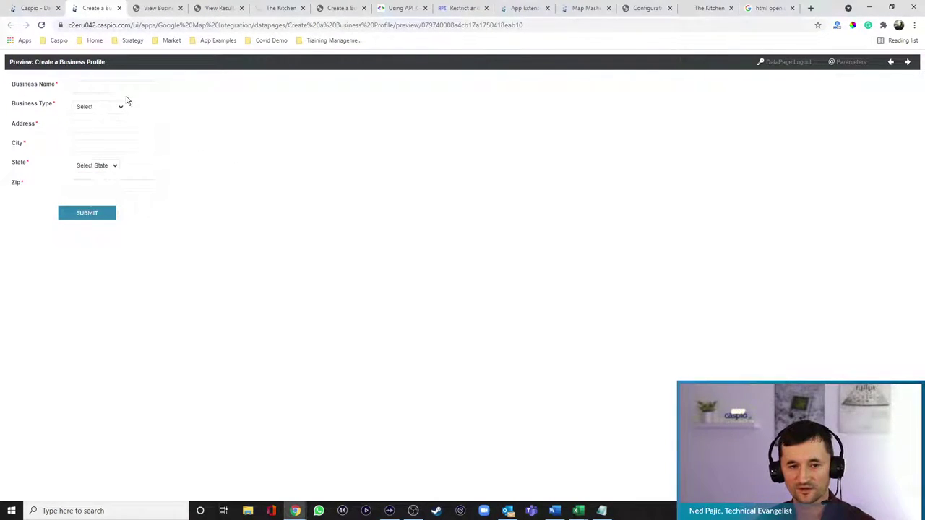
left_click(112, 86)
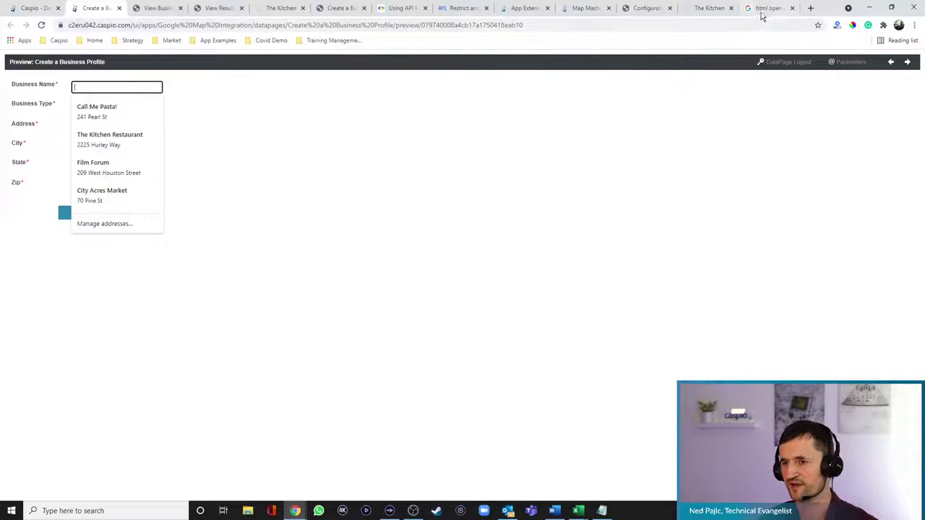
Step: Search Google for "los angeles restaurants", open the Roma Deli listing, and copy its street address
left_click(708, 9)
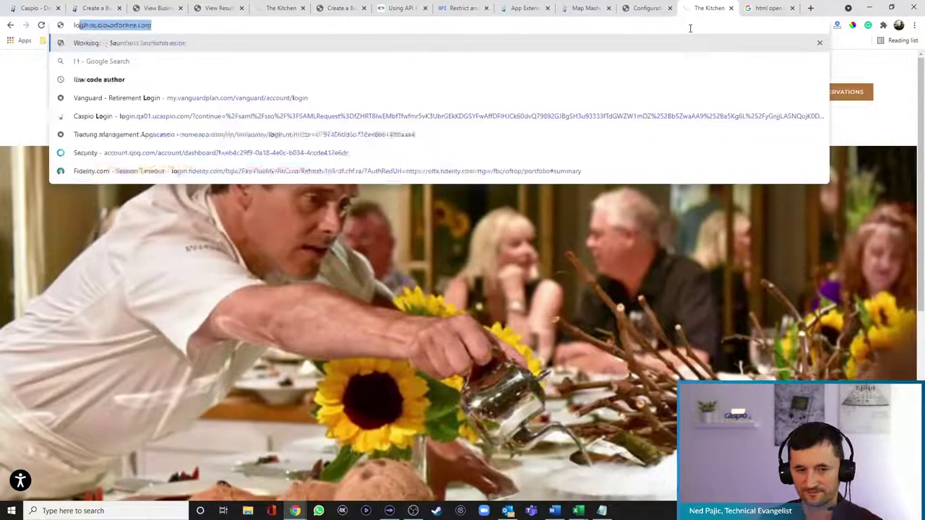
type("los angeles restaurants")
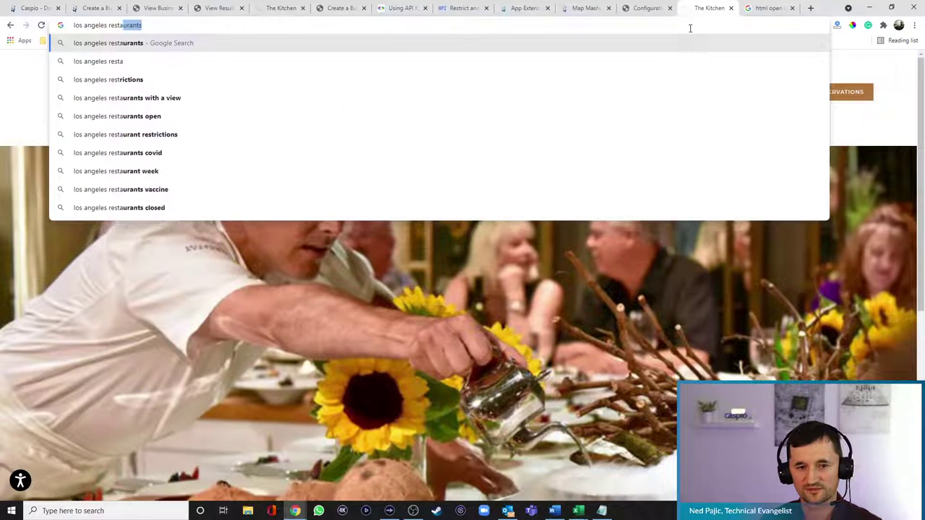
key("Return")
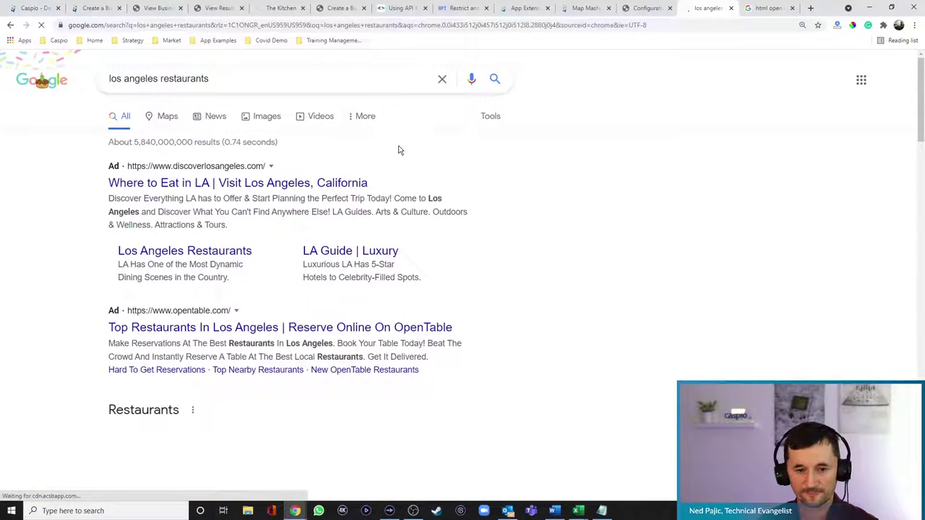
scroll(506, 180, "down", 3)
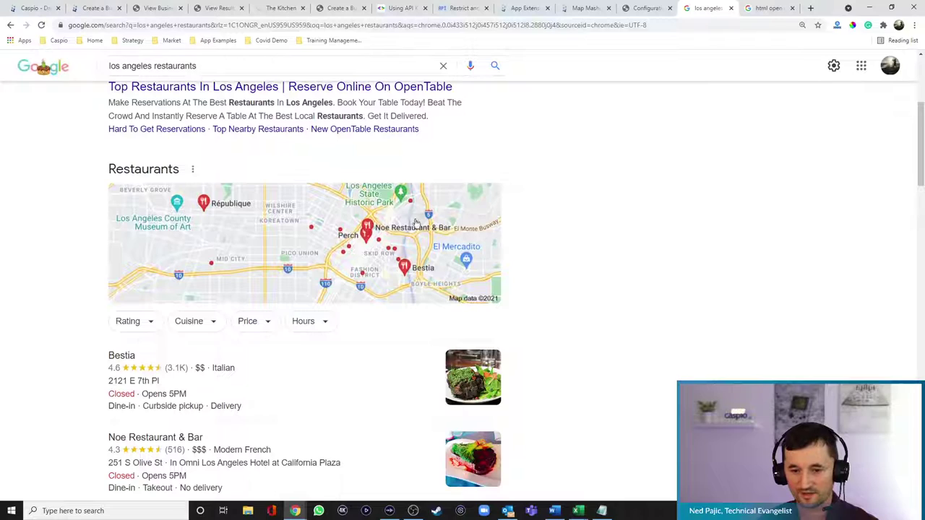
left_click(369, 227)
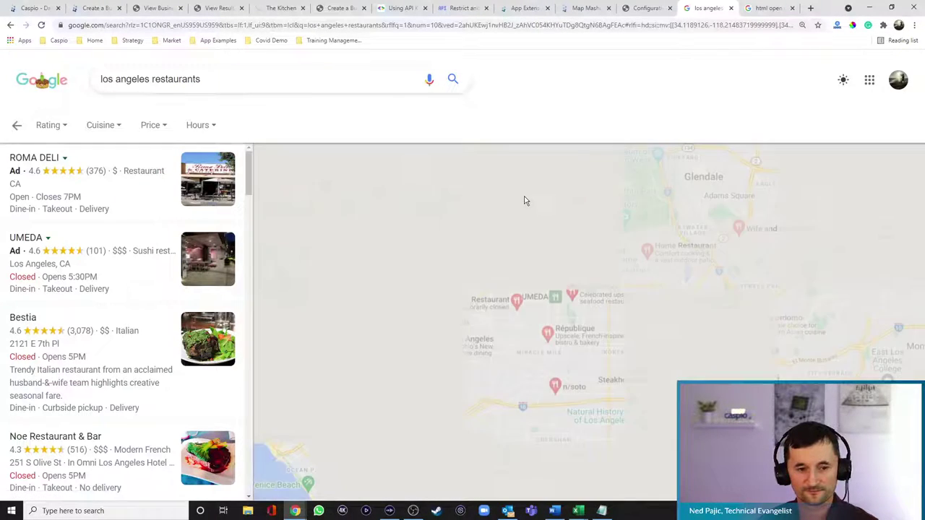
left_click(34, 158)
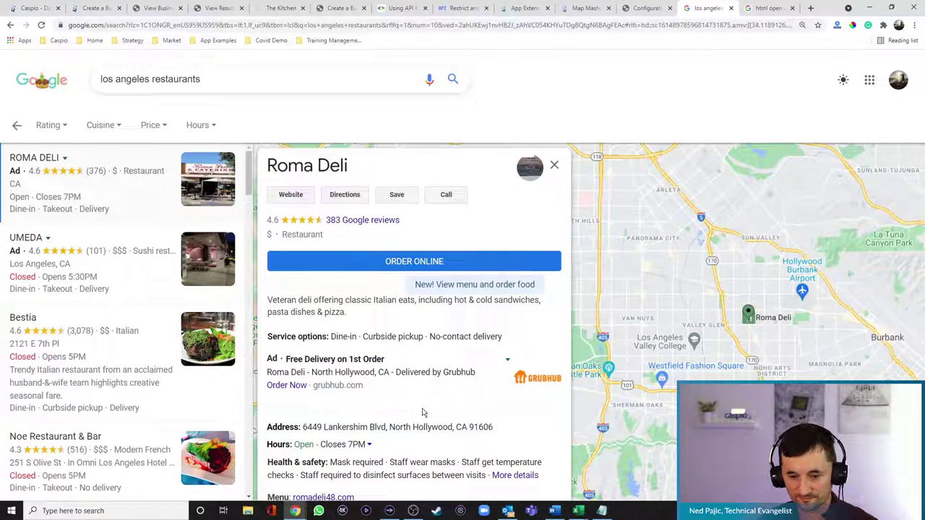
left_click_drag(304, 428, 388, 427)
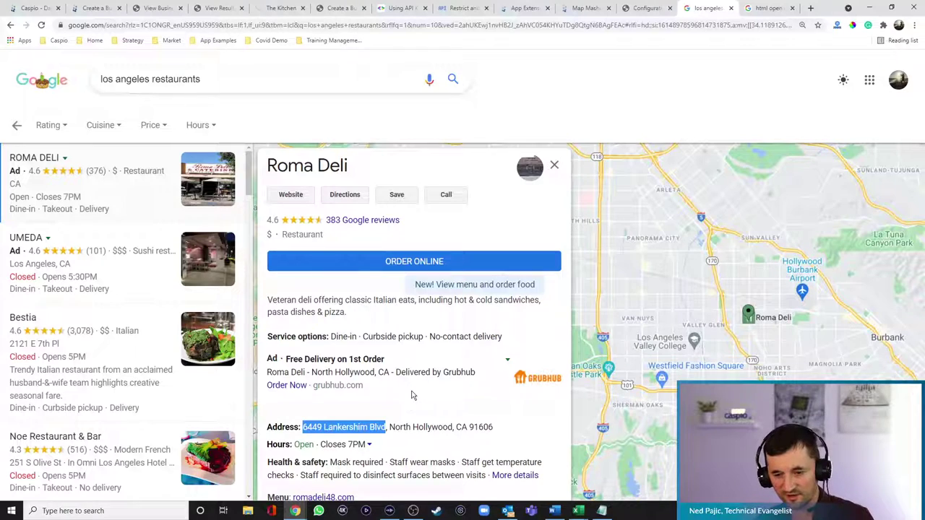
Step: In the Create a Business Profile form, enter the business name "The Deli", the zip code, the copied street address, and the state California
left_click(95, 8)
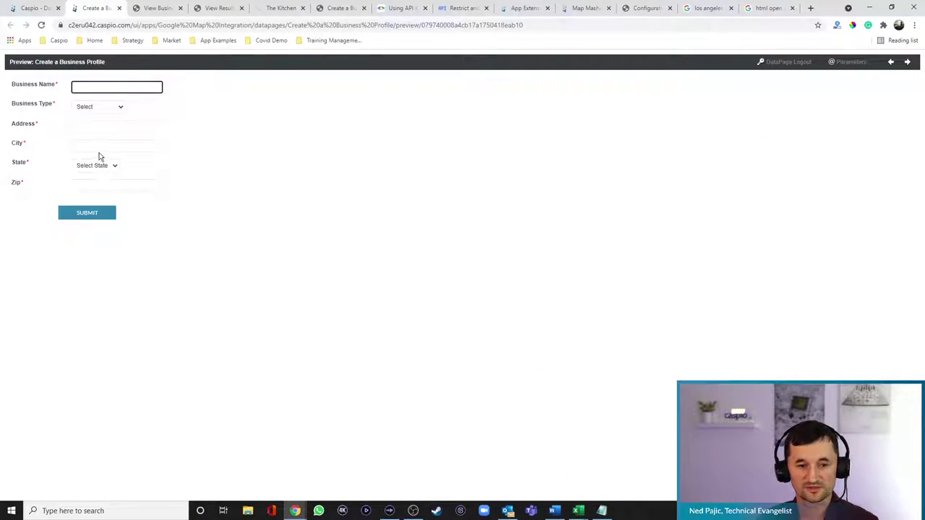
type("The Deli")
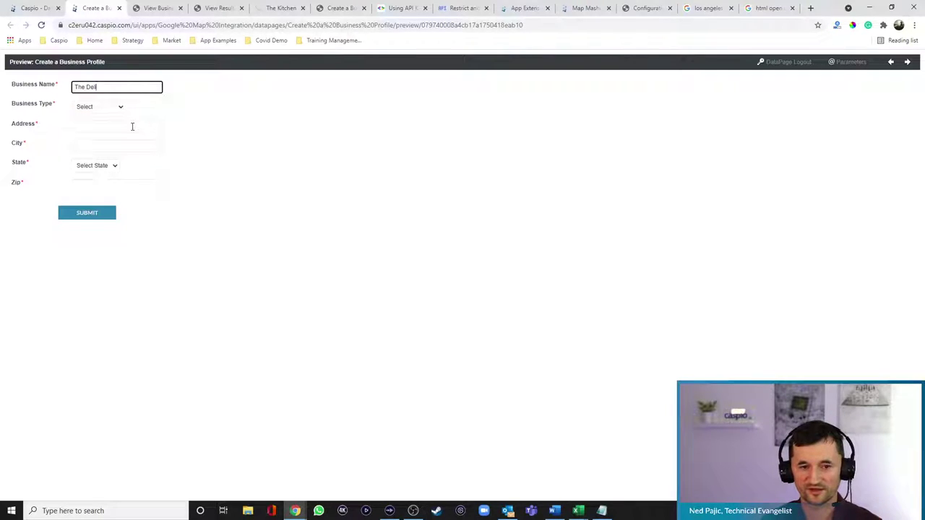
left_click(126, 186)
type("9160")
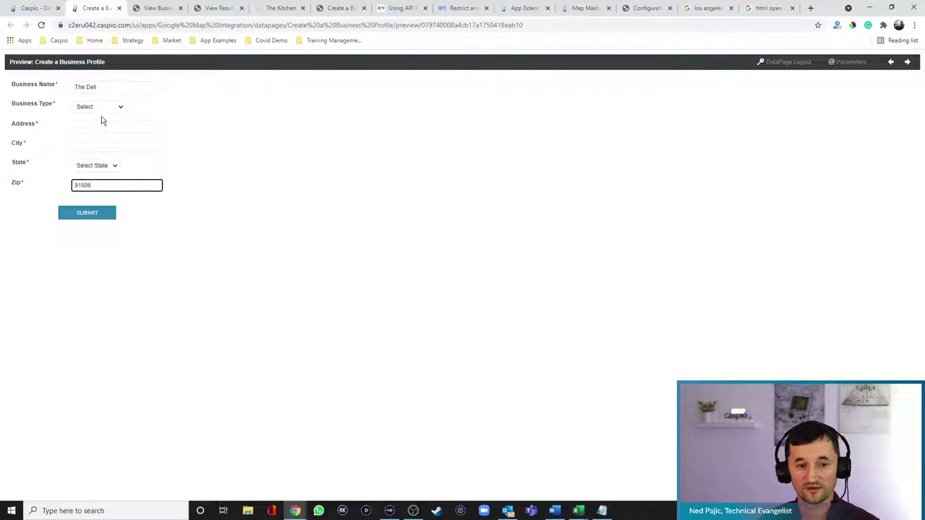
type("6")
left_click(102, 125)
left_click(109, 143)
left_click(93, 165)
left_click(93, 181)
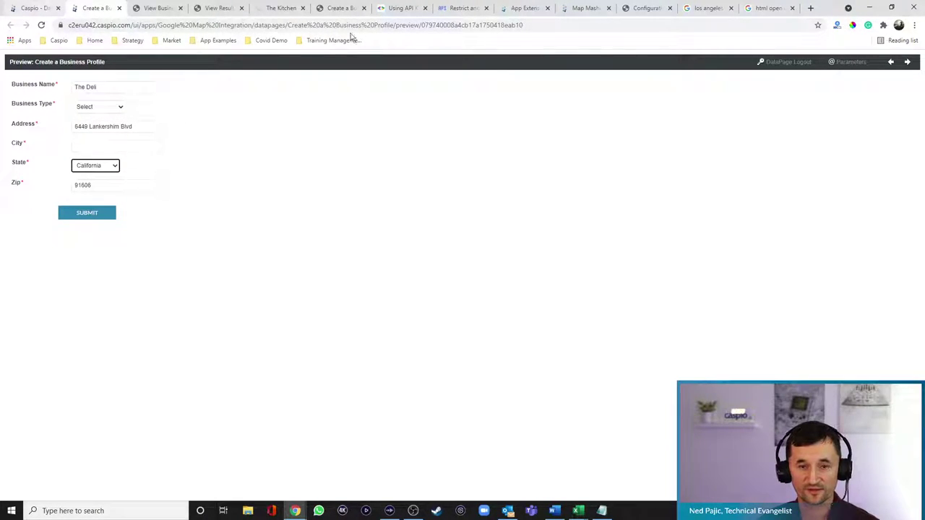
Step: Copy the city from the Roma Deli listing's address into the City field of the Create a Business Profile form
left_click(708, 8)
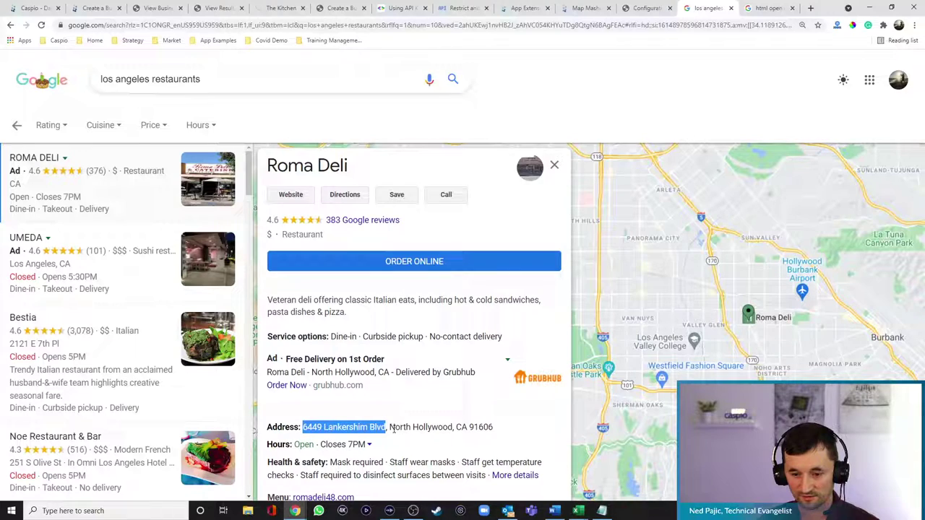
left_click_drag(391, 427, 454, 427)
key("ctrl+c")
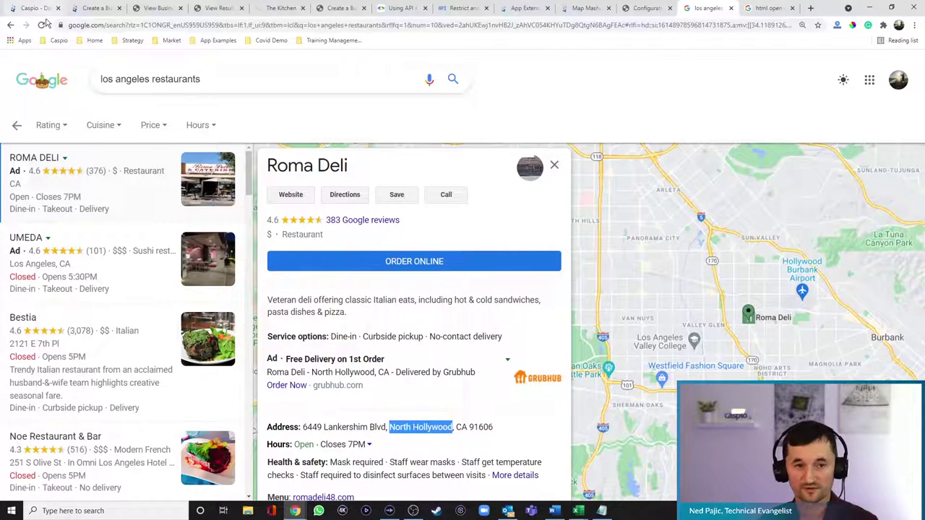
left_click(92, 10)
left_click(94, 145)
key("ctrl+v")
left_click(245, 157)
Step: Set the Business Type to Restaurant and submit the new business profile
left_click(108, 113)
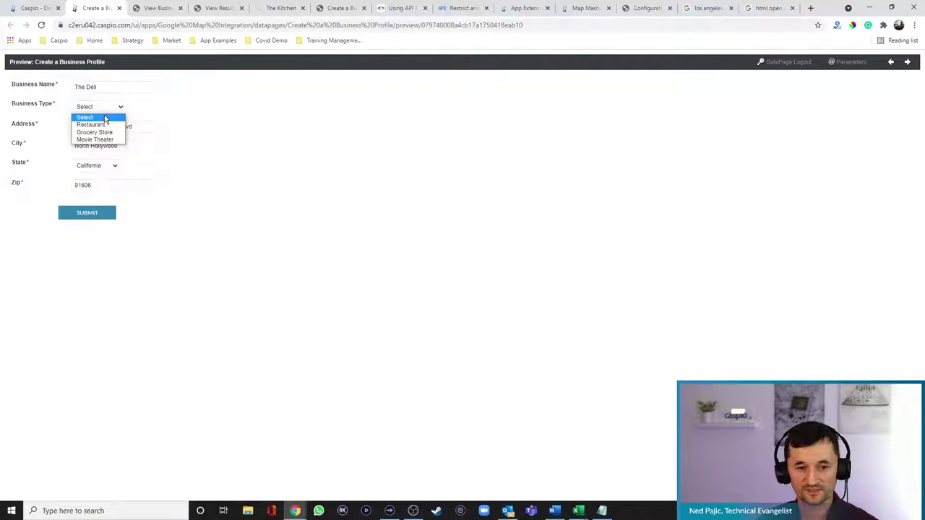
left_click(102, 125)
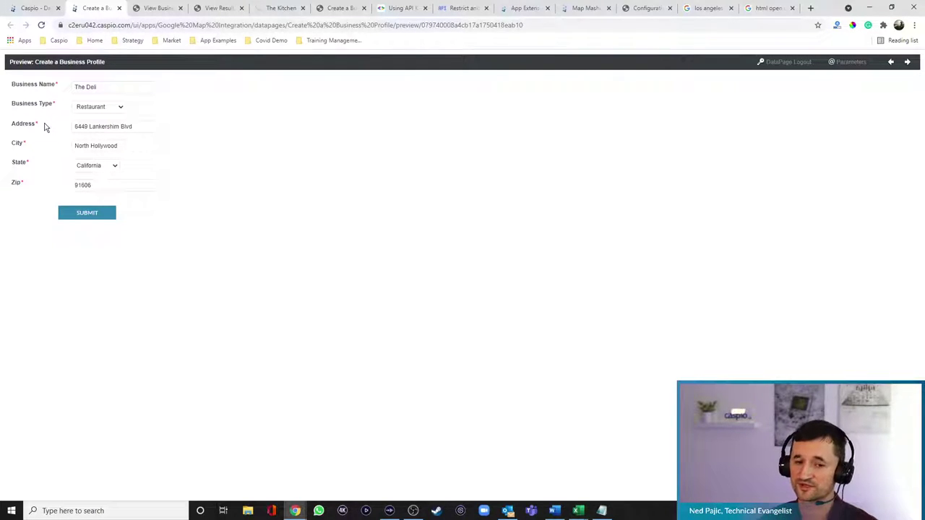
left_click(91, 214)
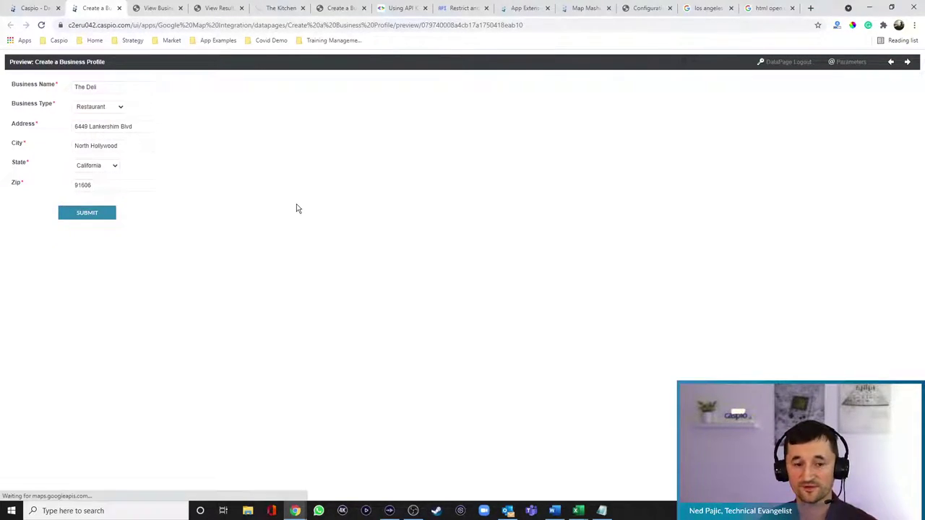
Step: Reload the deployed View Results page, check The Deli and The Kitchen Restaurant individually on the map, and restore the overview of both
left_click(214, 8)
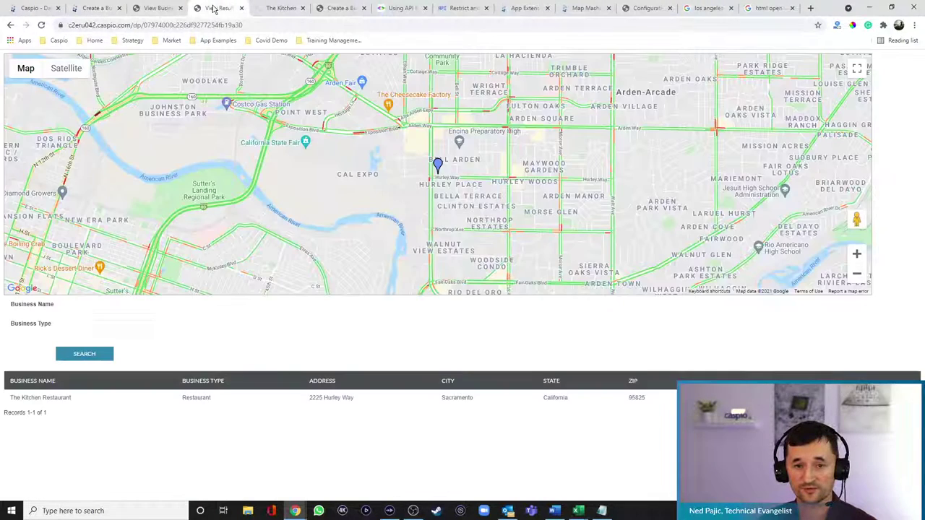
left_click(41, 24)
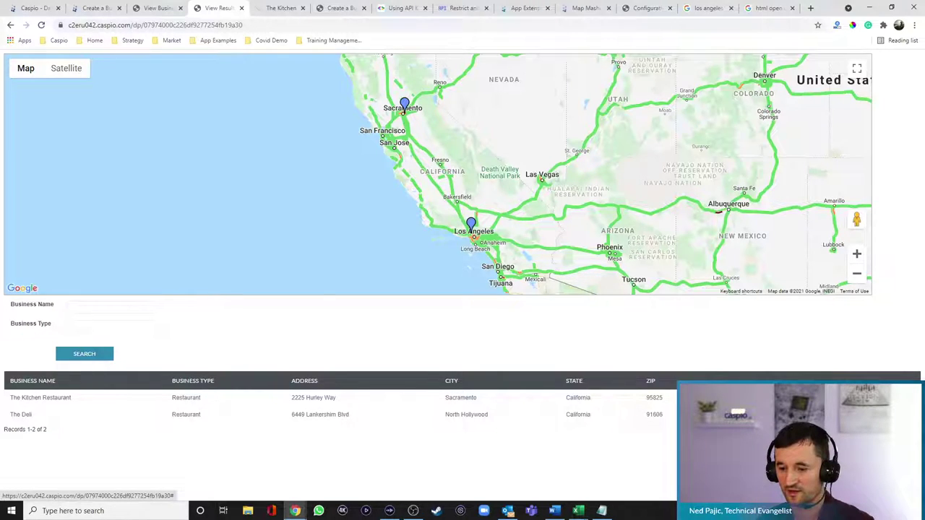
left_click(21, 414)
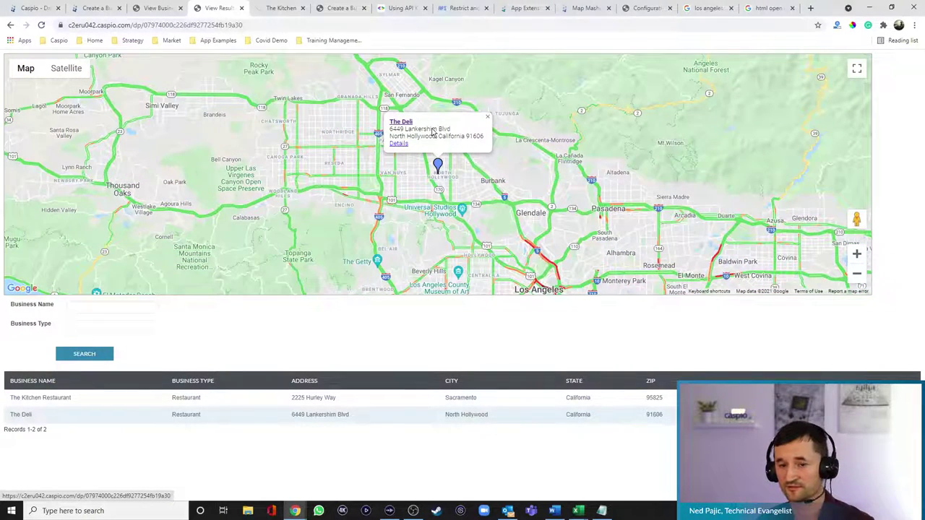
left_click(40, 397)
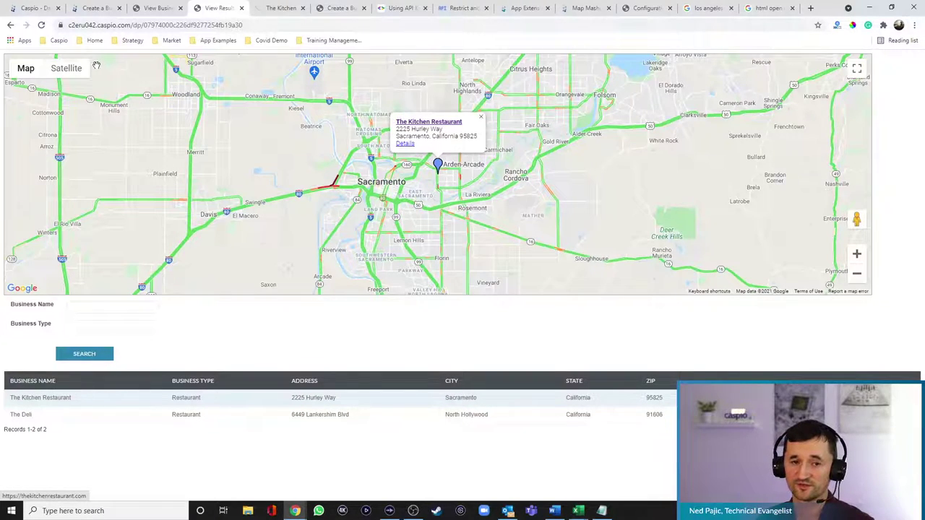
left_click(42, 25)
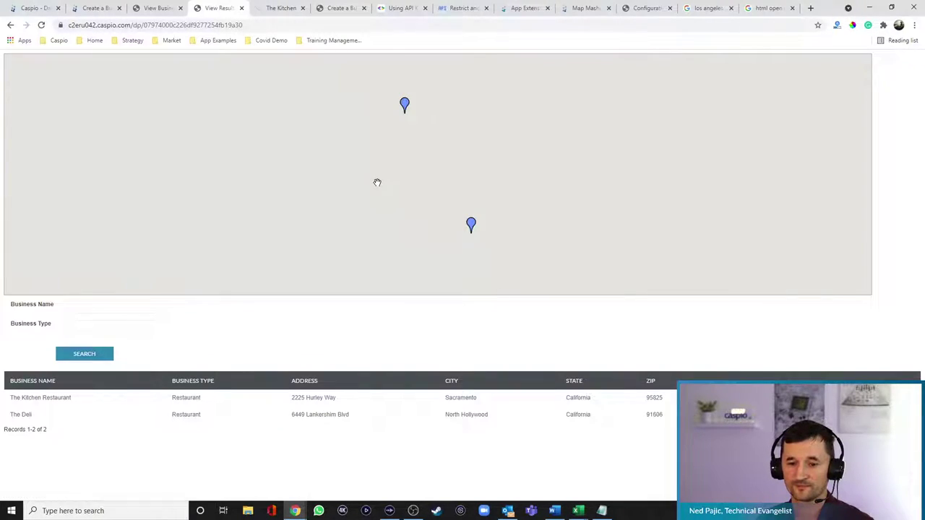